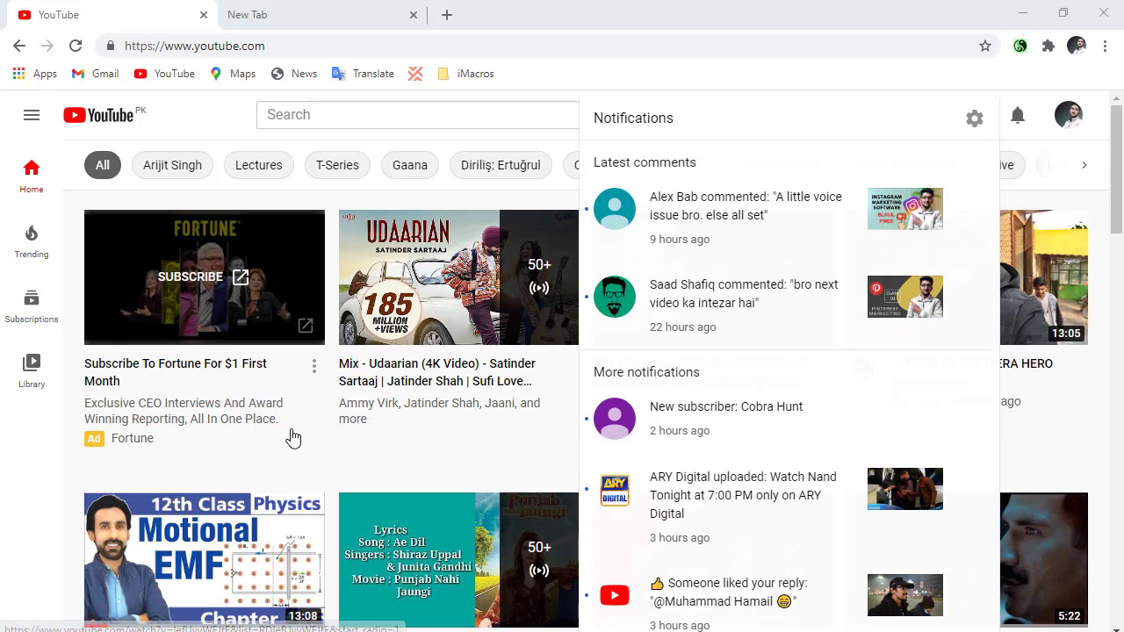
Dismiss the notifications list and open the signed-in account's own YouTube channel page.
click(16, 462)
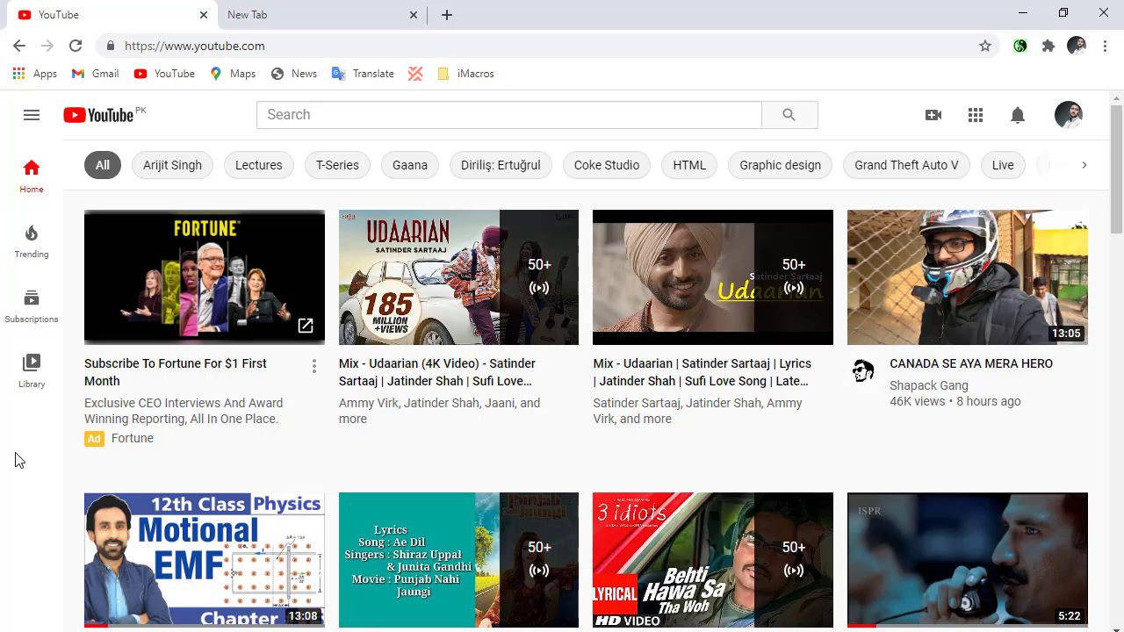
click(1068, 115)
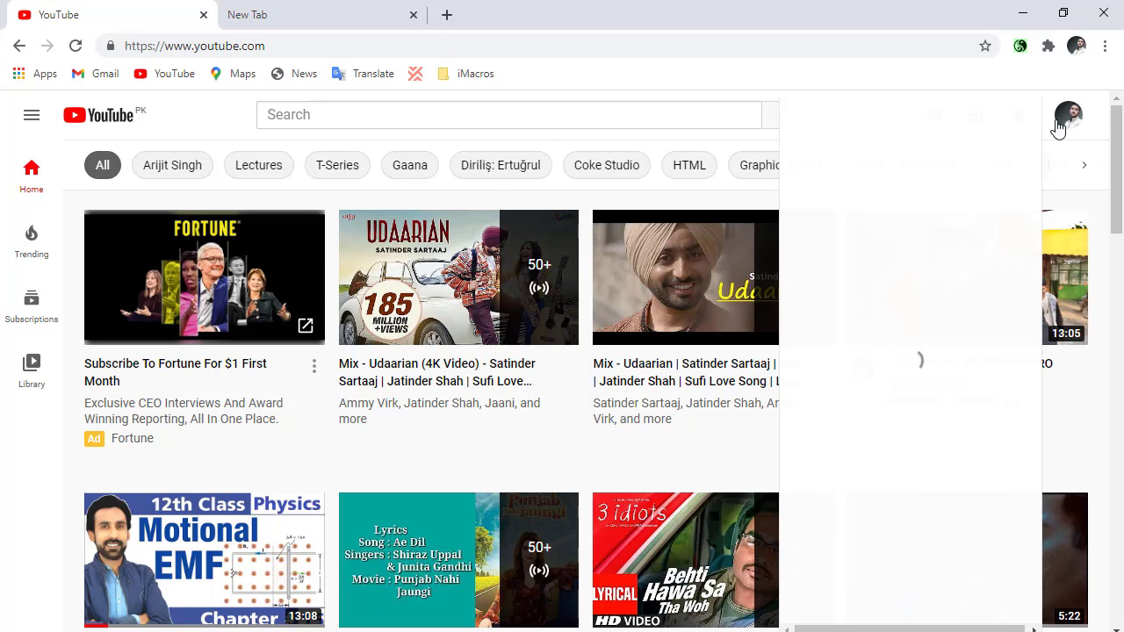
click(865, 219)
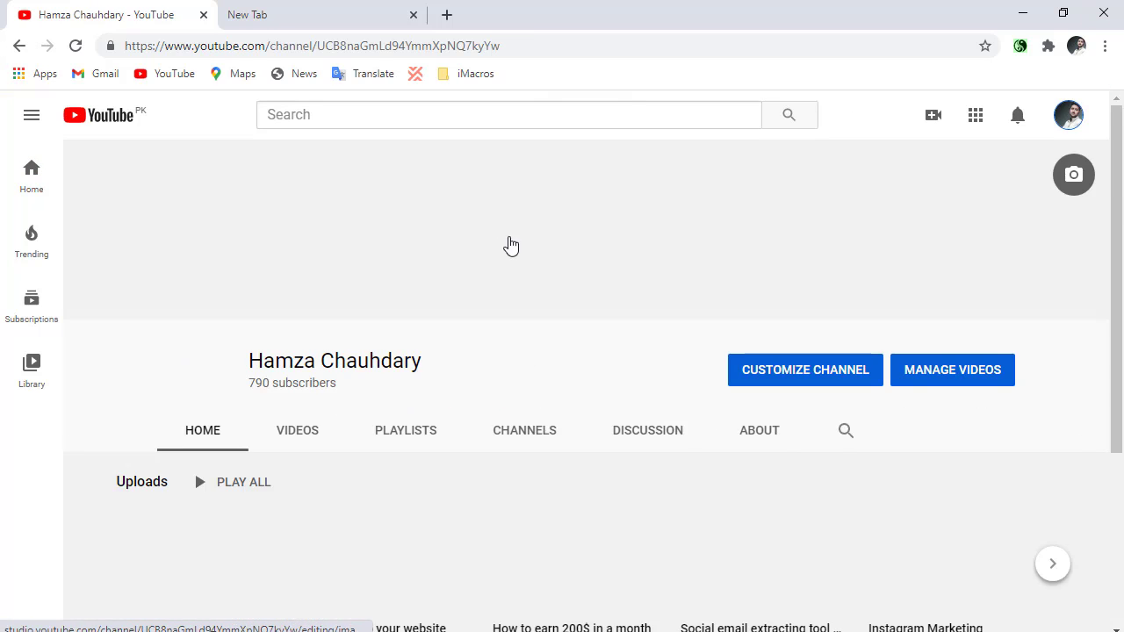
Open the channel's playlists after looking over its recent uploads.
scroll(421, 305, down, 3)
scroll(415, 323, up, 2)
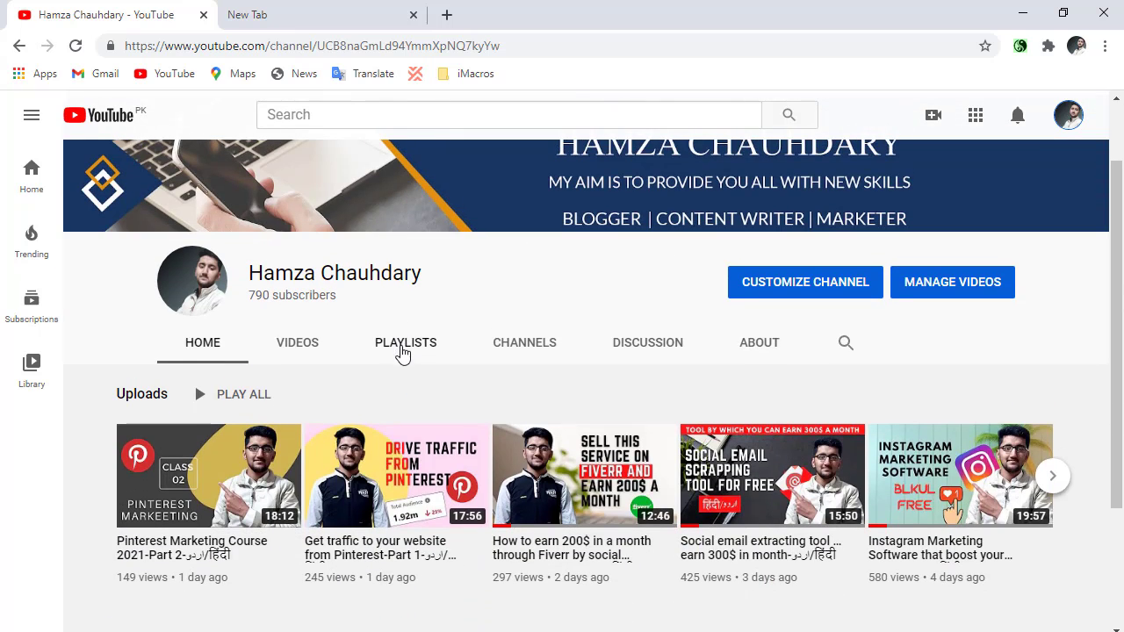
scroll(399, 359, down, 1)
scroll(400, 360, down, 1)
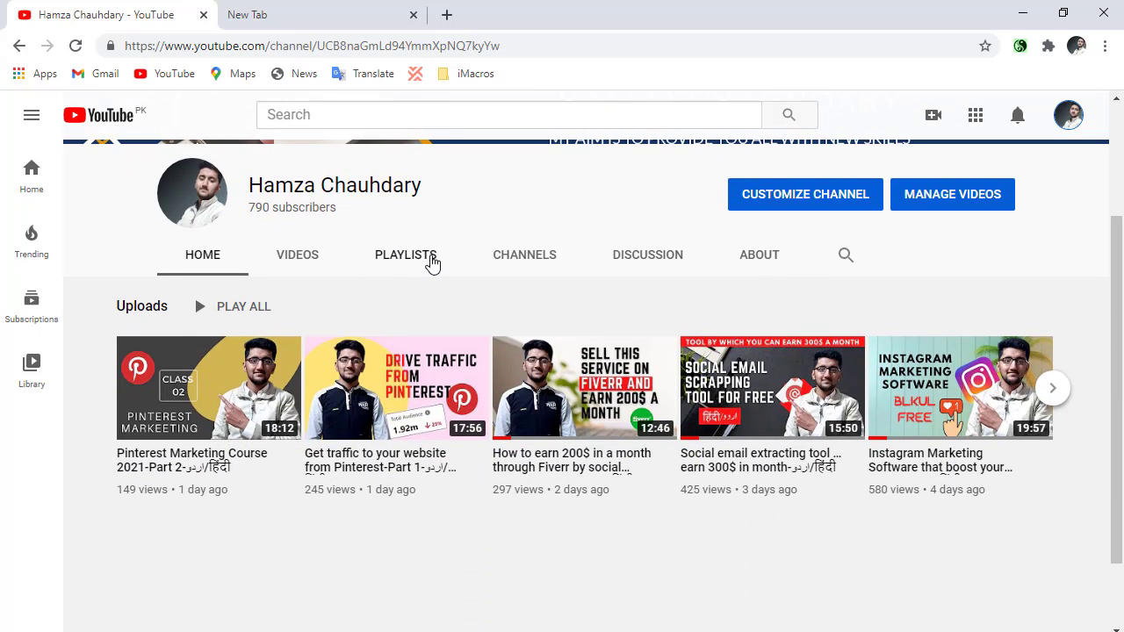
click(431, 261)
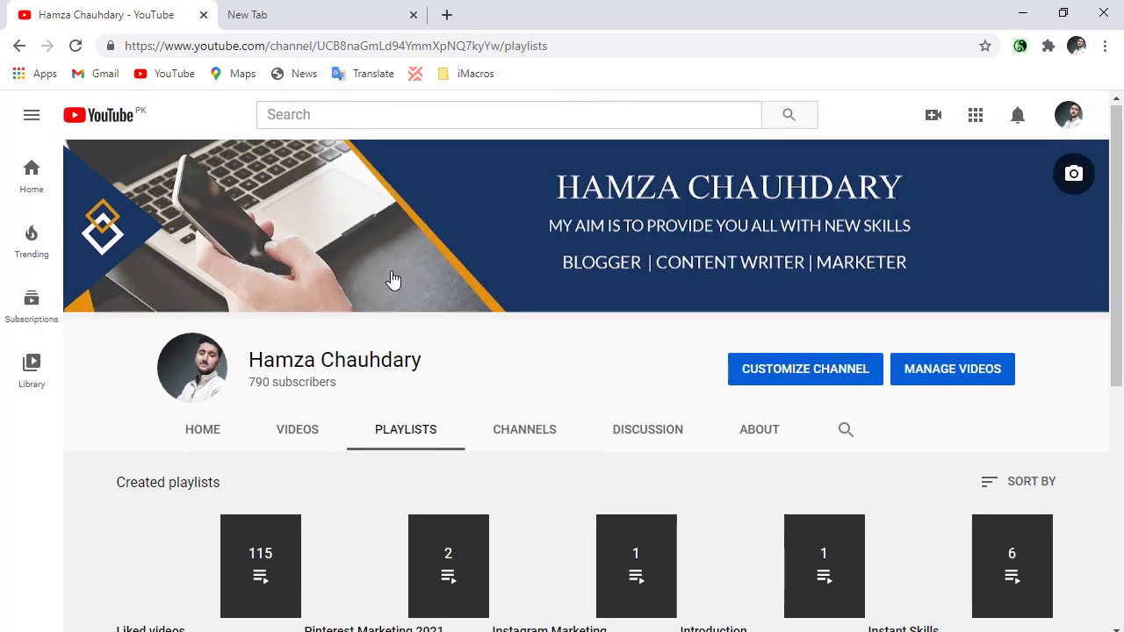
Examine the channel's created playlists, including Pinterest Marketing 2021 and the other marketing courses.
scroll(279, 321, down, 1)
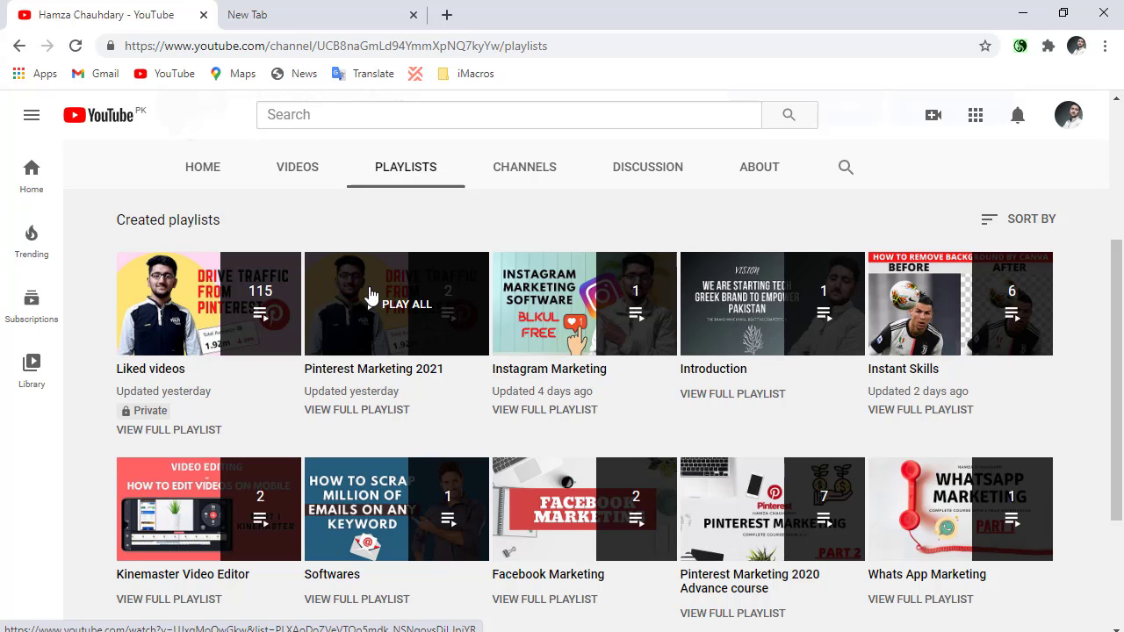
scroll(346, 373, up, 3)
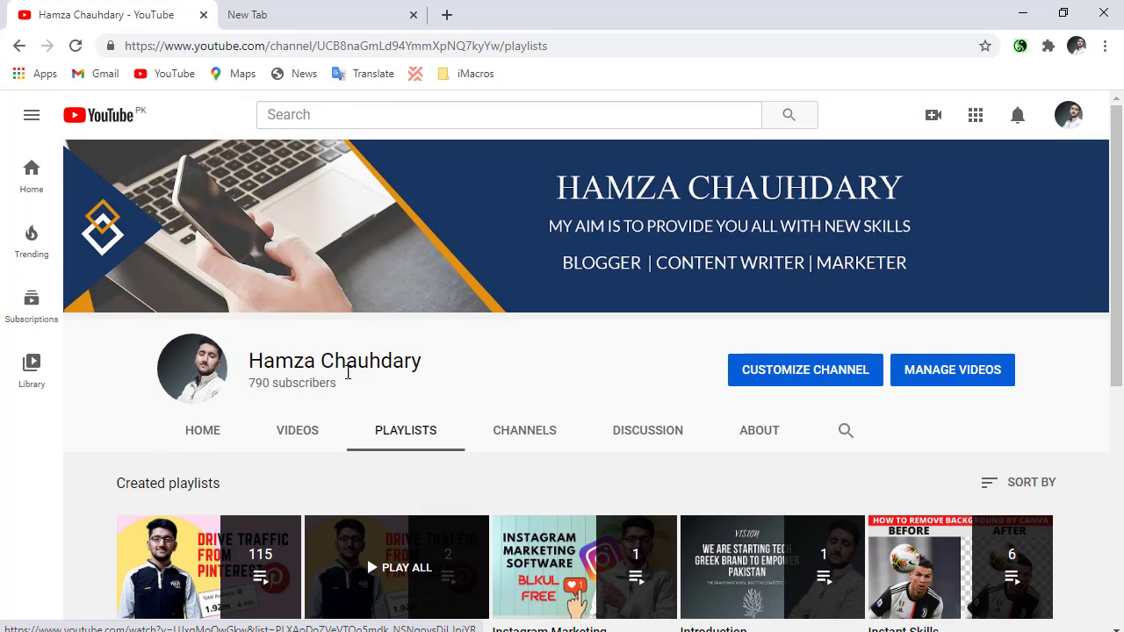
scroll(343, 382, down, 4)
scroll(337, 382, up, 2)
scroll(351, 381, up, 2)
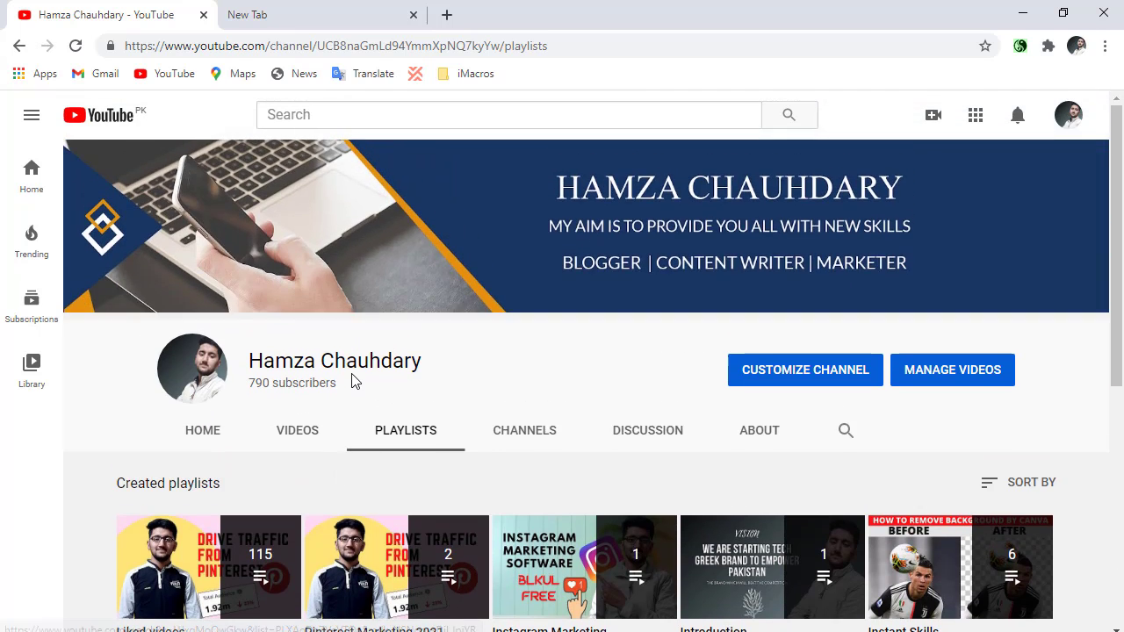
scroll(351, 377, down, 2)
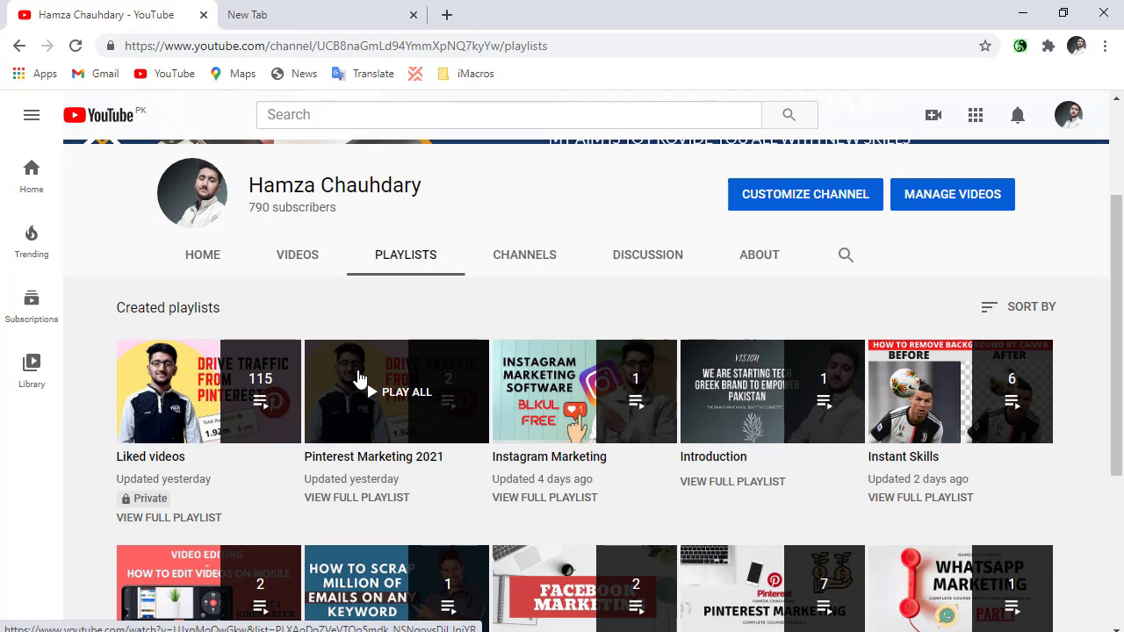
scroll(358, 381, up, 2)
Search Google for "being guru" in the empty browser tab and open the beingguru.com website.
click(289, 8)
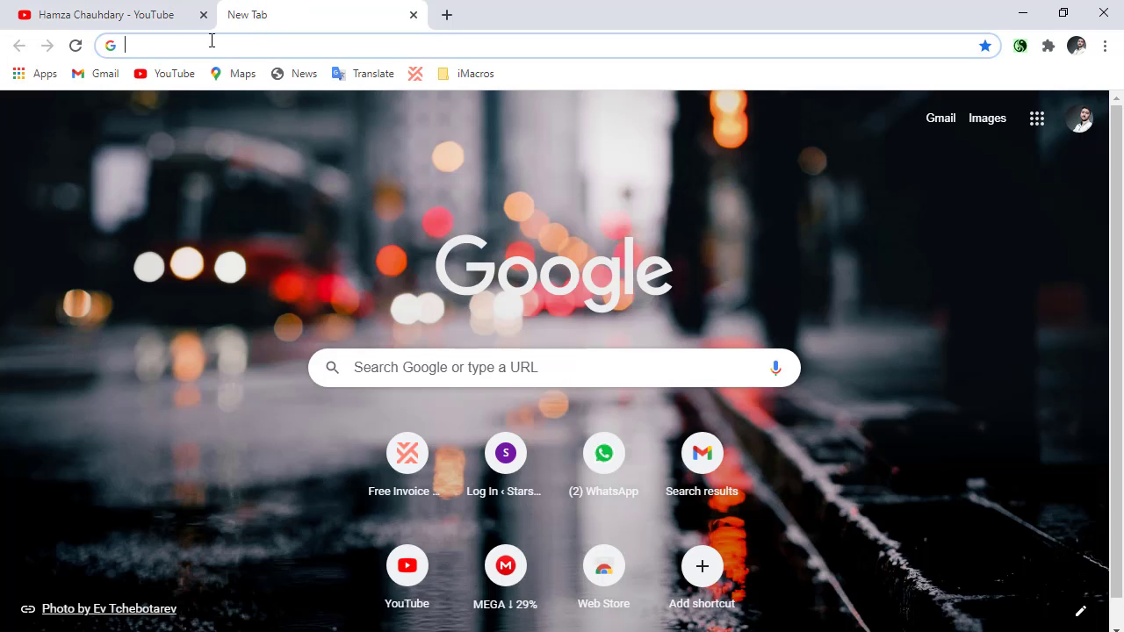
text(bein)
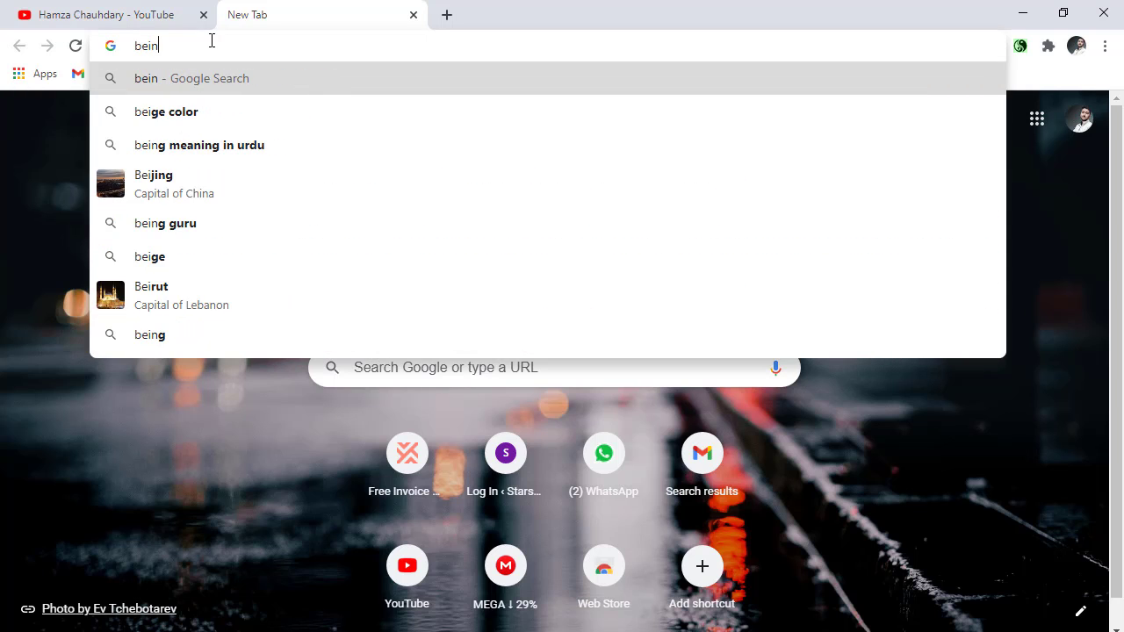
text(g gu)
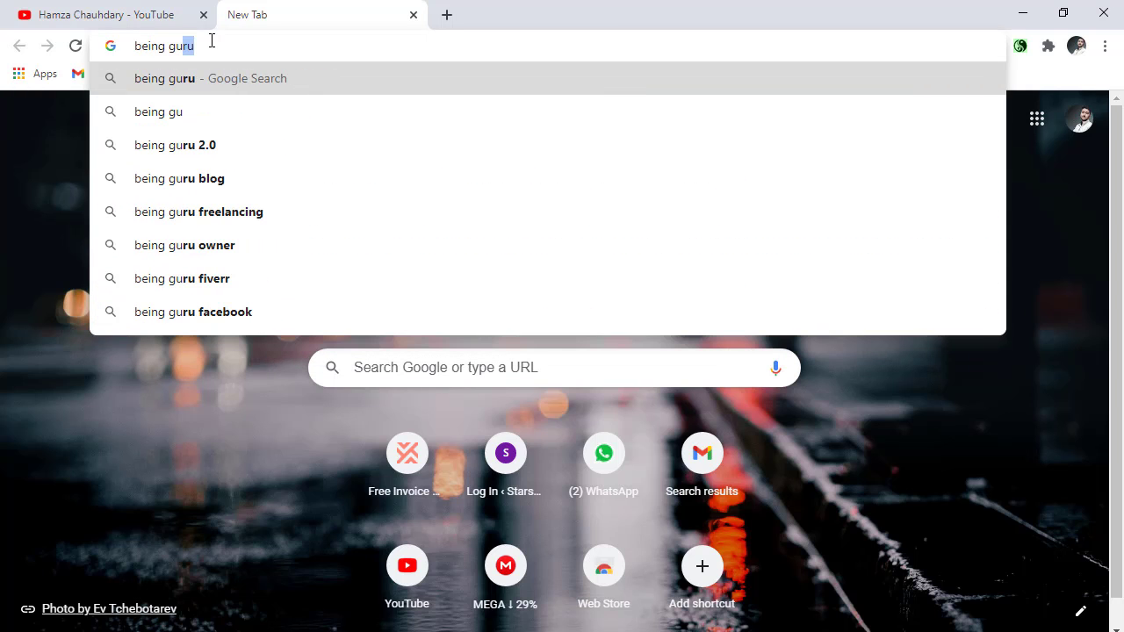
key(Return)
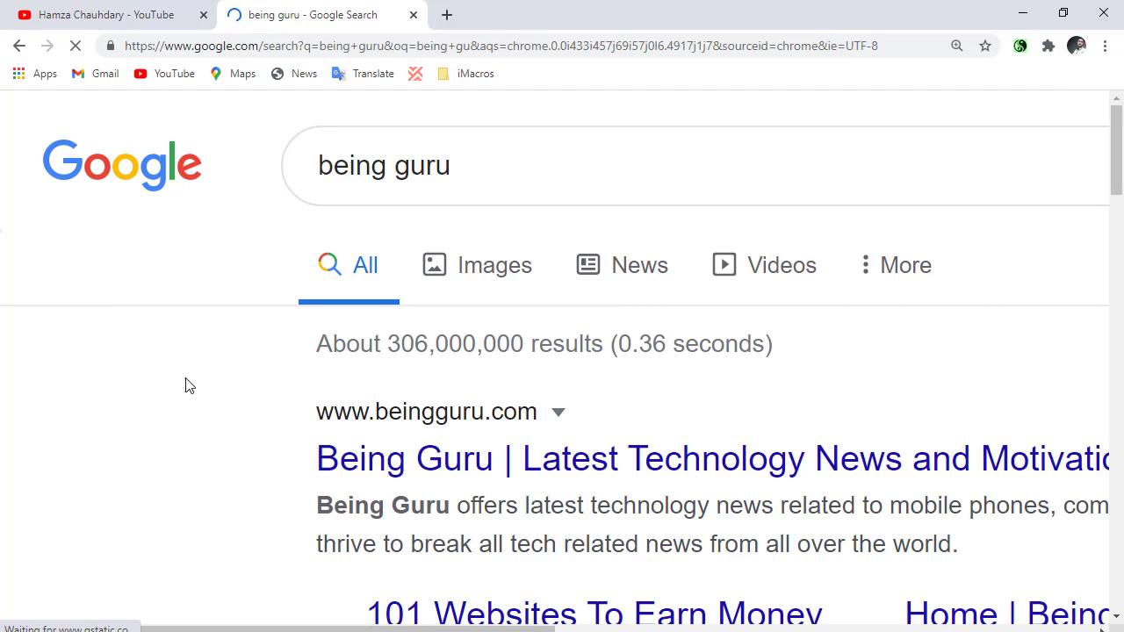
scroll(658, 427, down, 3)
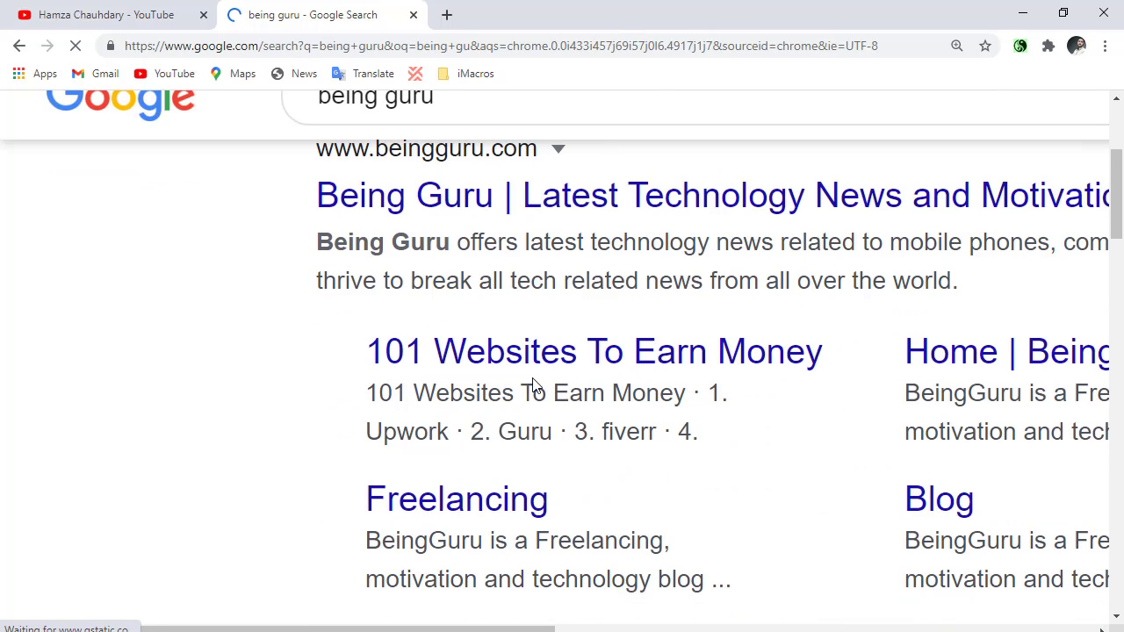
scroll(533, 386, up, 3)
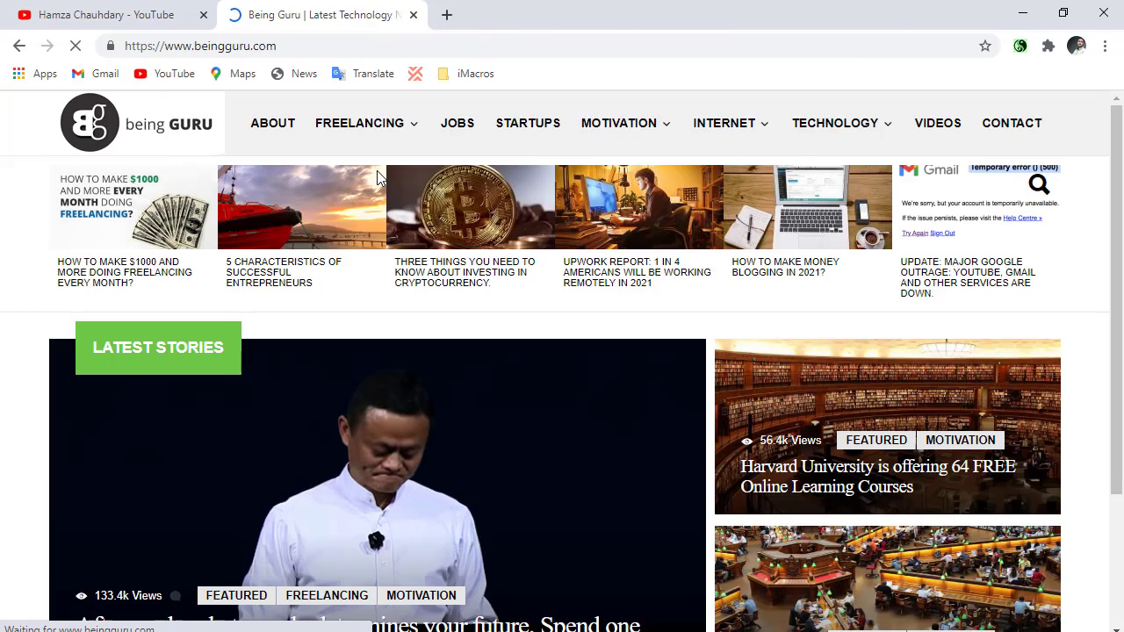
Open the featured story "After work, what you do determines your future" on the Being Guru home page and dismiss the ad.
scroll(395, 188, down, 3)
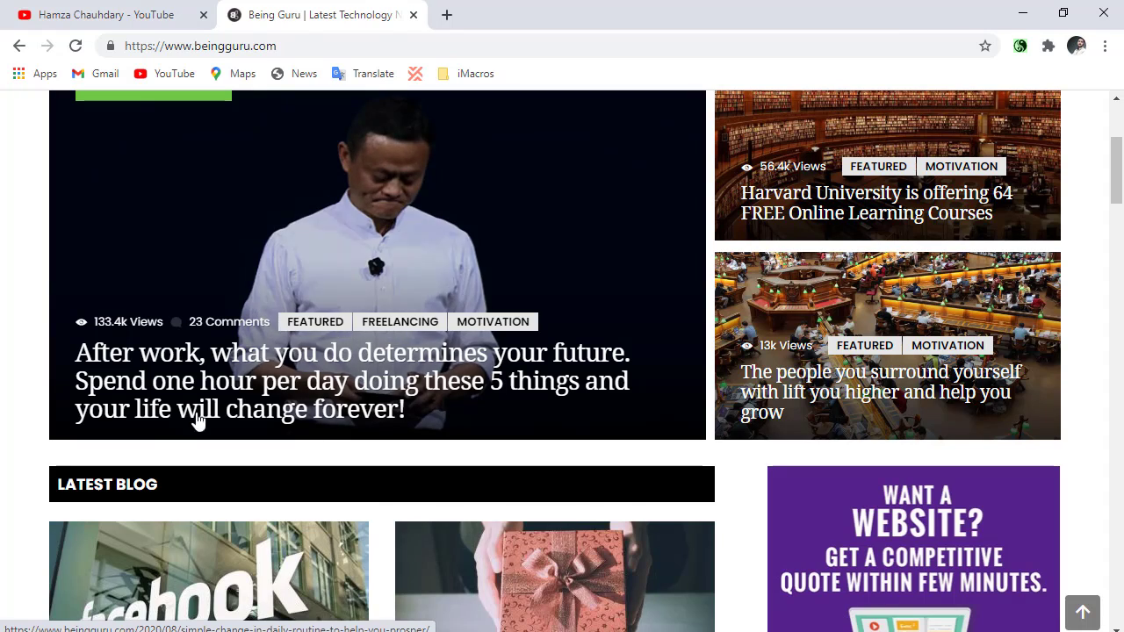
click(208, 386)
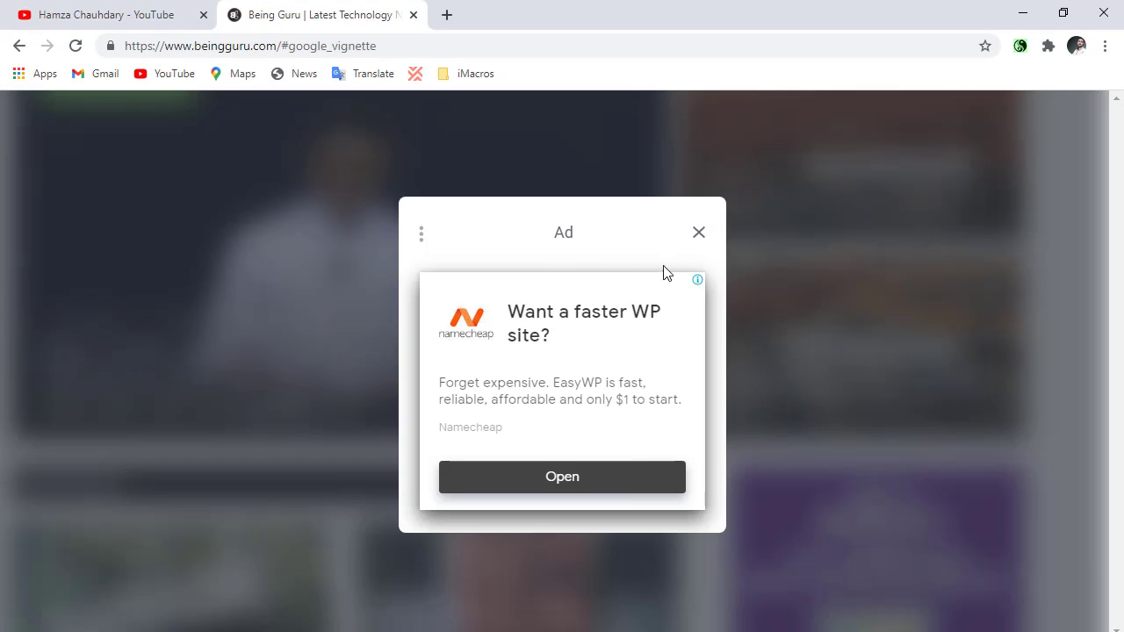
click(700, 233)
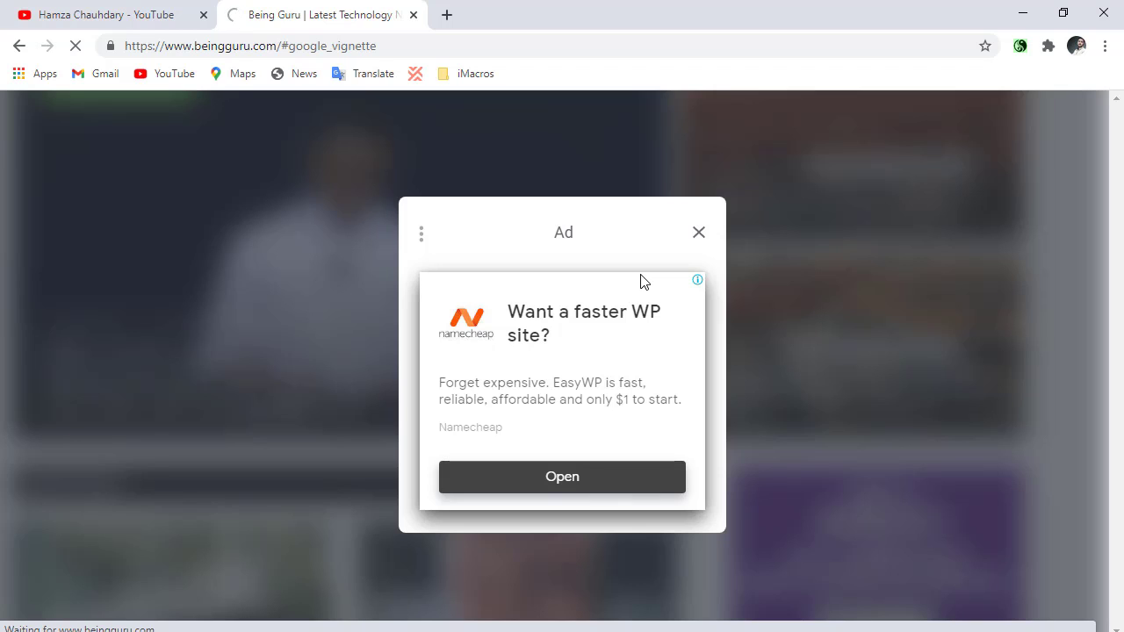
Search Google for "online earning" in a new browser tab.
click(446, 12)
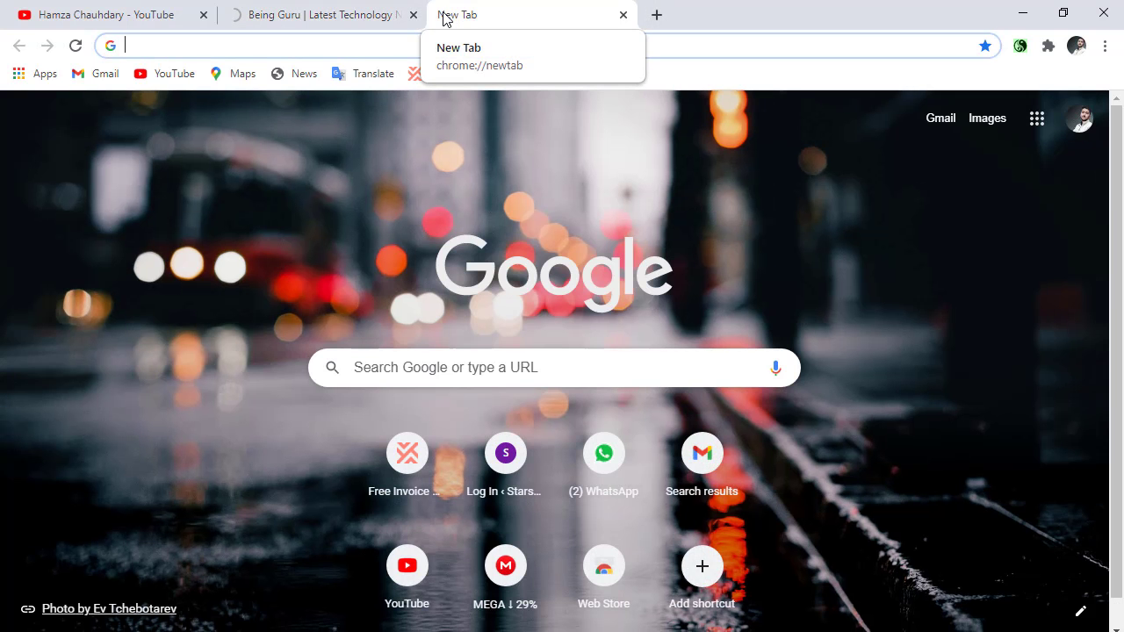
text(onli)
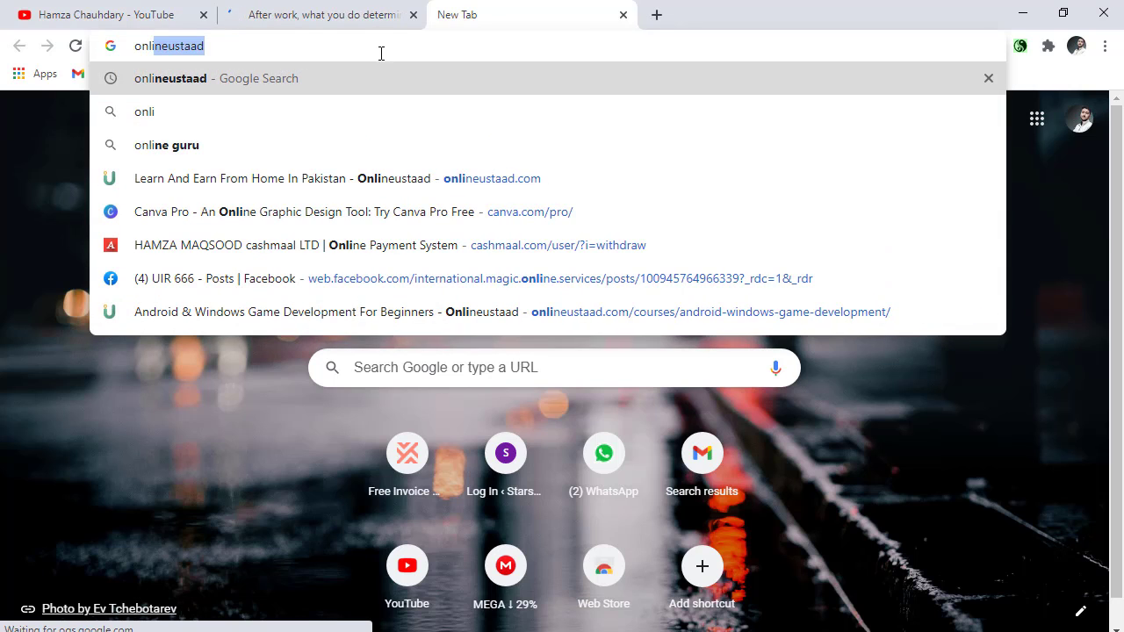
text(n)
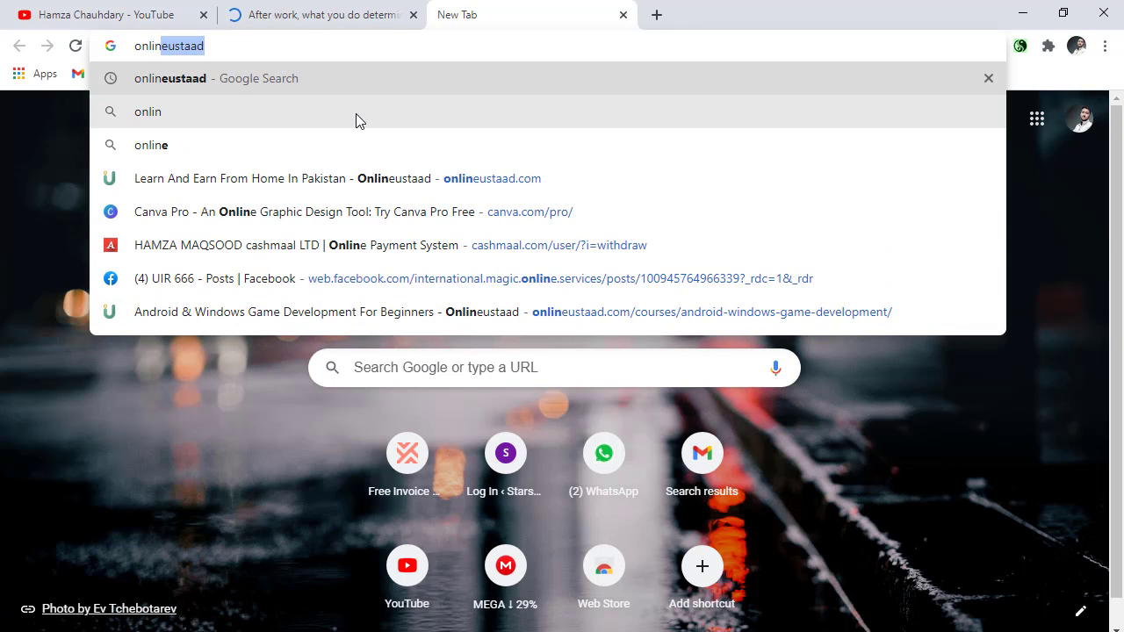
text(e ear)
key(Return)
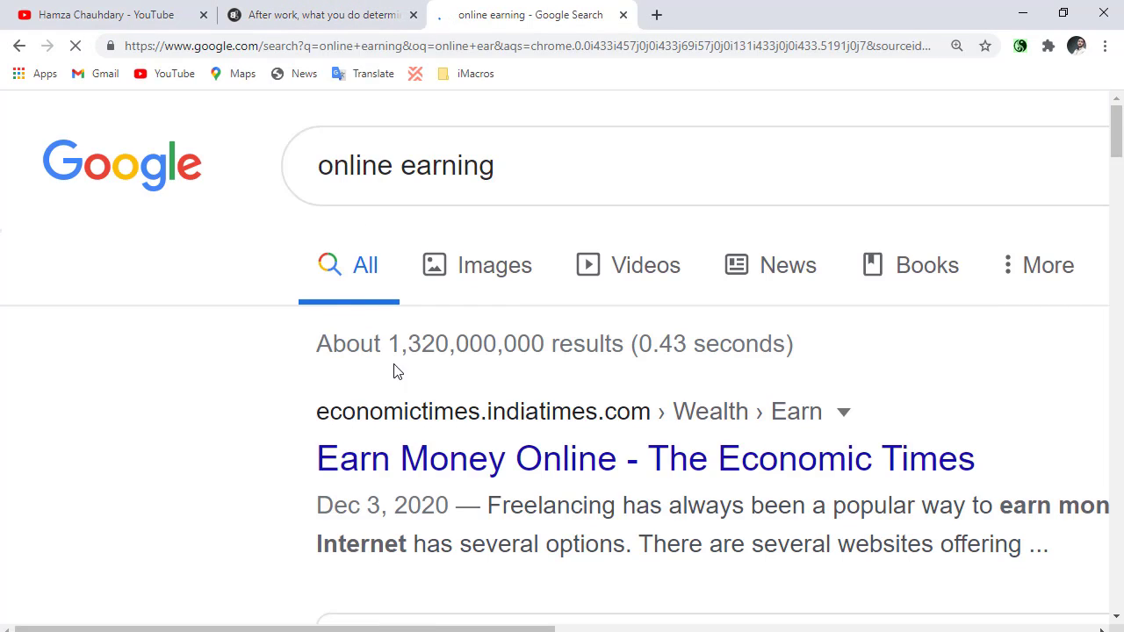
Look through the websites listed in the "online earning" search results.
scroll(393, 371, down, 1)
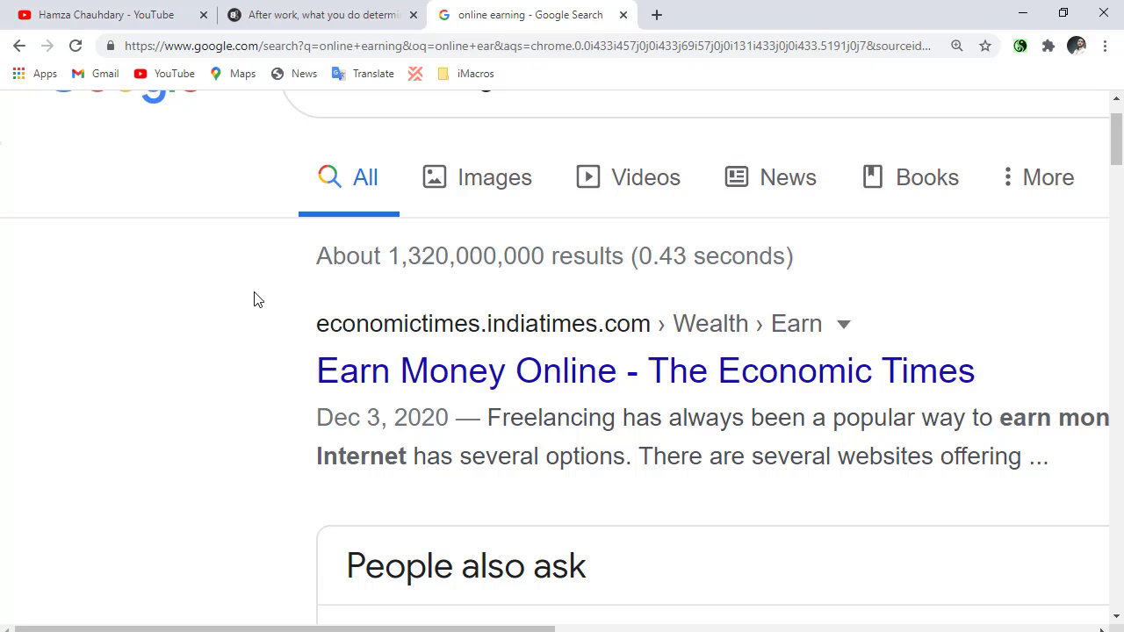
scroll(253, 300, down, 5)
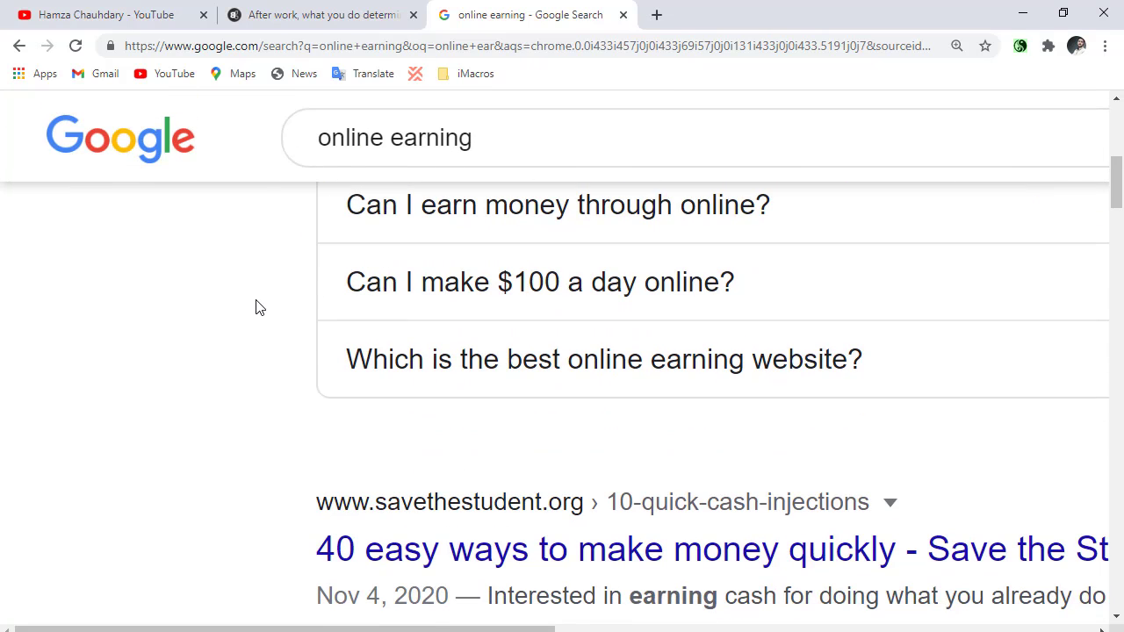
scroll(261, 457, down, 1)
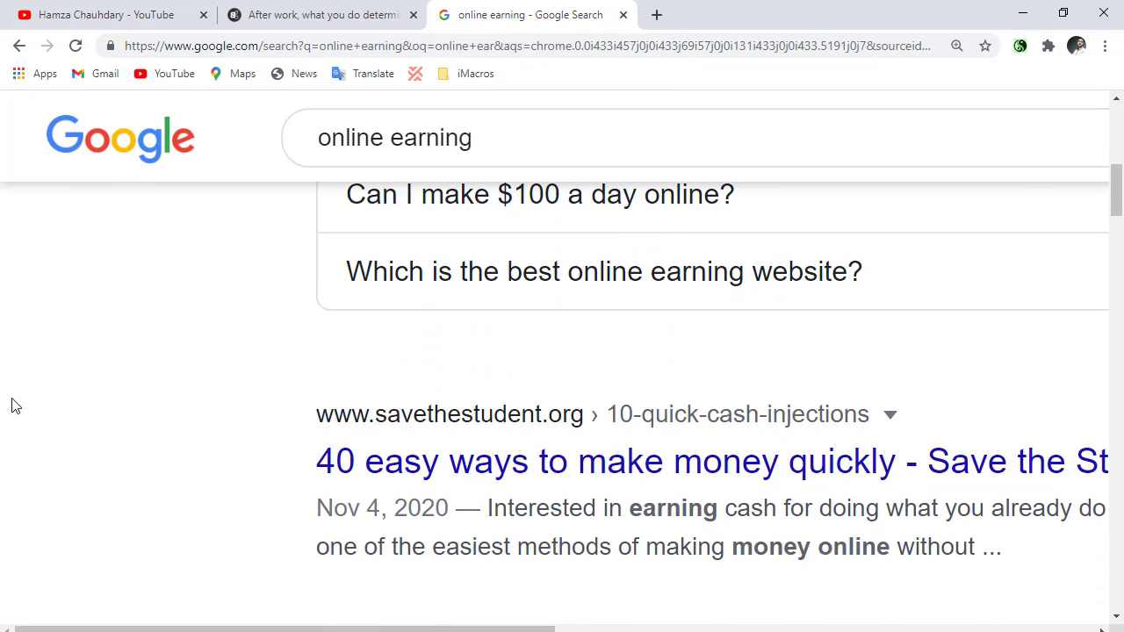
scroll(71, 439, down, 8)
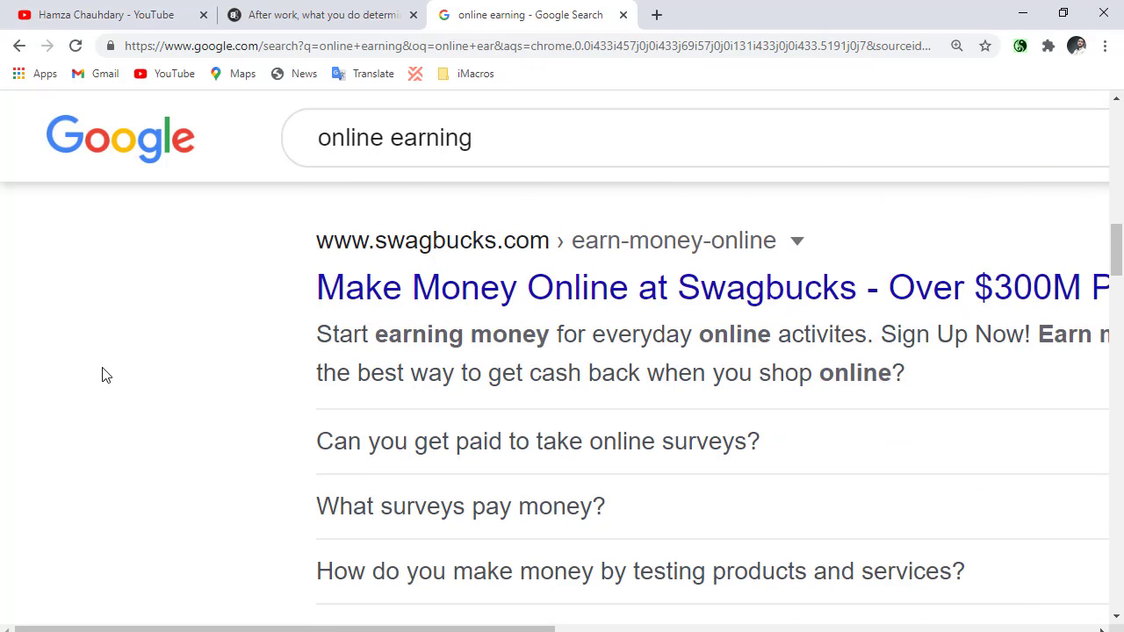
scroll(102, 341, down, 5)
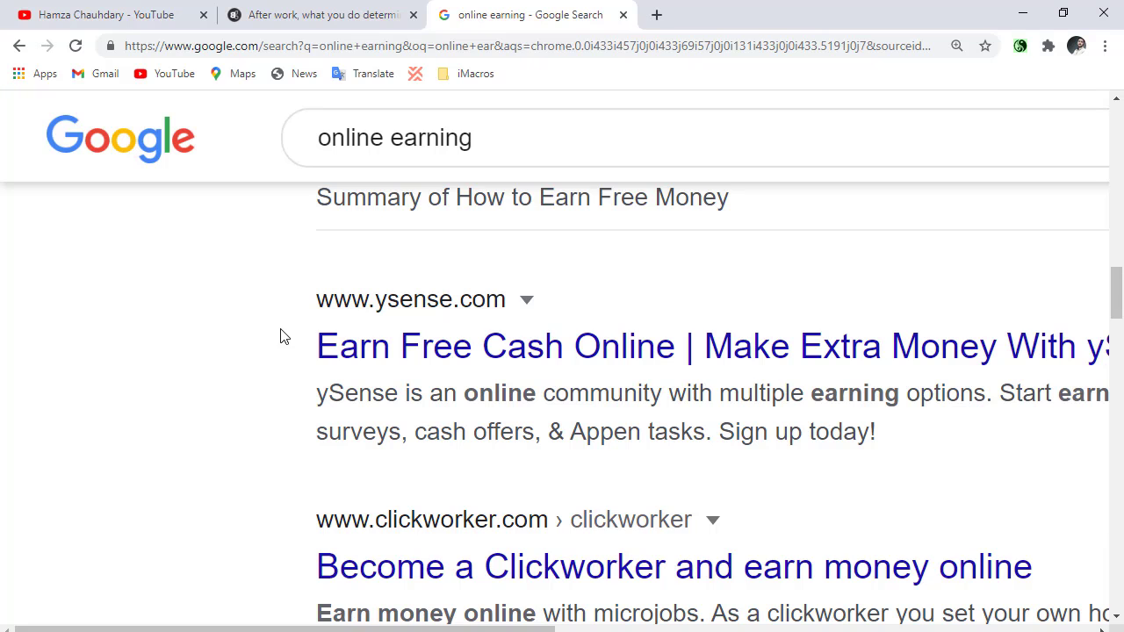
Return to the Being Guru article and examine its layout, embedded ads, view count and text.
click(266, 10)
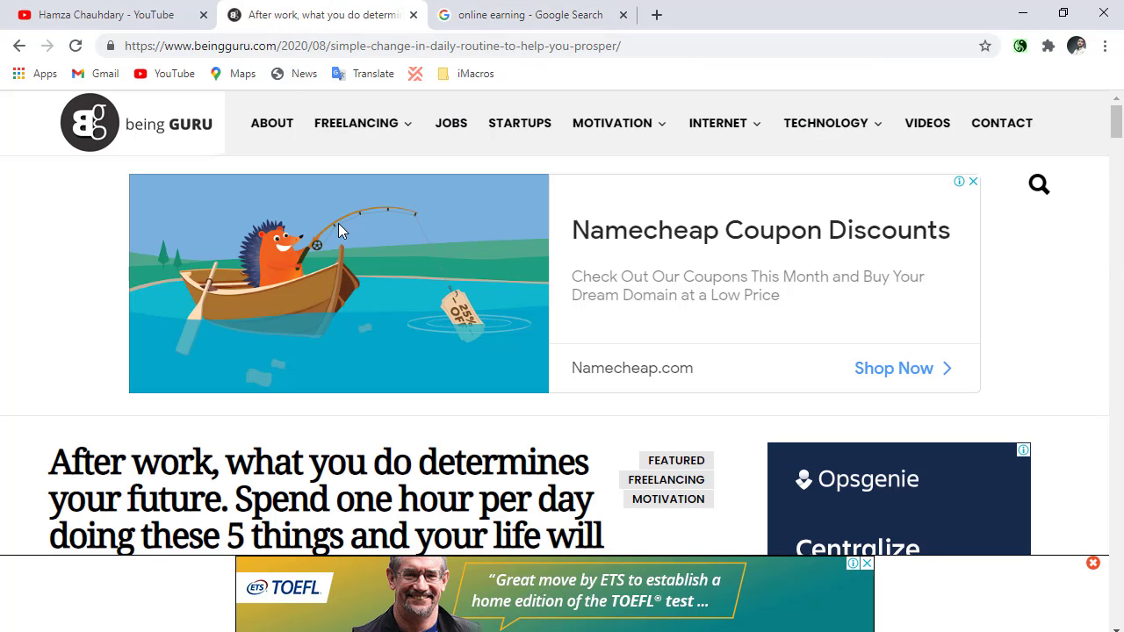
scroll(364, 333, down, 5)
scroll(364, 334, up, 5)
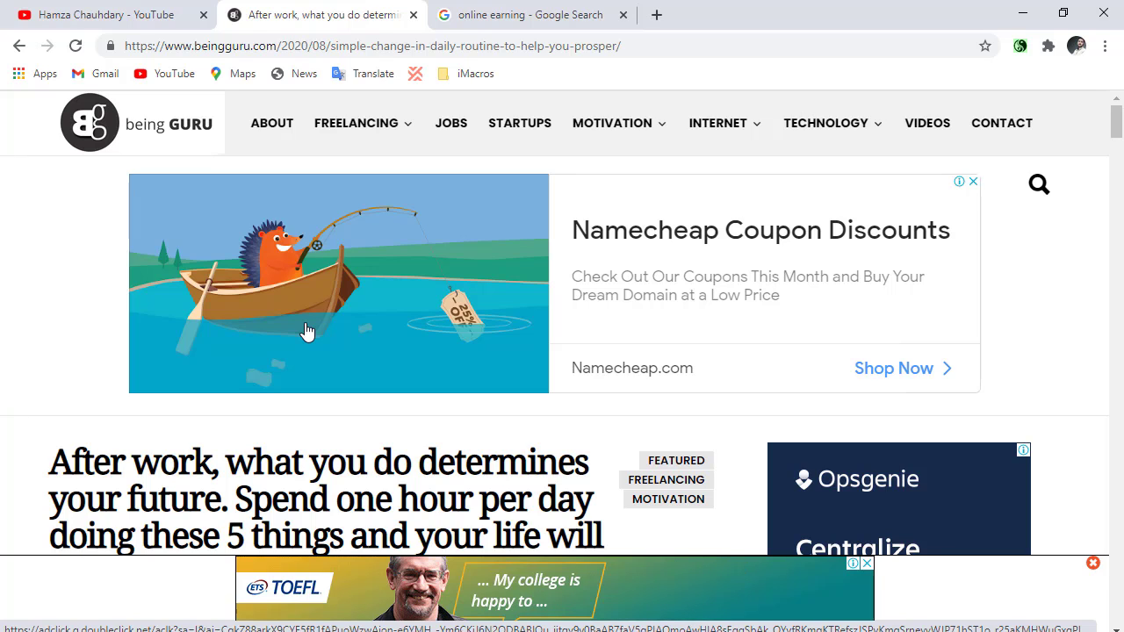
scroll(351, 352, down, 2)
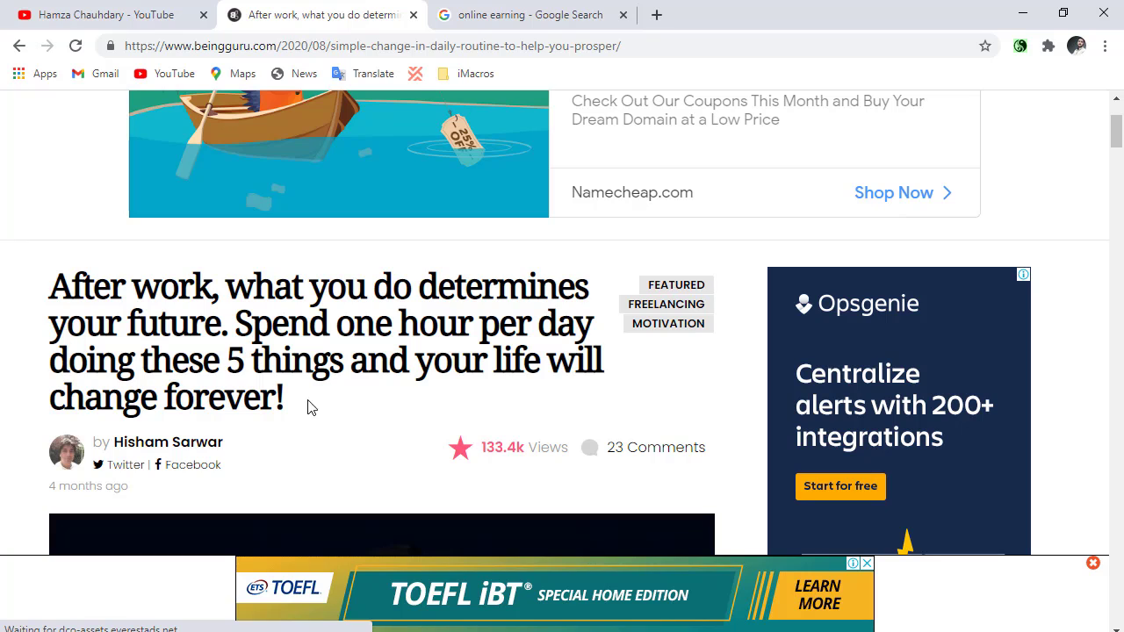
scroll(260, 334, up, 1)
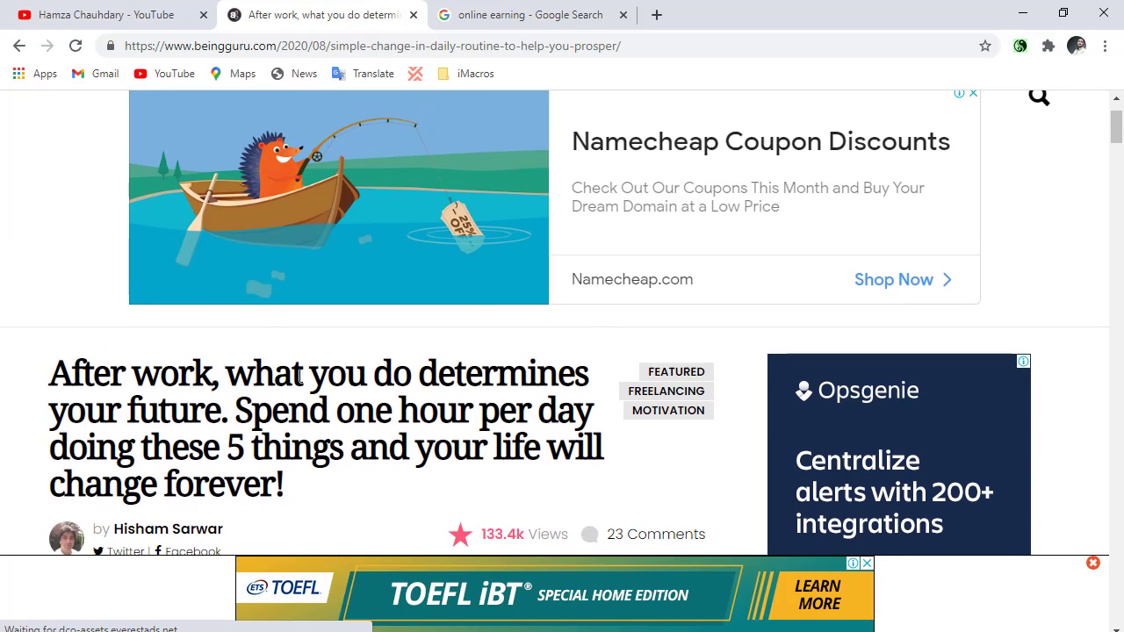
scroll(289, 368, down, 4)
scroll(439, 400, up, 2)
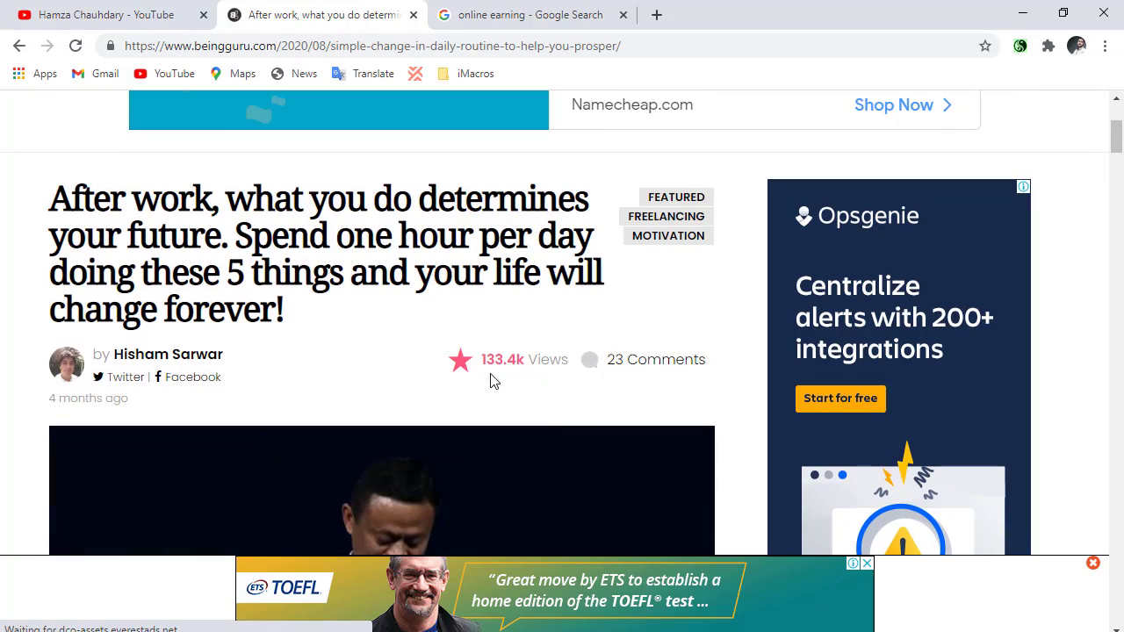
scroll(254, 400, down, 3)
scroll(253, 397, down, 10)
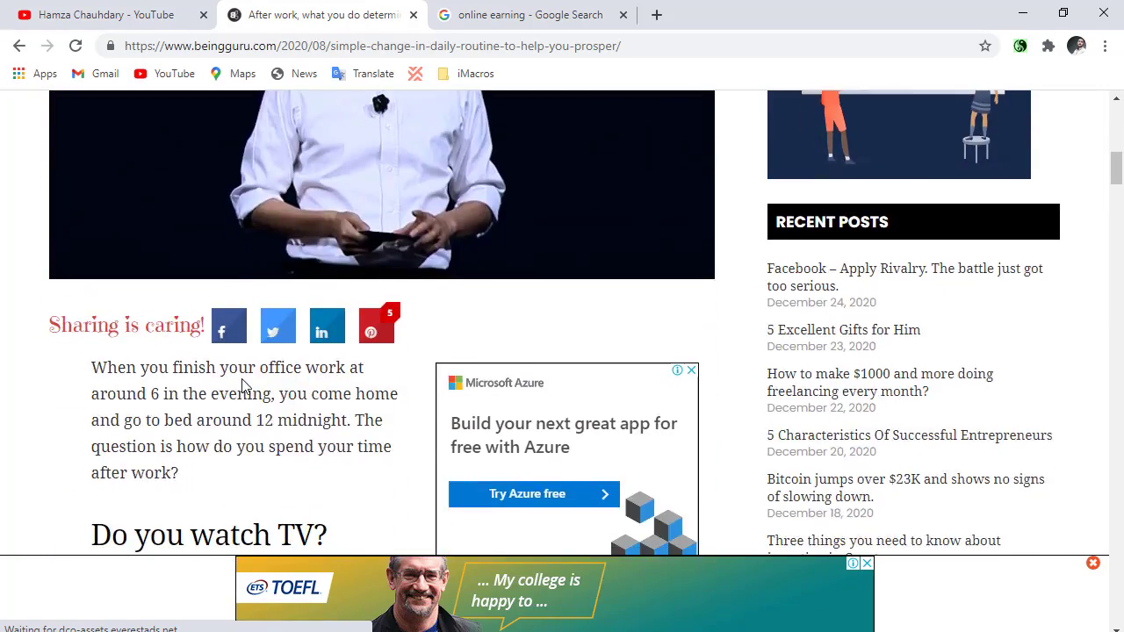
scroll(233, 424, up, 3)
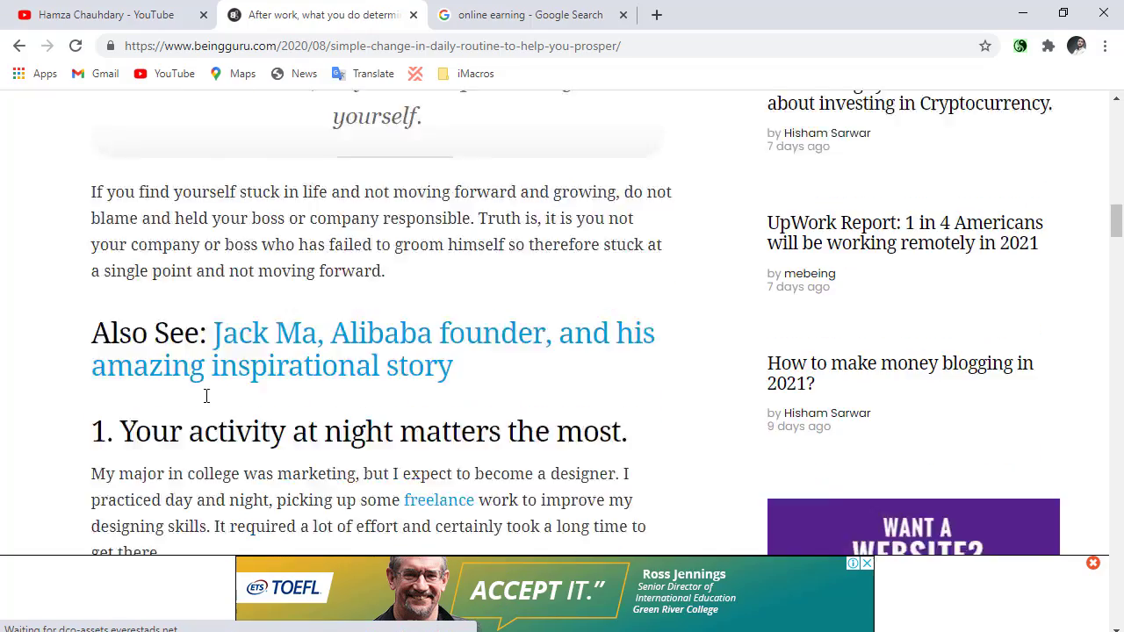
Examine the EasyWP and Amazon Devices ads embedded in the Being Guru article's text.
scroll(360, 332, down, 10)
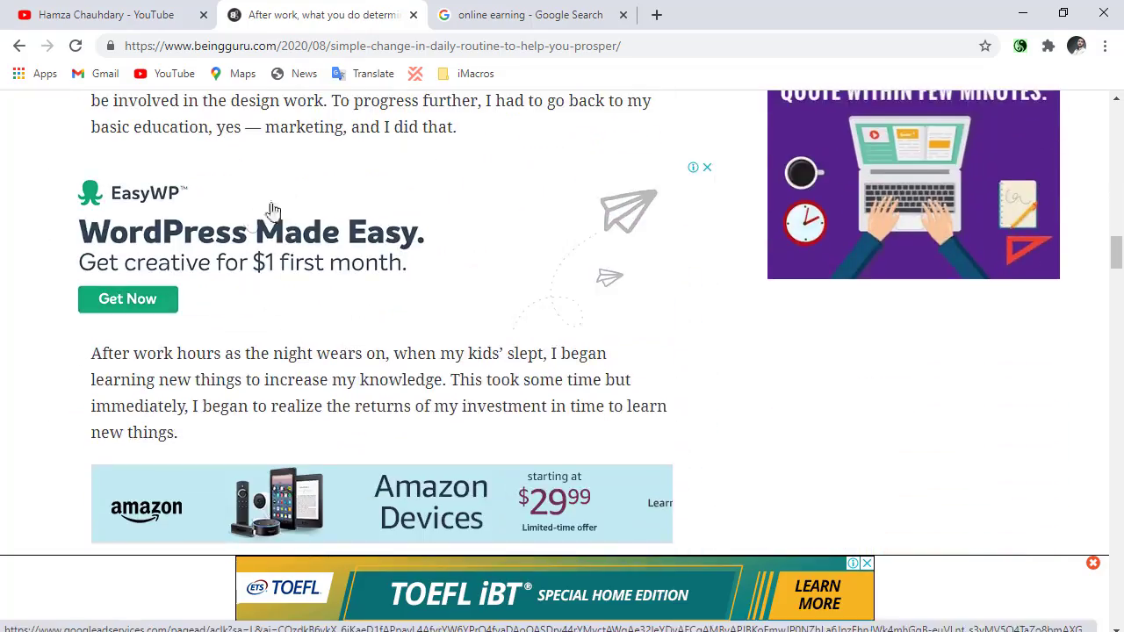
scroll(537, 359, down, 1)
scroll(537, 359, down, 1)
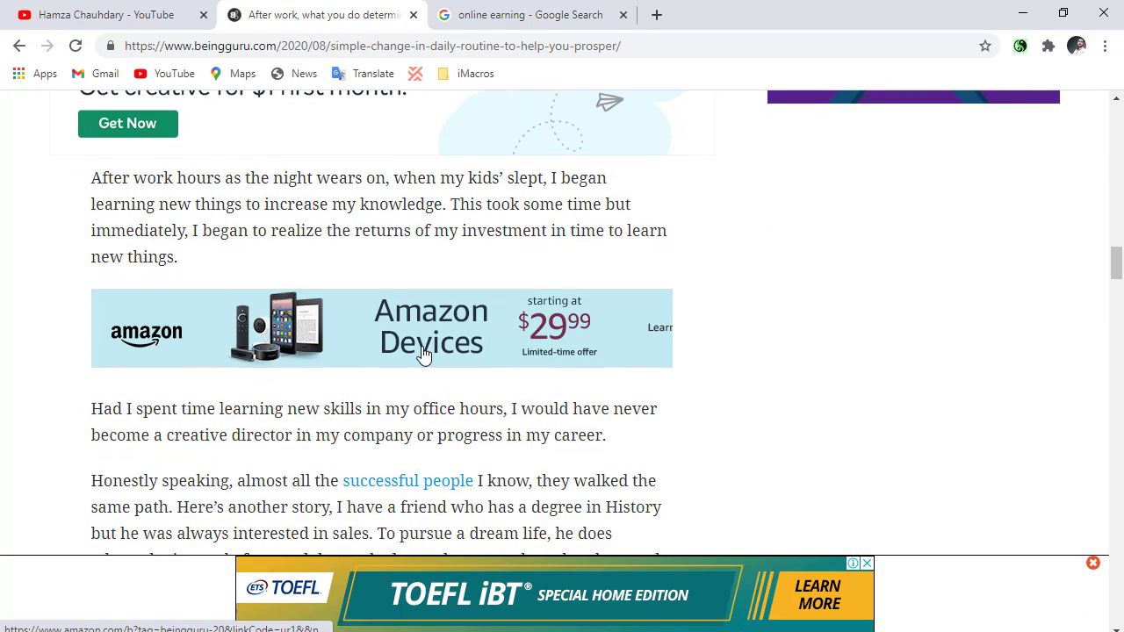
scroll(422, 354, up, 2)
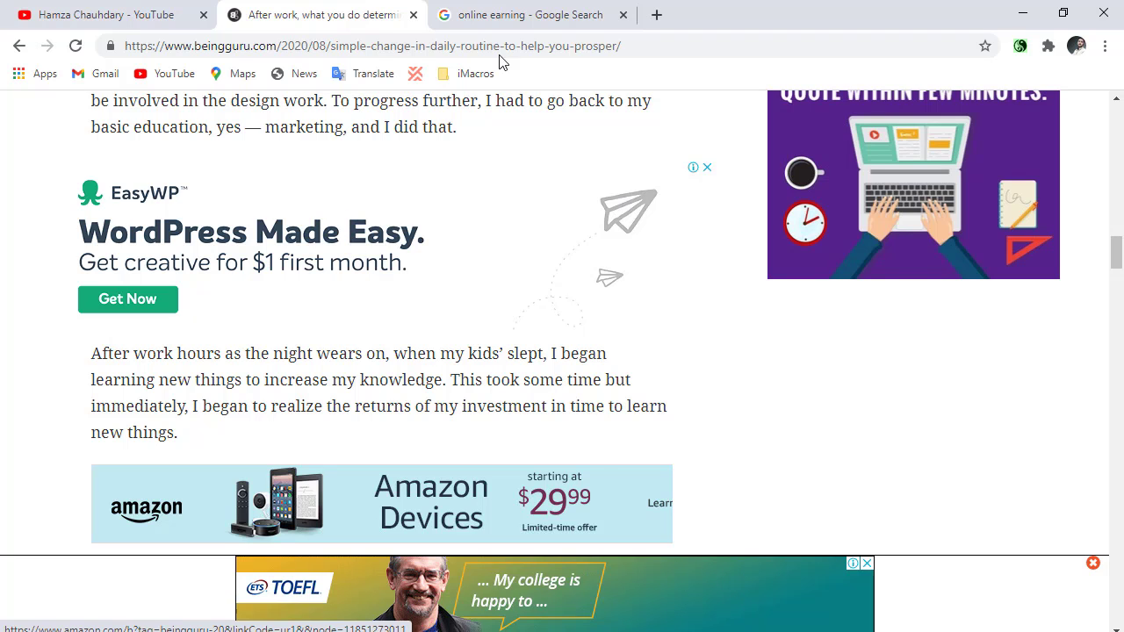
Open a new browser tab and close the Being Guru article and "online earning" search tabs.
click(549, 7)
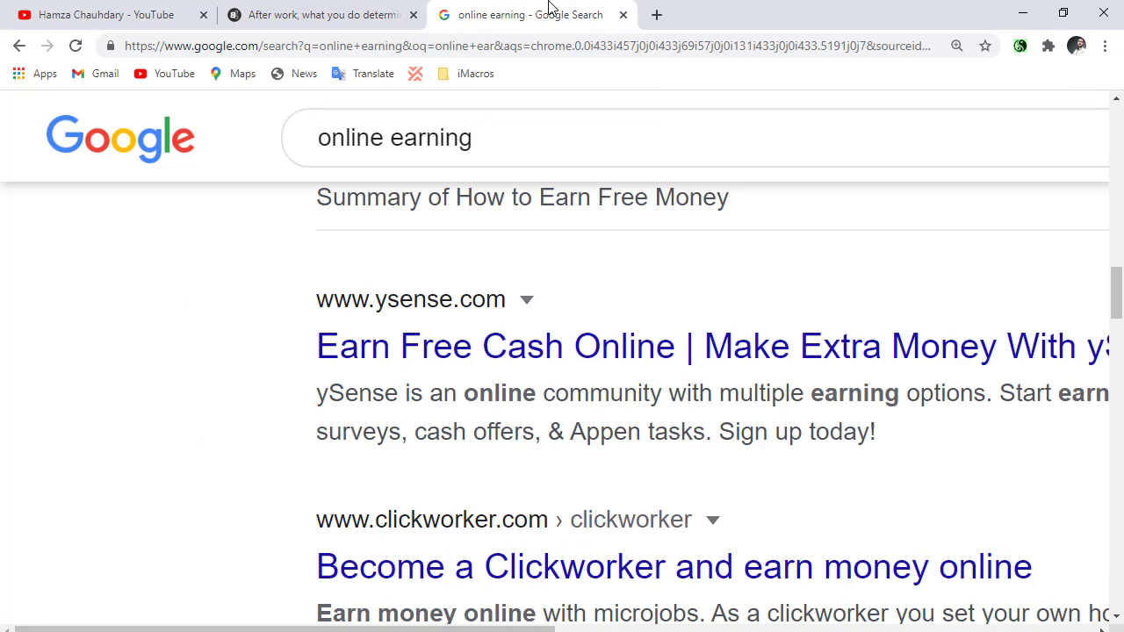
click(420, 20)
click(413, 14)
click(447, 21)
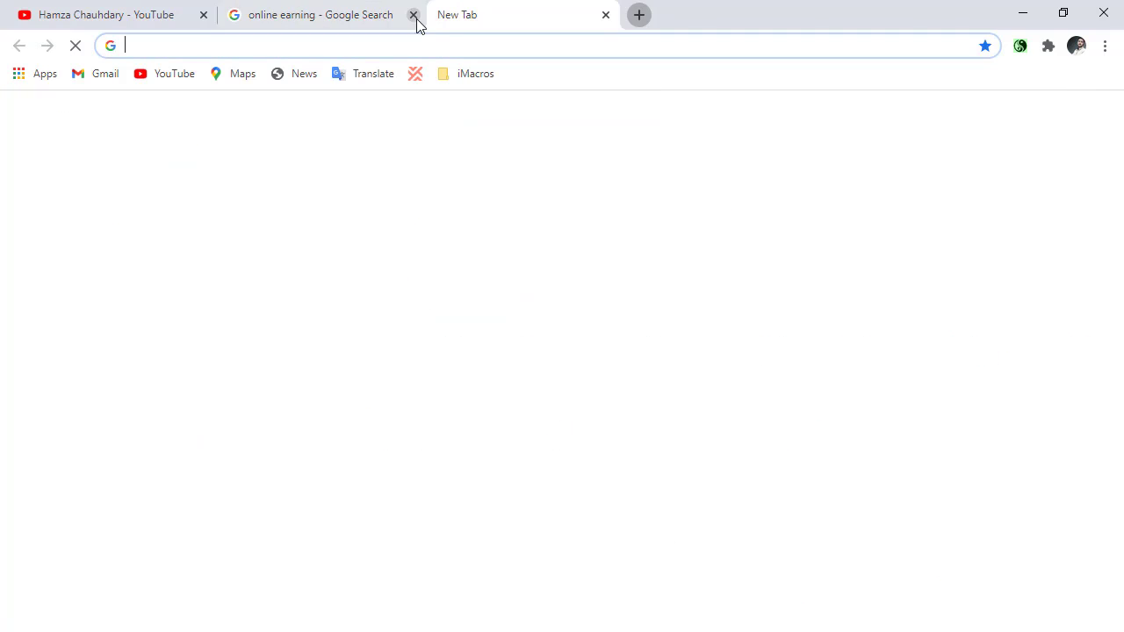
click(419, 24)
click(412, 15)
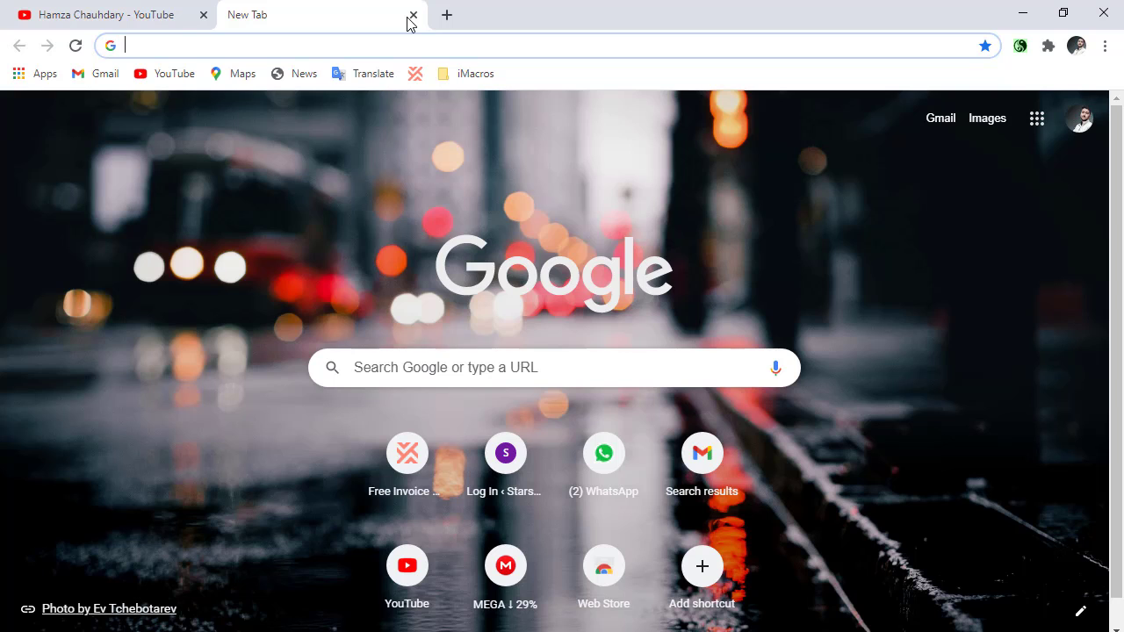
Search Google for "blogger" and open the Blogger.com result.
text(blo)
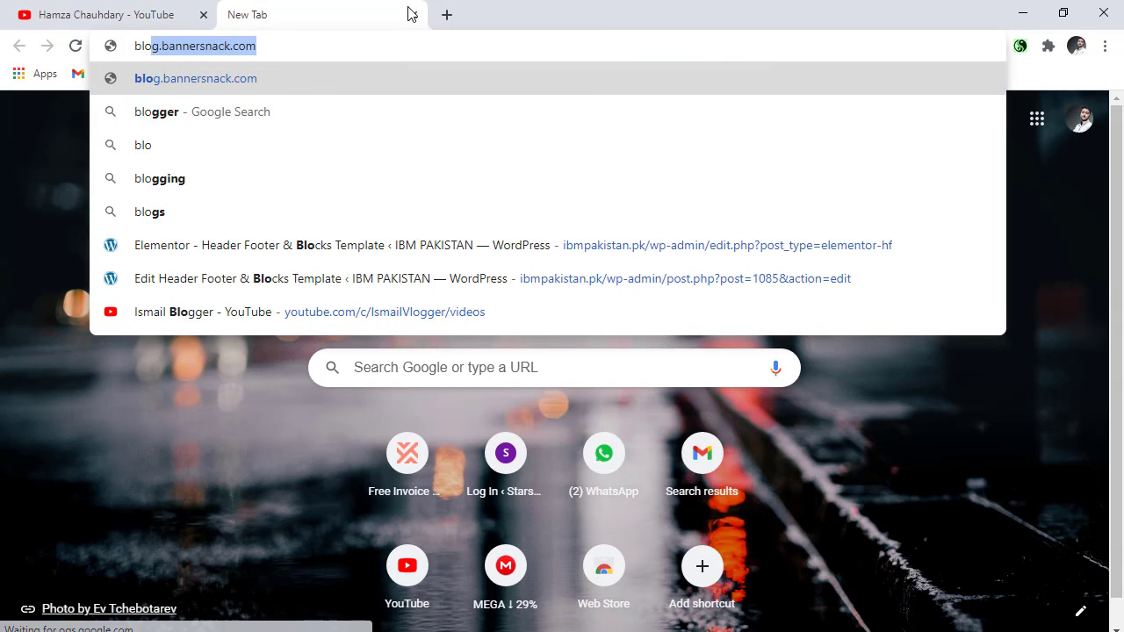
text(gger)
key(Return)
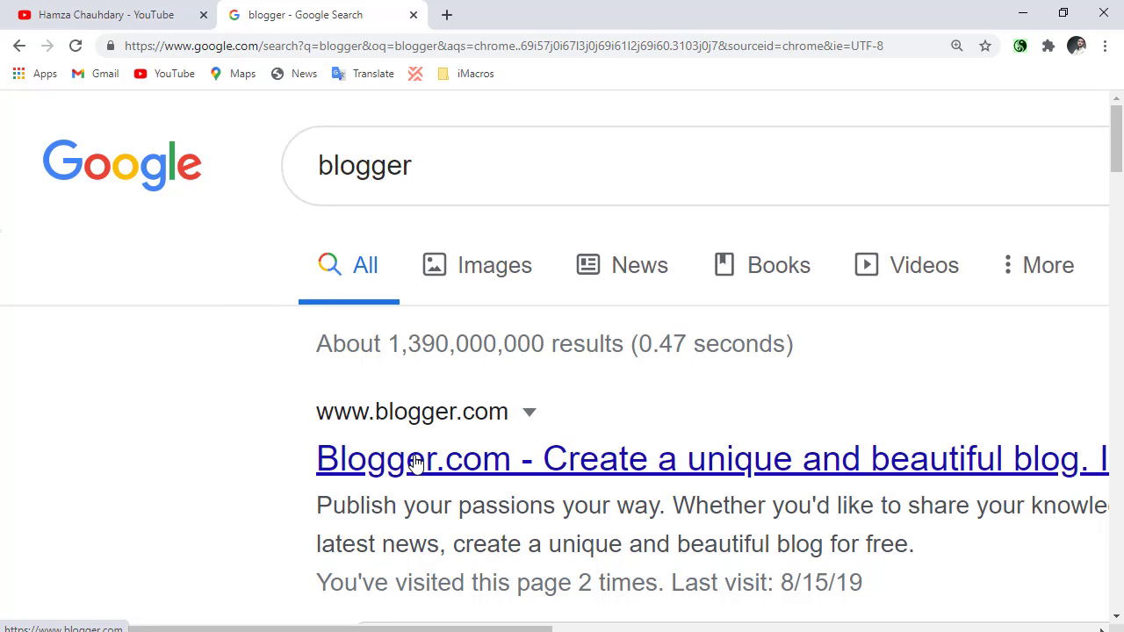
right_click(415, 463)
click(296, 454)
click(355, 456)
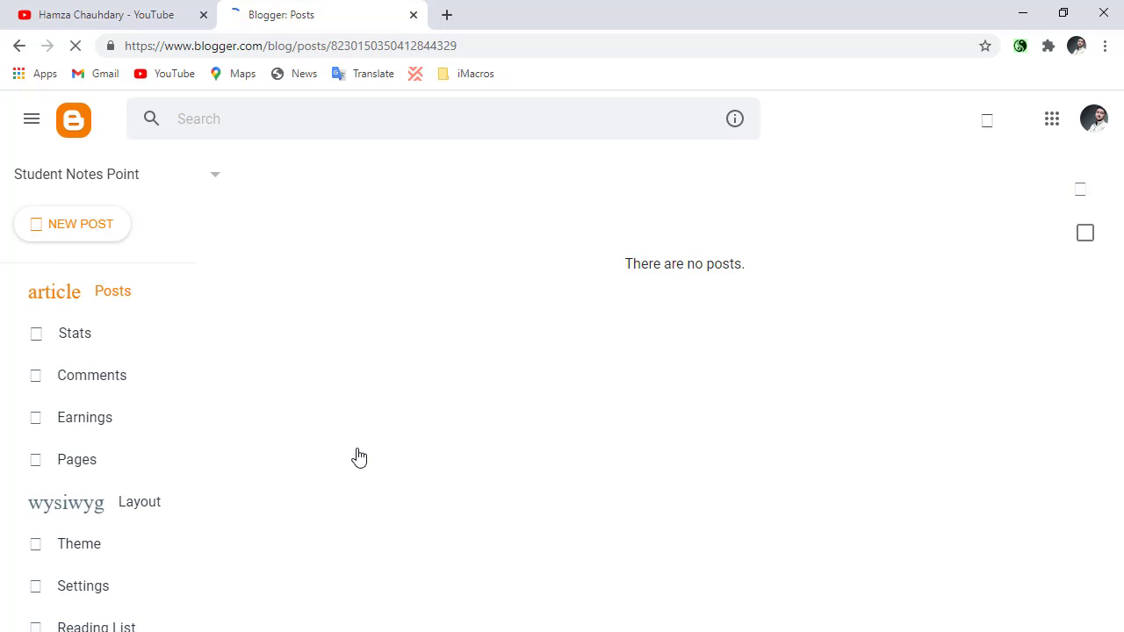
Switch Blogger to the Merit School Google account and close the Student Notes Point blog's tab.
click(1093, 119)
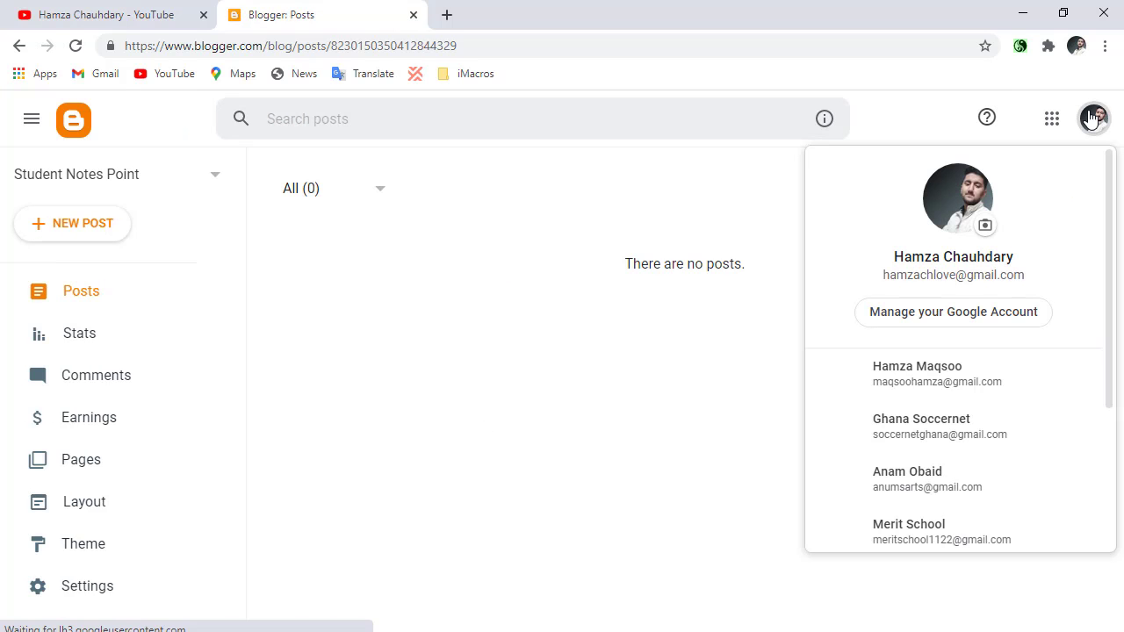
scroll(889, 401, down, 3)
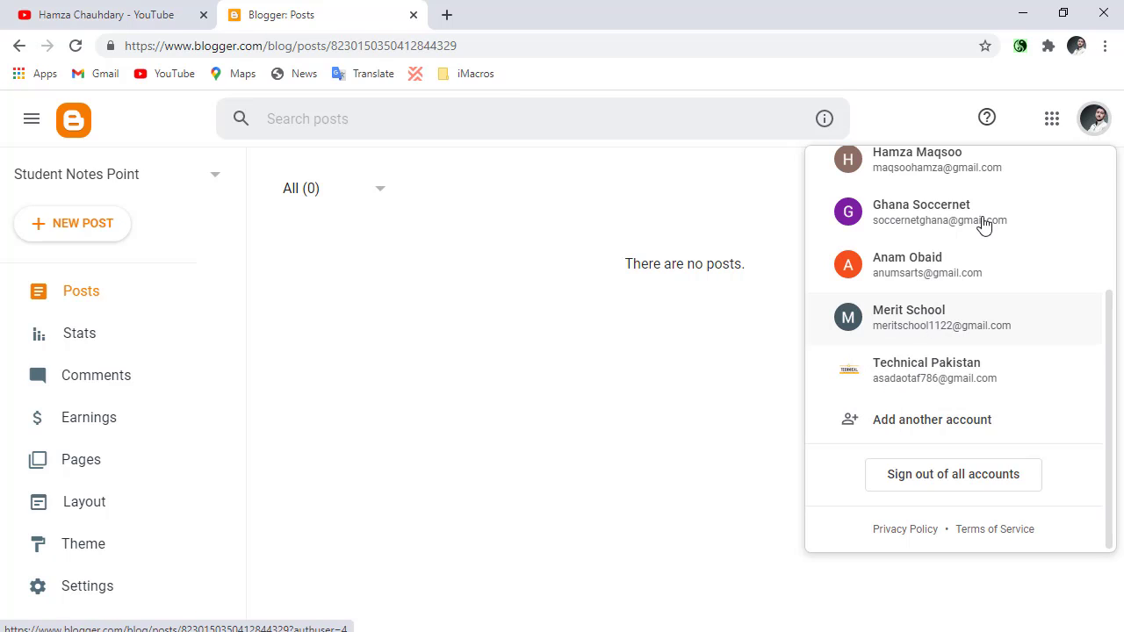
click(585, 358)
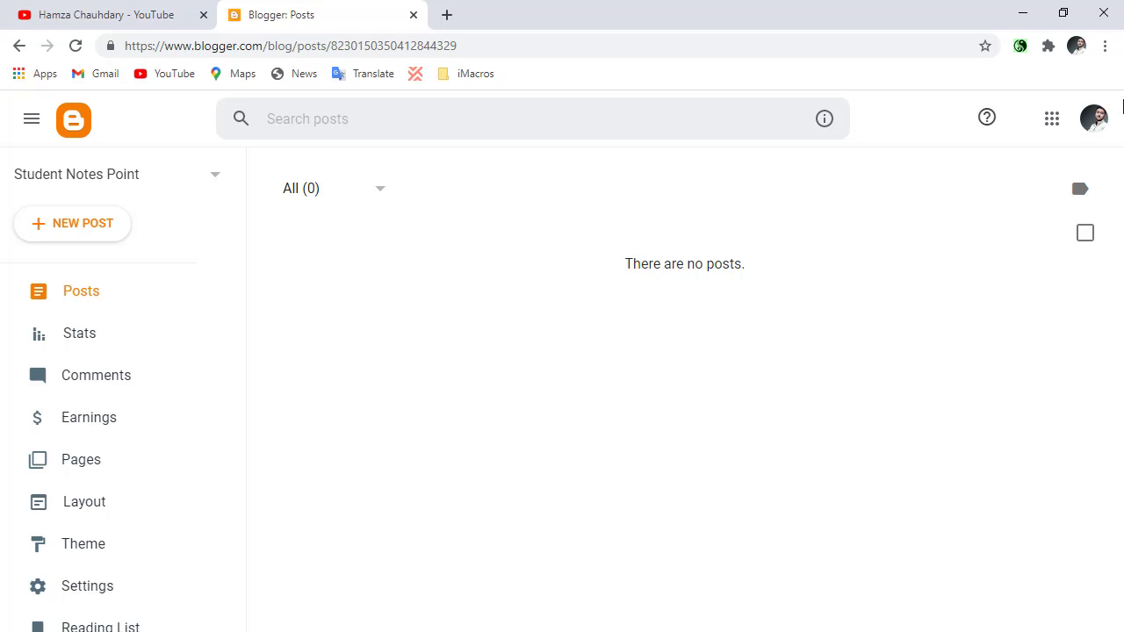
click(1095, 124)
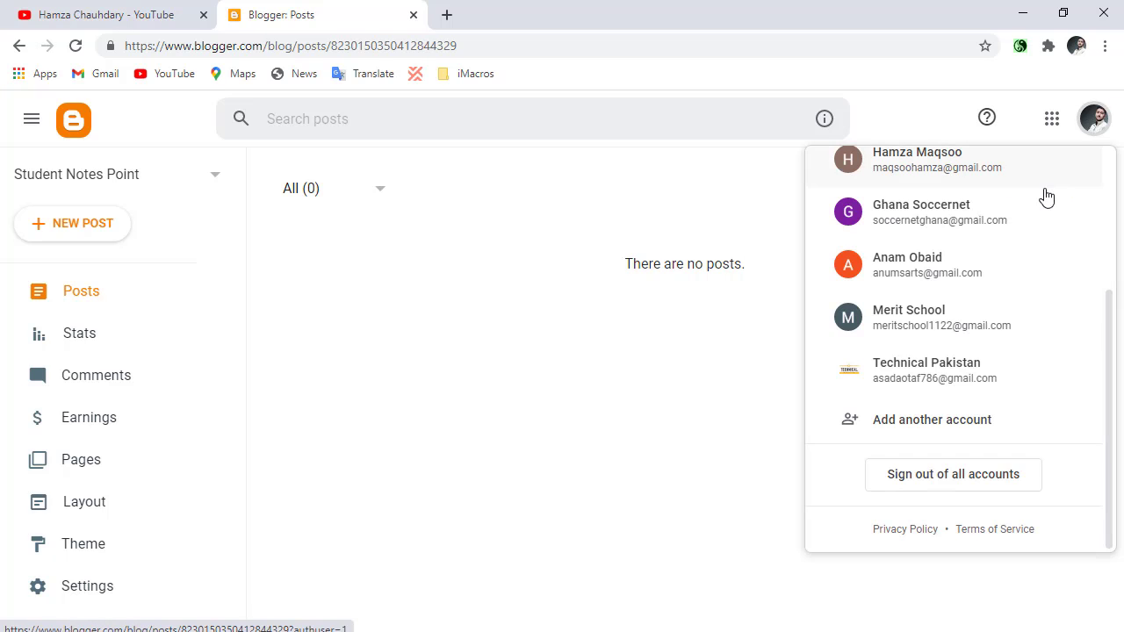
click(900, 339)
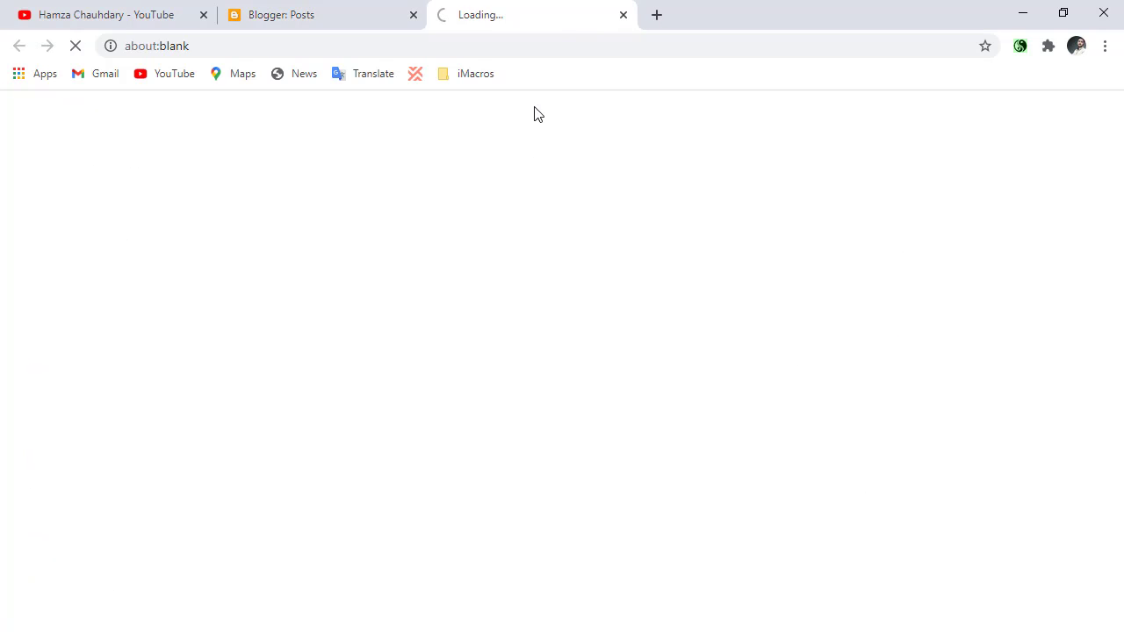
click(411, 15)
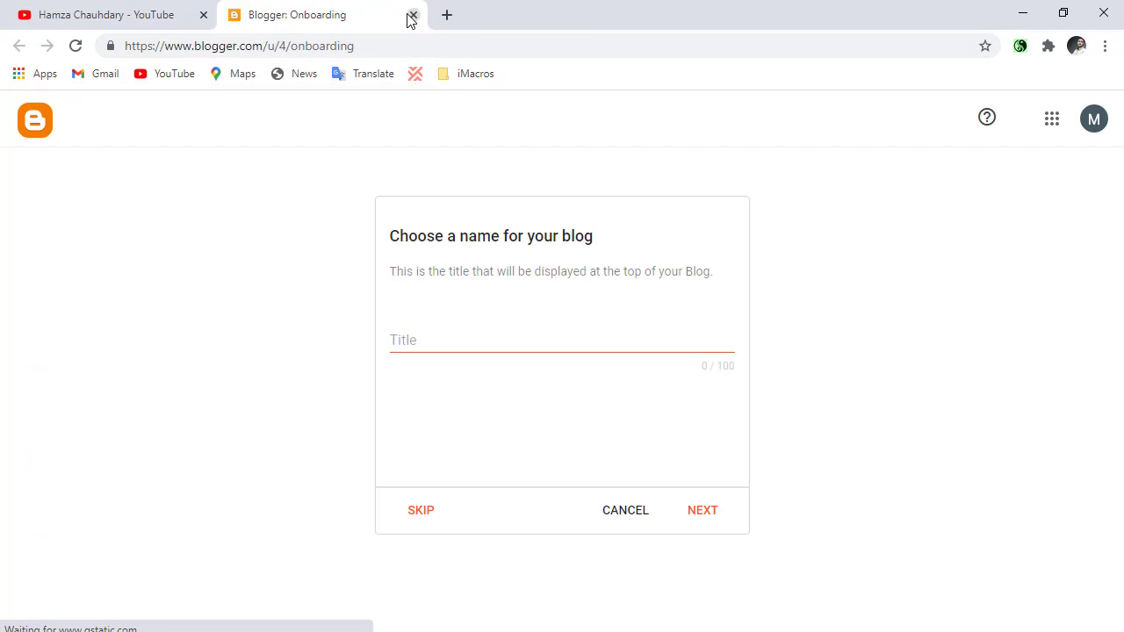
Enter Ellite Fashion as the title of the new blog and continue to the URL choice.
click(555, 345)
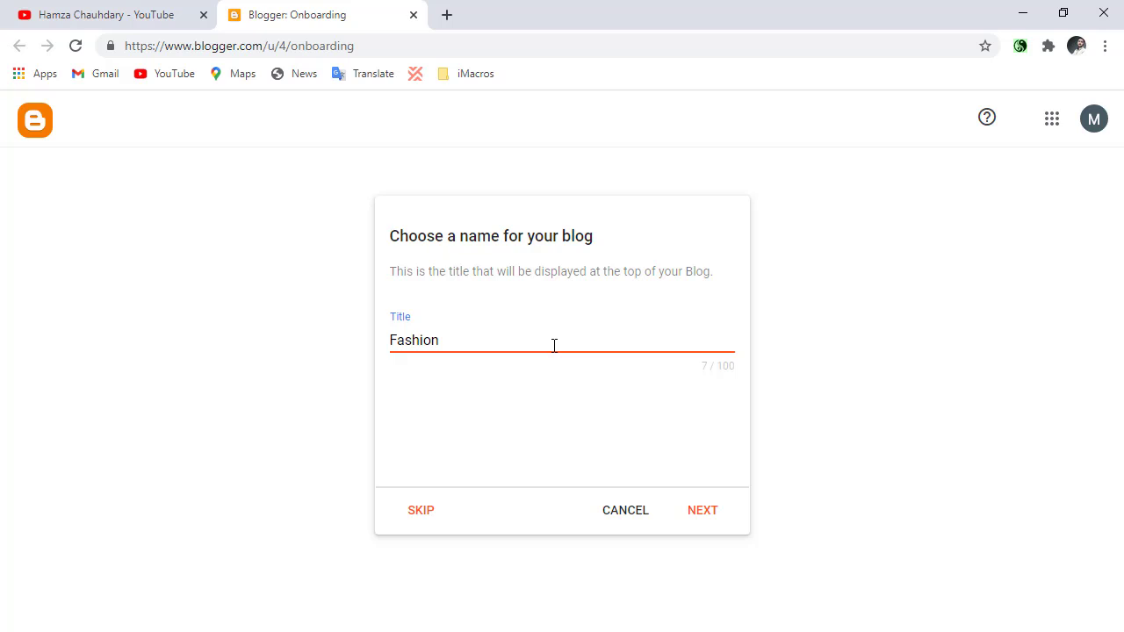
key(BackSpace)
key(BackSpace)
key(BackSpace)
key(BackSpace)
click(709, 513)
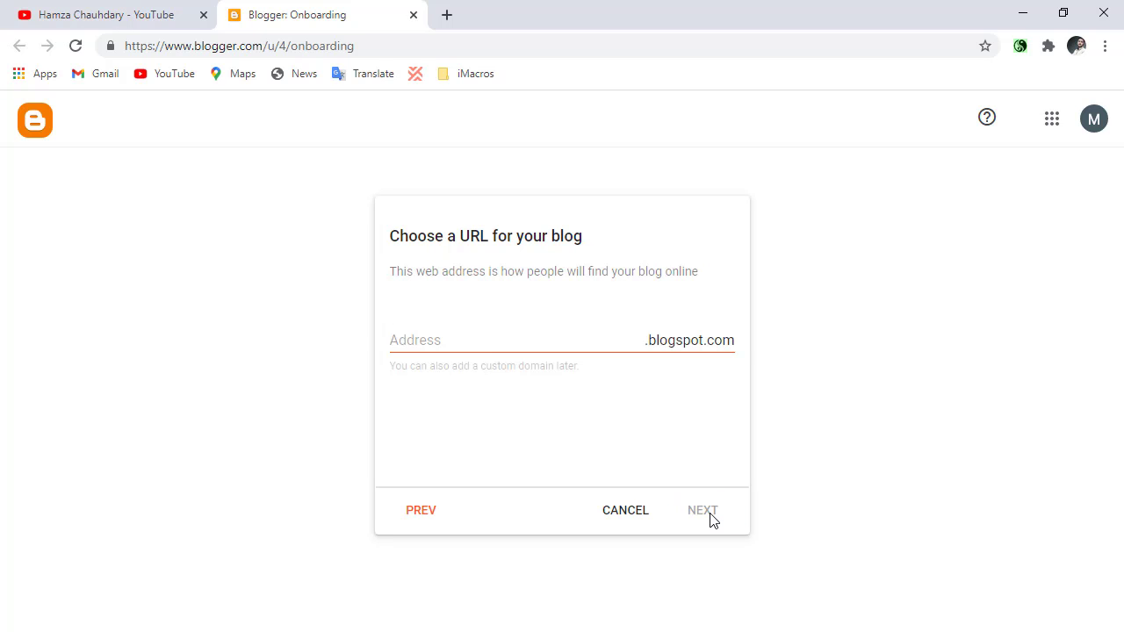
Search Google for "being guru" in a new browser tab and return to the blog URL form.
click(481, 336)
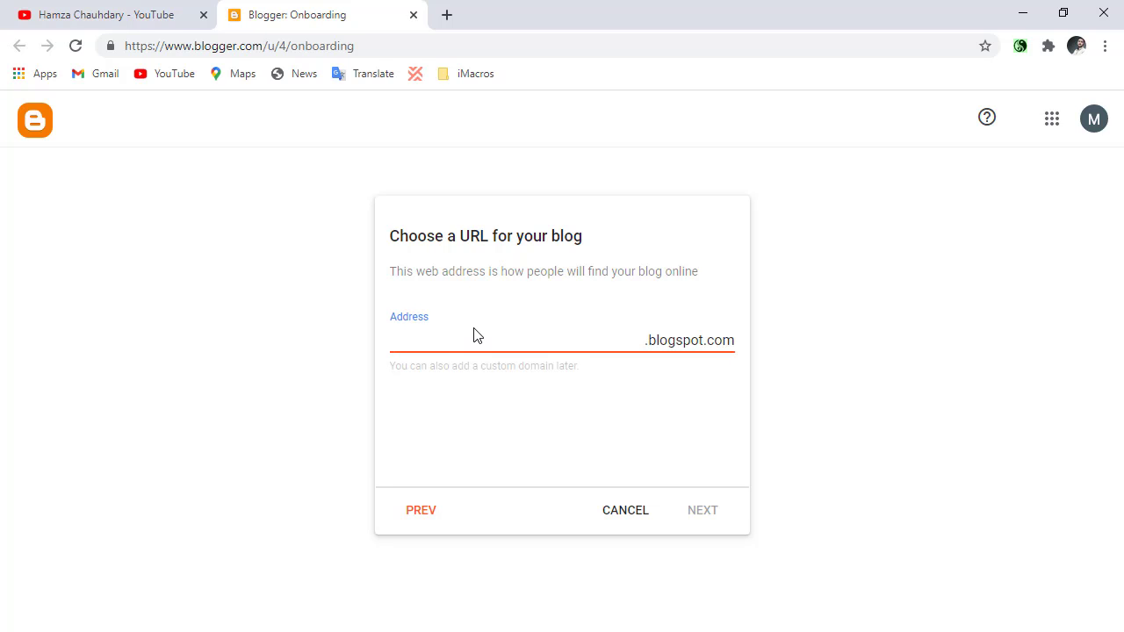
click(447, 16)
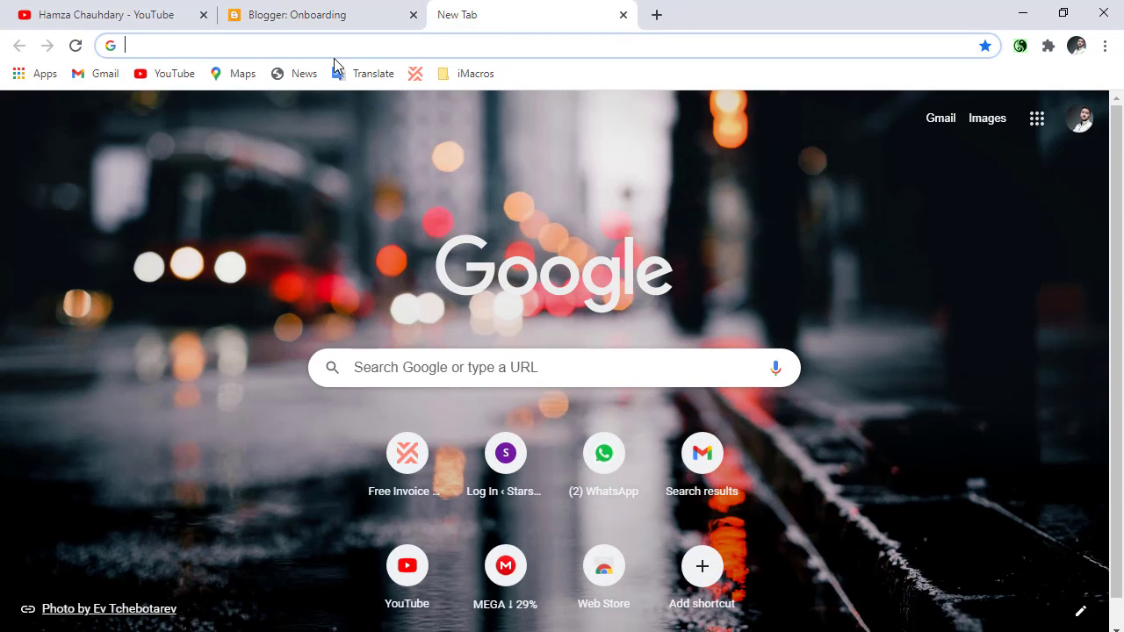
text(be)
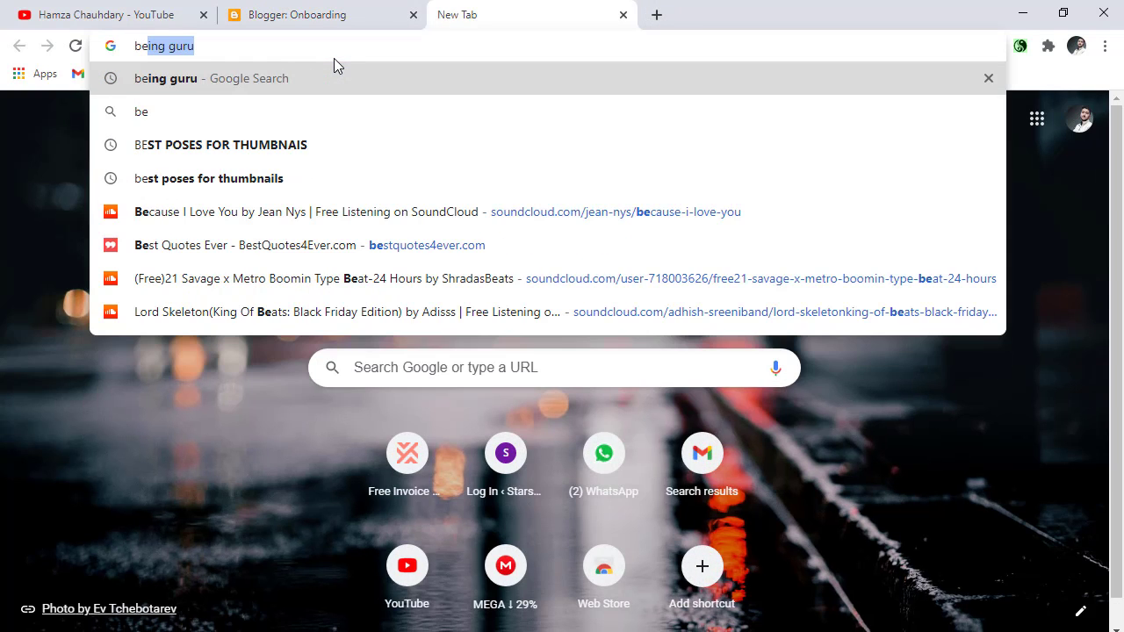
click(294, 82)
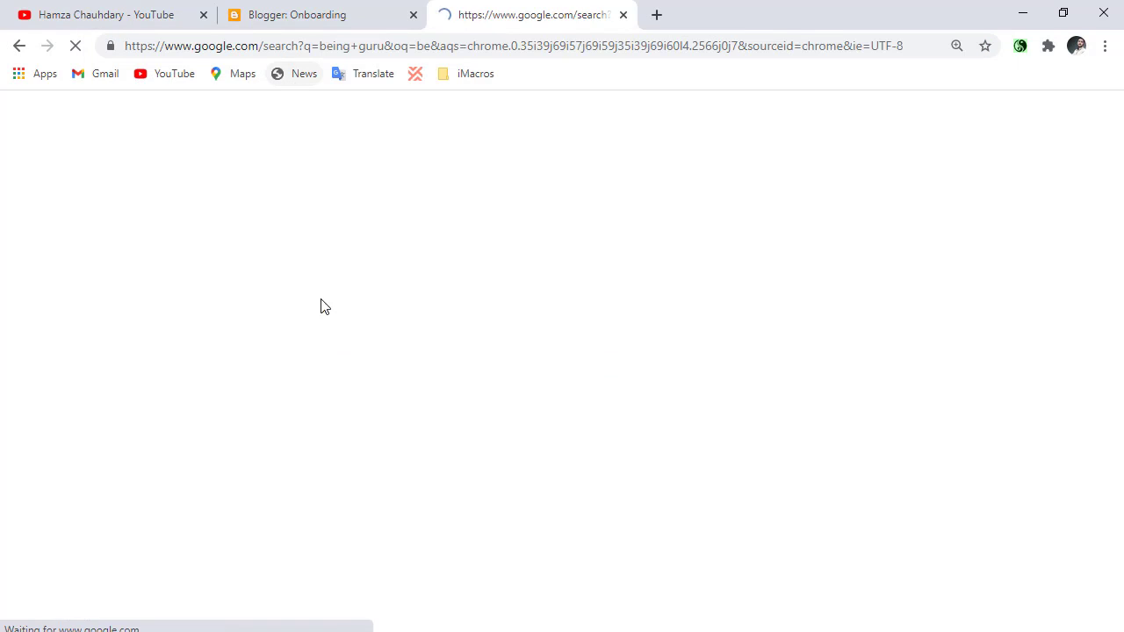
click(397, 13)
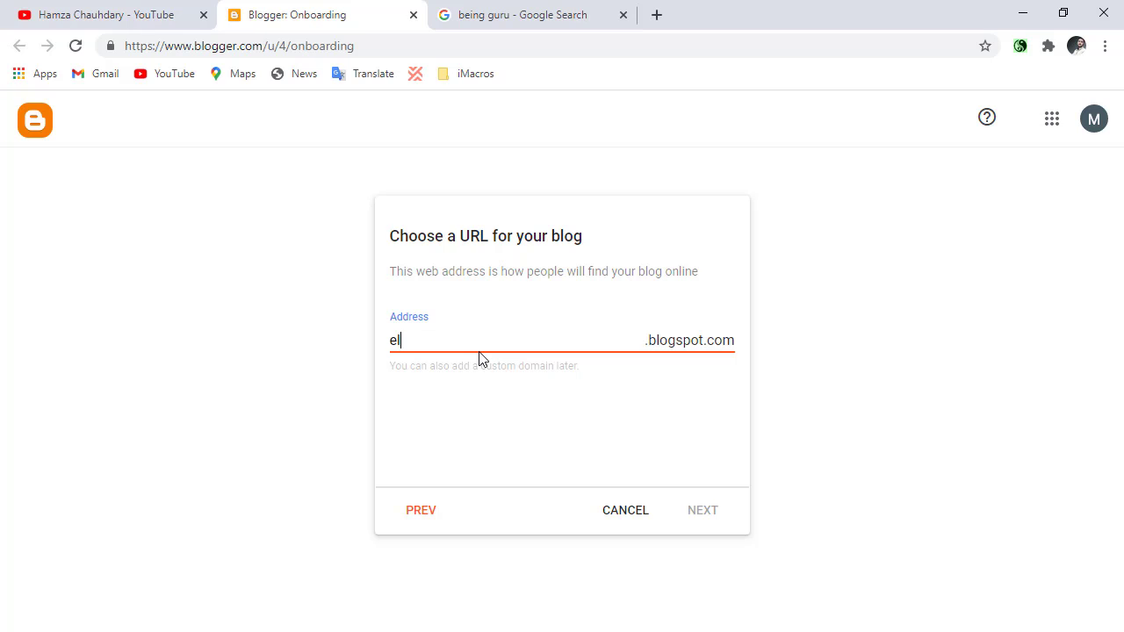
Set the blog address to ellitefashionpk.blogspot.com, adding "pk" after trying ellitefashion, and continue to the display name.
text(ellite)
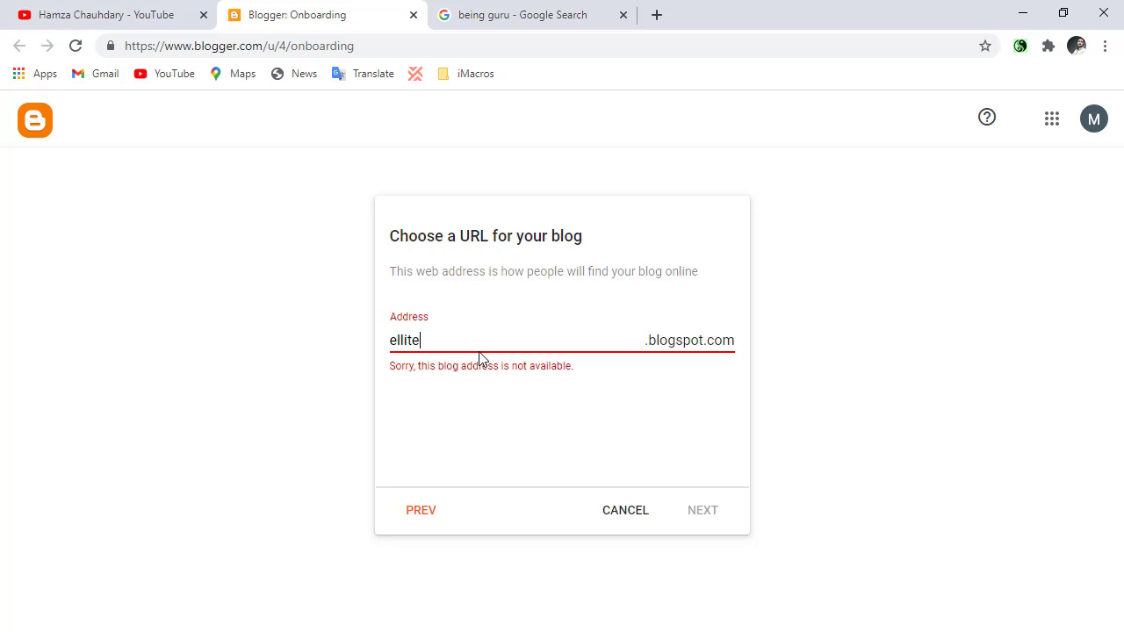
text(fashion)
click(479, 427)
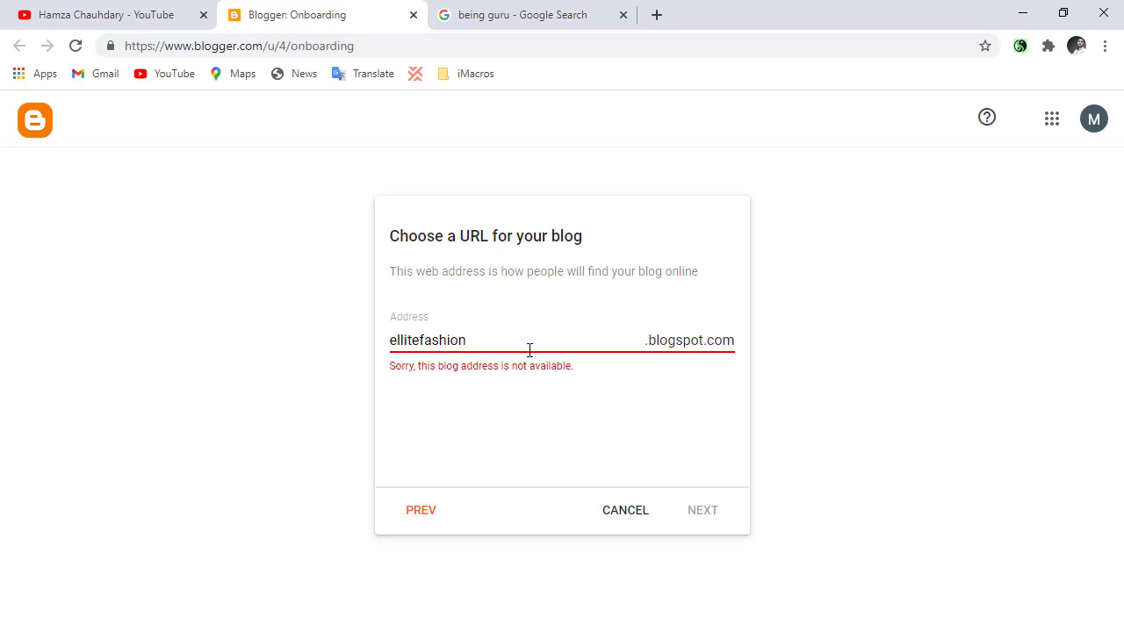
click(523, 345)
text(pk)
click(506, 399)
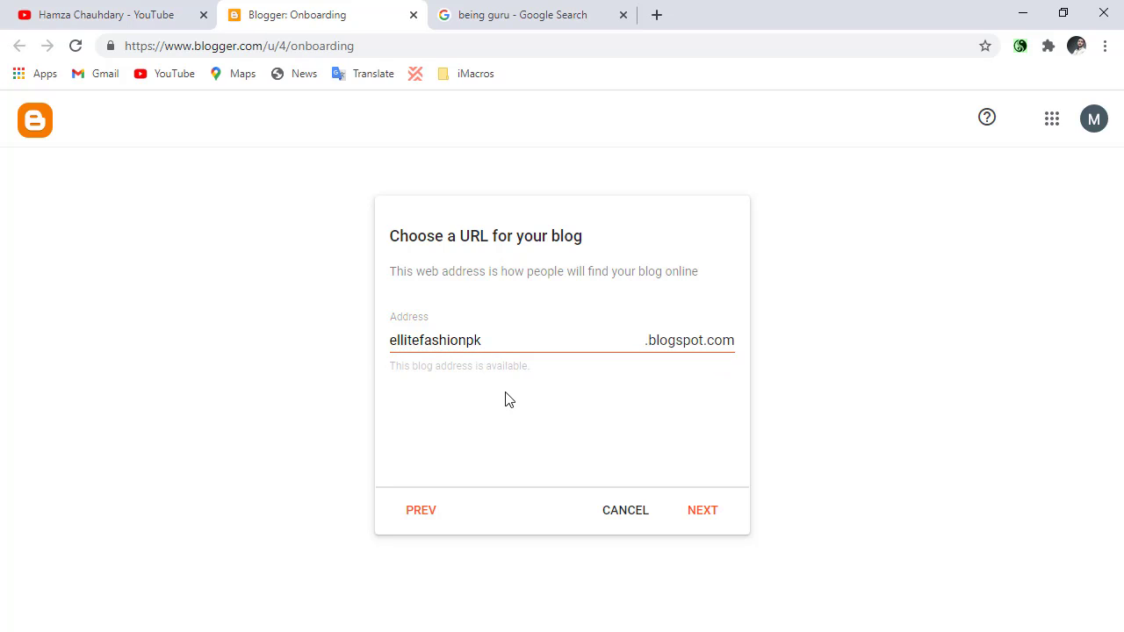
click(701, 527)
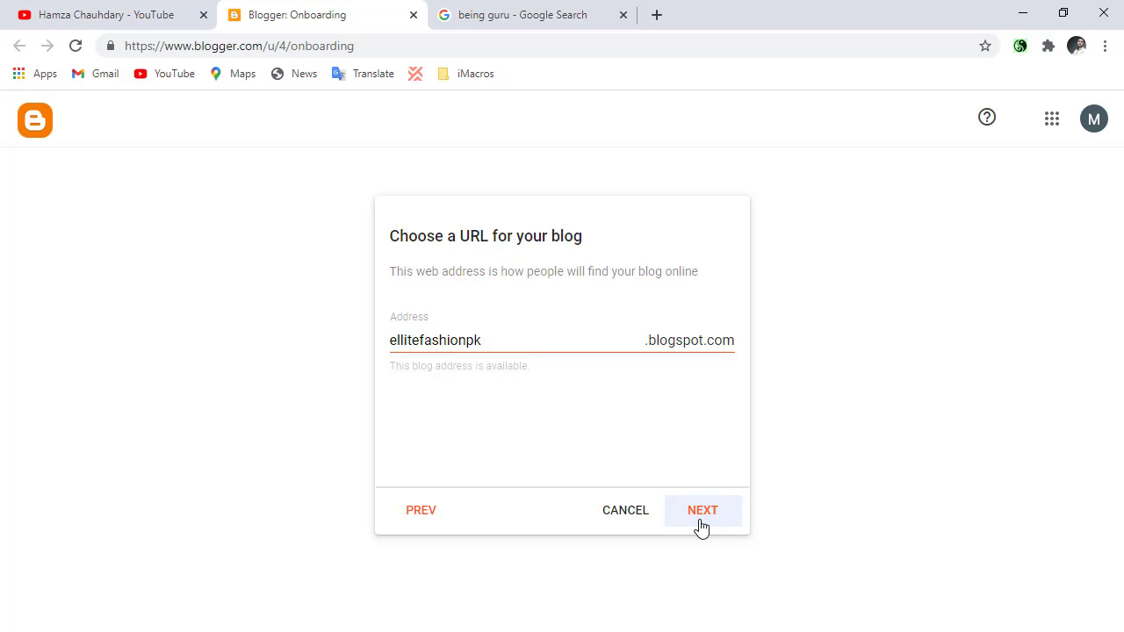
Set the display name shown to readers to Ellite Fashion and finish creating the blog.
click(528, 334)
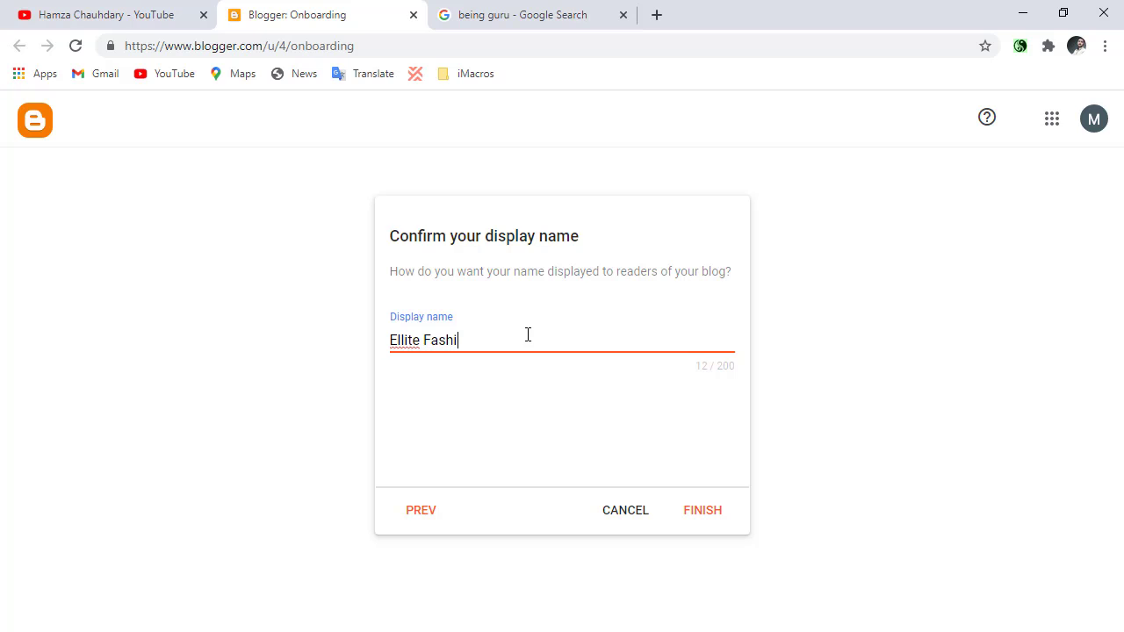
click(702, 510)
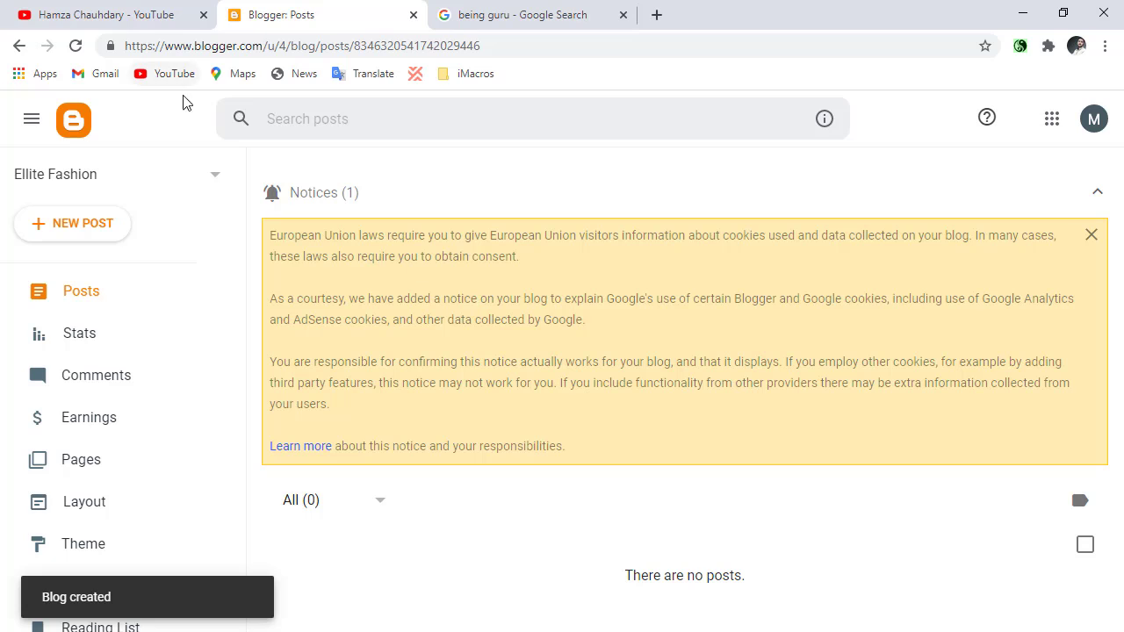
Open the Ellite Fashion blog's theme settings and look at the current Contempo Light theme.
scroll(140, 349, down, 2)
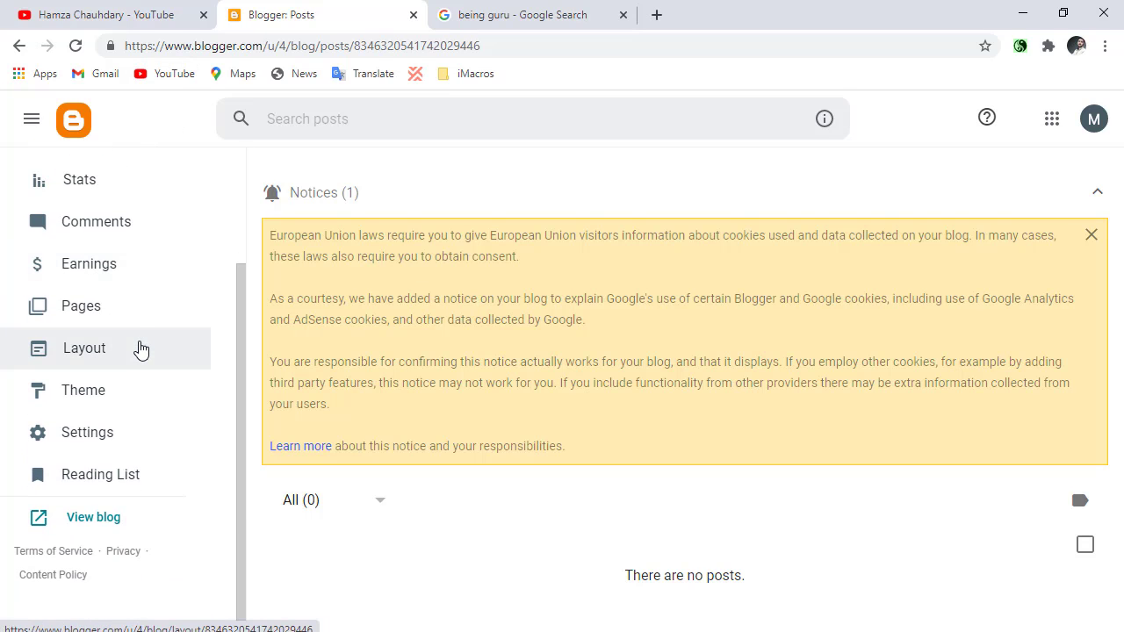
click(117, 395)
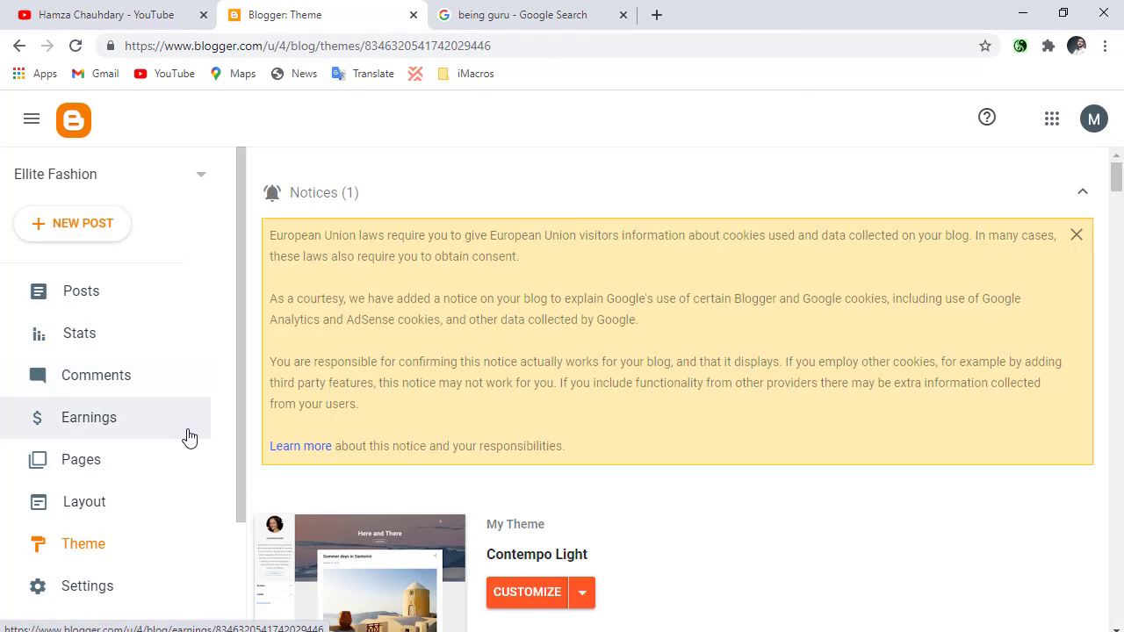
scroll(287, 441, down, 1)
scroll(289, 430, down, 4)
scroll(439, 448, up, 2)
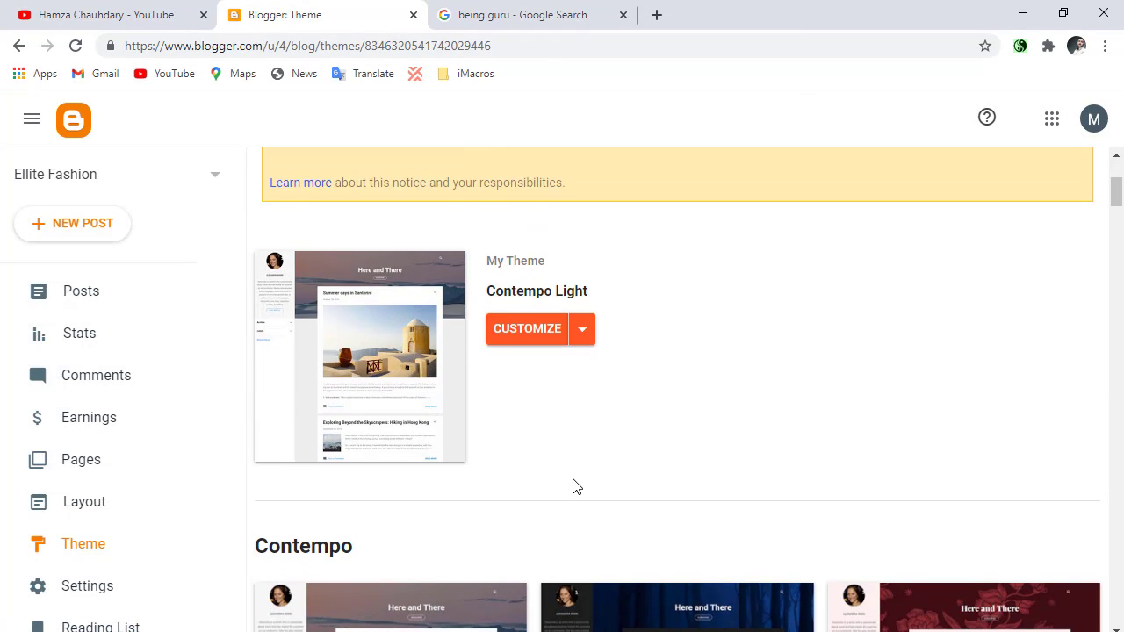
Browse the theme gallery to the Emporio collection and open the preview of its Porcelain variant.
scroll(584, 485, down, 3)
scroll(596, 487, down, 10)
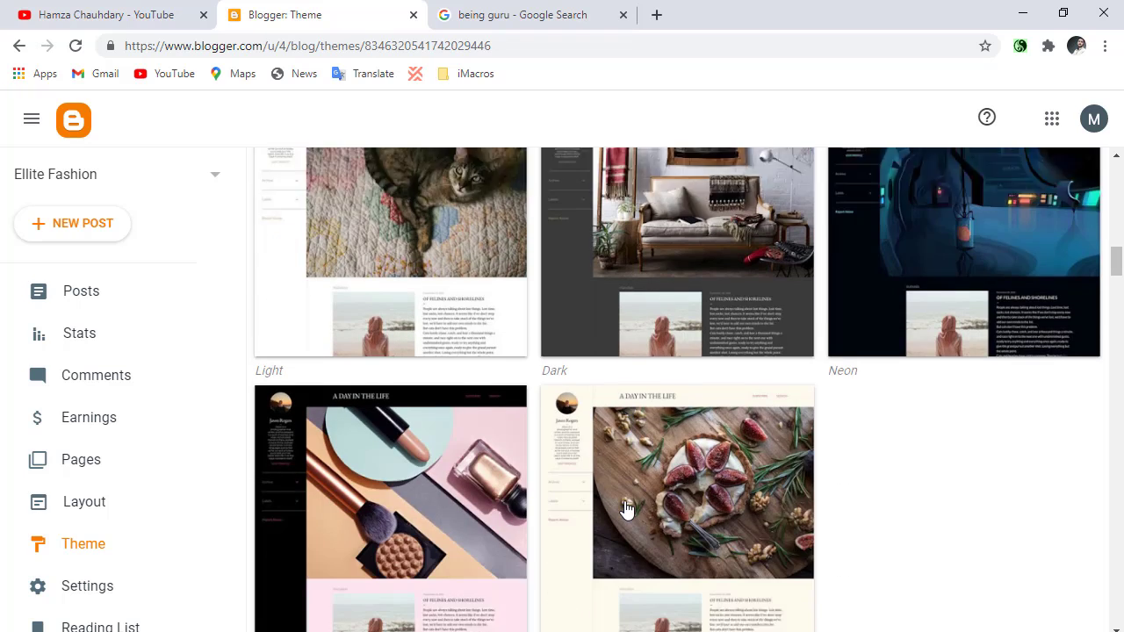
scroll(625, 509, down, 5)
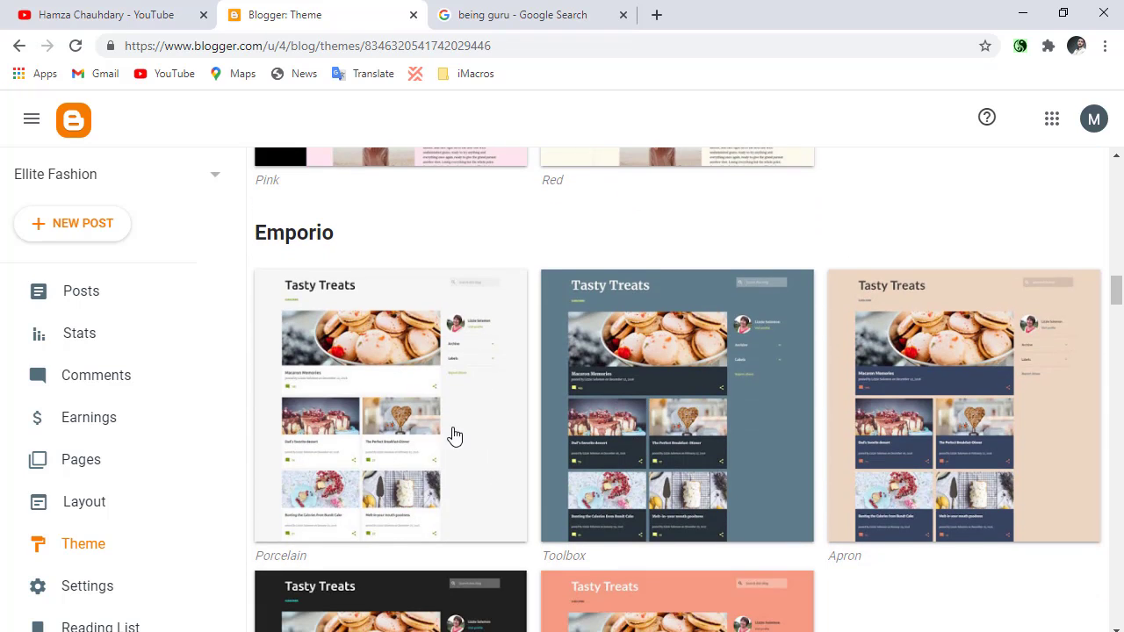
double_click(307, 233)
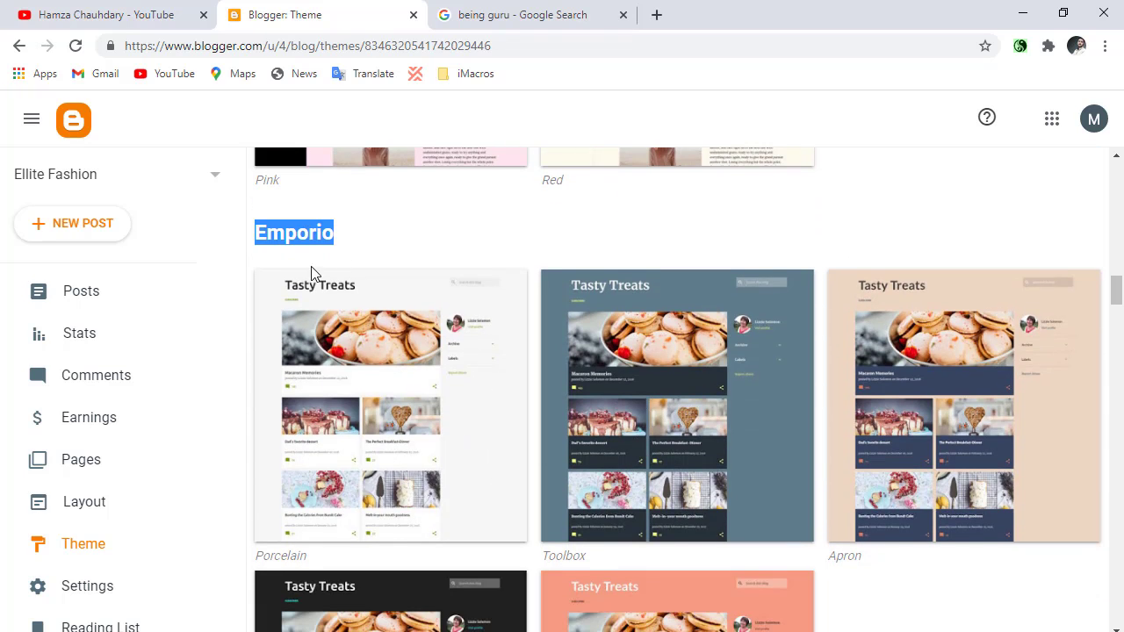
click(367, 427)
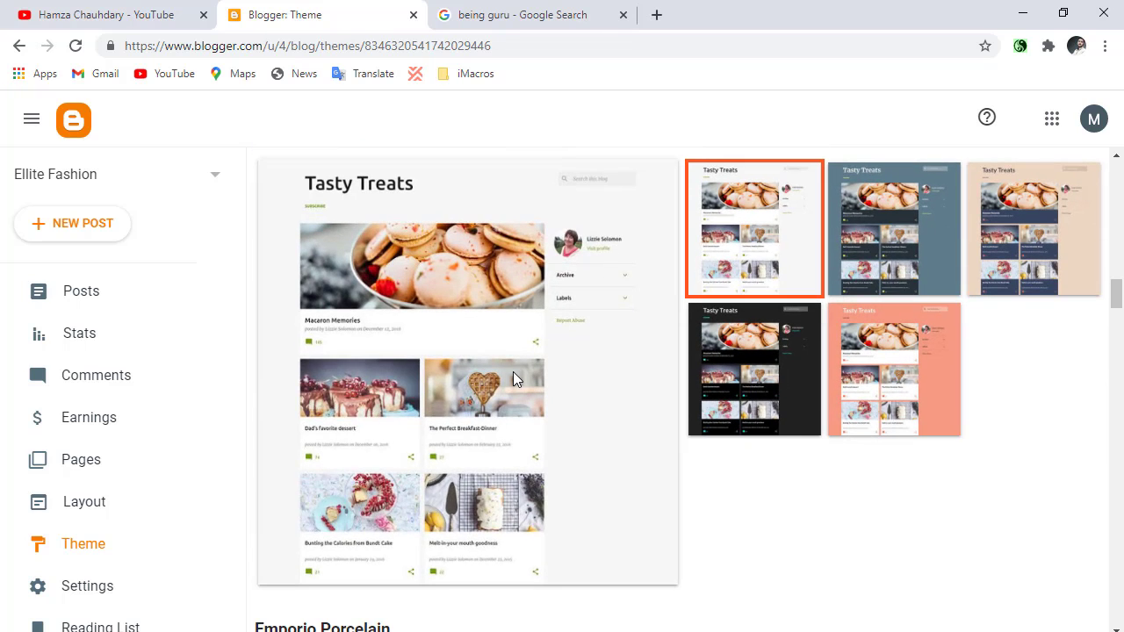
Apply the Emporio Porcelain theme to the Ellite Fashion blog.
scroll(505, 382, down, 4)
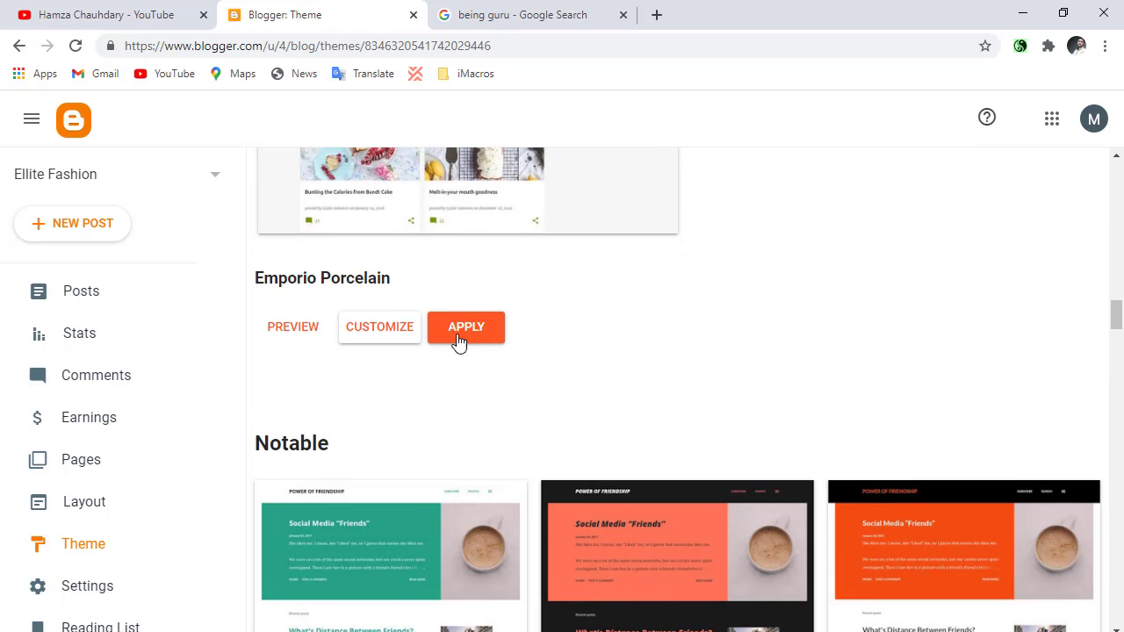
drag(310, 279, 404, 290)
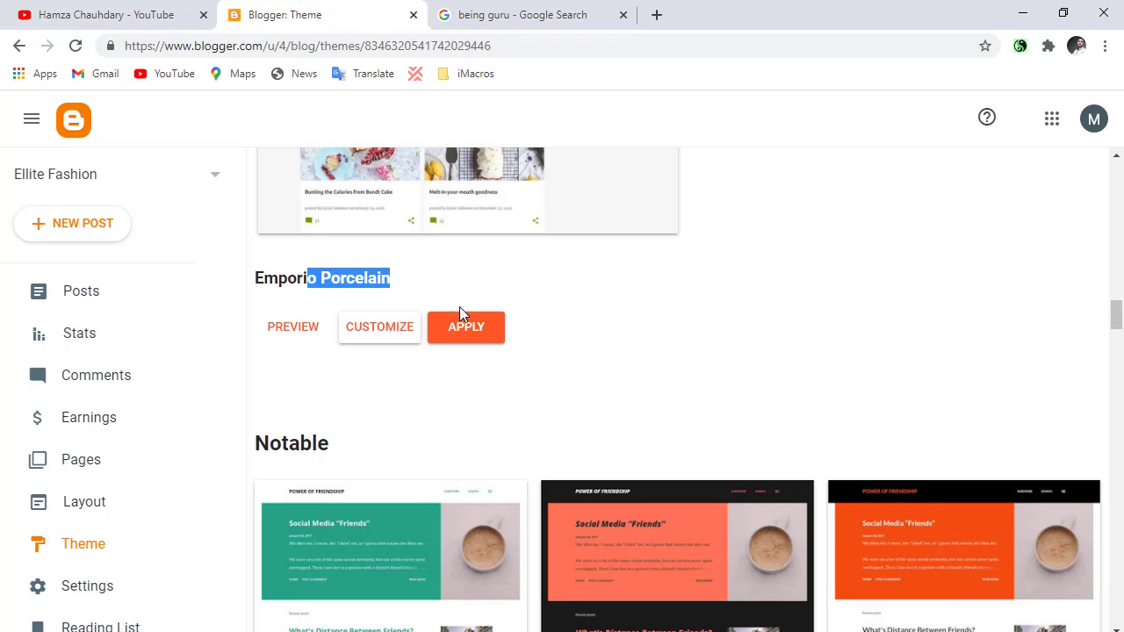
click(464, 339)
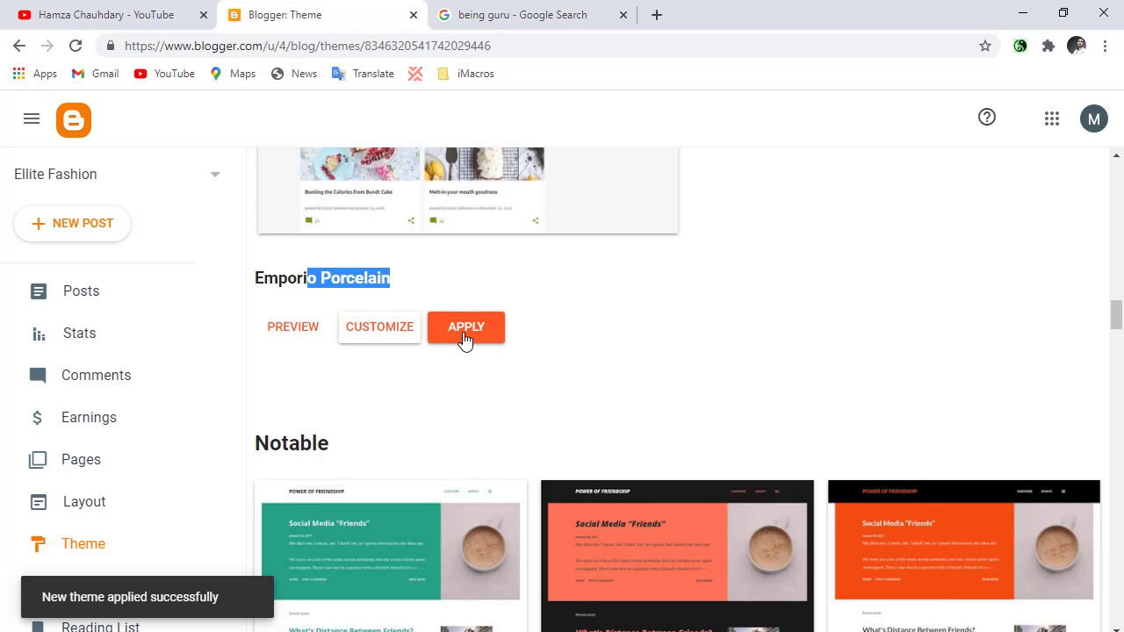
scroll(20, 168, down, 2)
scroll(88, 171, up, 2)
click(31, 122)
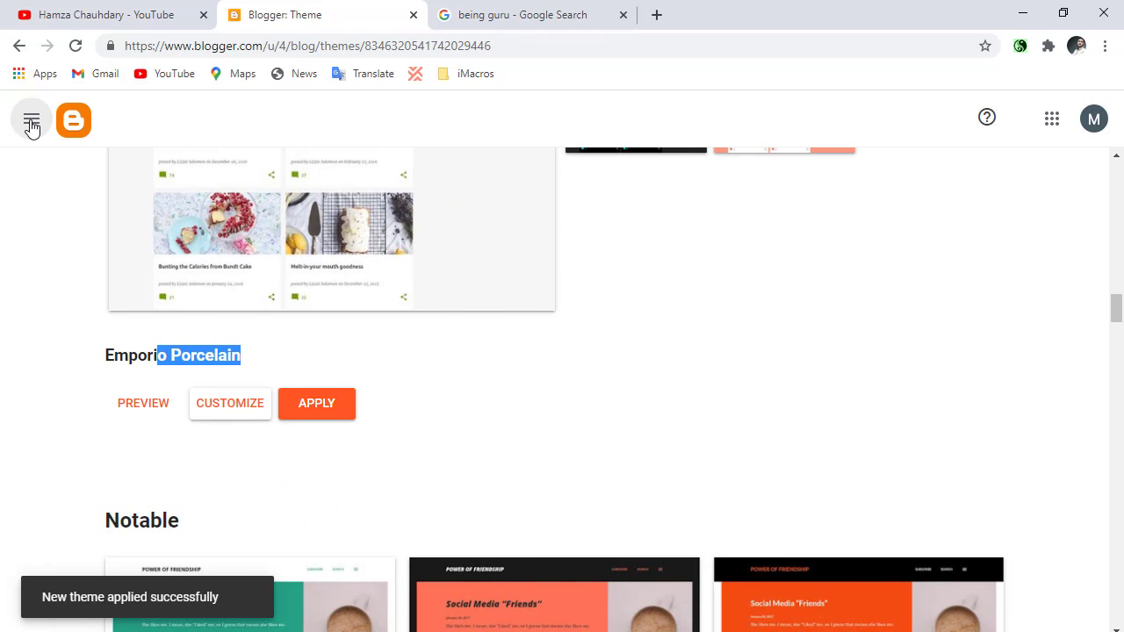
click(31, 123)
click(200, 179)
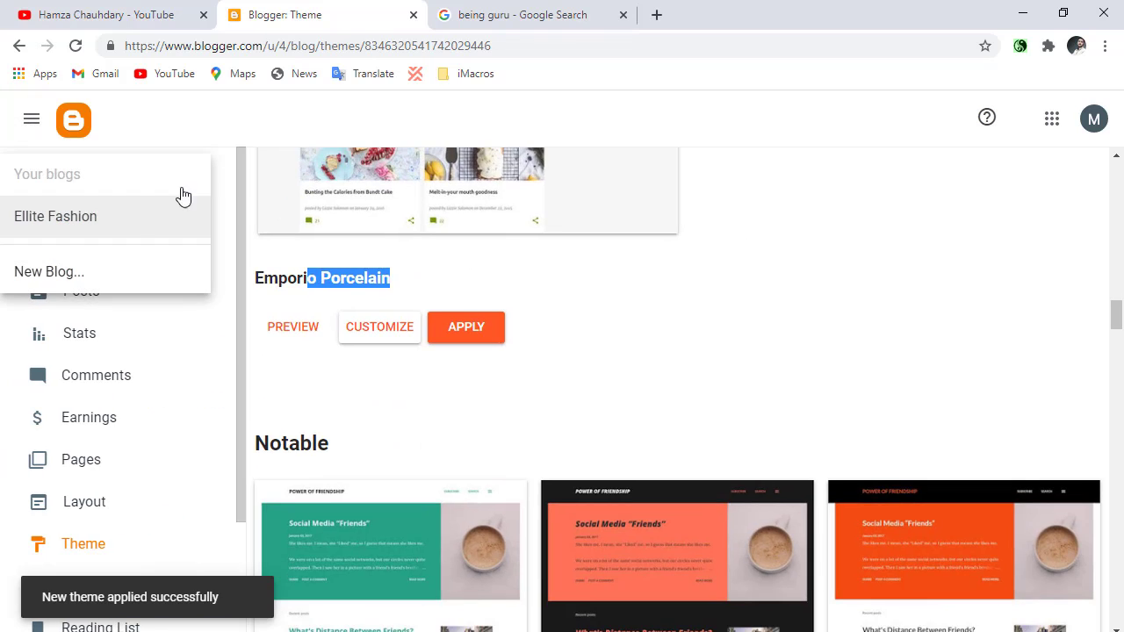
right_click(127, 226)
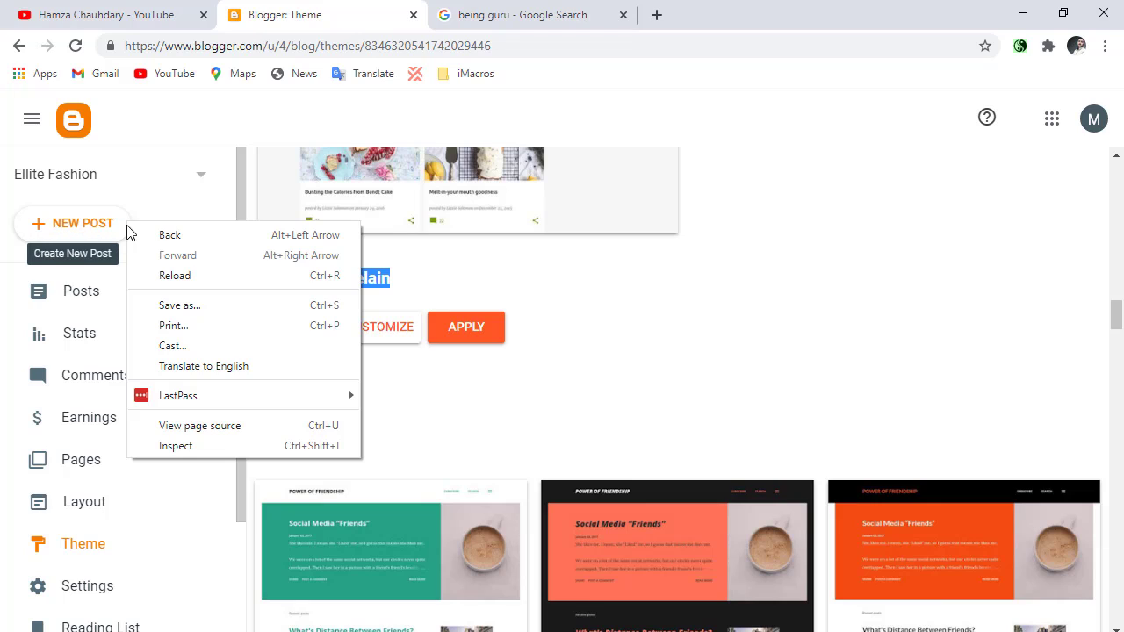
click(202, 182)
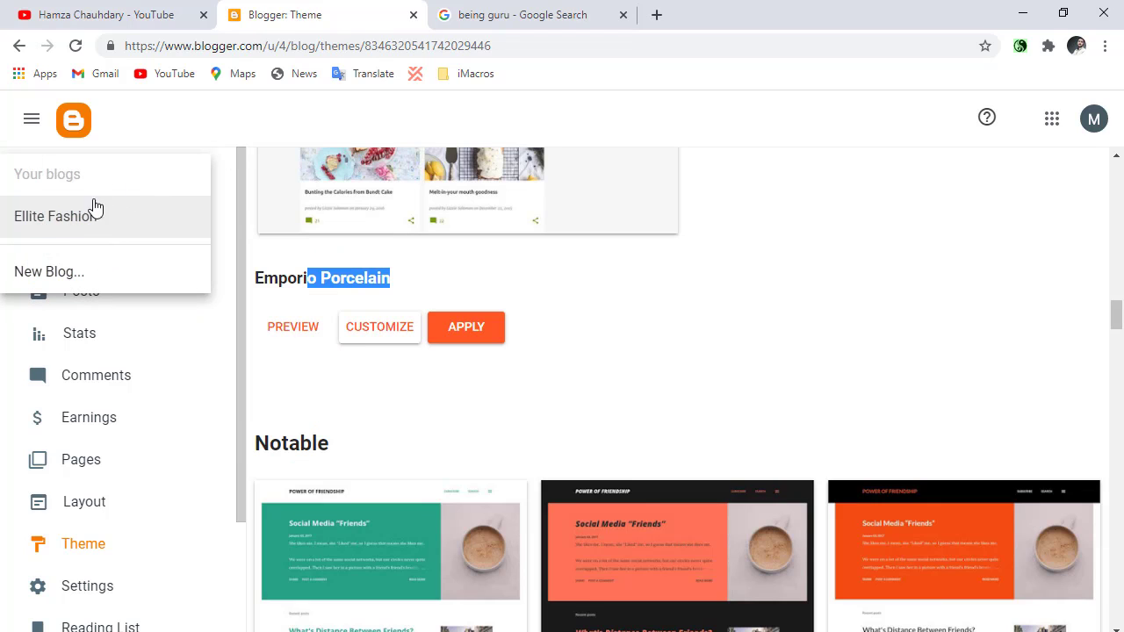
click(87, 232)
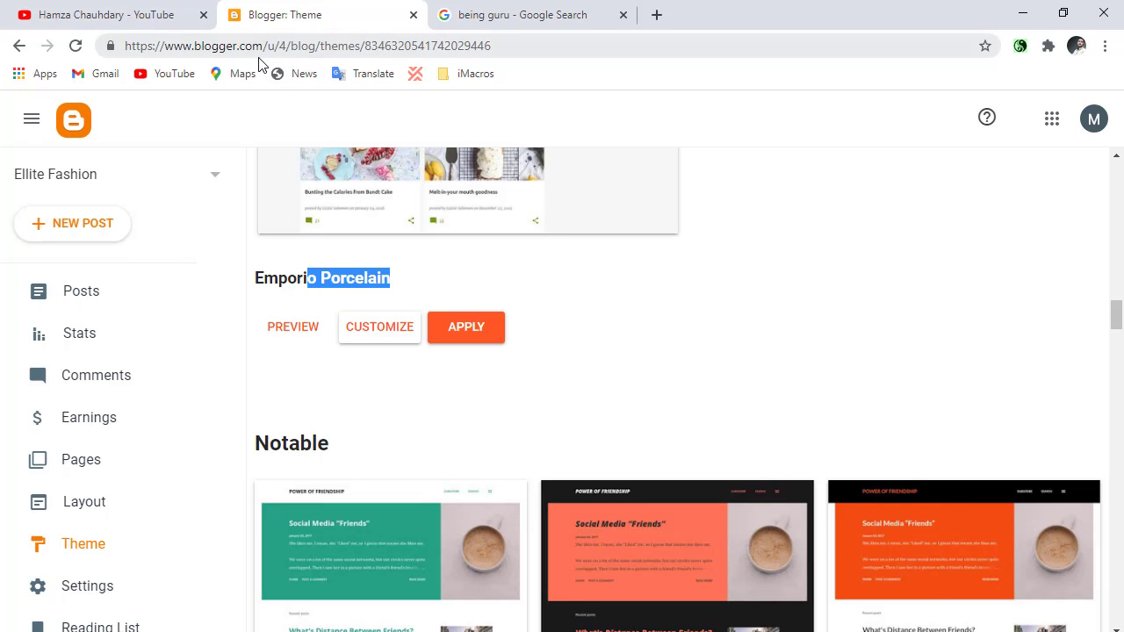
Open the live blog at ellitefashionpk.blogspot.com in a new browser tab to view the applied theme.
click(654, 17)
text(e)
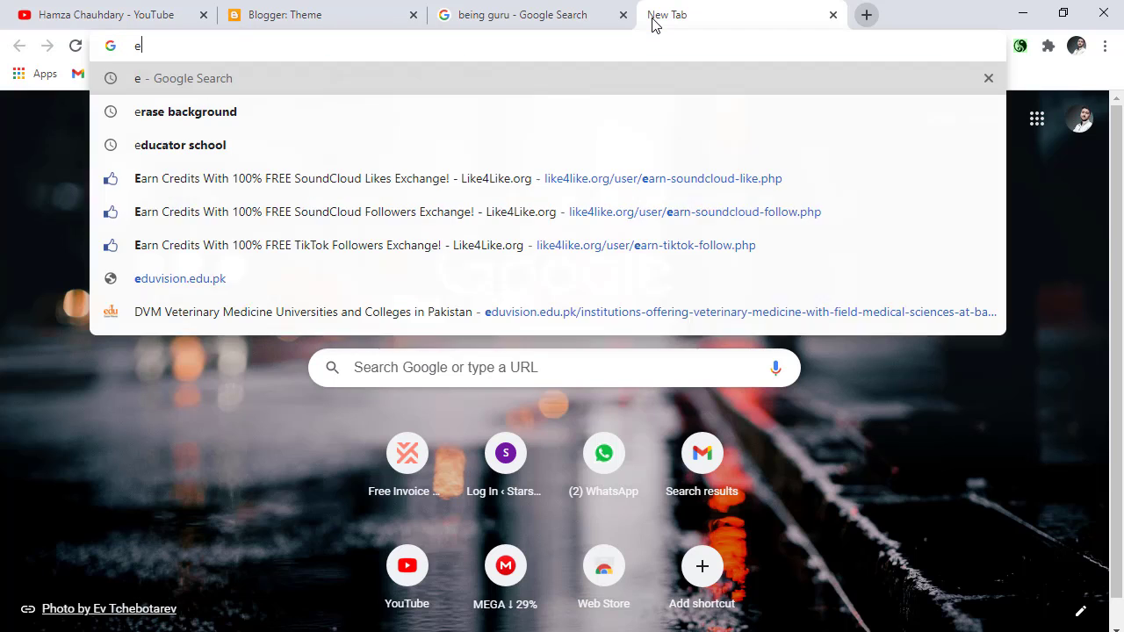
text(llite)
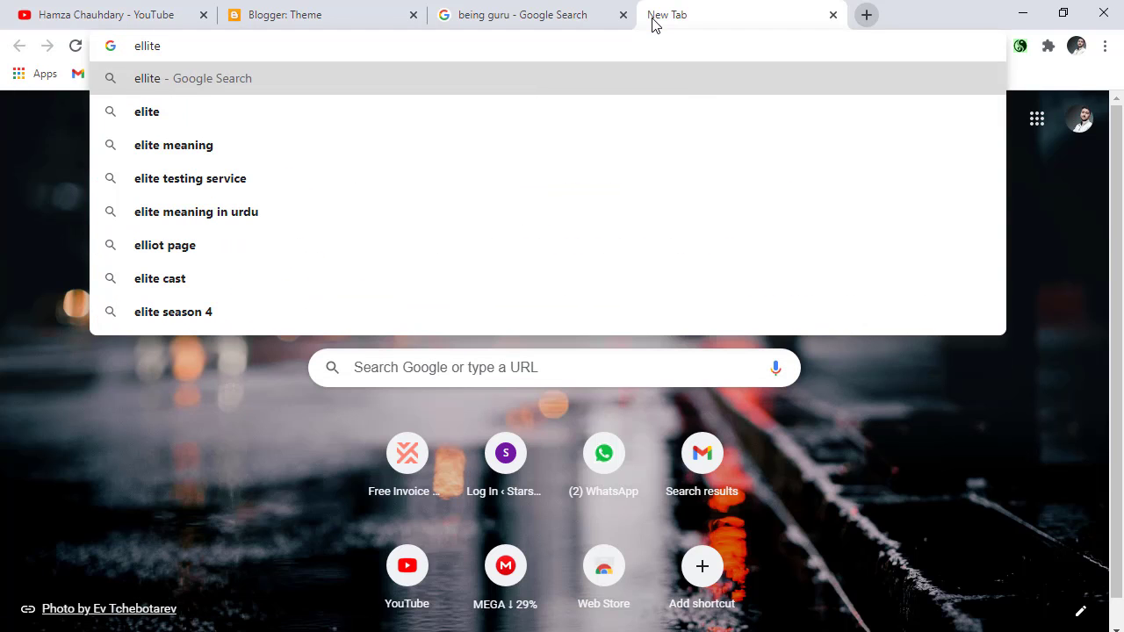
text(fashionpk)
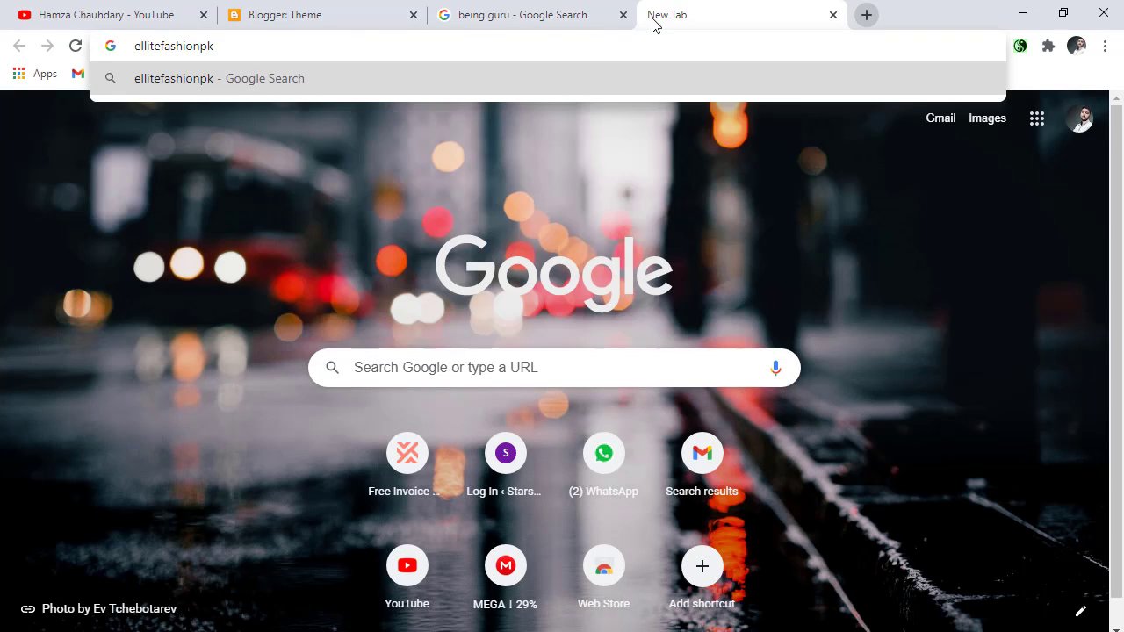
text(.blogs)
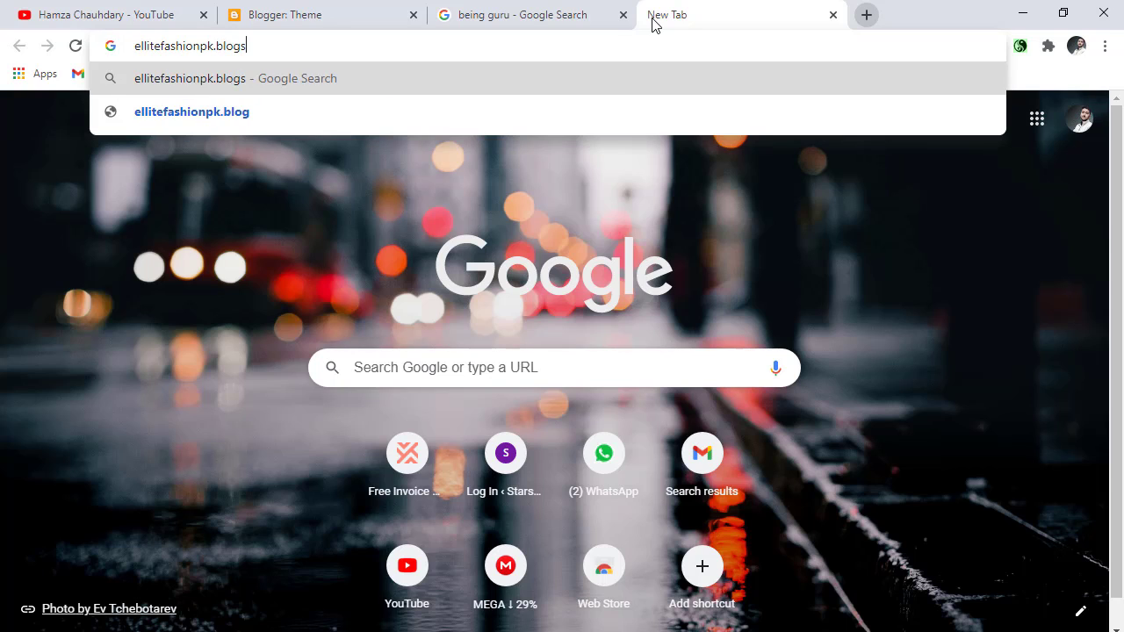
text(pot.c)
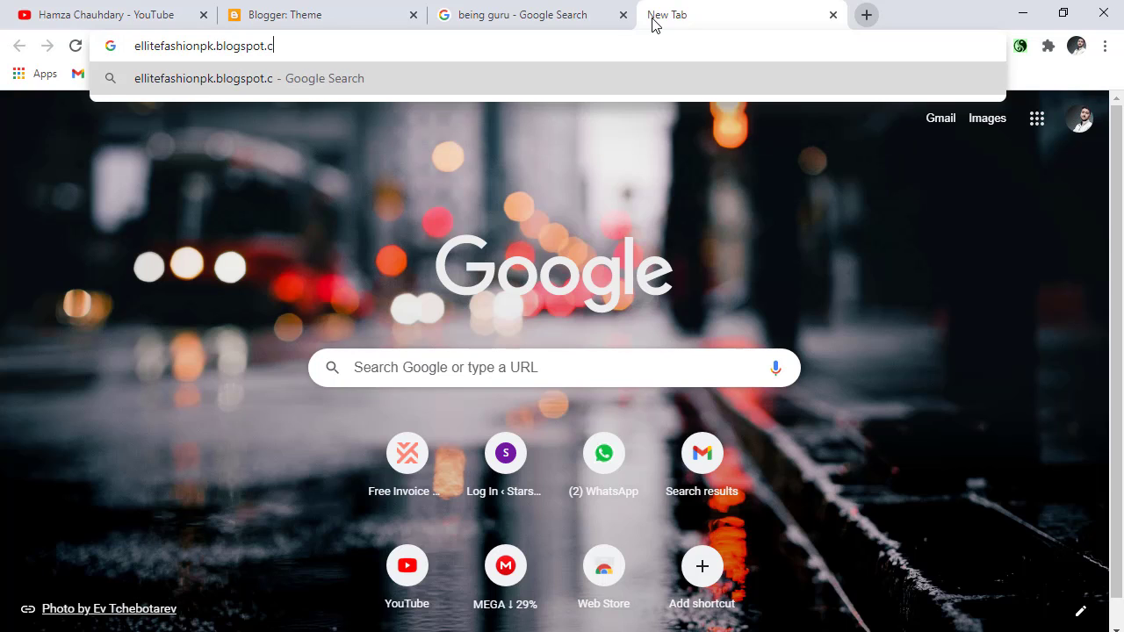
text(om)
key(Return)
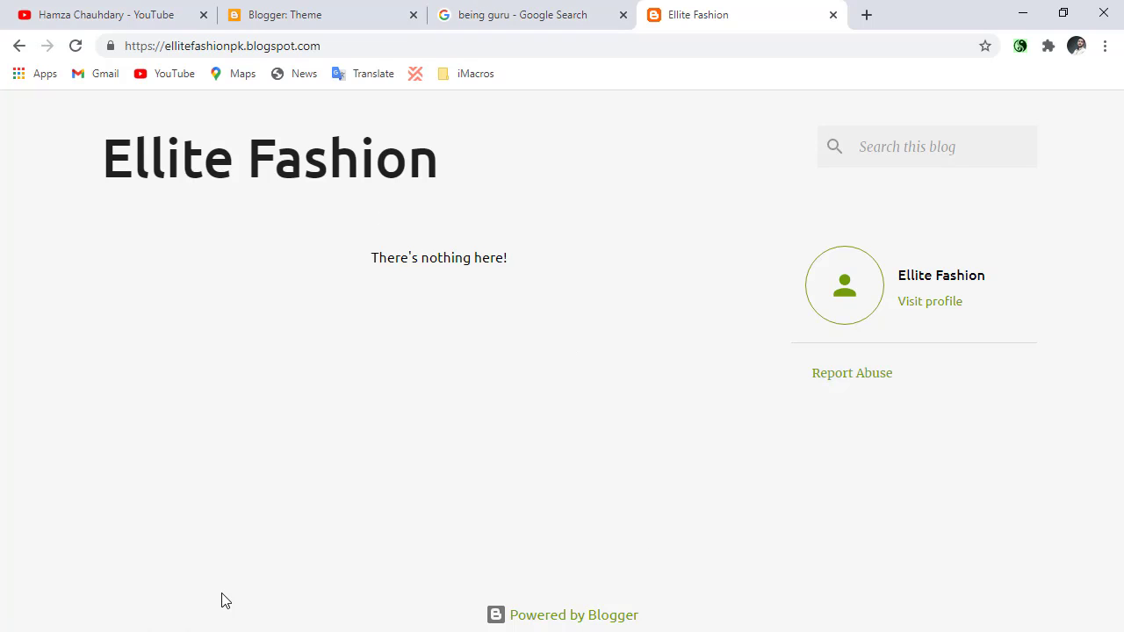
Return to the Blogger dashboard, open the blog's posts and start a new post with its title ready for entry.
click(253, 27)
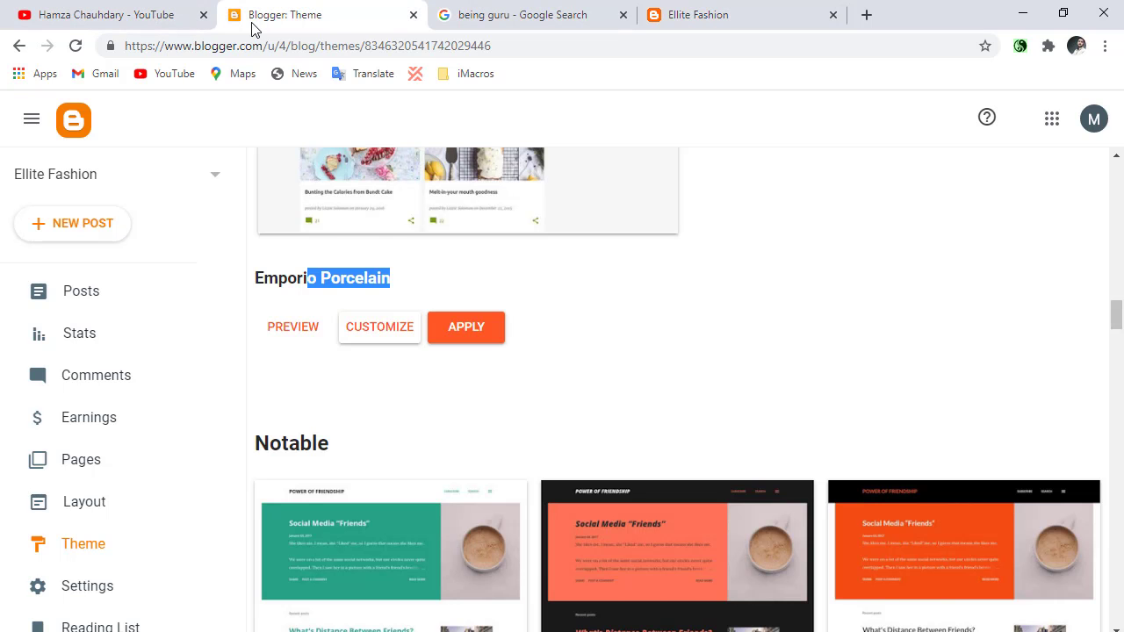
click(641, 395)
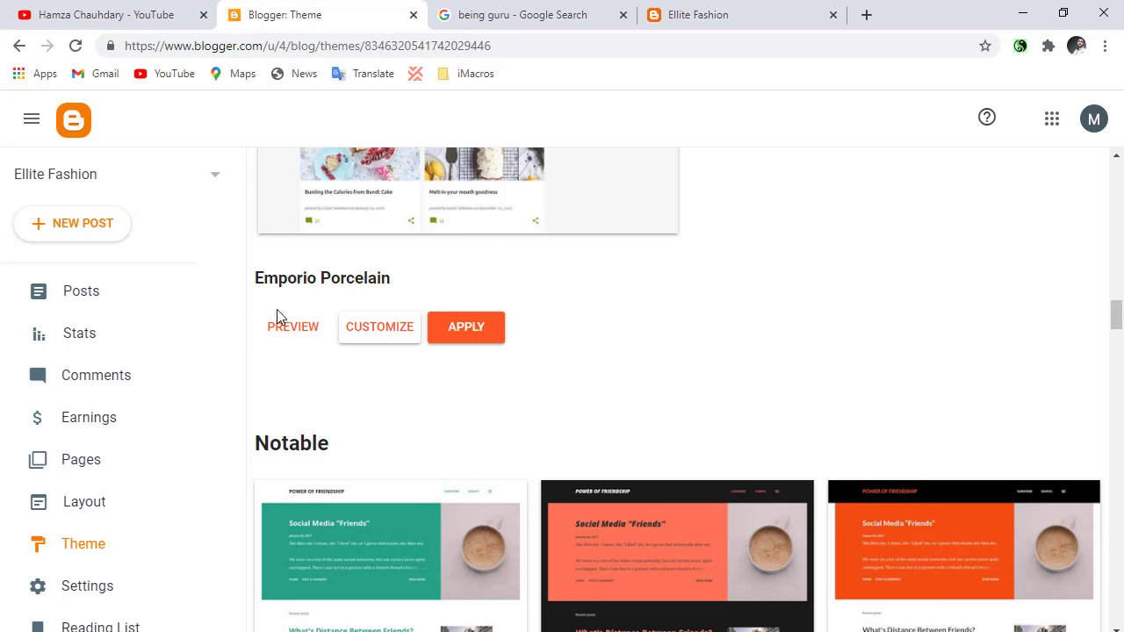
click(168, 300)
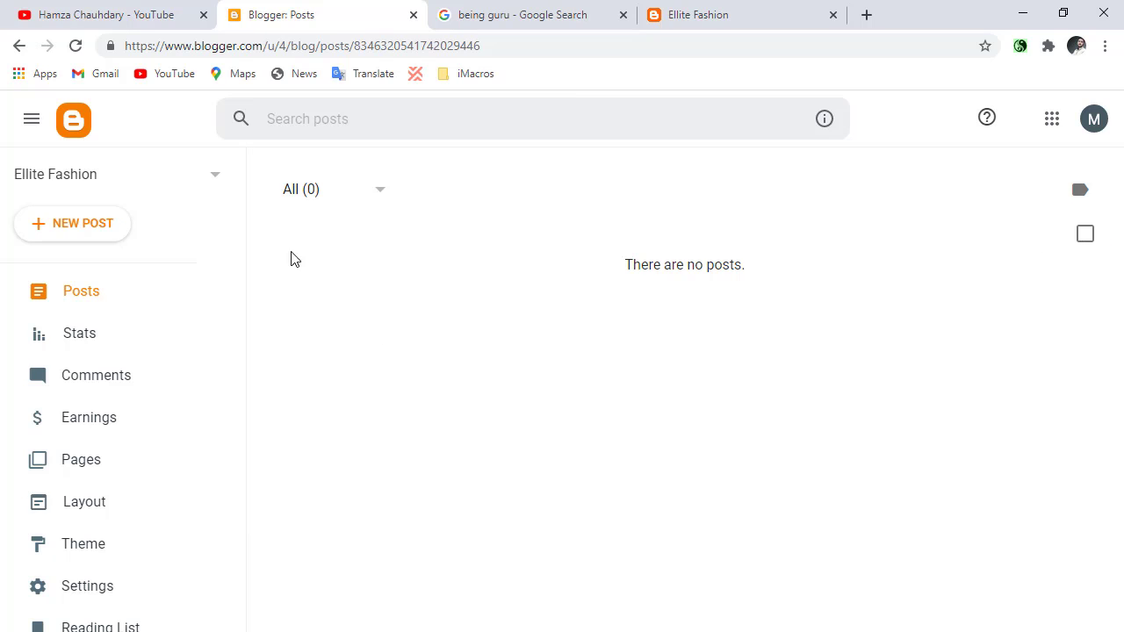
click(84, 225)
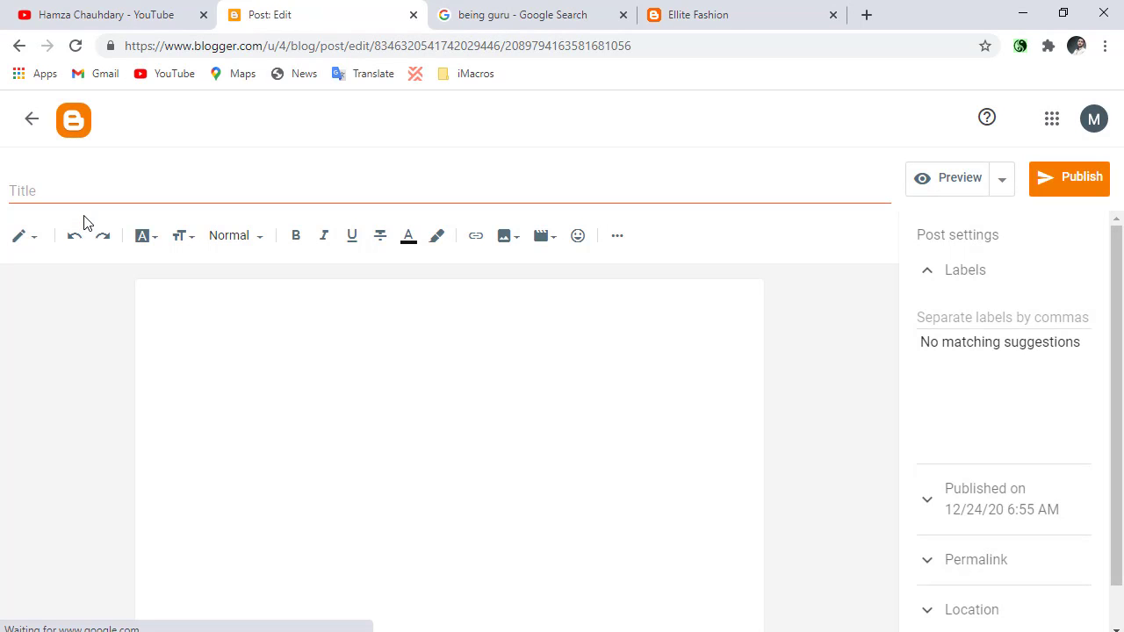
click(461, 185)
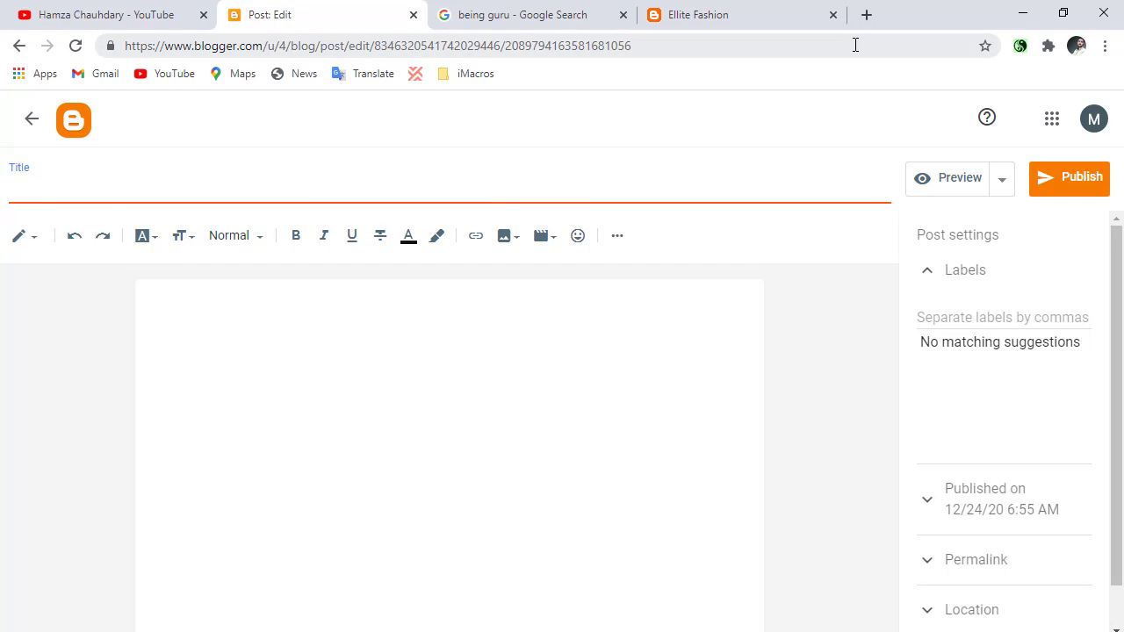
Open Google Translate at translate.google.com in a new browser tab.
click(864, 15)
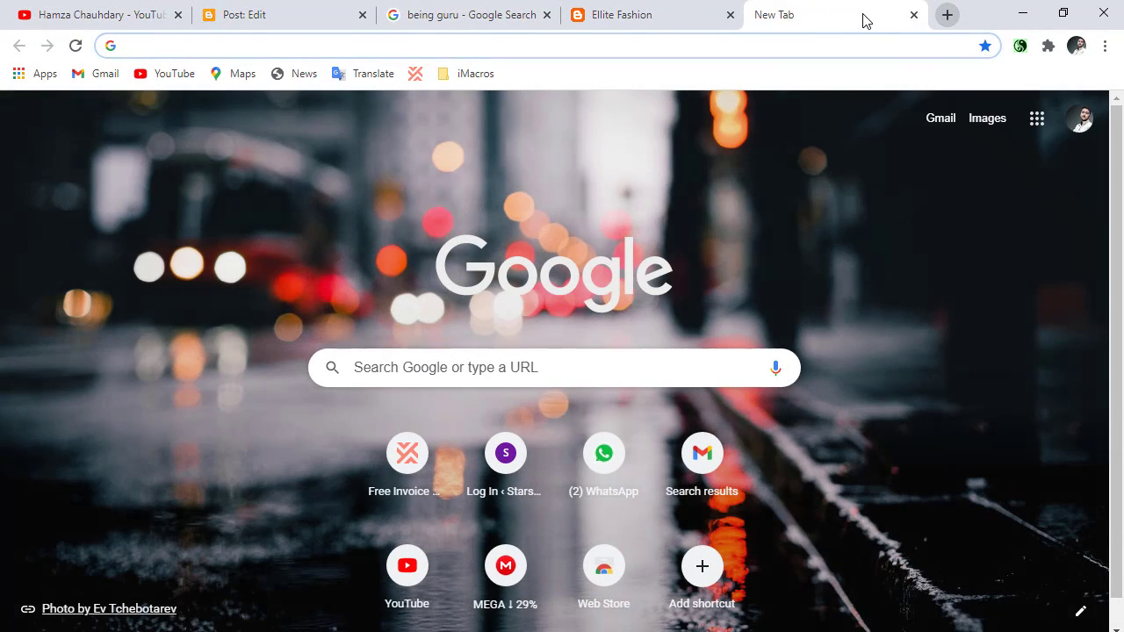
text(translate.google.com)
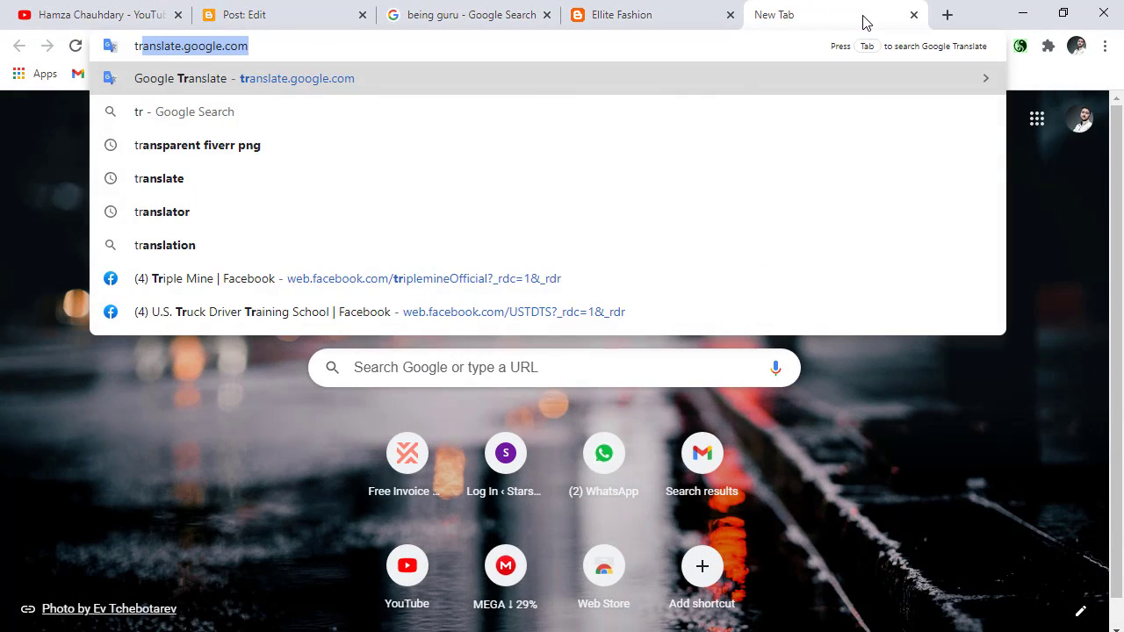
key(Return)
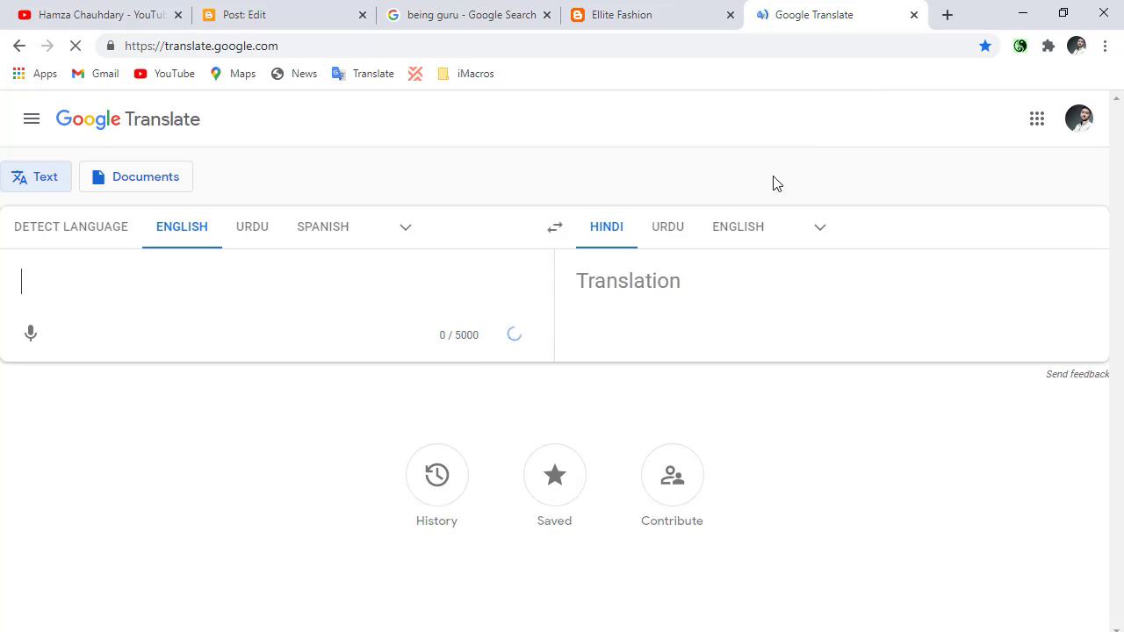
Translate "tips for becoming fashion designer" from English into Hindi and copy the translation.
click(175, 291)
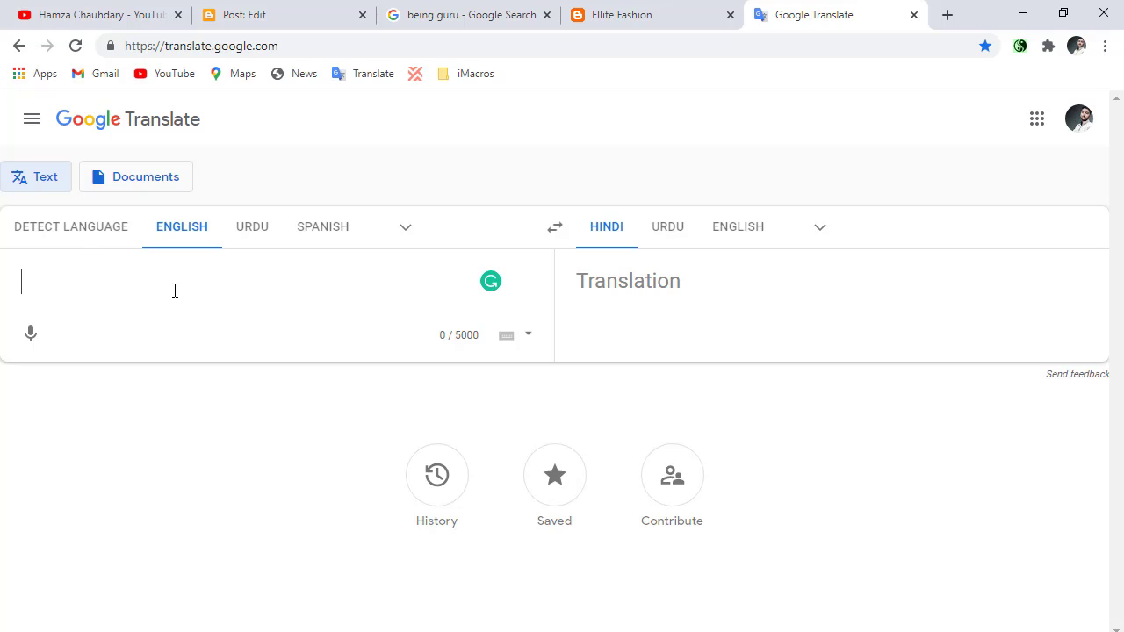
text(ti)
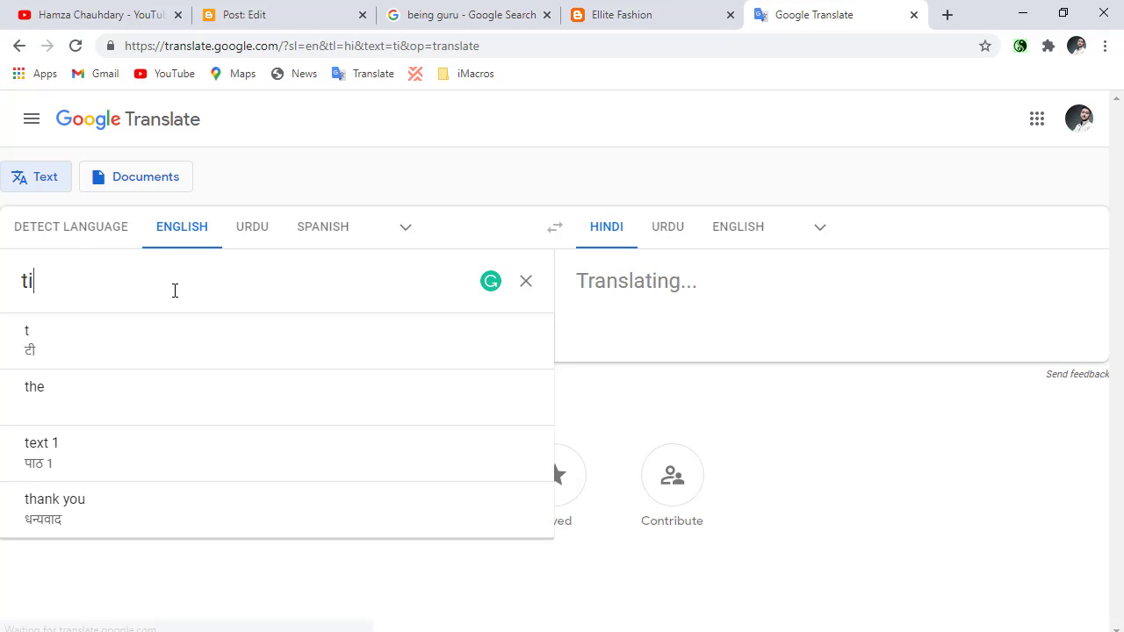
text(ps for b)
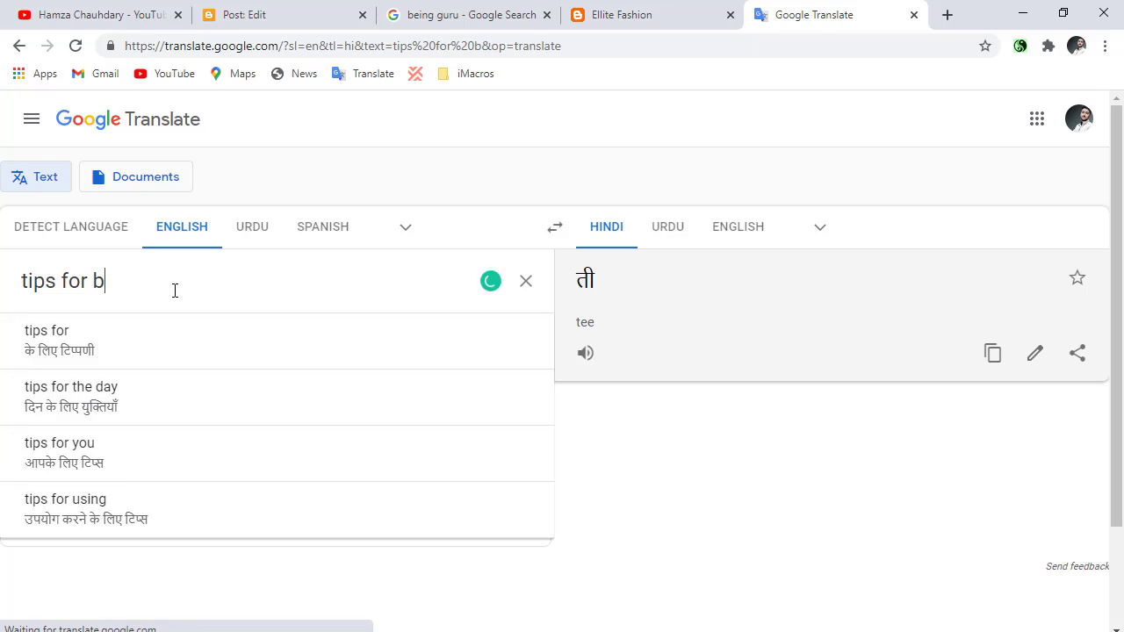
text(ecoming )
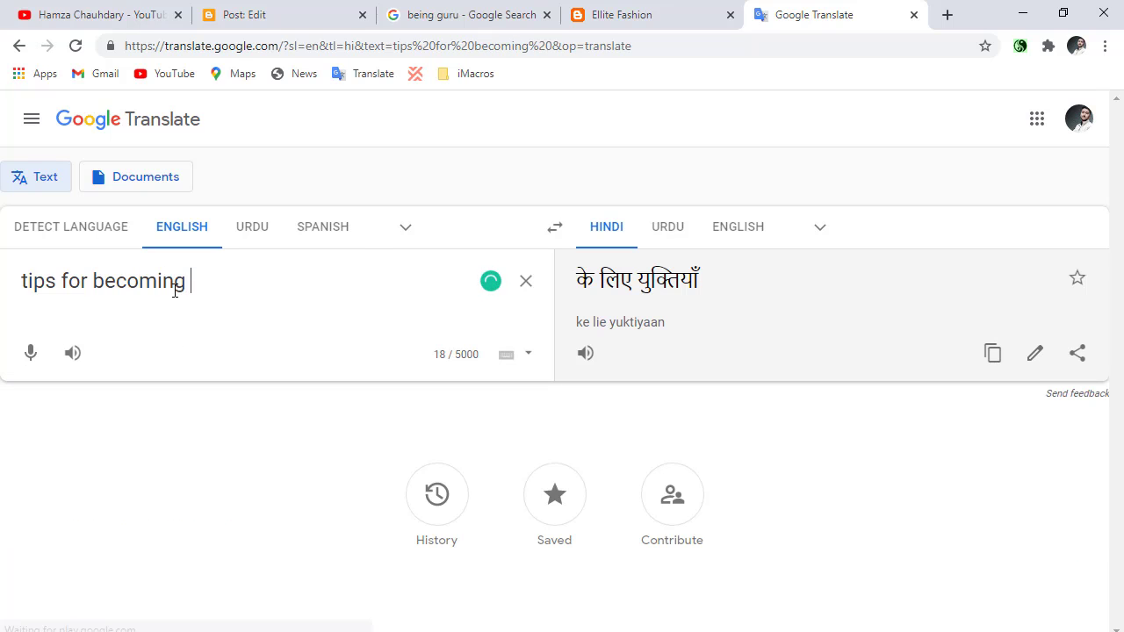
text(d=)
key(BackSpace)
key(BackSpace)
text(f)
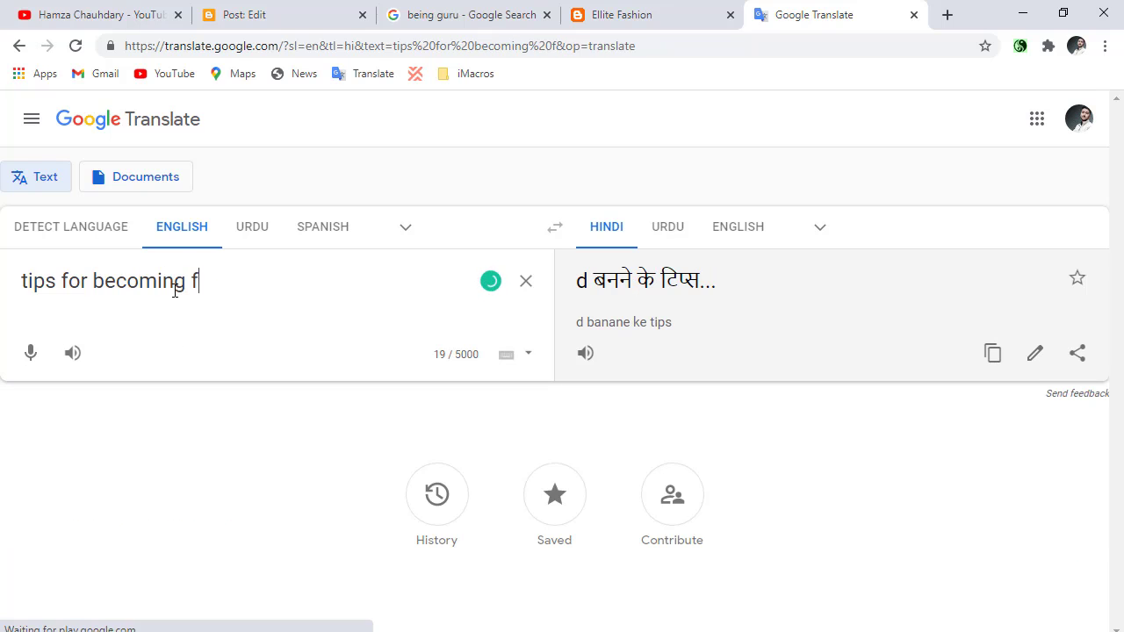
text(ashio)
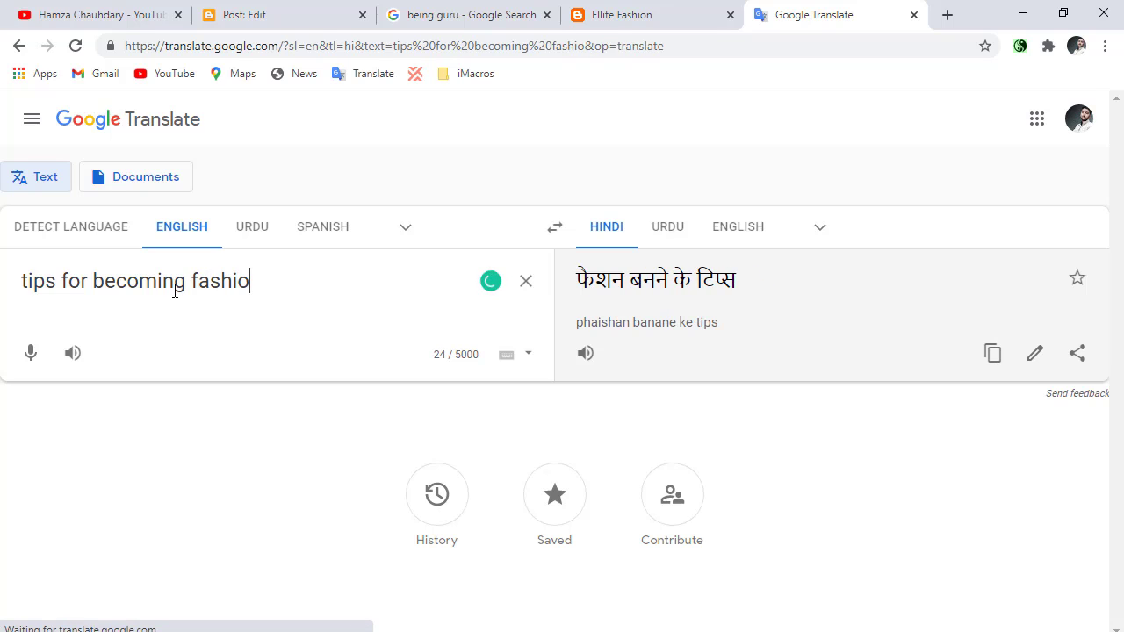
text(n desi)
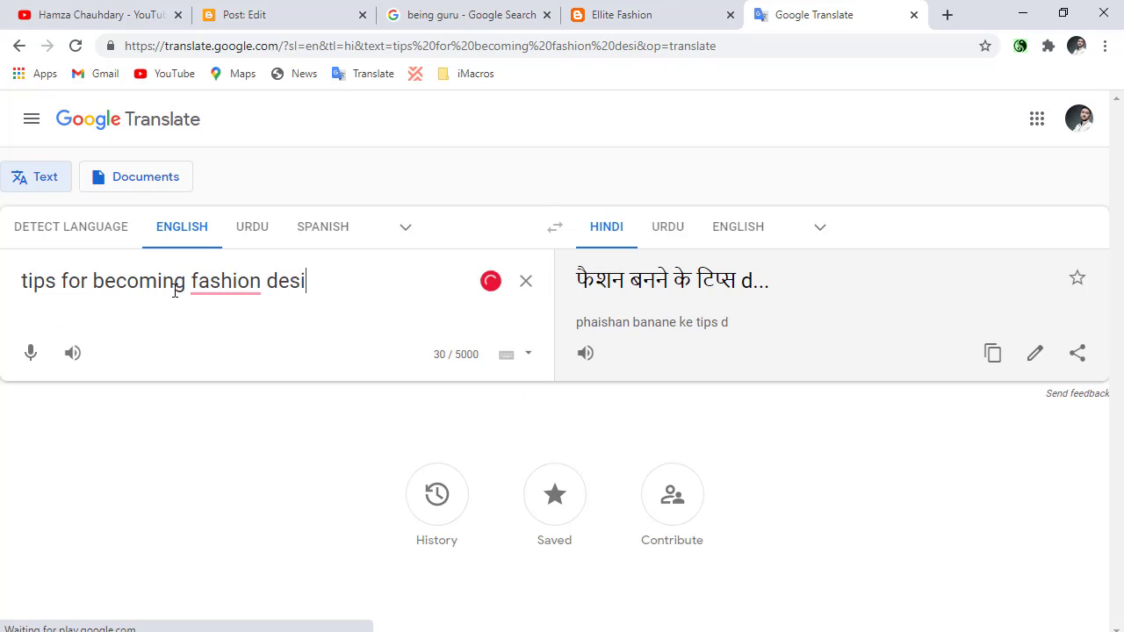
text(gner)
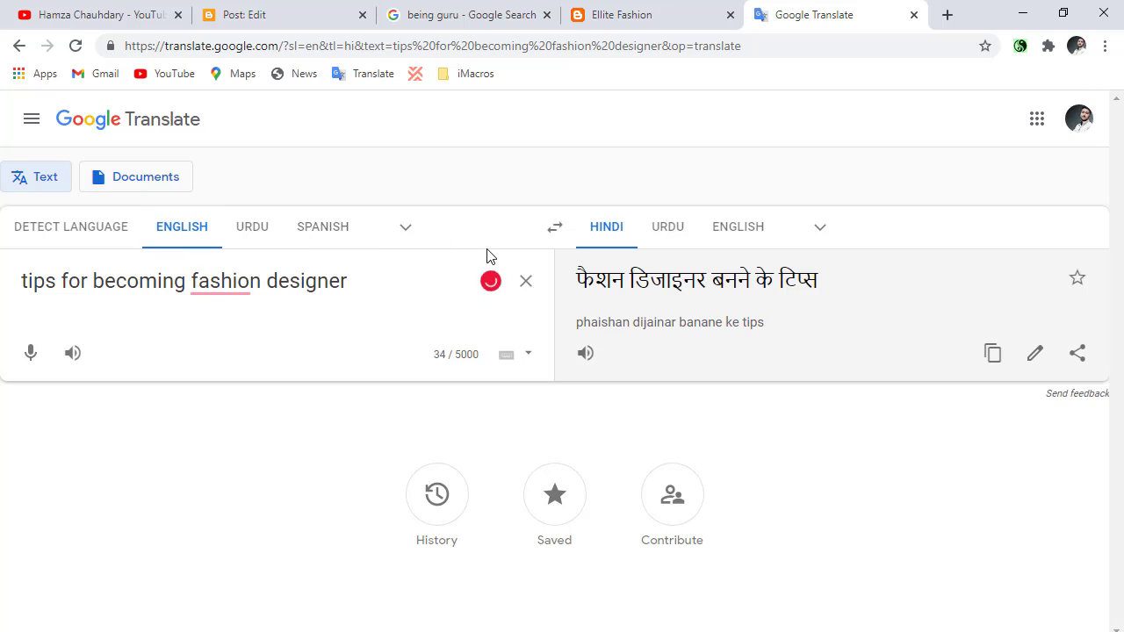
click(993, 362)
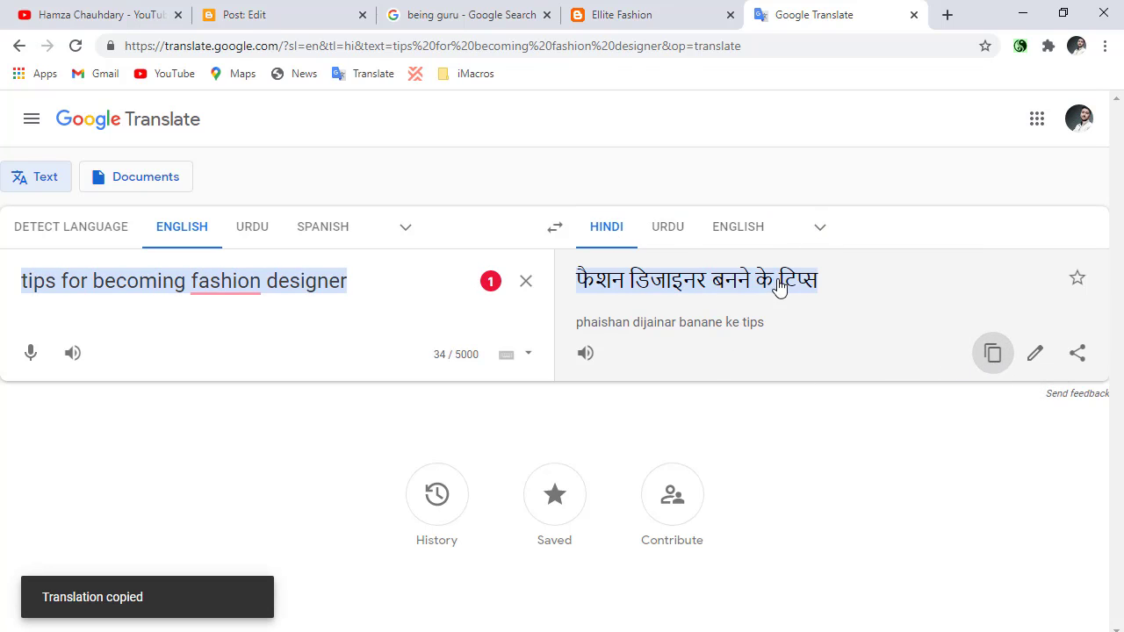
Search Google in a new tab for the copied Hindi phrase "फैशन डिजाइनर बनने के टिप्स" and look over the results.
click(947, 15)
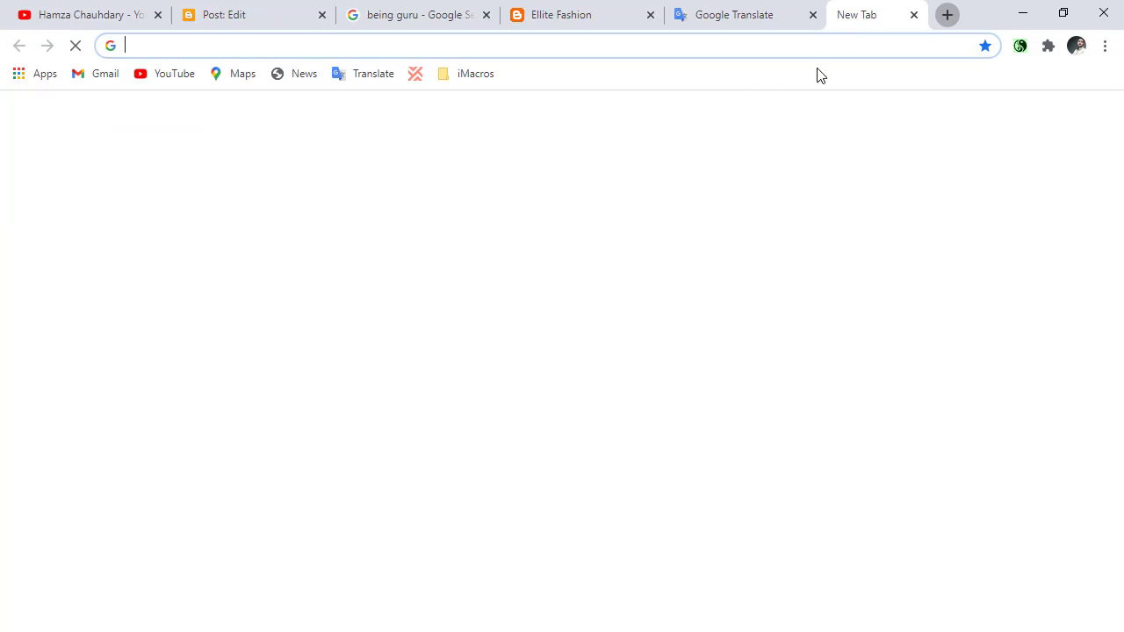
right_click(747, 44)
click(789, 154)
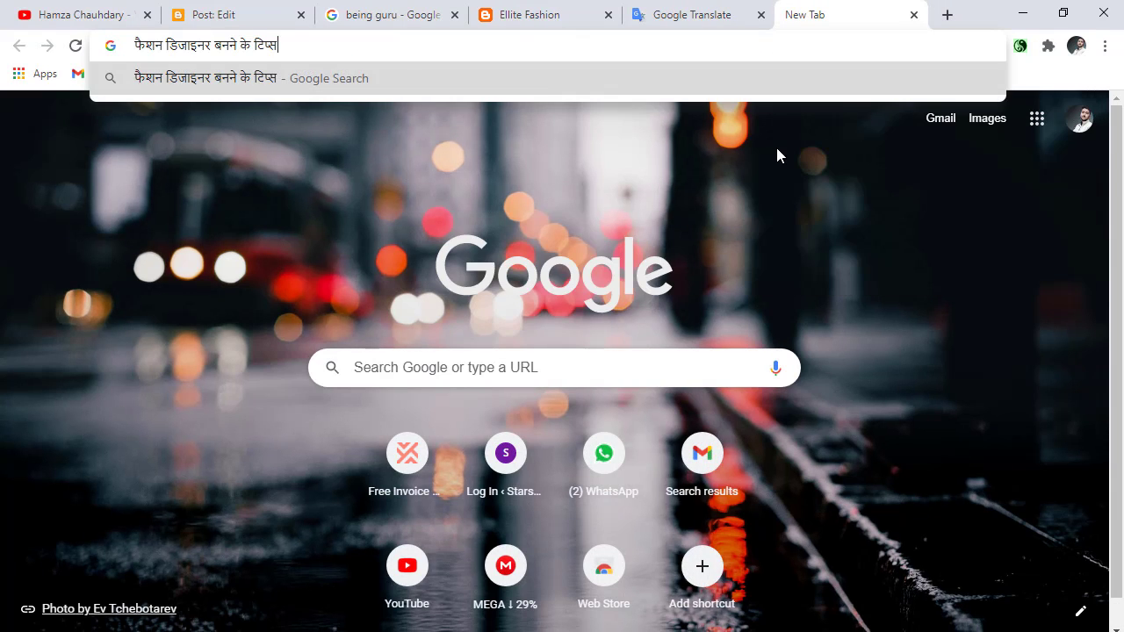
key(Return)
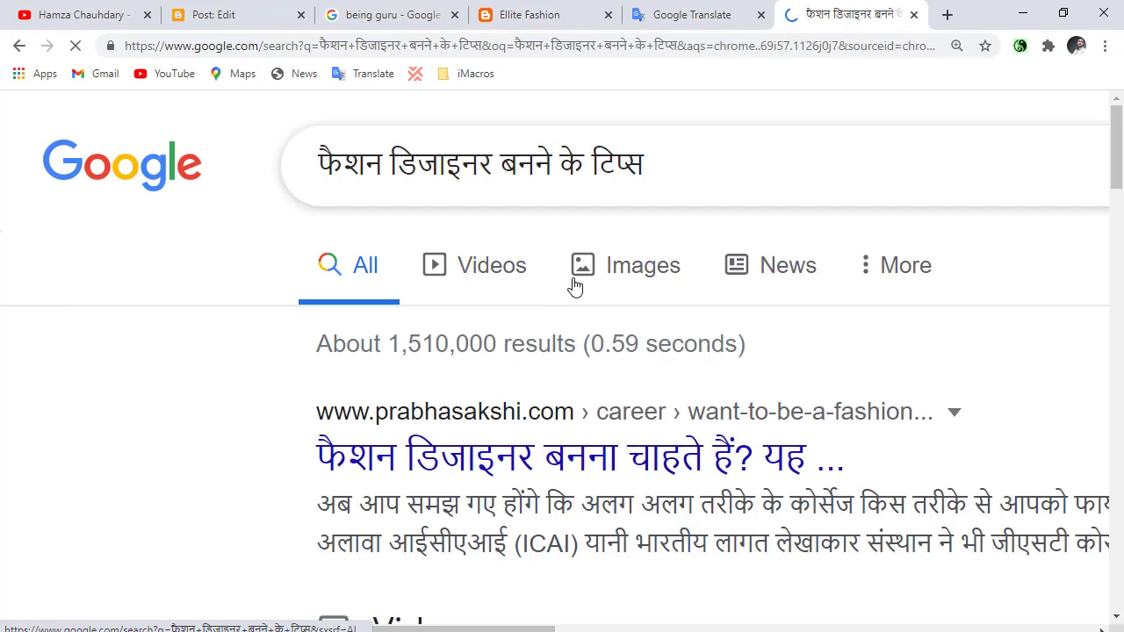
scroll(554, 315, down, 3)
scroll(554, 315, up, 3)
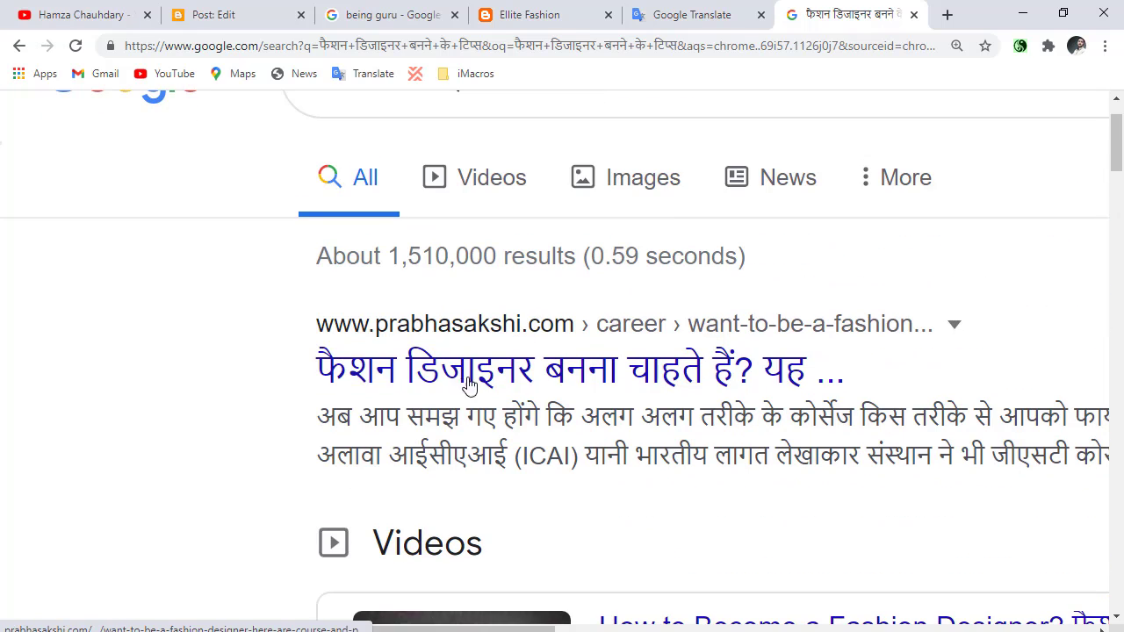
Open the prabhasakshi.com article about becoming a fashion designer from the search results and copy its Hindi headline.
click(385, 349)
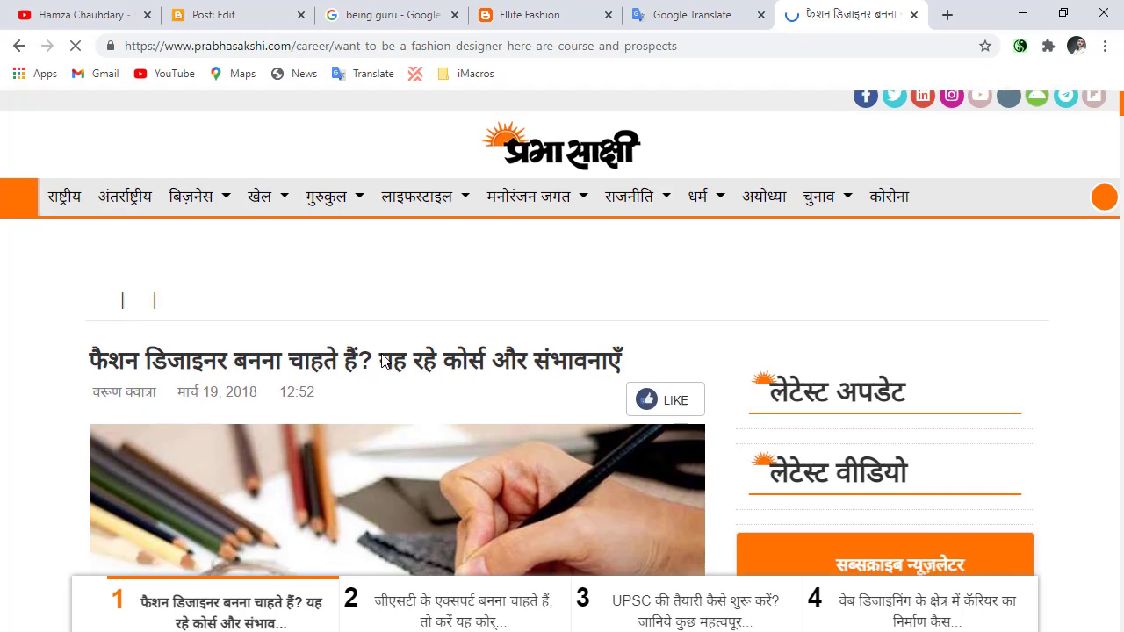
scroll(368, 305, down, 1)
triple_click(369, 286)
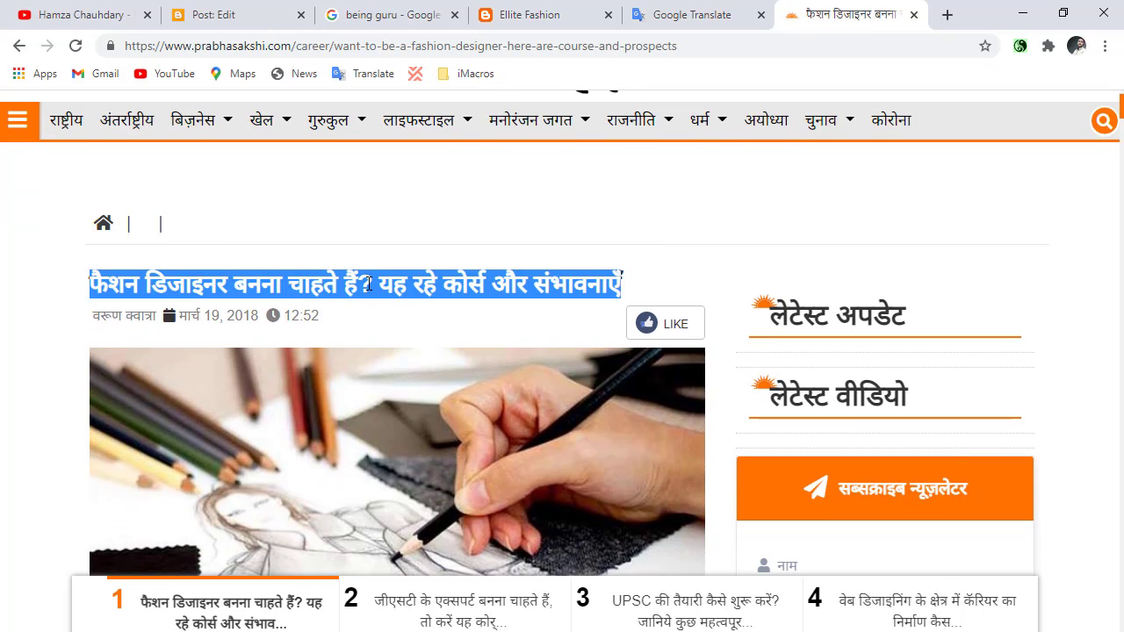
right_click(369, 286)
click(102, 242)
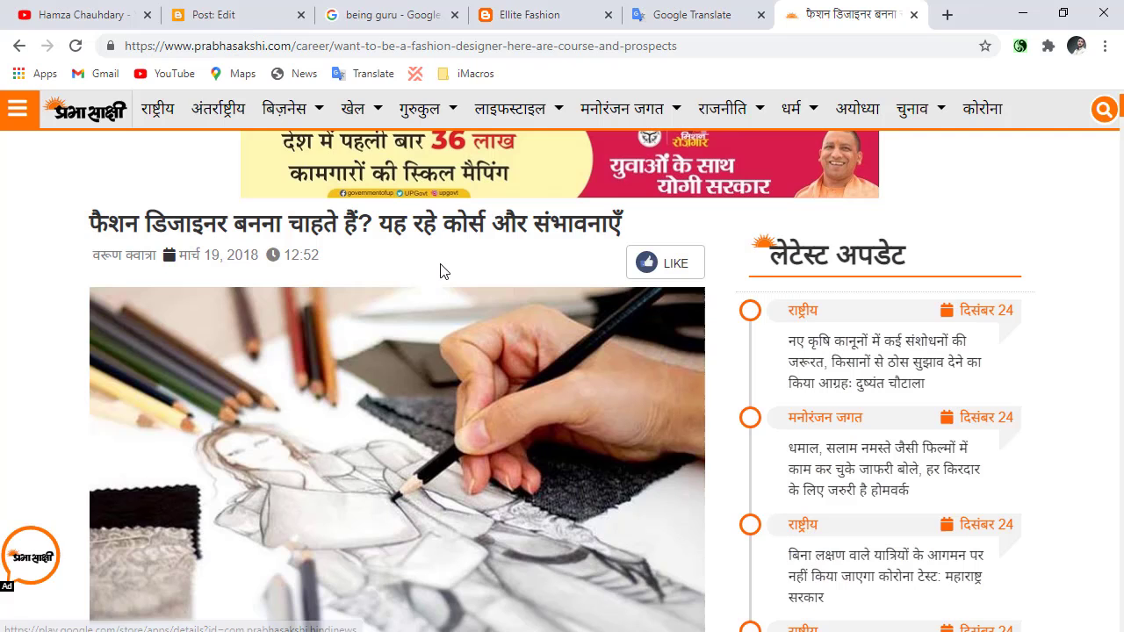
triple_click(391, 234)
right_click(391, 235)
click(405, 246)
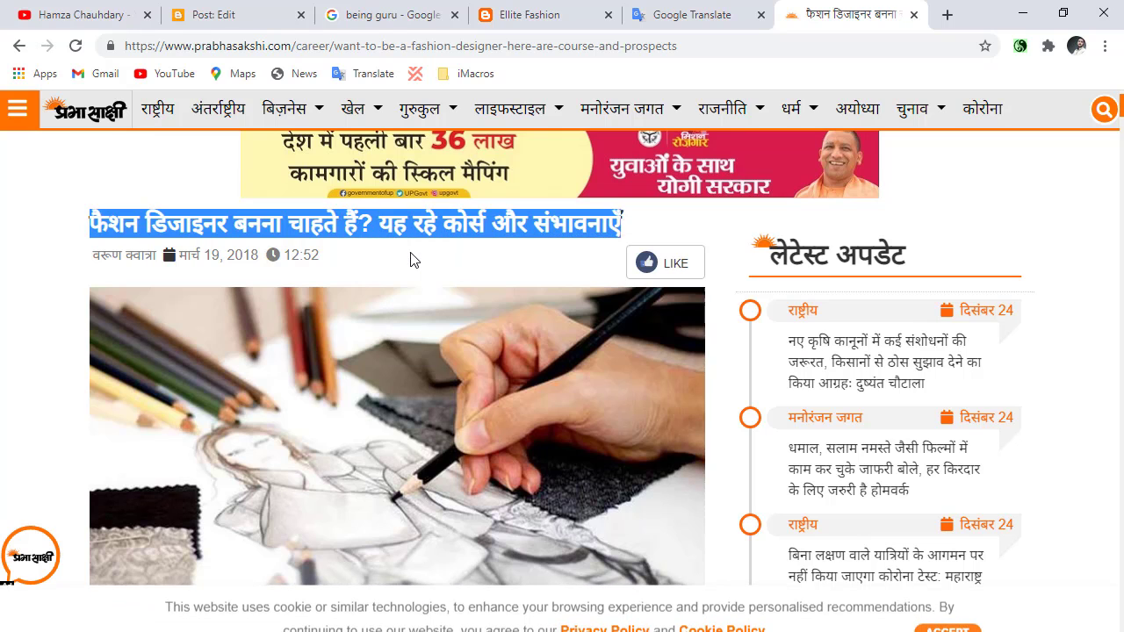
In Google Translate, reverse the languages to Hindi to English, translate the copied headline and copy the English result.
click(737, 9)
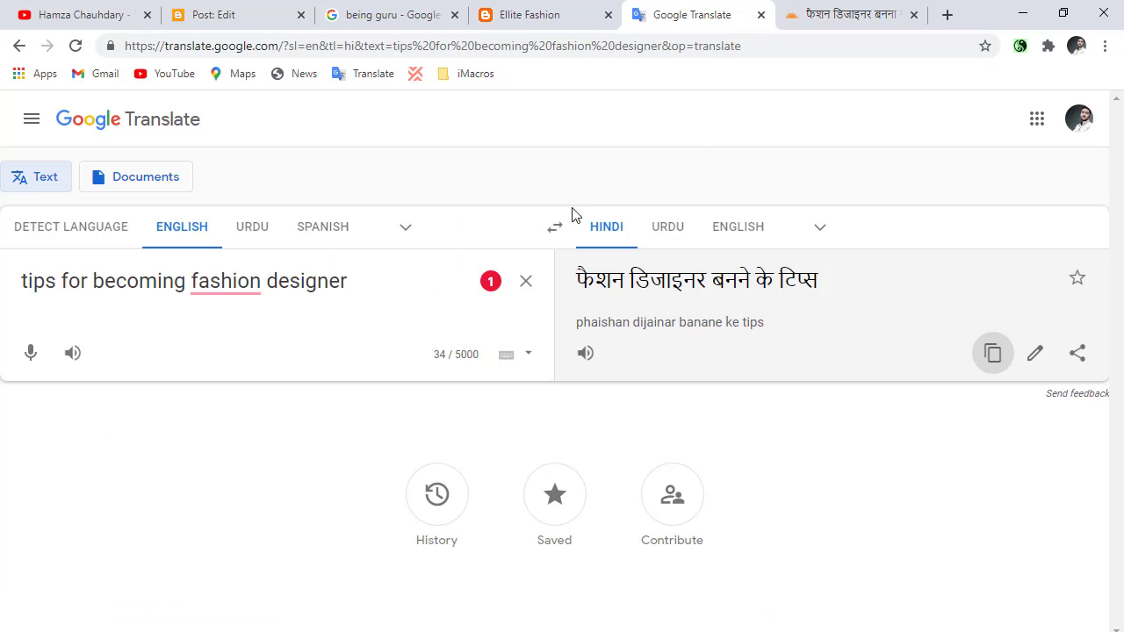
click(553, 230)
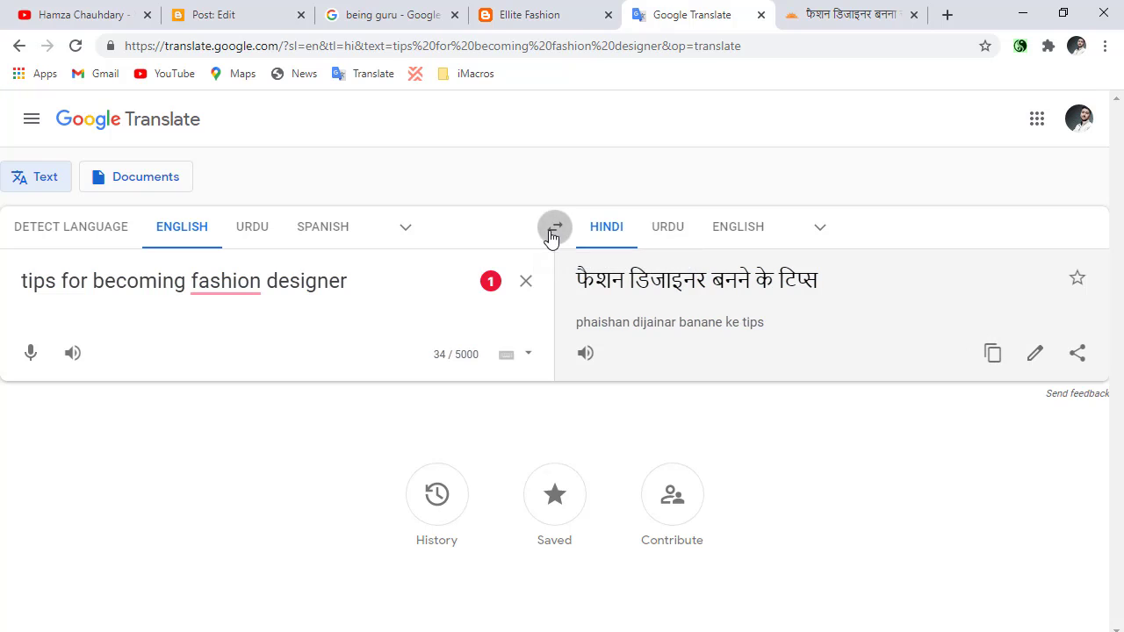
click(526, 281)
click(803, 15)
click(672, 14)
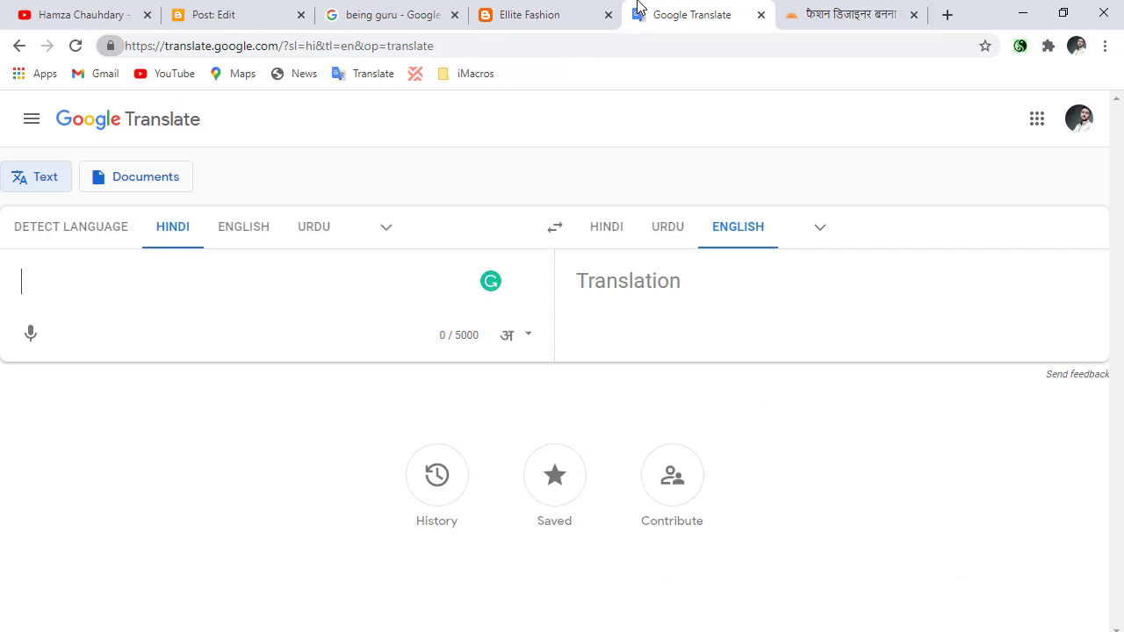
key(ctrl+v)
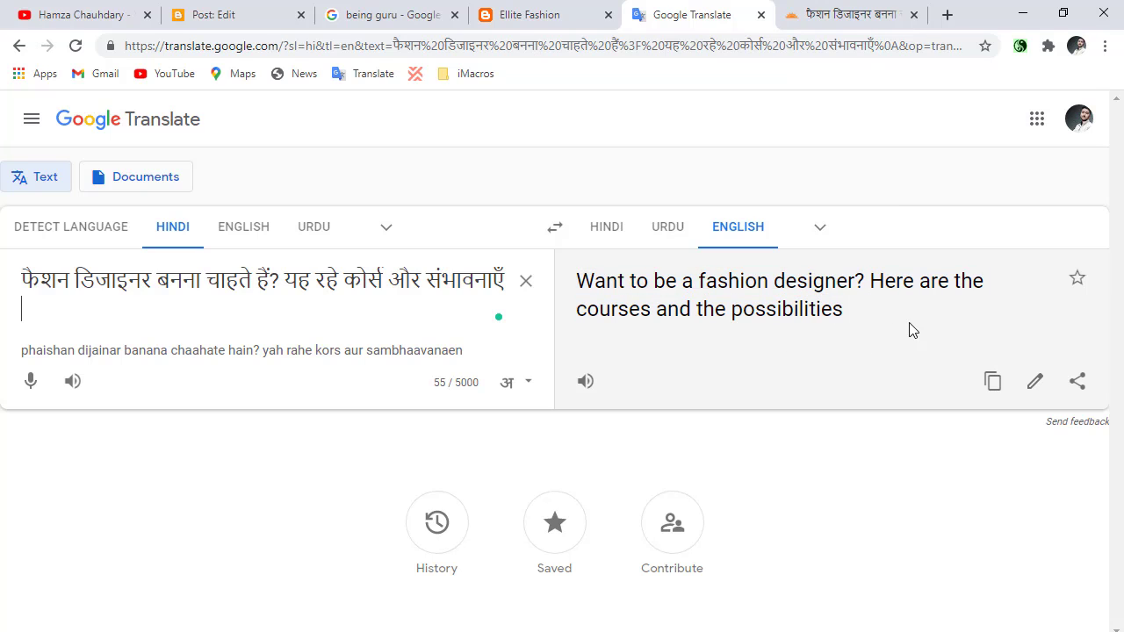
click(992, 382)
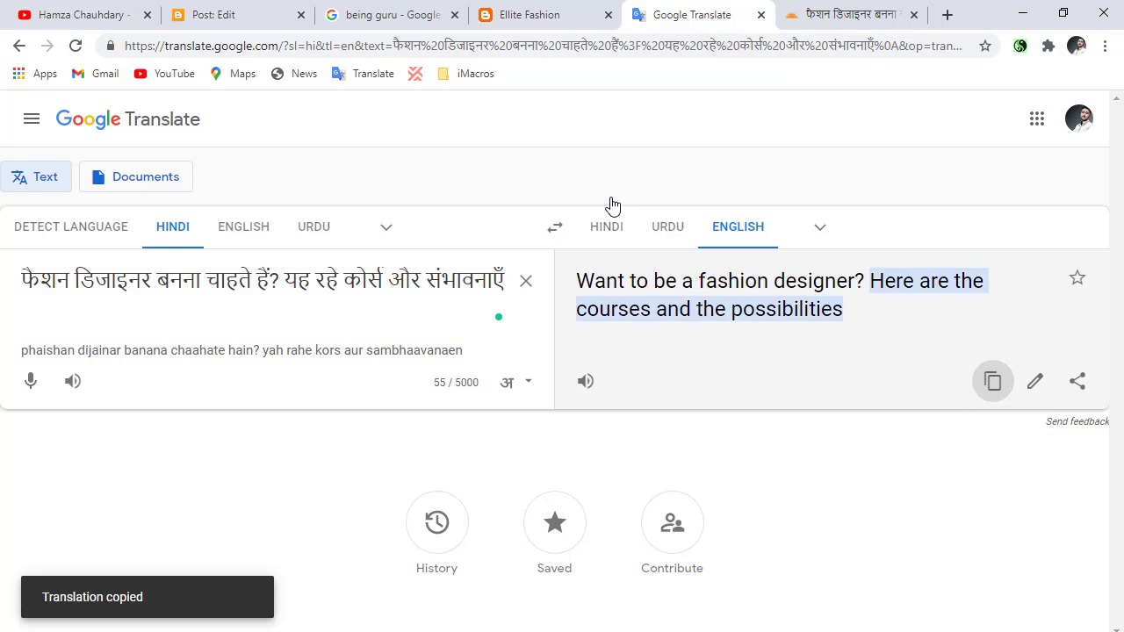
Place the post editor's tab beside Google Translate and paste "Want to be a fashion designer? Here are the courses and the possibilities" as the post title.
click(548, 7)
drag(227, 13, 509, 11)
right_click(214, 182)
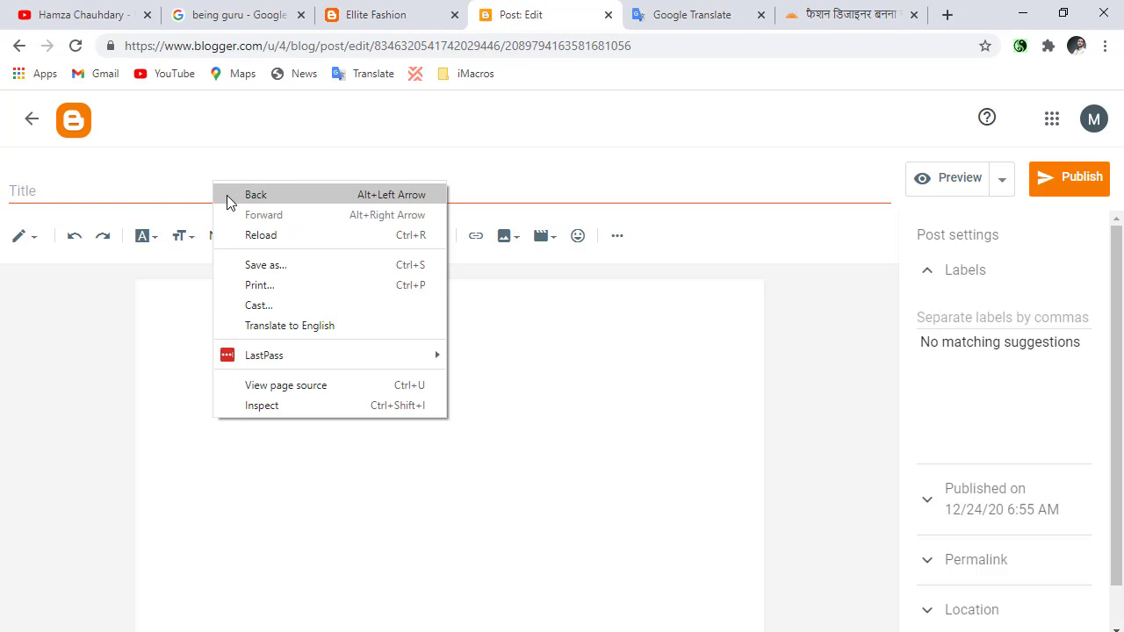
click(121, 183)
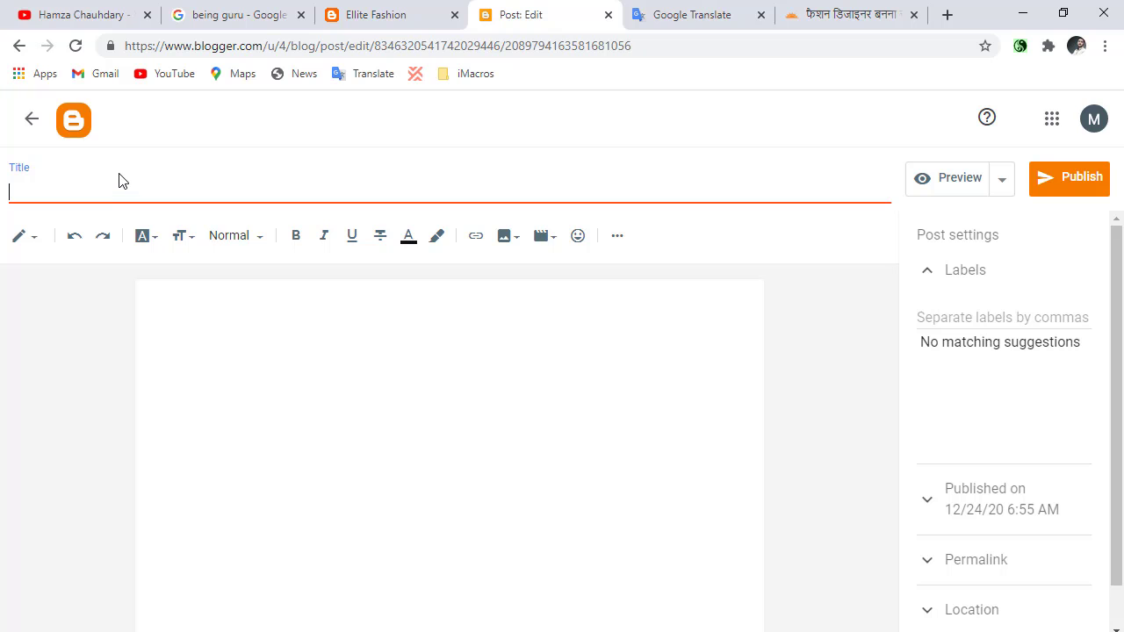
key(ctrl+v)
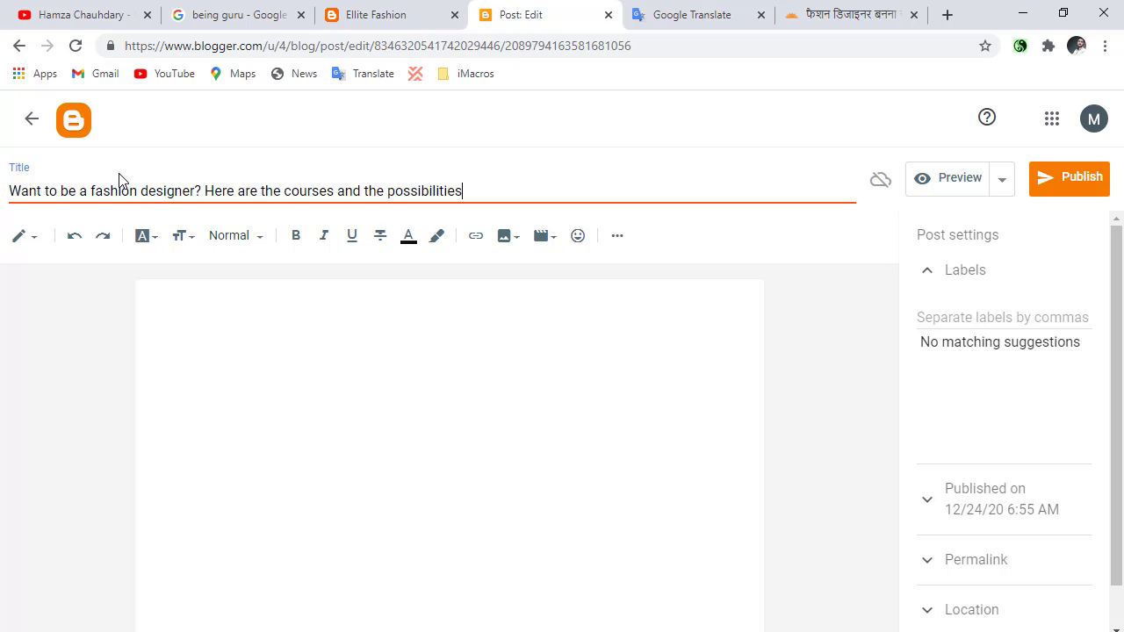
Return to the Hindi article and copy its introductory paragraph above the कार्यक्षेत्र heading.
click(909, 8)
click(637, 7)
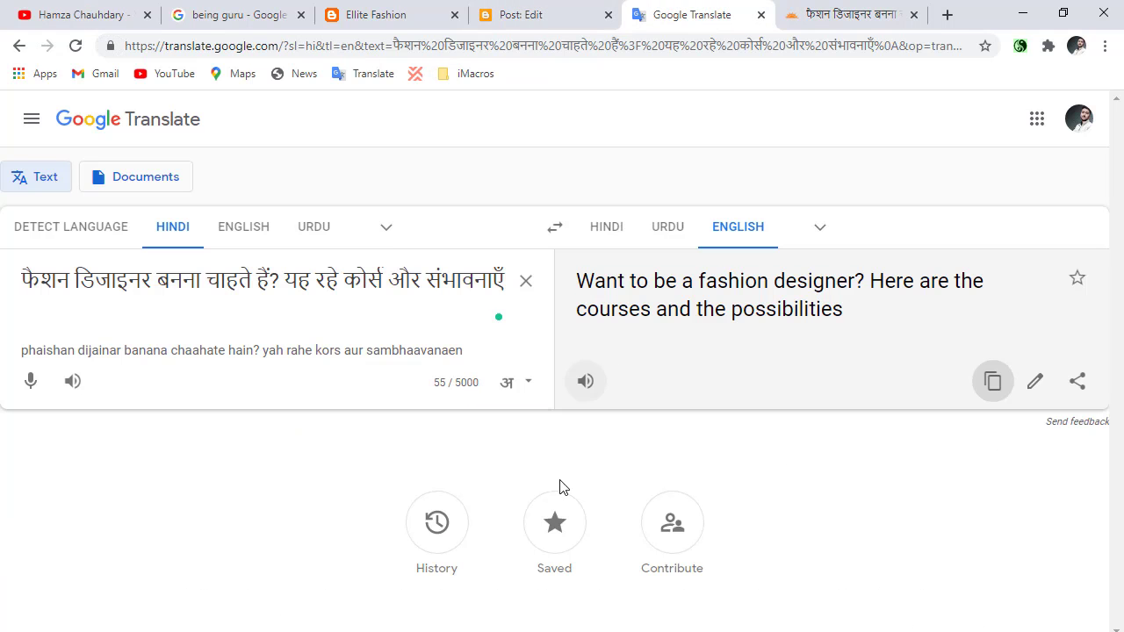
click(843, 14)
scroll(383, 572, down, 5)
scroll(384, 572, down, 4)
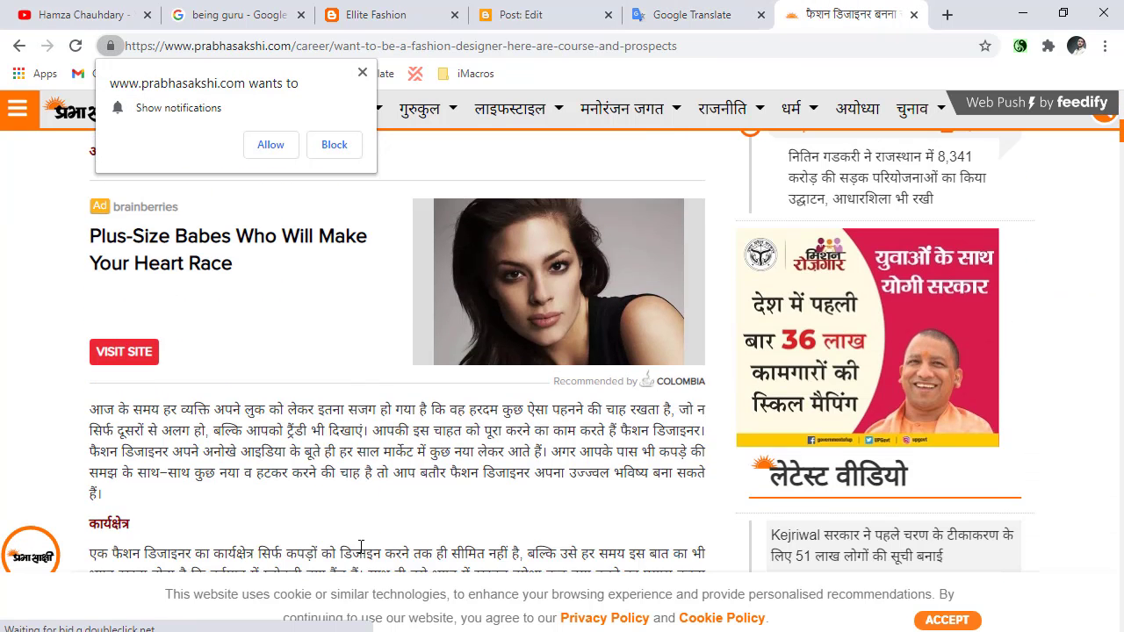
double_click(128, 344)
triple_click(124, 349)
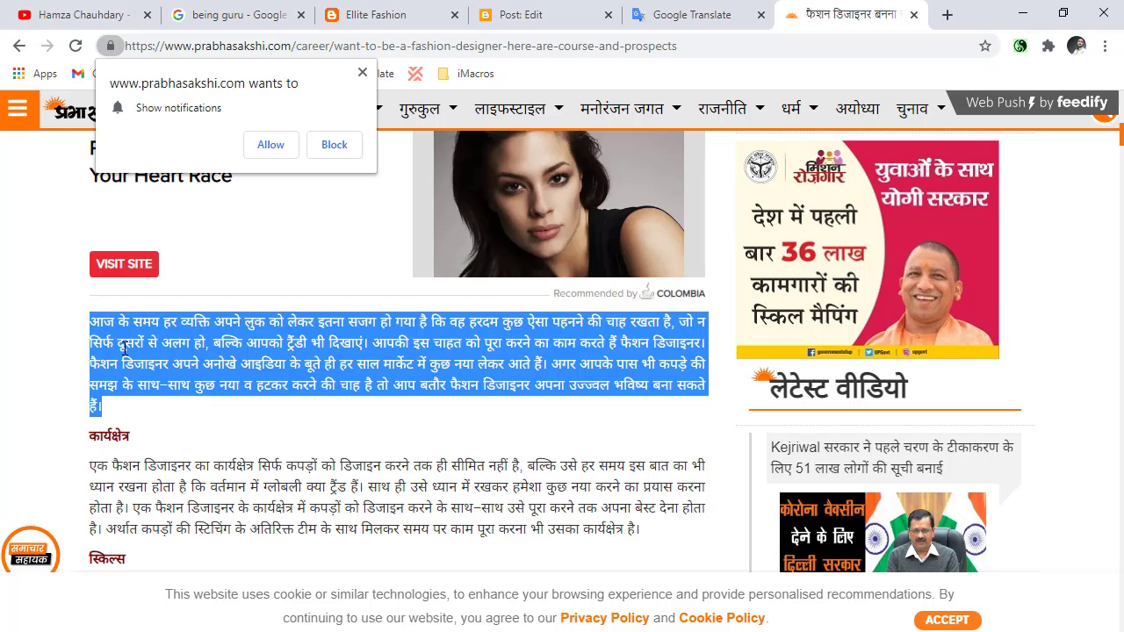
Translate the copied introductory paragraph into English in place of the headline and paste the translation into the blog post's body.
click(651, 9)
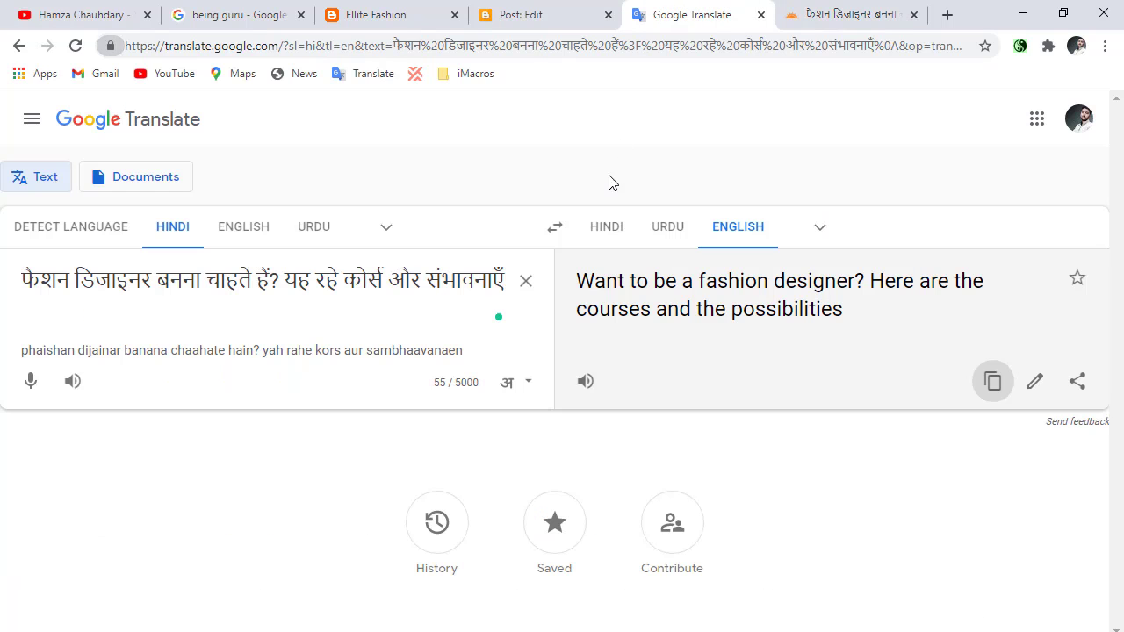
click(529, 286)
key(ctrl+v)
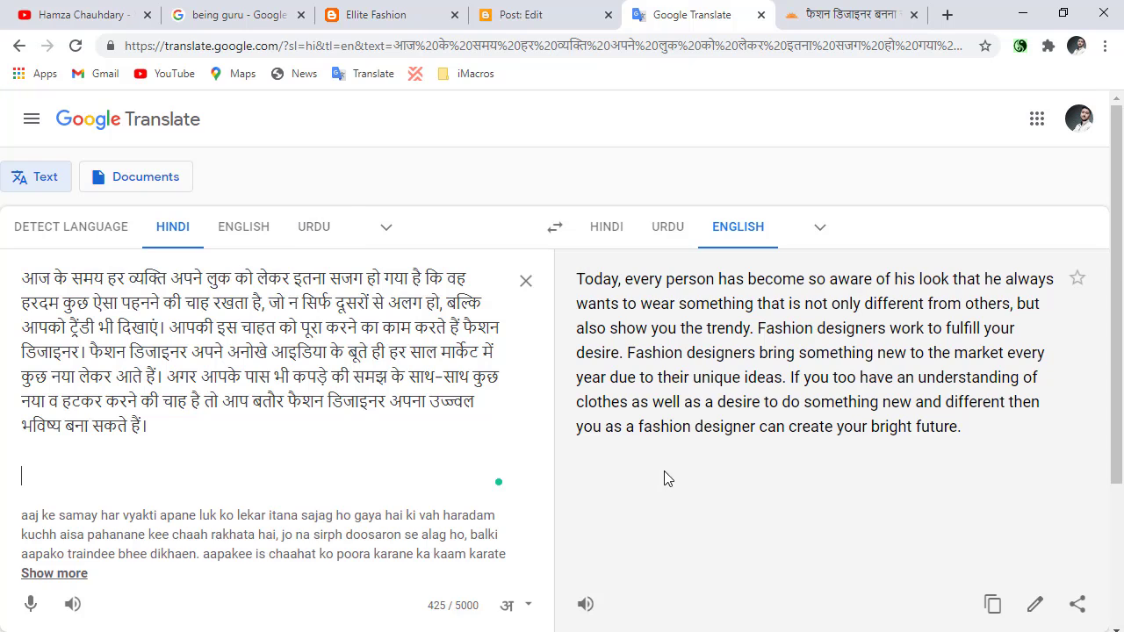
triple_click(755, 303)
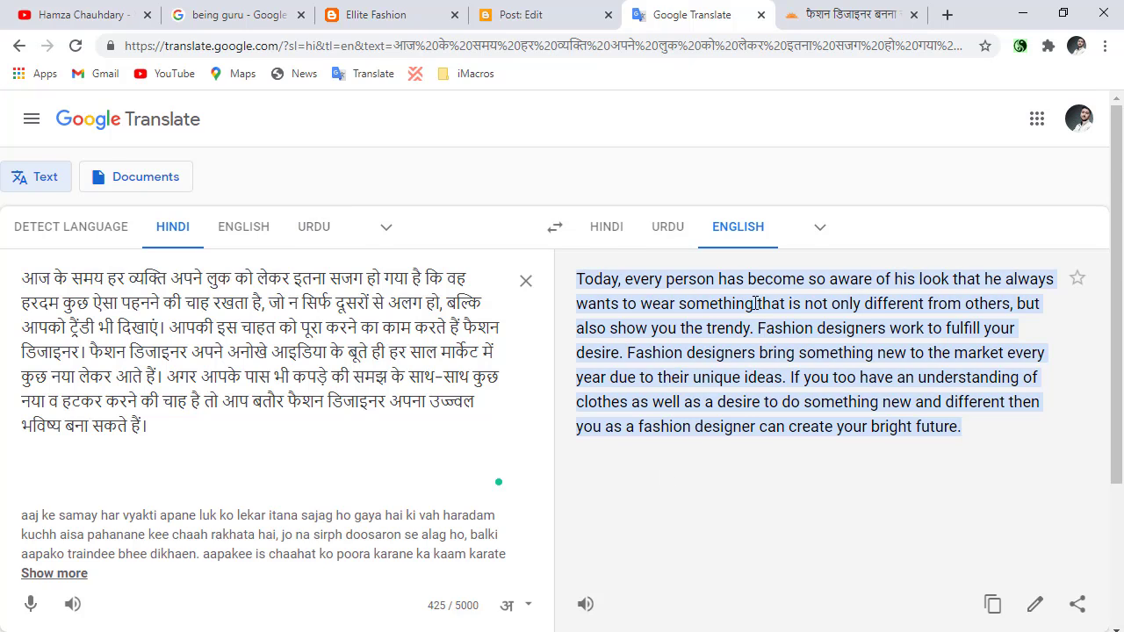
scroll(878, 439, down, 3)
click(993, 399)
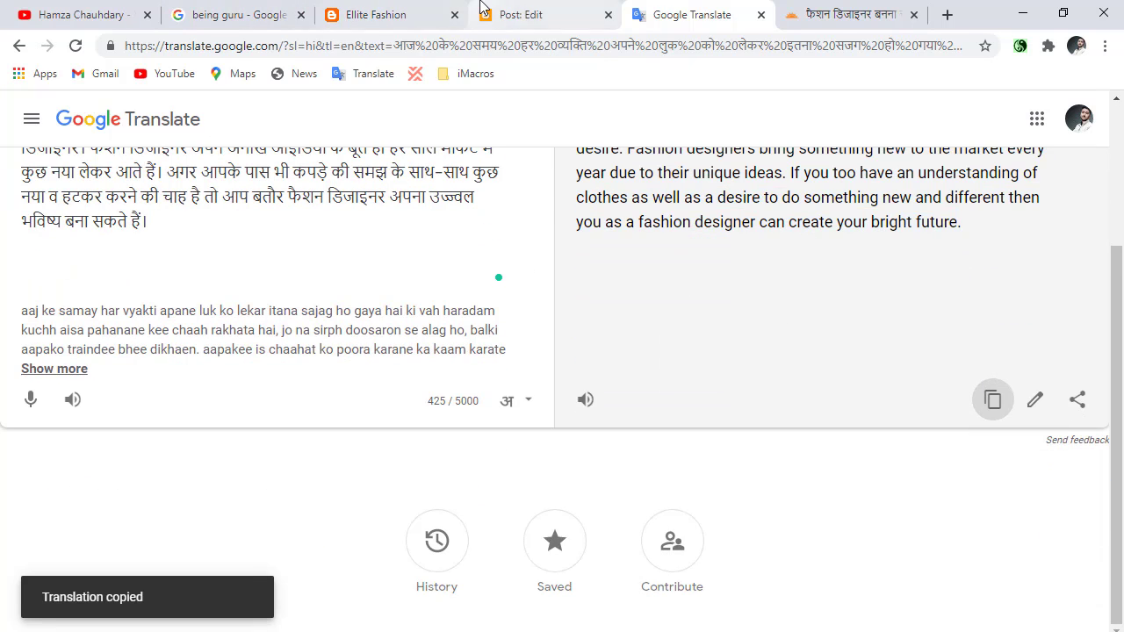
click(527, 14)
click(183, 340)
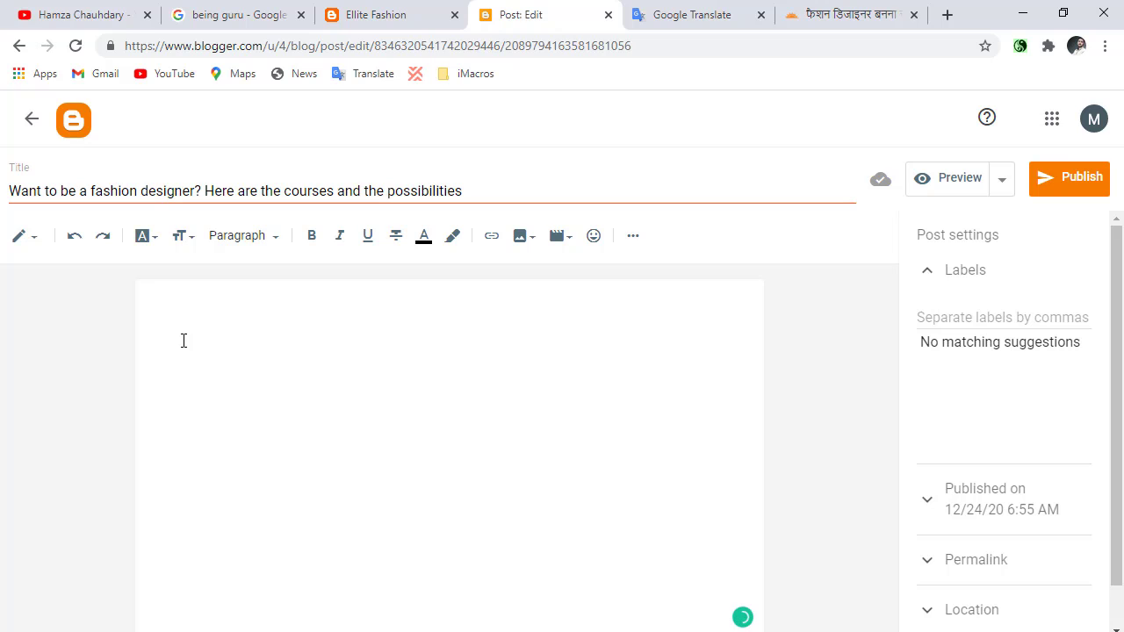
key(ctrl+v)
Go back to the Hindi article and copy the section heading कार्यक्षेत्र.
click(743, 14)
click(843, 14)
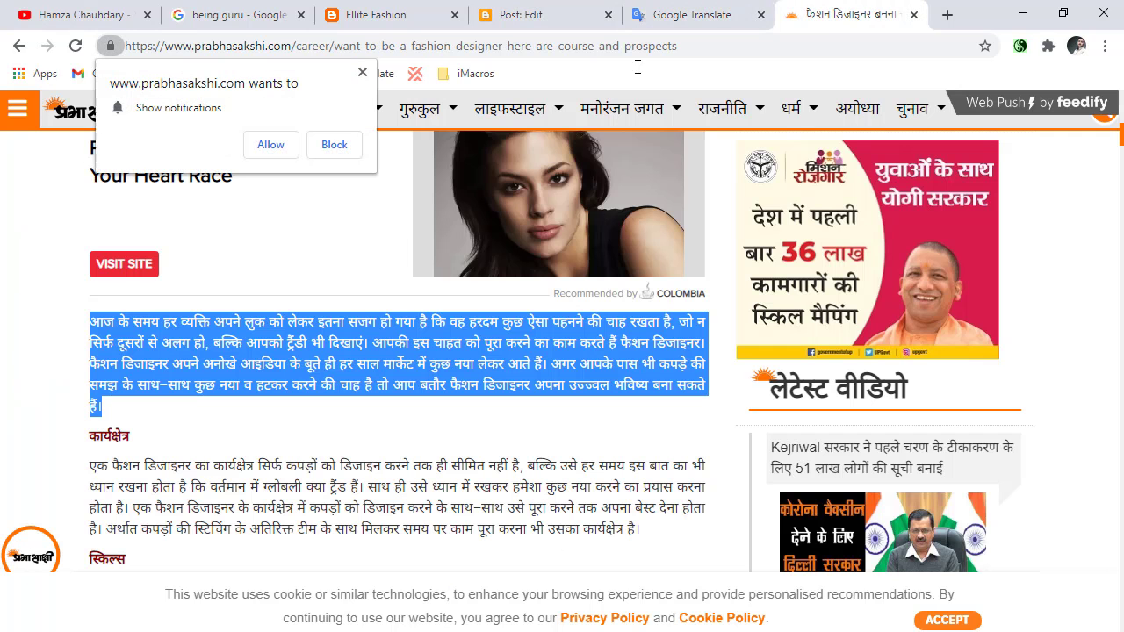
scroll(79, 263, down, 2)
click(134, 267)
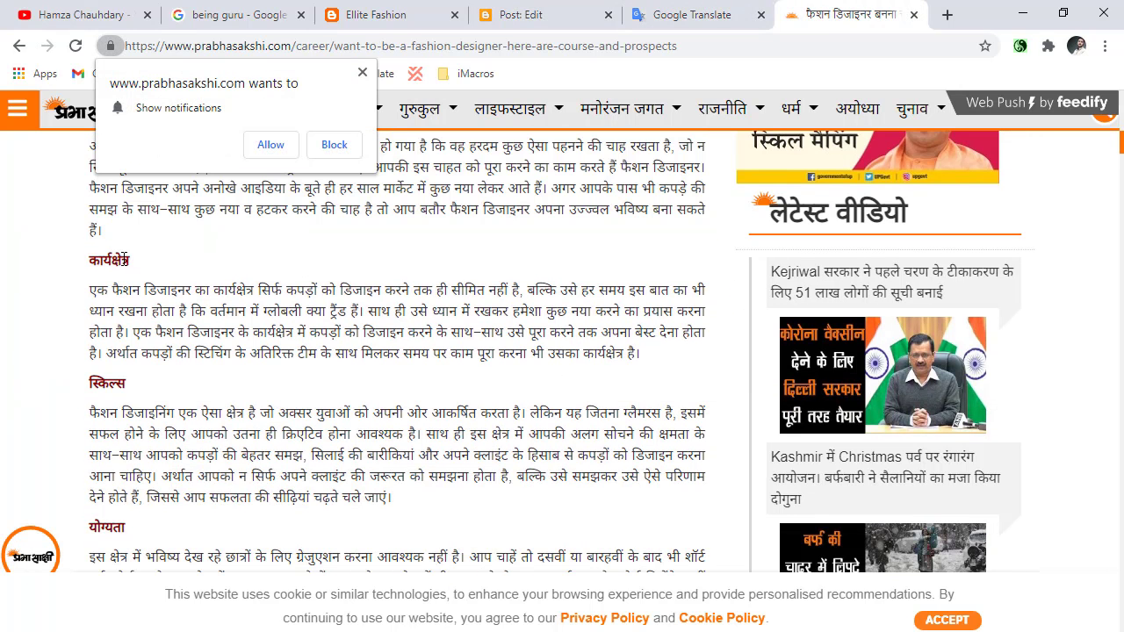
double_click(125, 261)
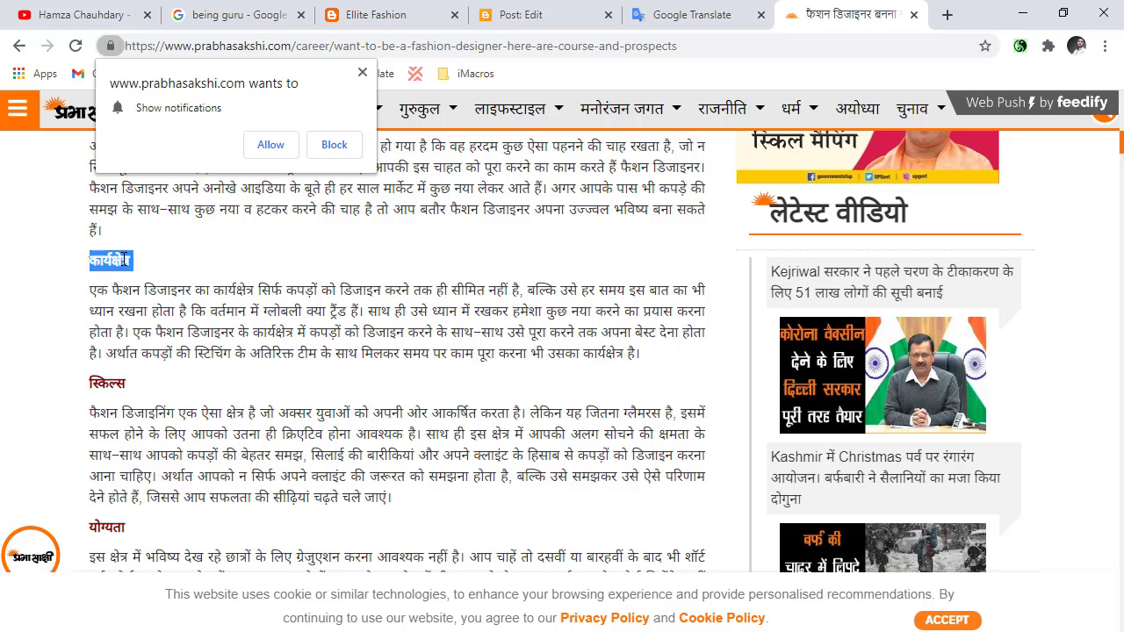
Replace the text in Google Translate with the heading कार्यक्षेत्र and copy its English translation.
click(752, 10)
scroll(339, 389, up, 3)
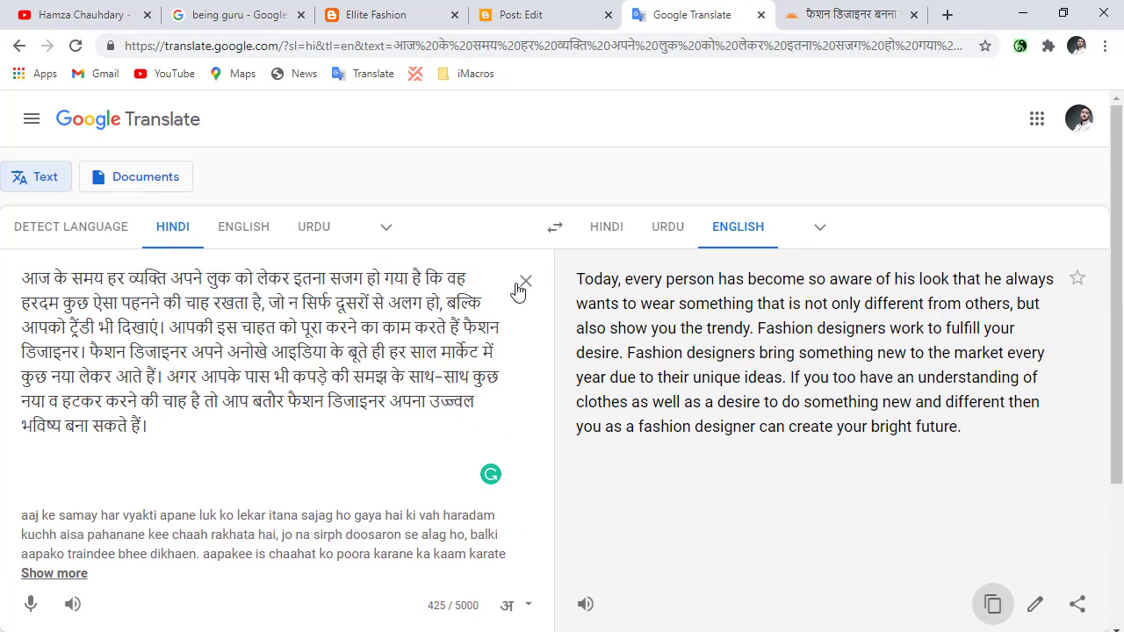
click(524, 282)
key(ctrl+v)
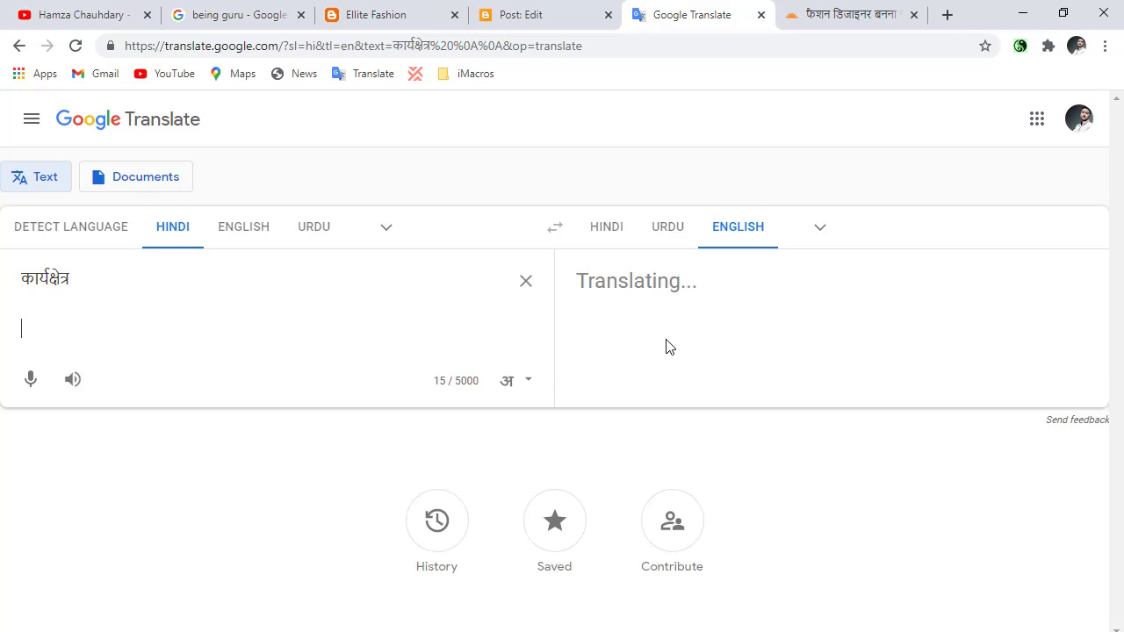
click(992, 399)
triple_click(637, 280)
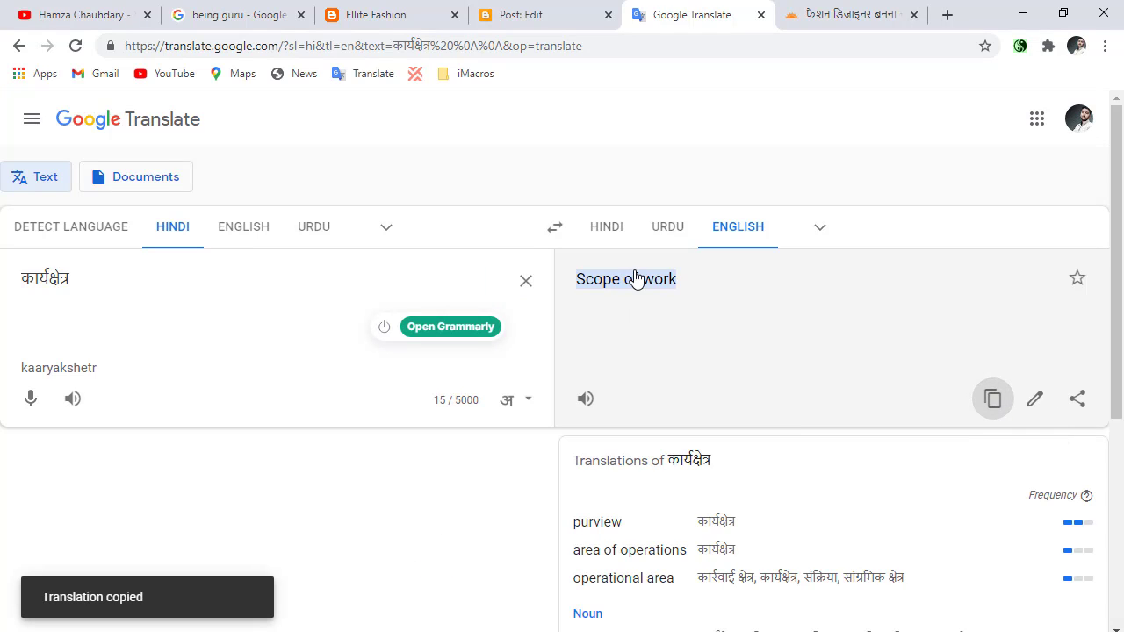
Paste "Scope of work" below the post's introductory paragraph and format it as a Heading.
click(525, 14)
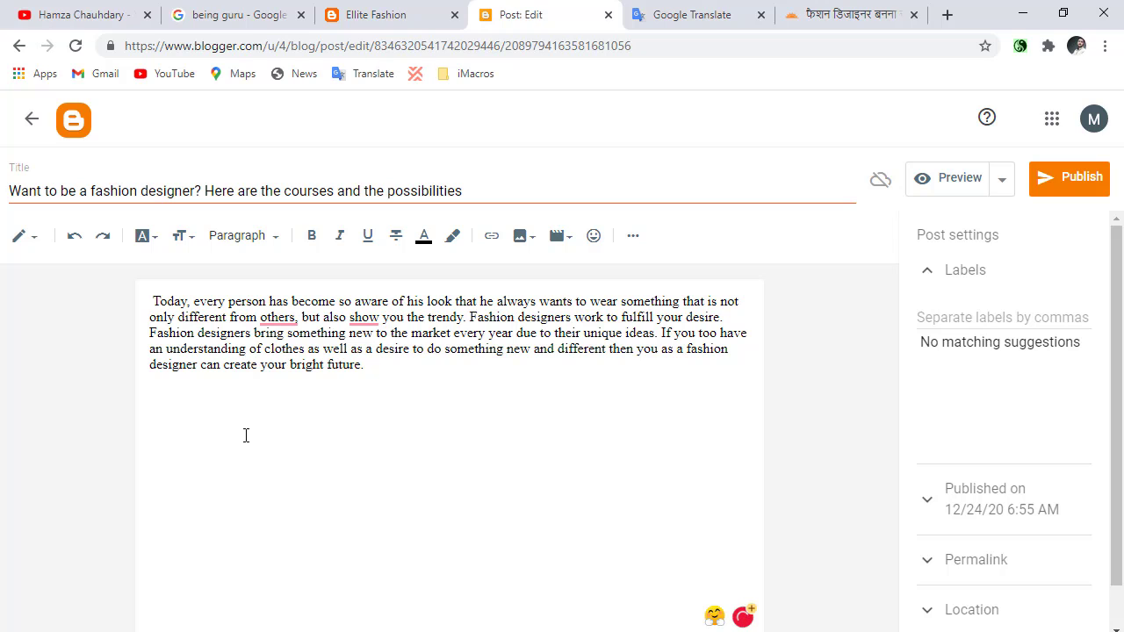
key(ctrl+v)
triple_click(212, 409)
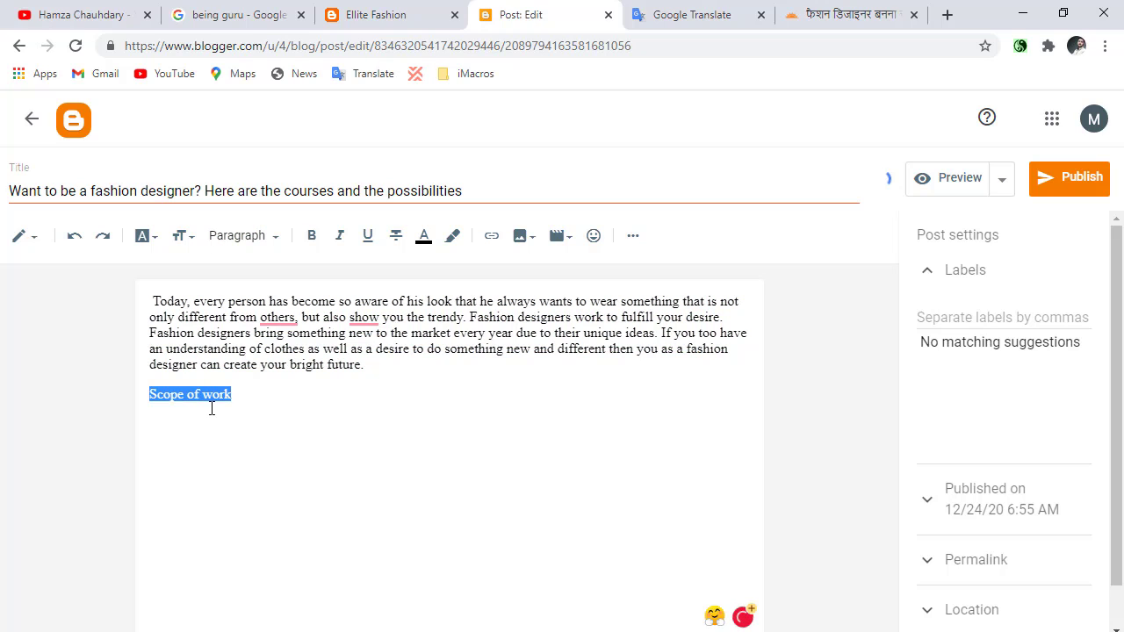
click(248, 236)
click(313, 317)
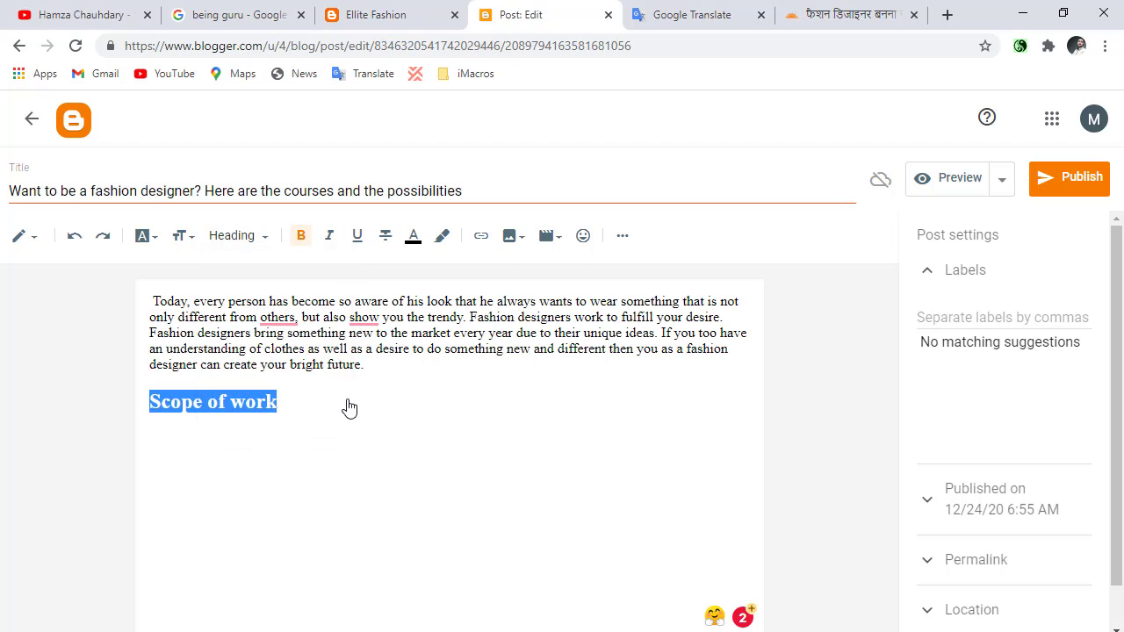
click(355, 405)
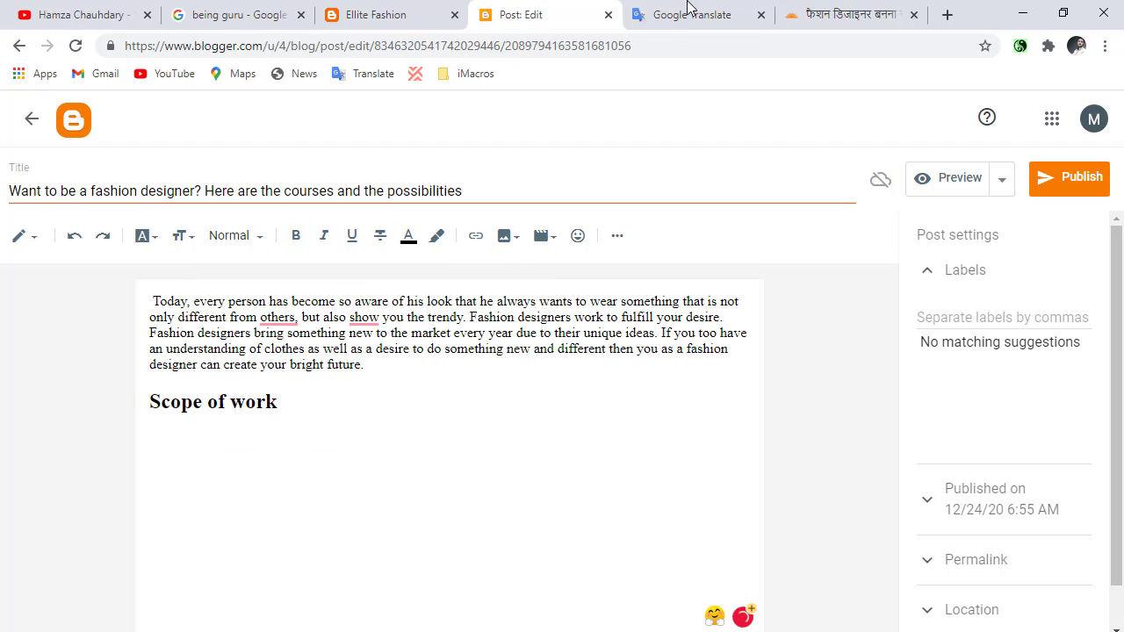
Copy the paragraph under कार्यक्षेत्र in the Hindi article and translate it into English in Google Translate.
click(847, 14)
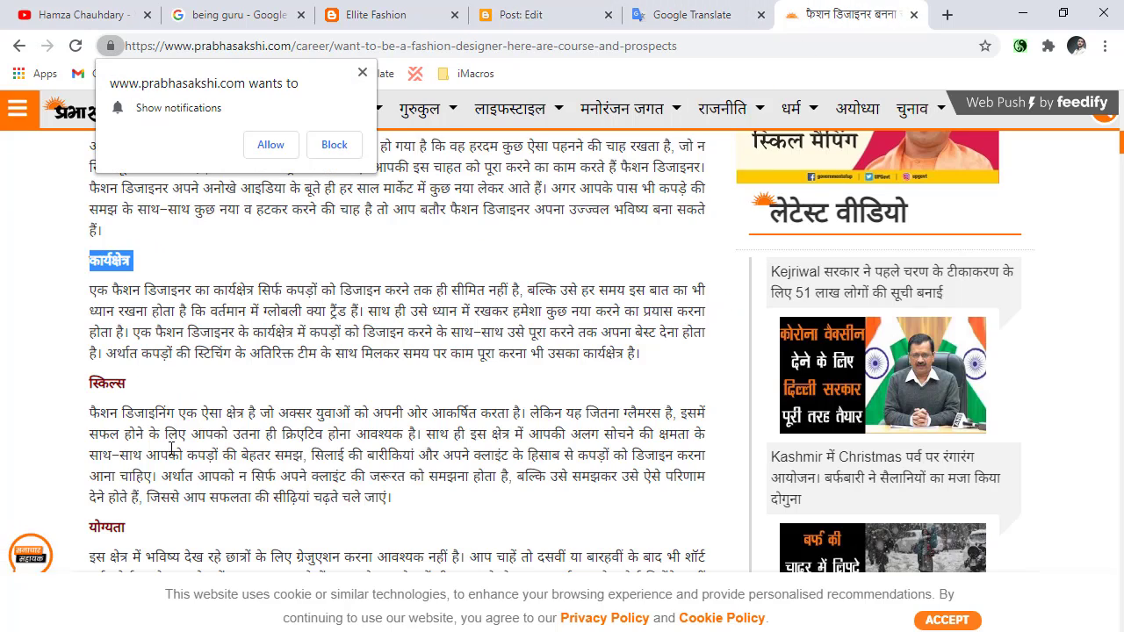
triple_click(126, 313)
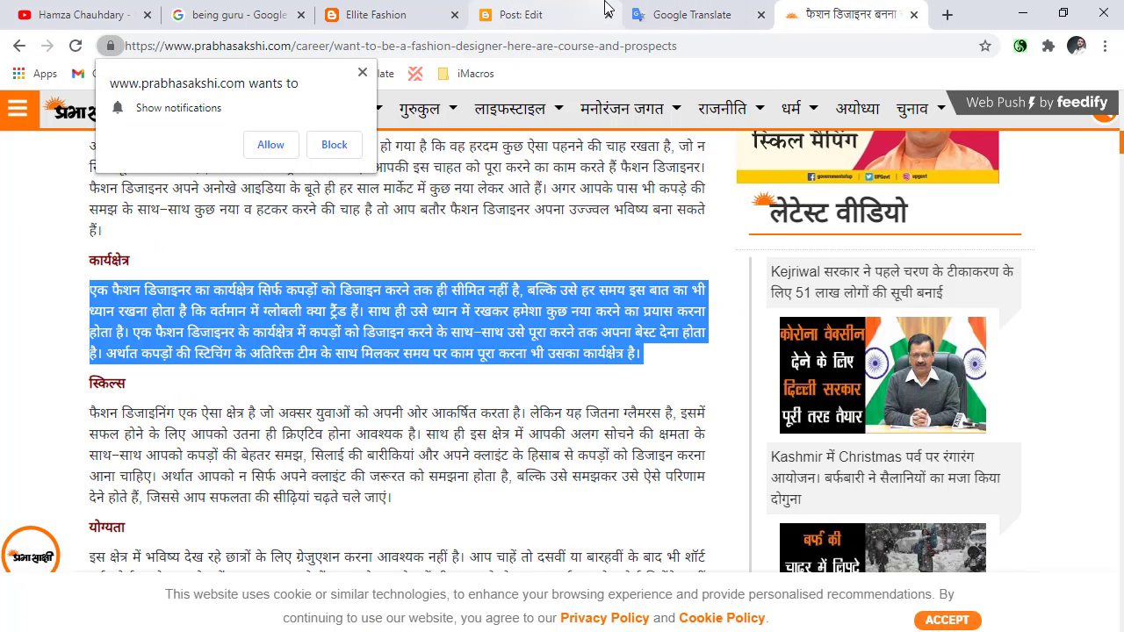
click(708, 10)
click(532, 280)
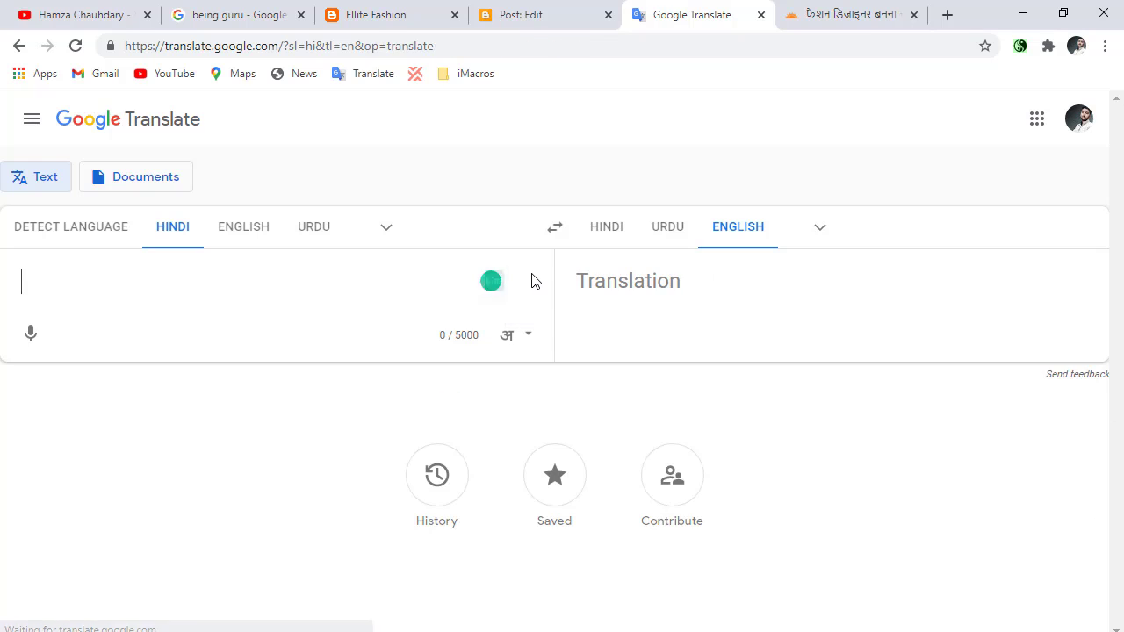
key(ctrl+v)
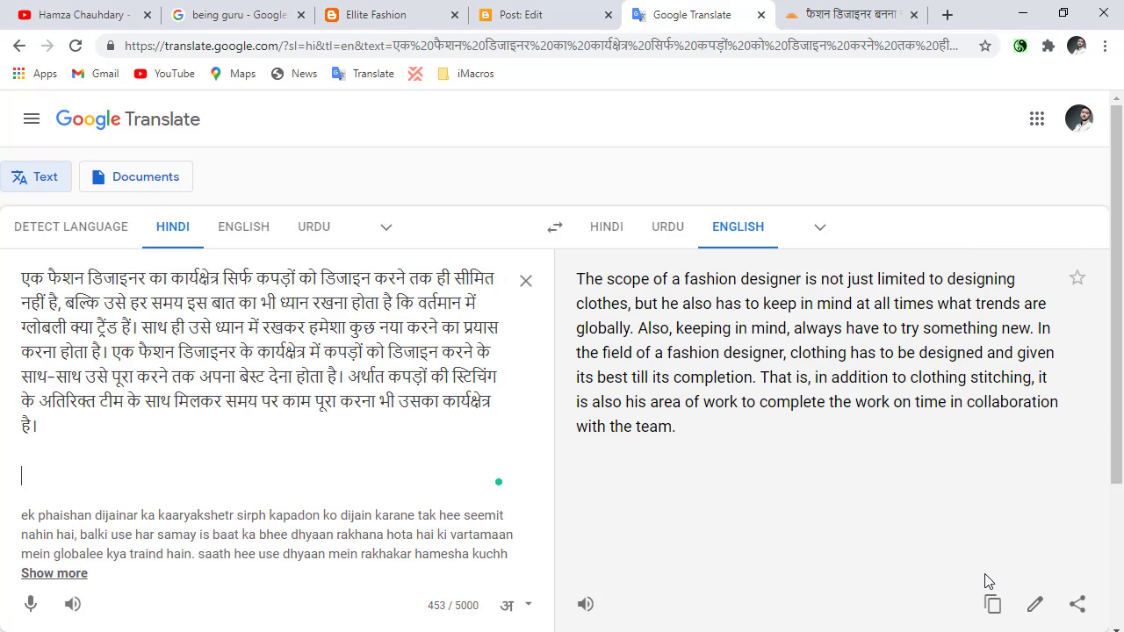
Copy the English translation and paste it under the post's "Scope of work" heading.
click(992, 604)
click(558, 10)
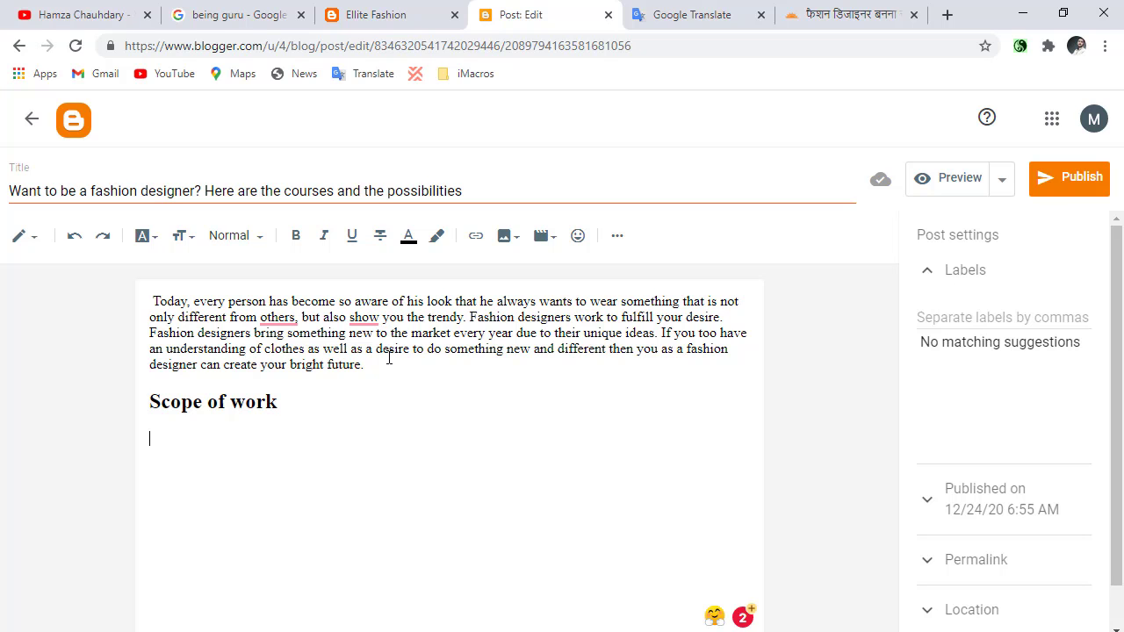
key(ctrl+v)
Copy the heading स्किल्स from the Hindi article, translate it in place of the paragraph, and copy its English translation.
click(843, 14)
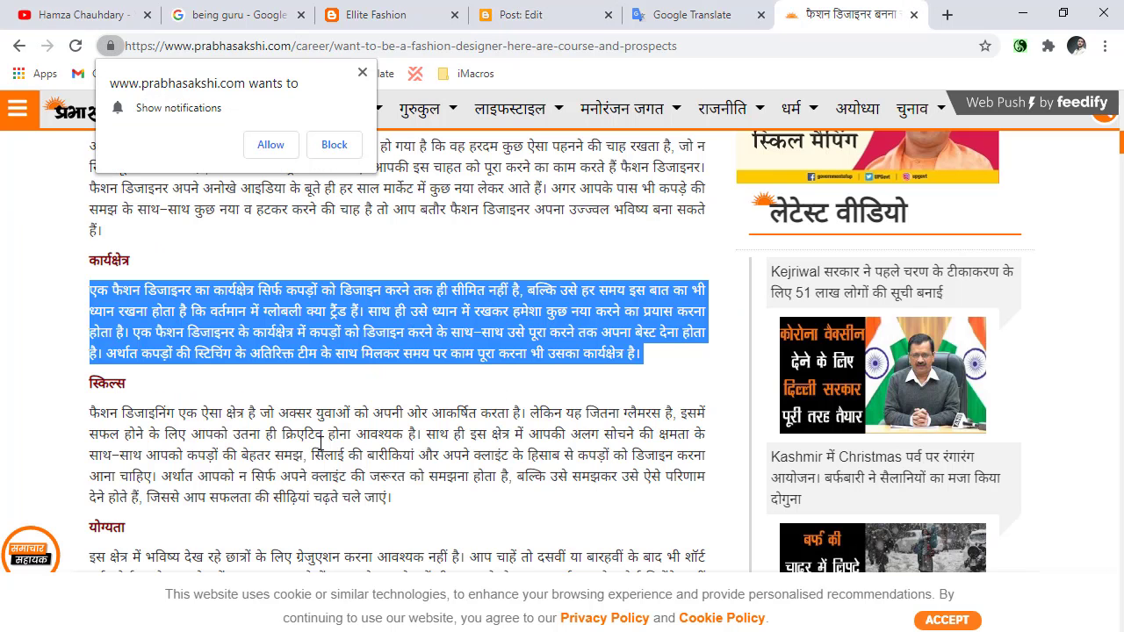
click(117, 402)
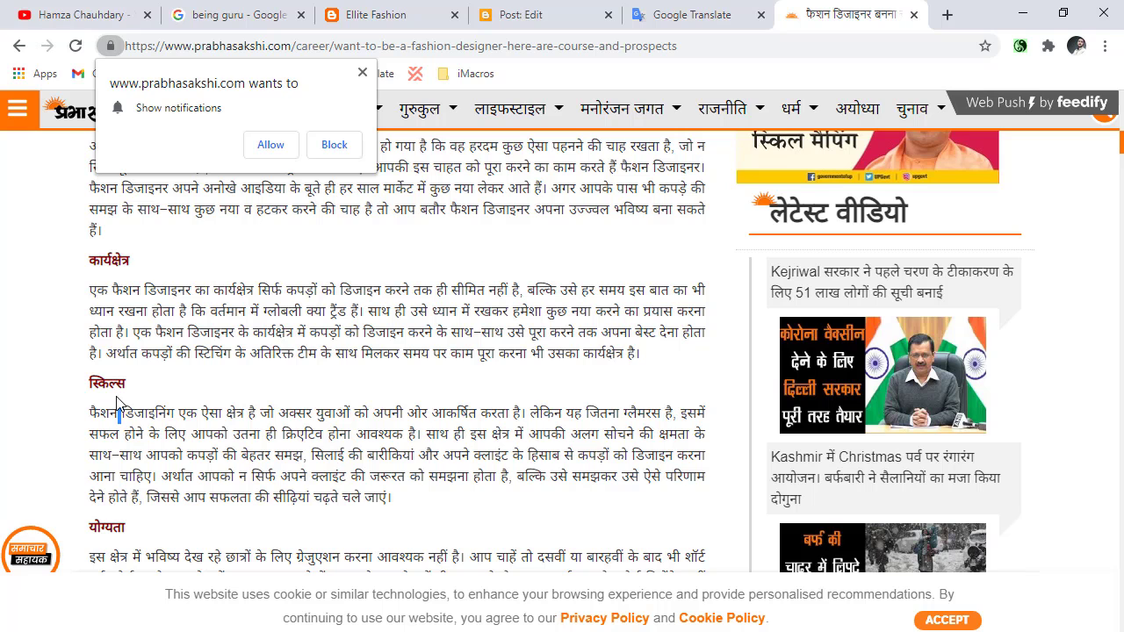
double_click(117, 384)
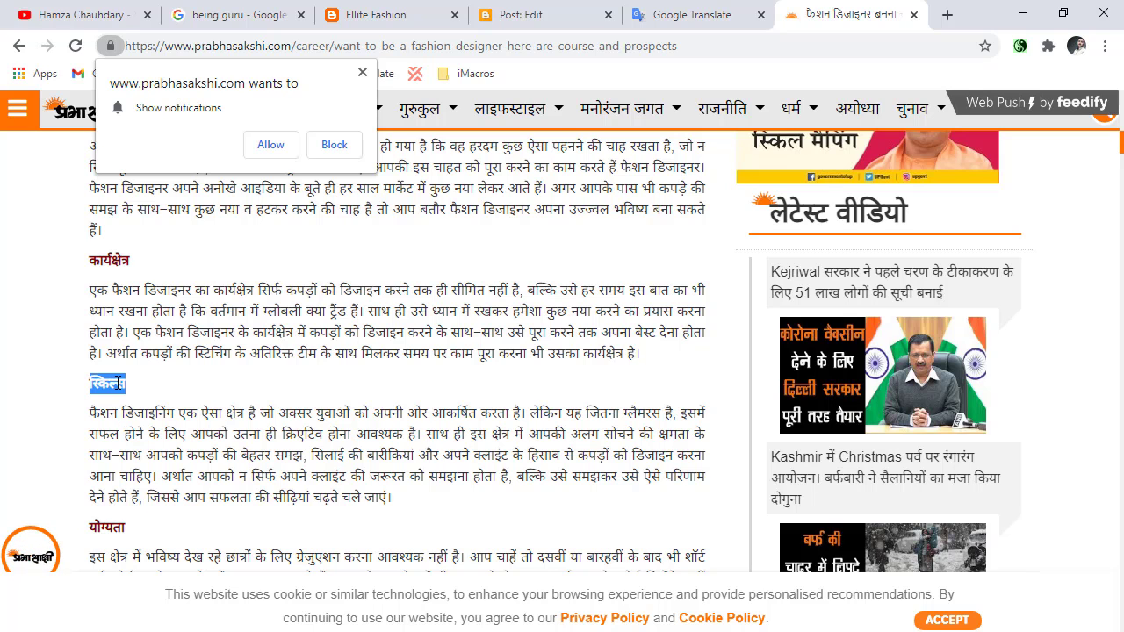
click(693, 15)
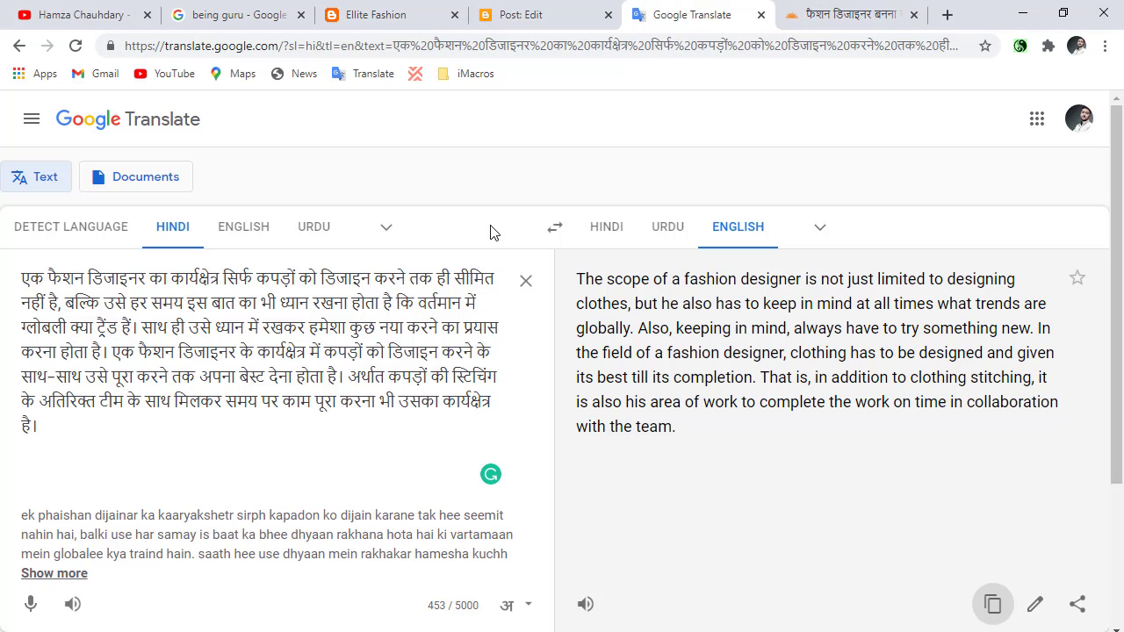
click(520, 282)
key(ctrl+v)
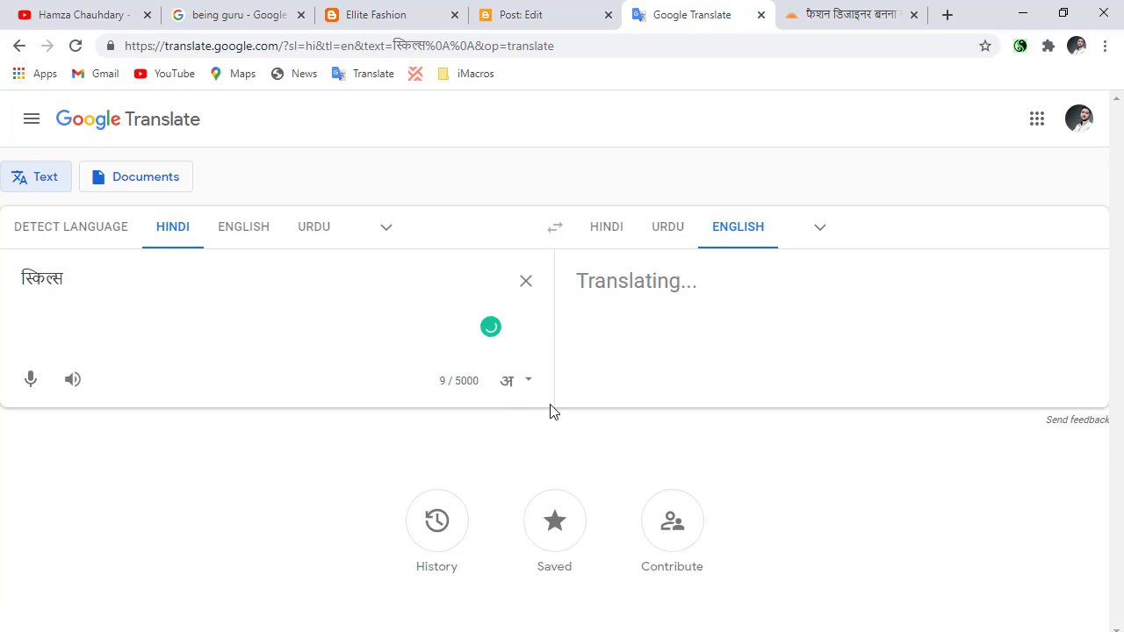
click(992, 397)
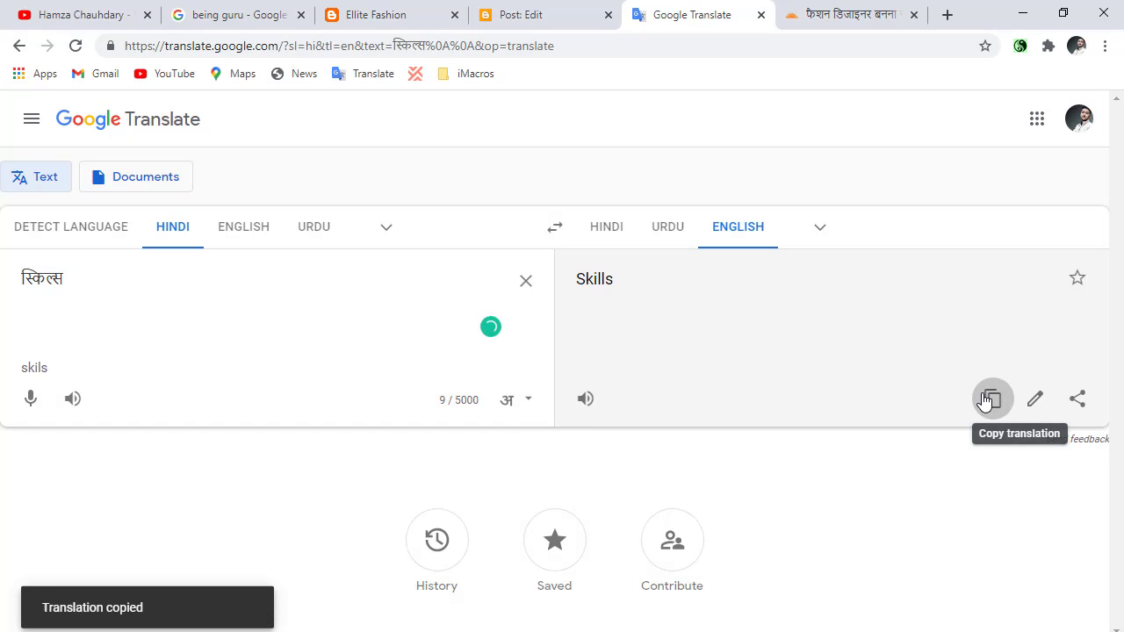
Paste "Skills" below the post's "Scope of work" paragraph and format it as a Heading.
click(494, 9)
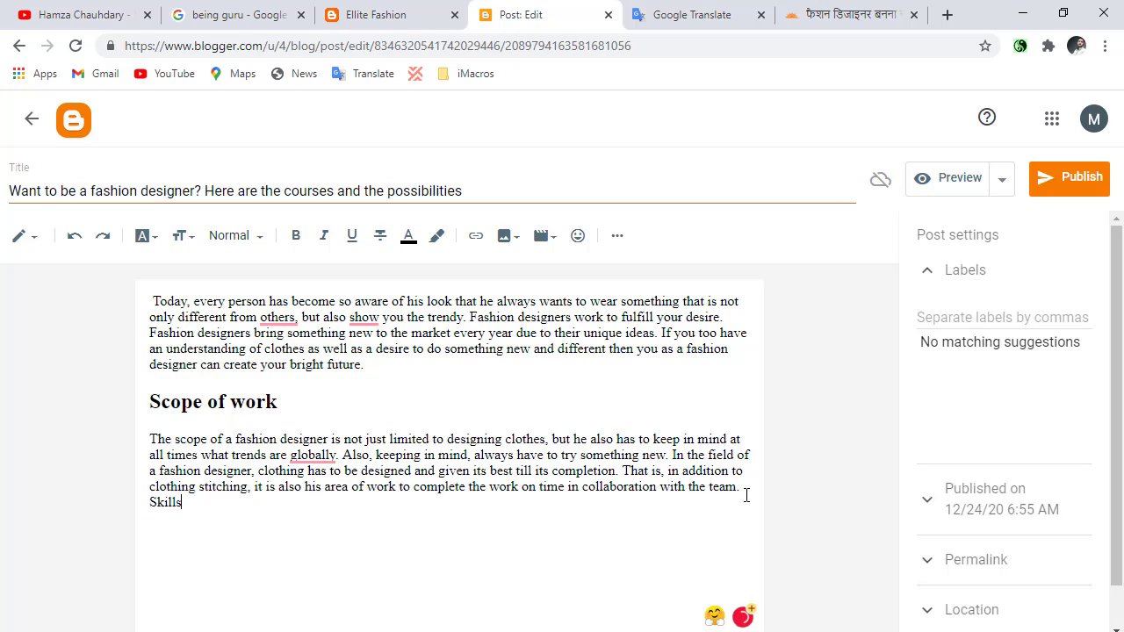
double_click(193, 506)
click(224, 235)
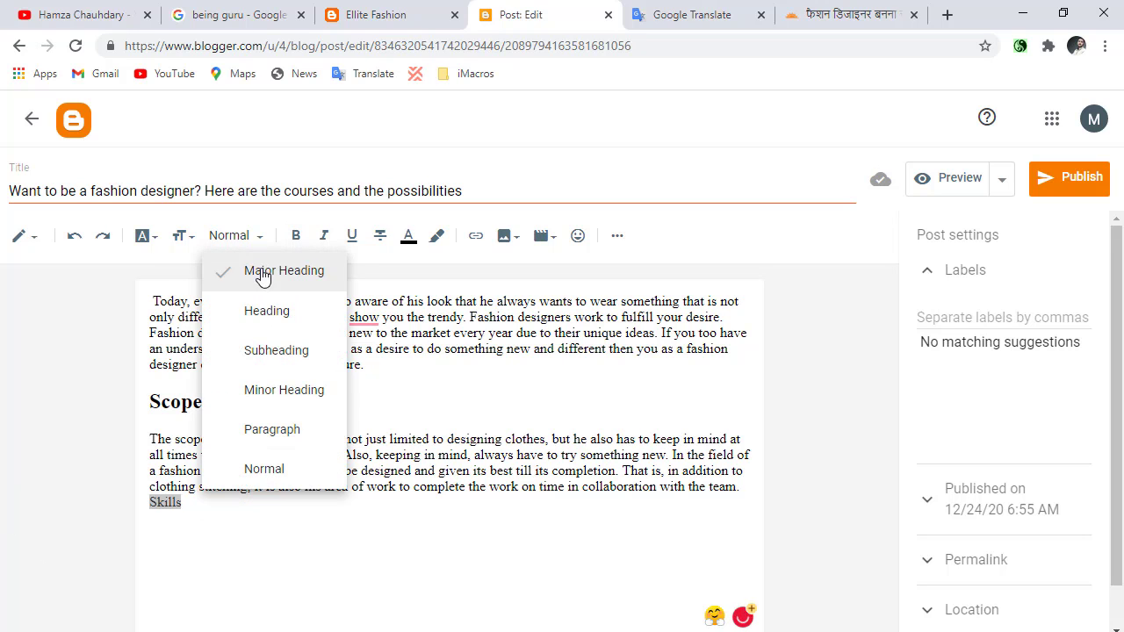
click(276, 314)
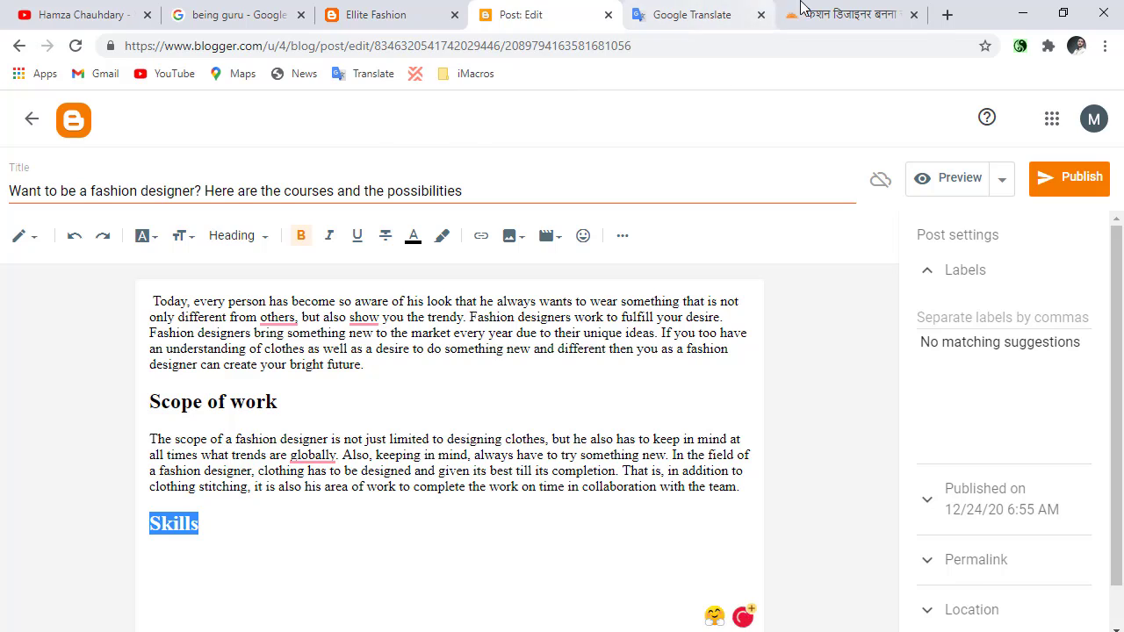
Copy the paragraph under स्किल्स in the Hindi article and switch to Google Translate.
click(843, 14)
triple_click(157, 472)
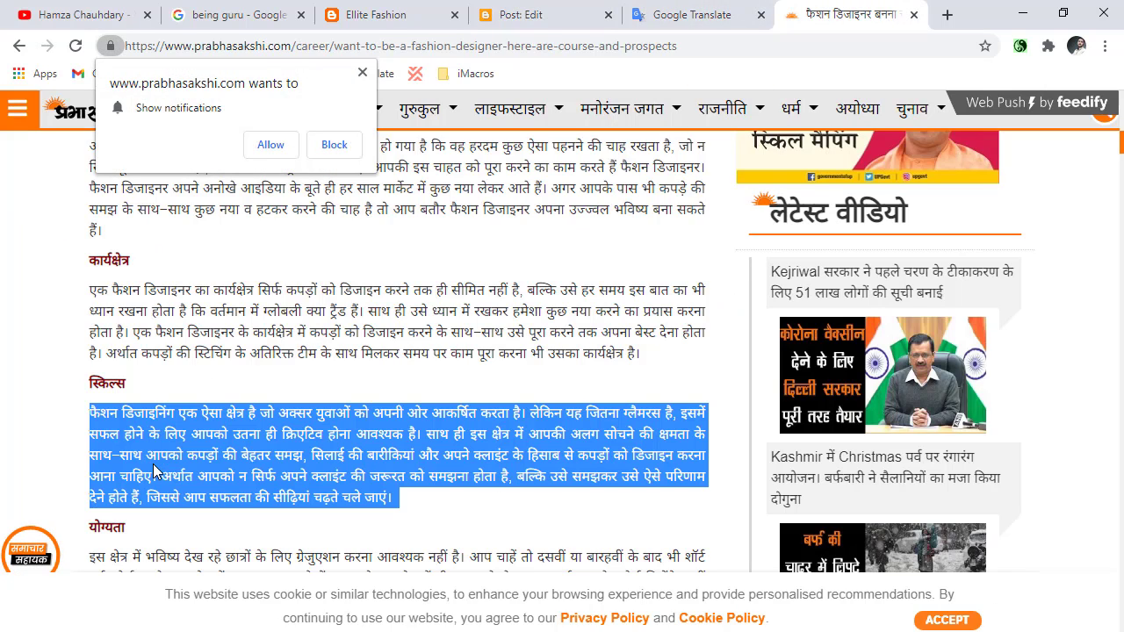
click(527, 14)
click(693, 14)
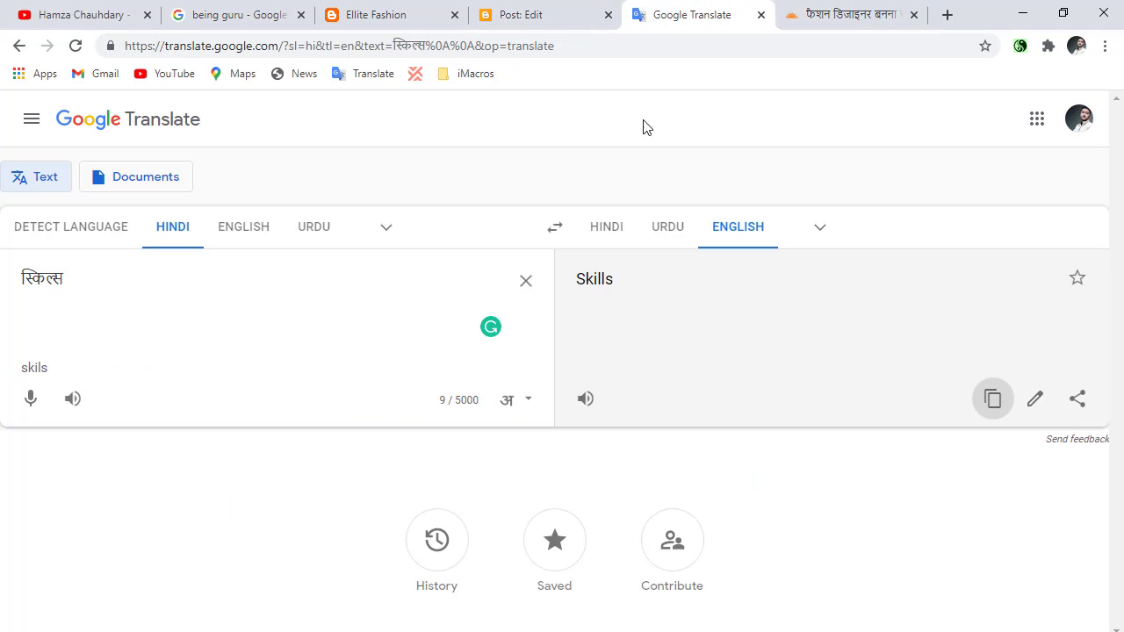
click(552, 21)
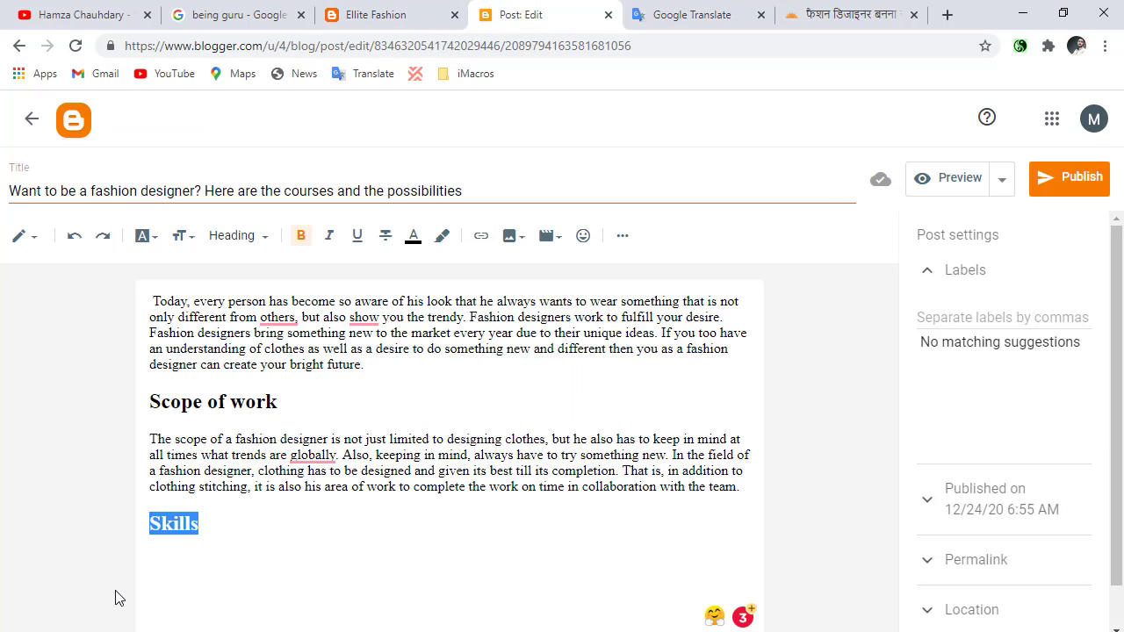
click(218, 524)
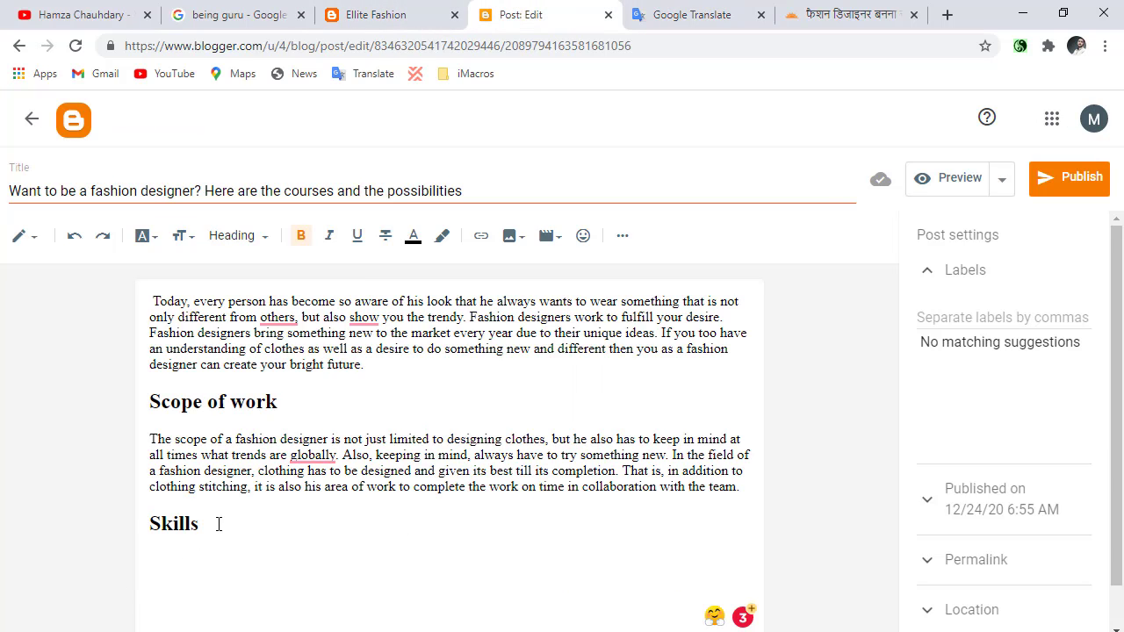
key(ctrl+v)
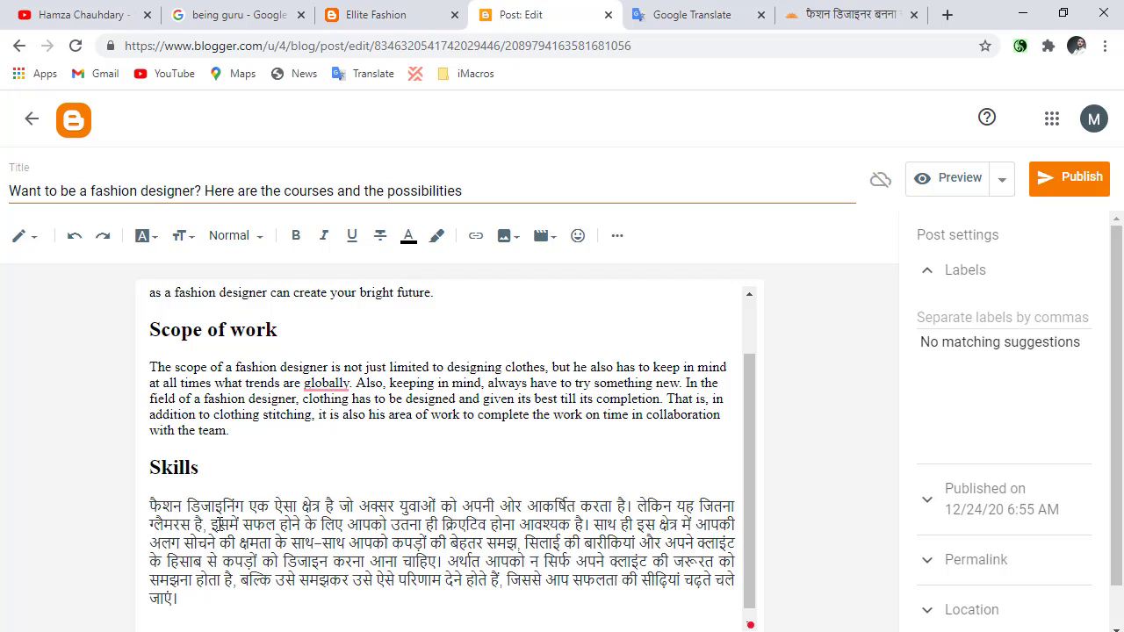
triple_click(206, 553)
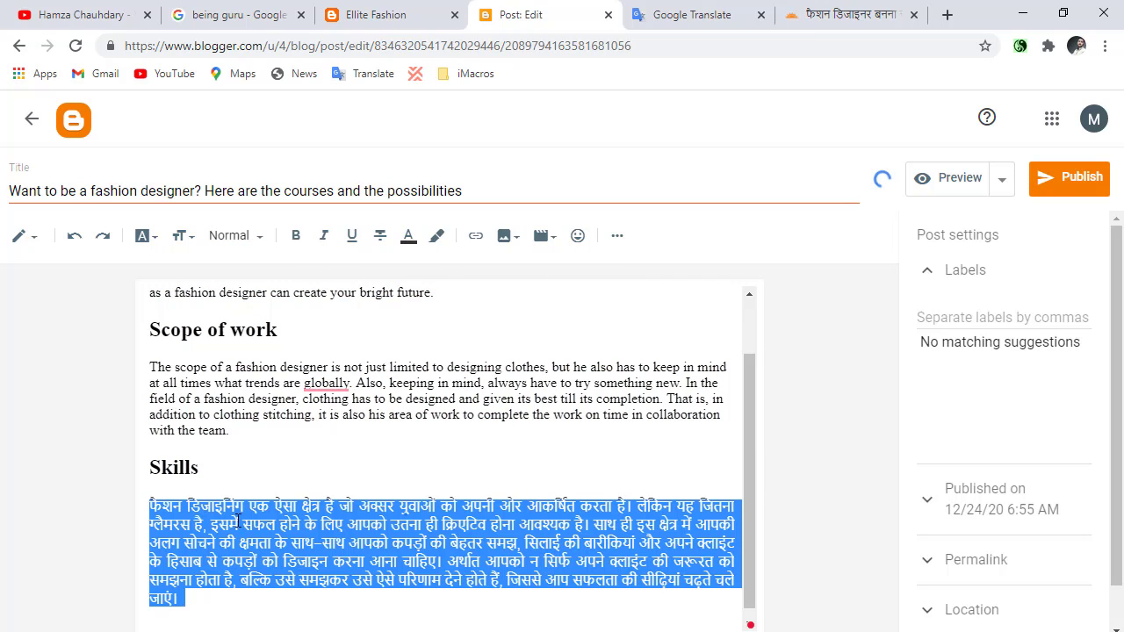
key(BackSpace)
Replace the heading in Google Translate with the copied स्किल्स paragraph and copy its English translation.
click(684, 13)
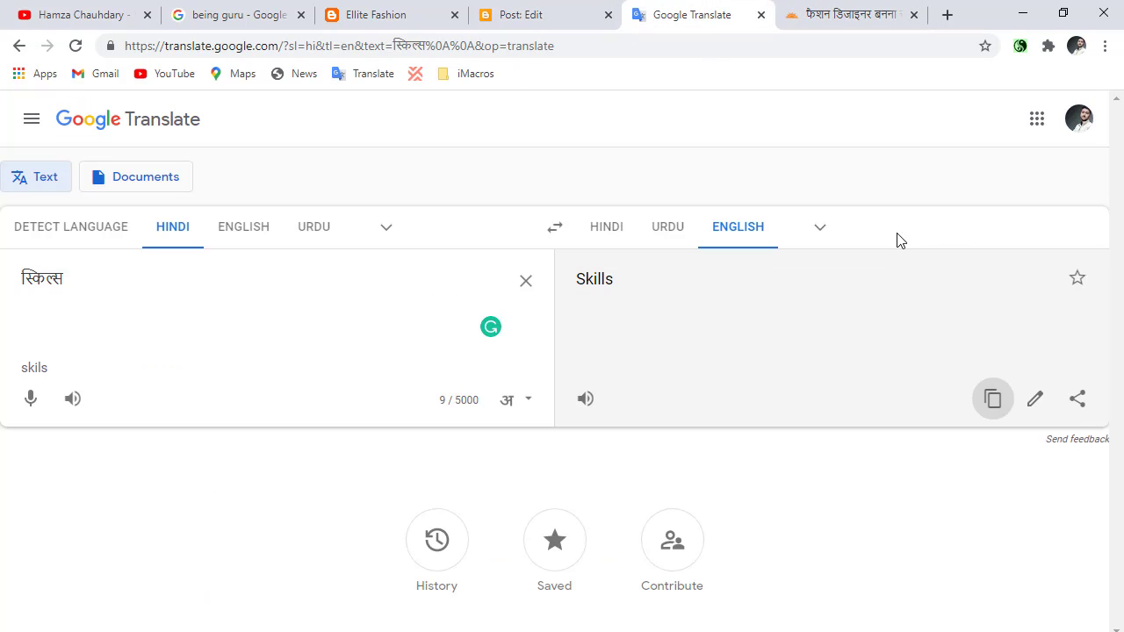
click(848, 14)
click(691, 14)
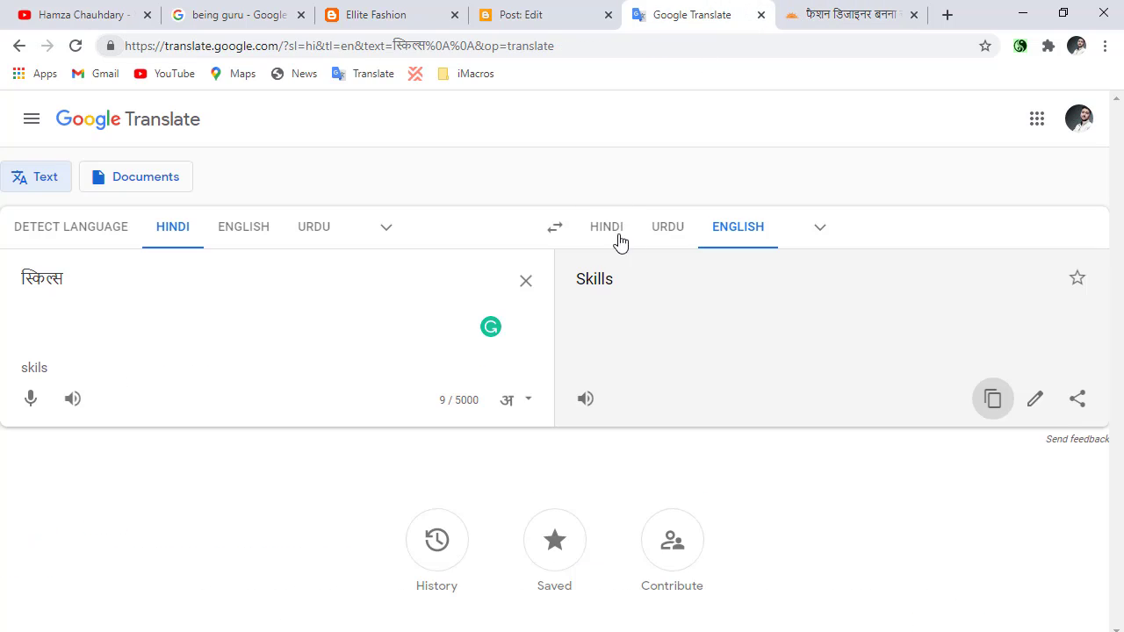
click(525, 279)
key(ctrl+v)
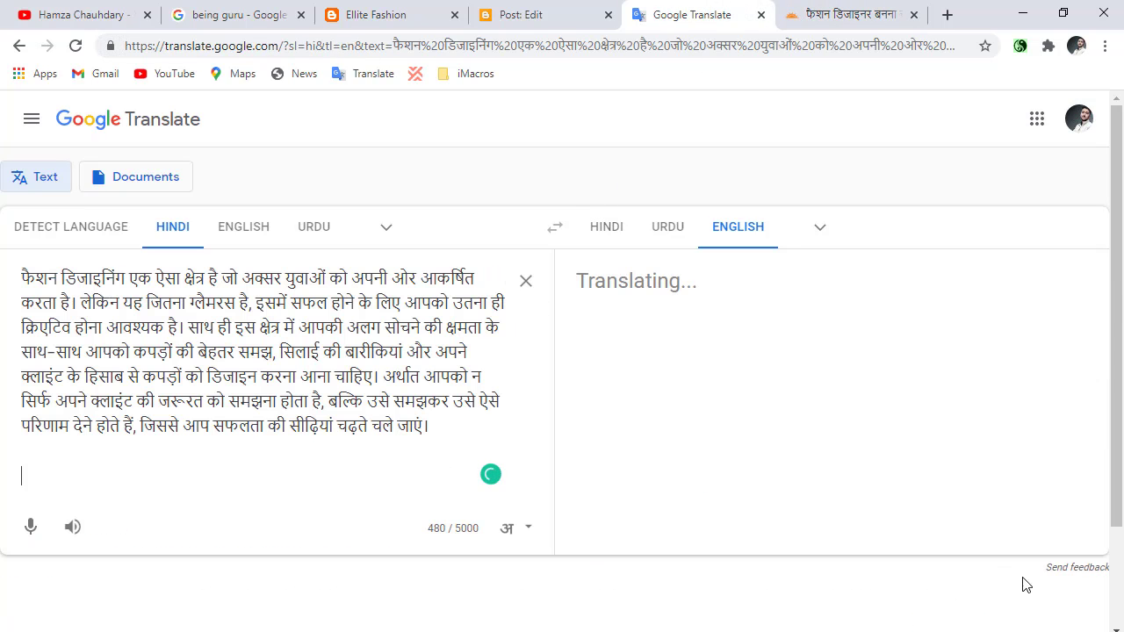
click(993, 603)
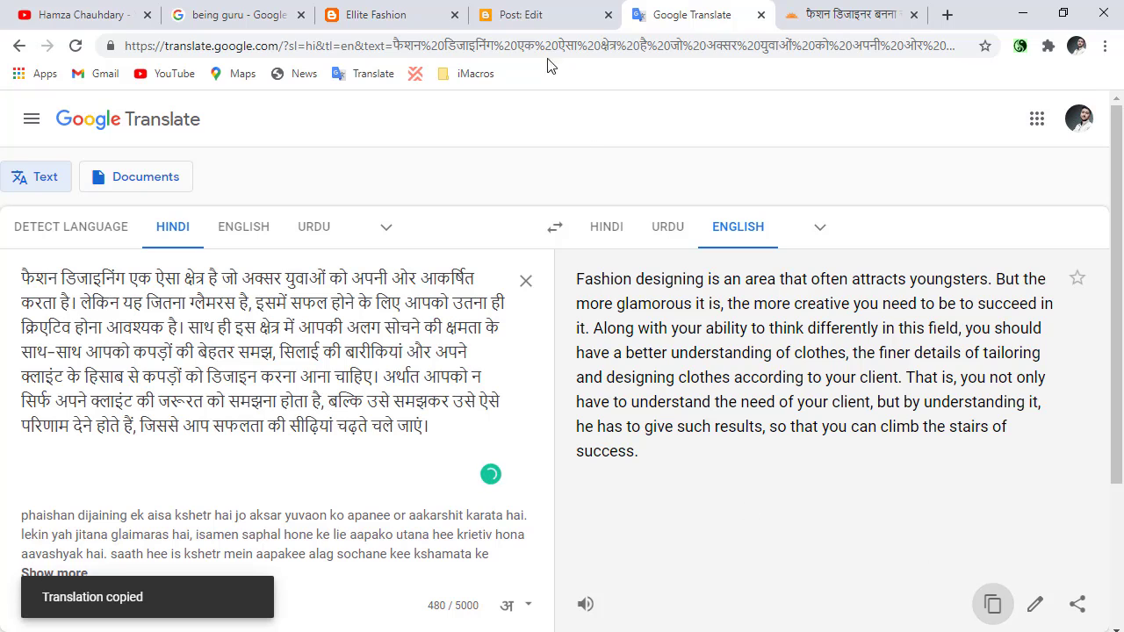
Paste the translated paragraph below the "Skills" heading in the blog post.
click(518, 14)
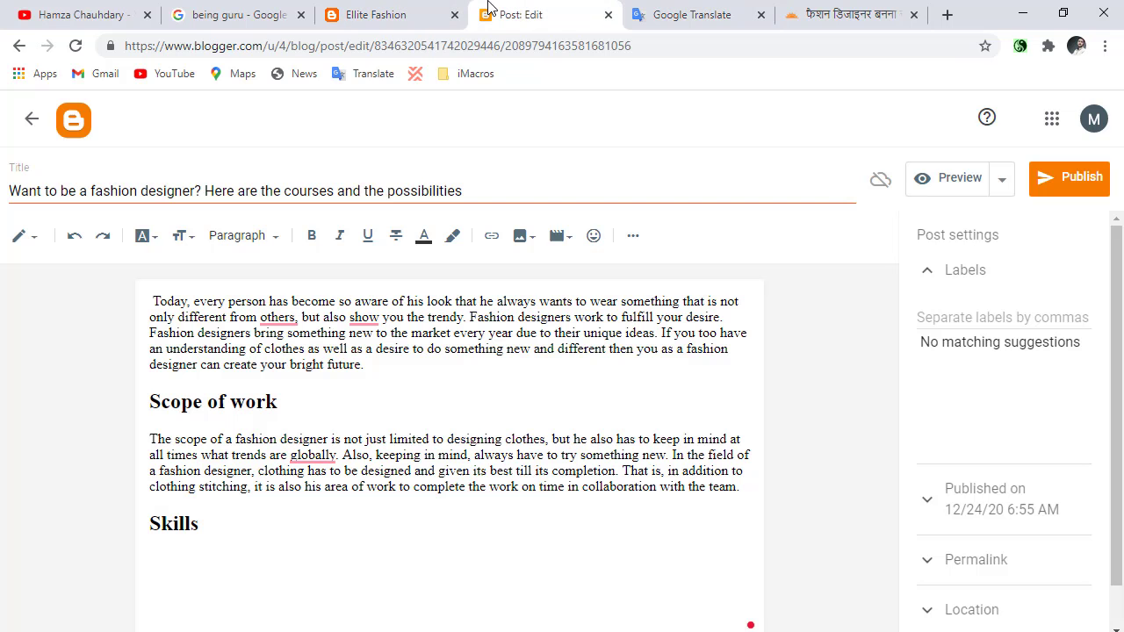
click(309, 568)
key(ctrl+v)
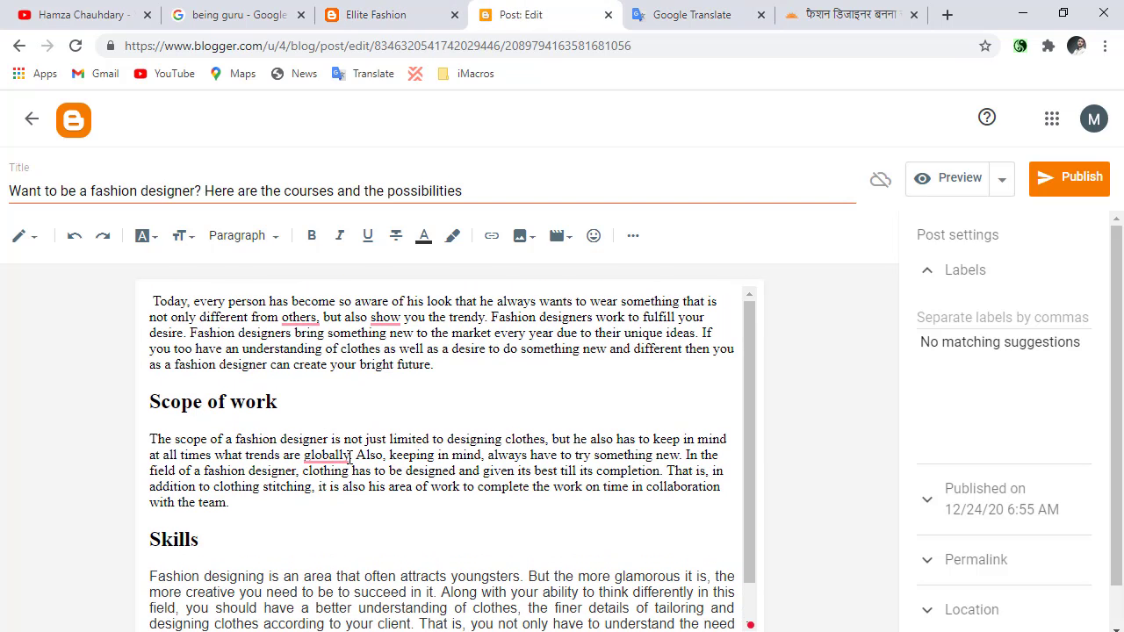
Look through the post settings and examine the post's permalink options.
scroll(1027, 612, down, 1)
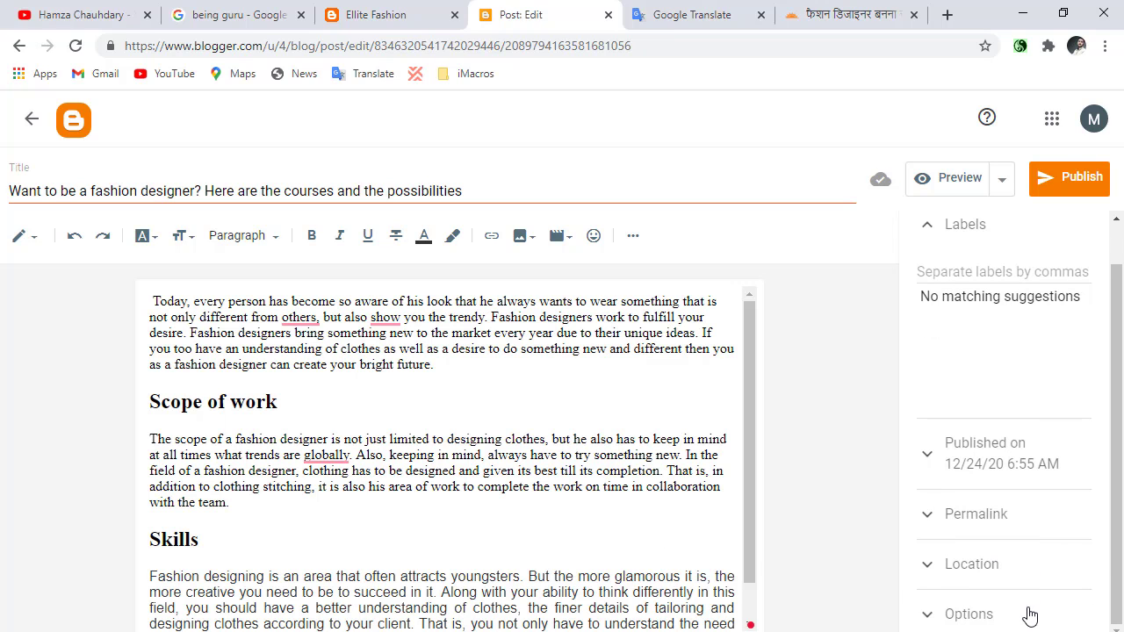
scroll(969, 571, up, 1)
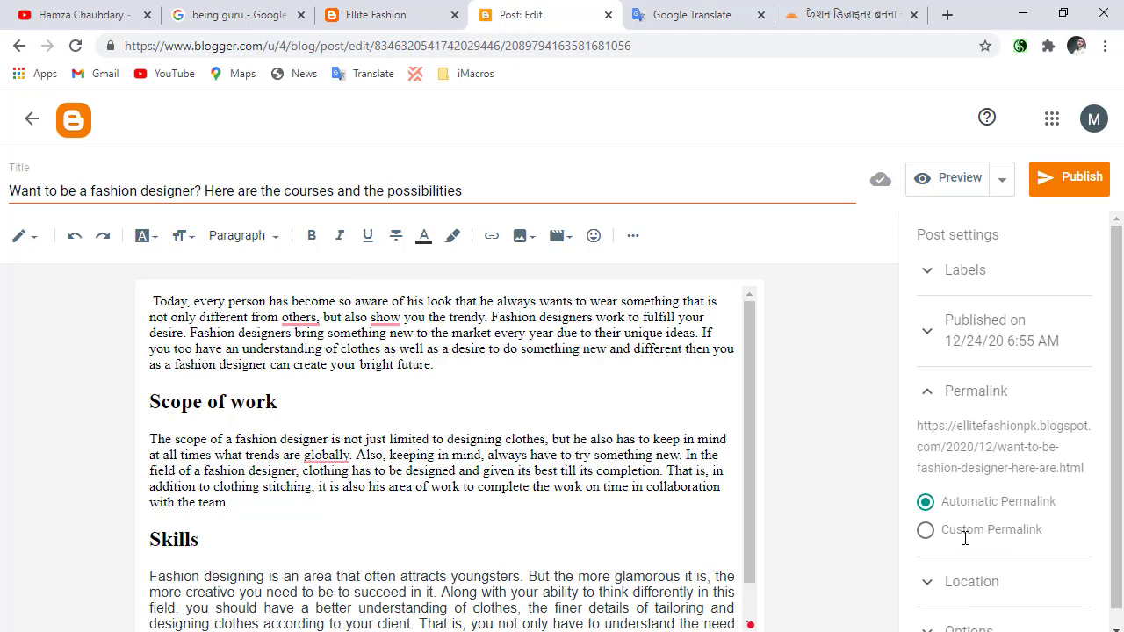
scroll(966, 542, down, 1)
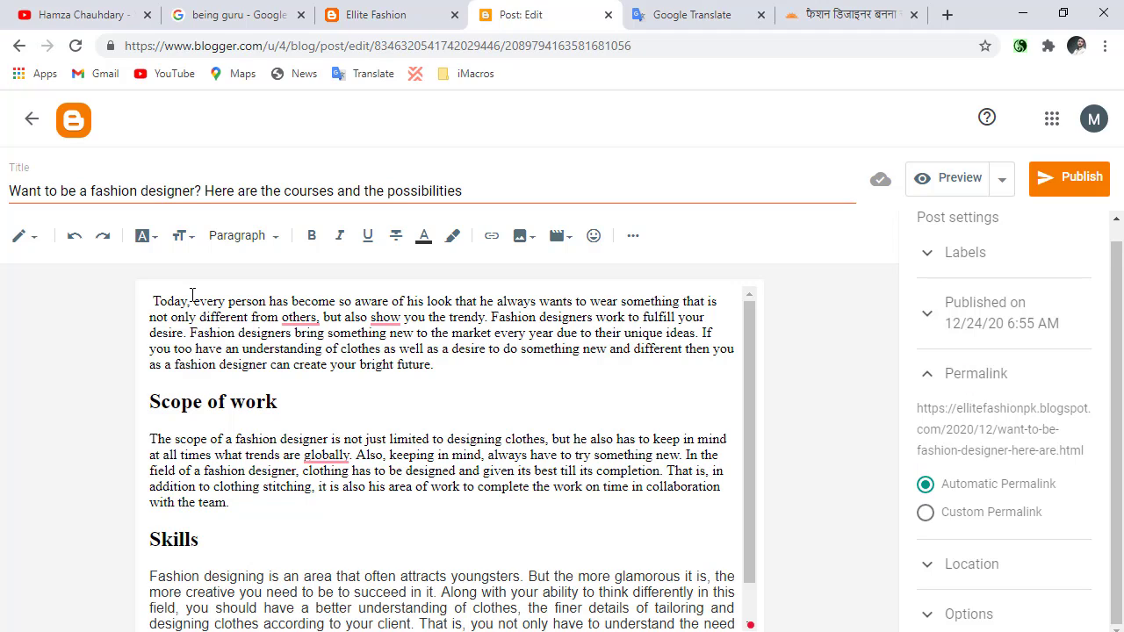
scroll(995, 413, up, 1)
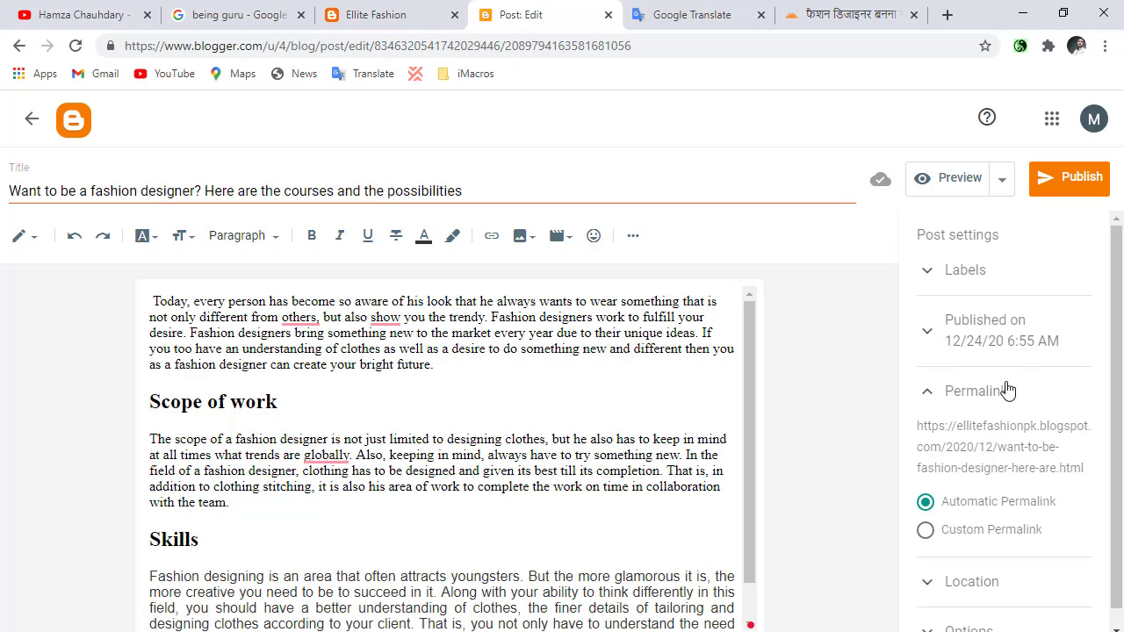
Enter "fashion, beauty" as the post's labels and clear them again.
click(957, 275)
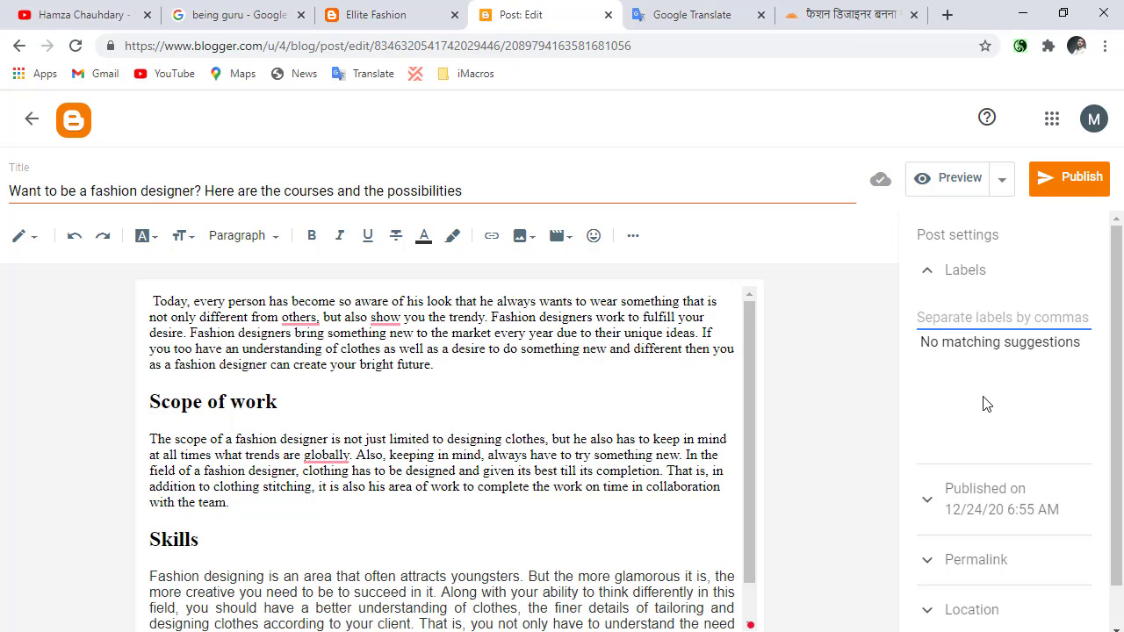
text(fashion, beauty)
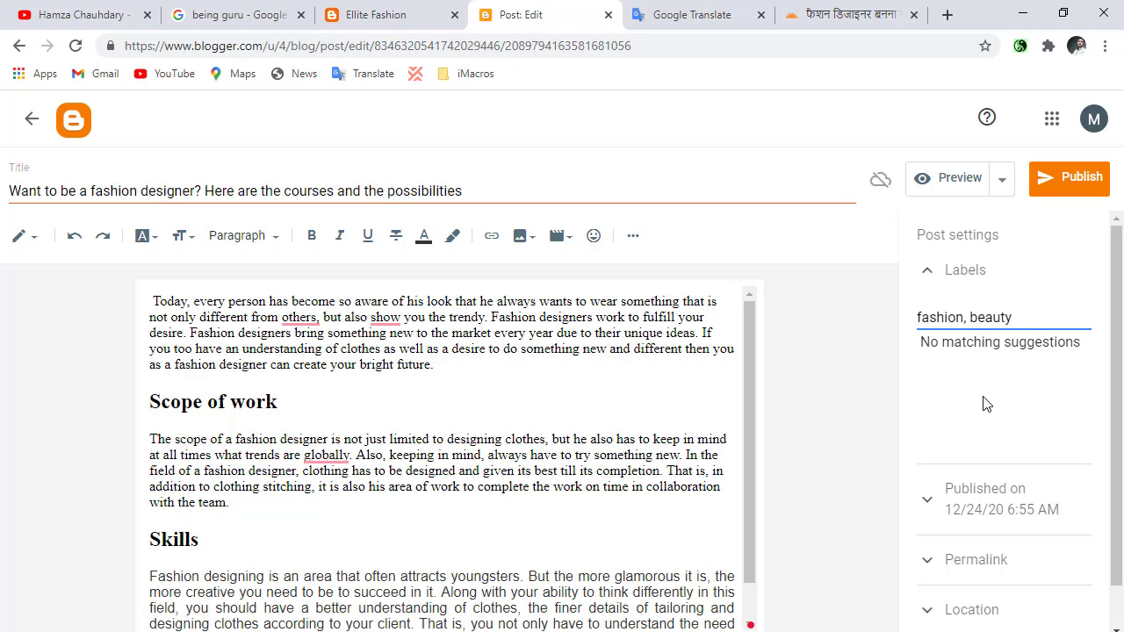
key(Return)
key(BackSpace)
click(882, 391)
triple_click(967, 316)
key(BackSpace)
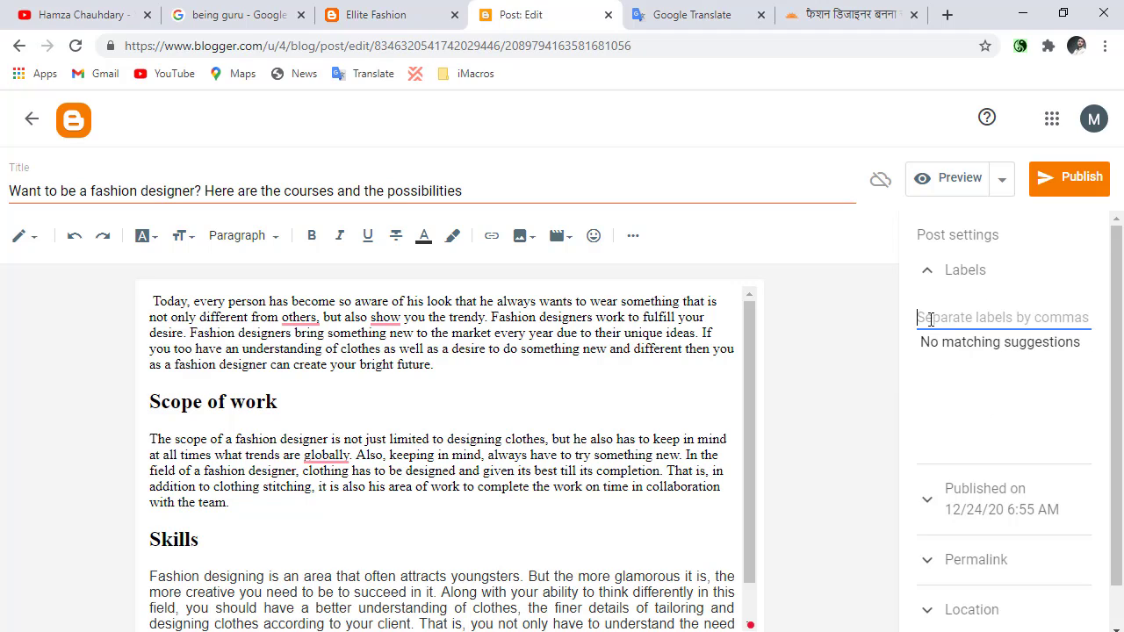
click(895, 325)
scroll(1111, 464, down, 1)
scroll(1111, 463, up, 1)
scroll(340, 518, down, 2)
Return to the Hindi article and view the fashion sketch image above its introduction.
click(843, 15)
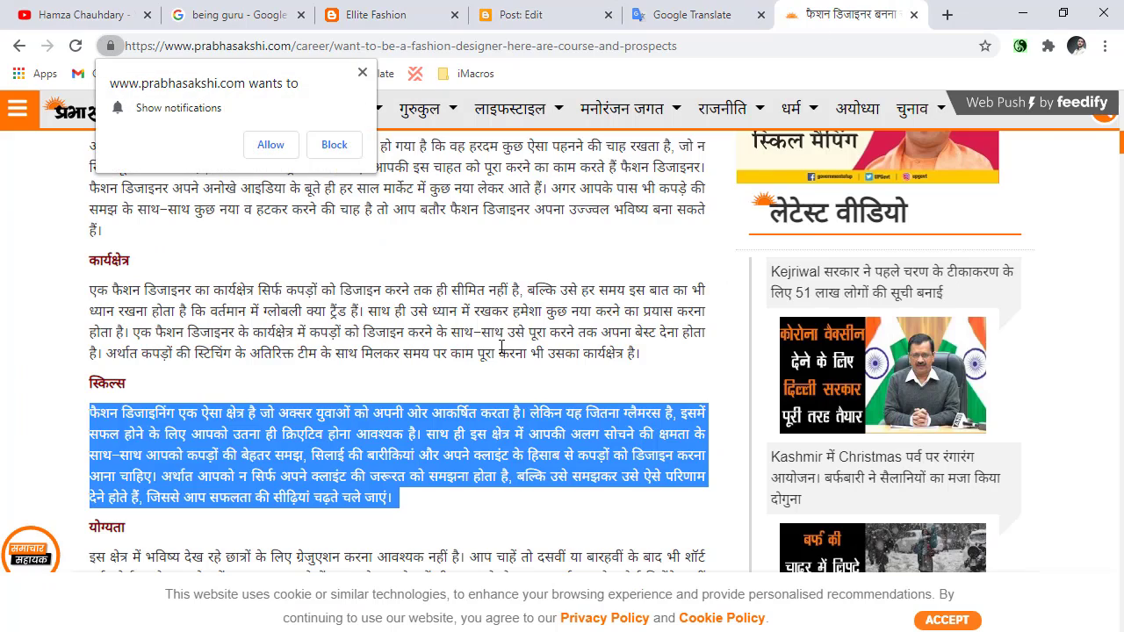
scroll(501, 346, up, 10)
scroll(187, 360, down, 4)
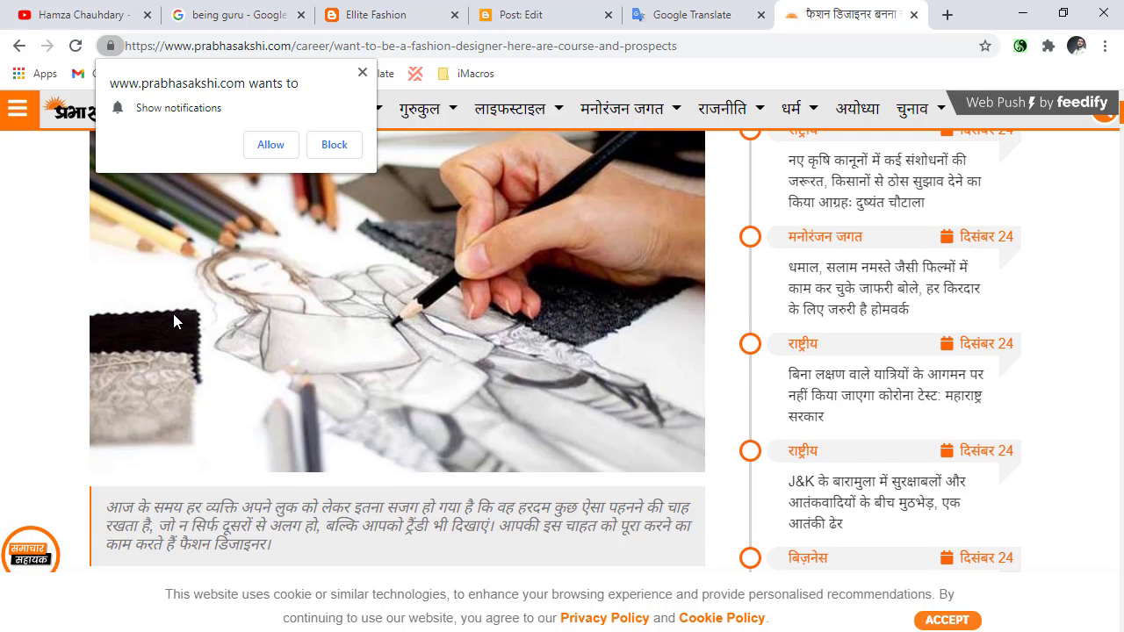
Open Canva in a new browser tab and create a new Blog Banner design.
click(950, 16)
text(c)
key(Return)
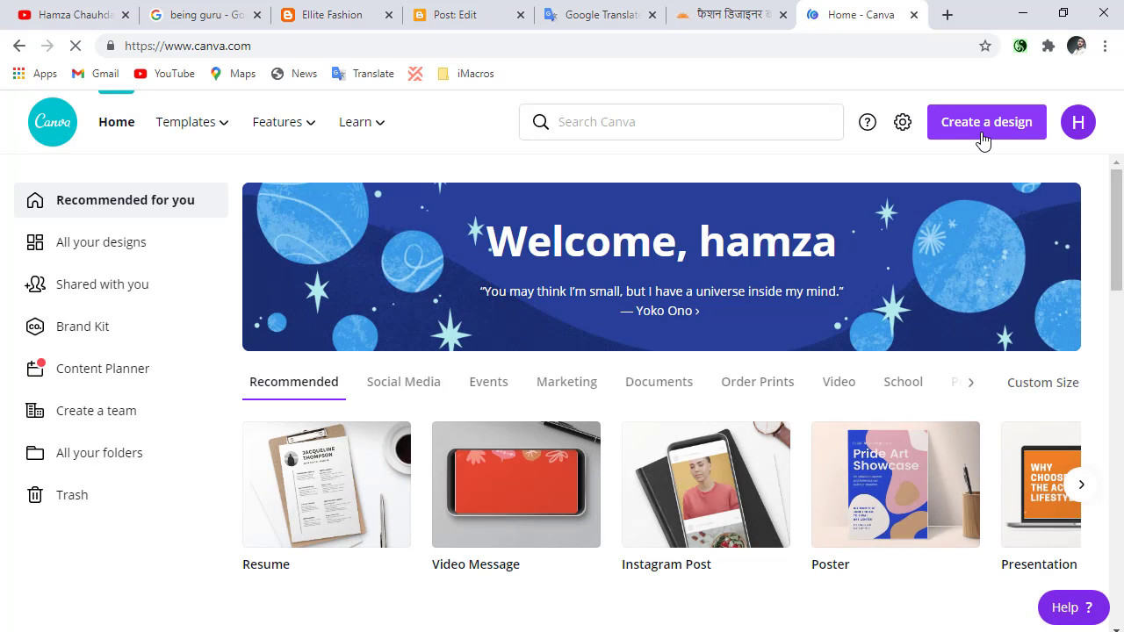
click(982, 139)
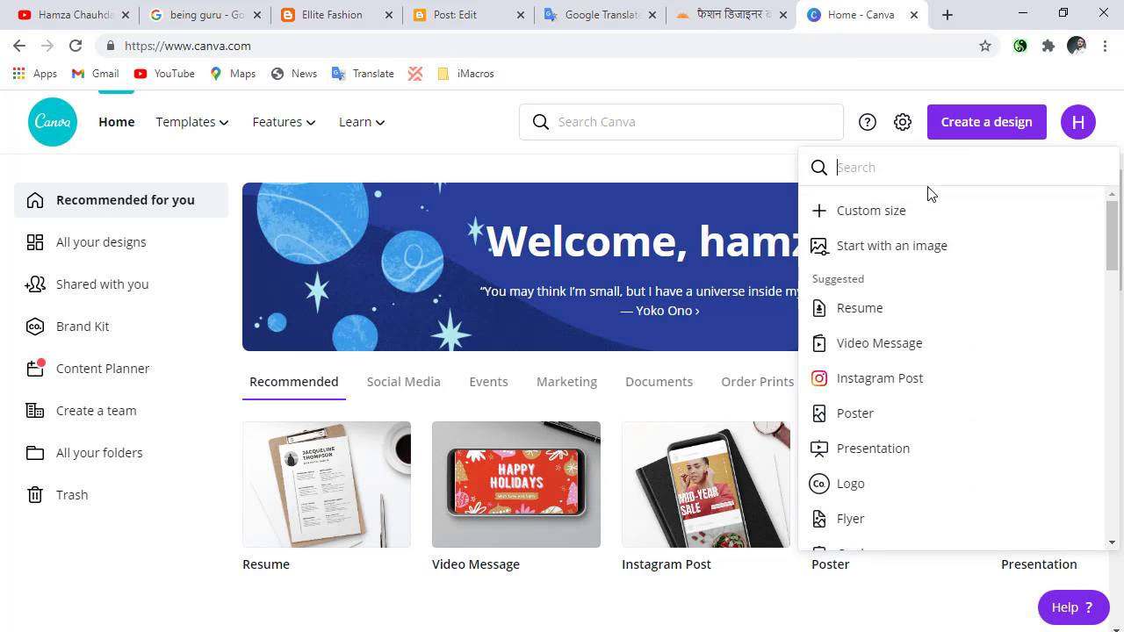
text(blo)
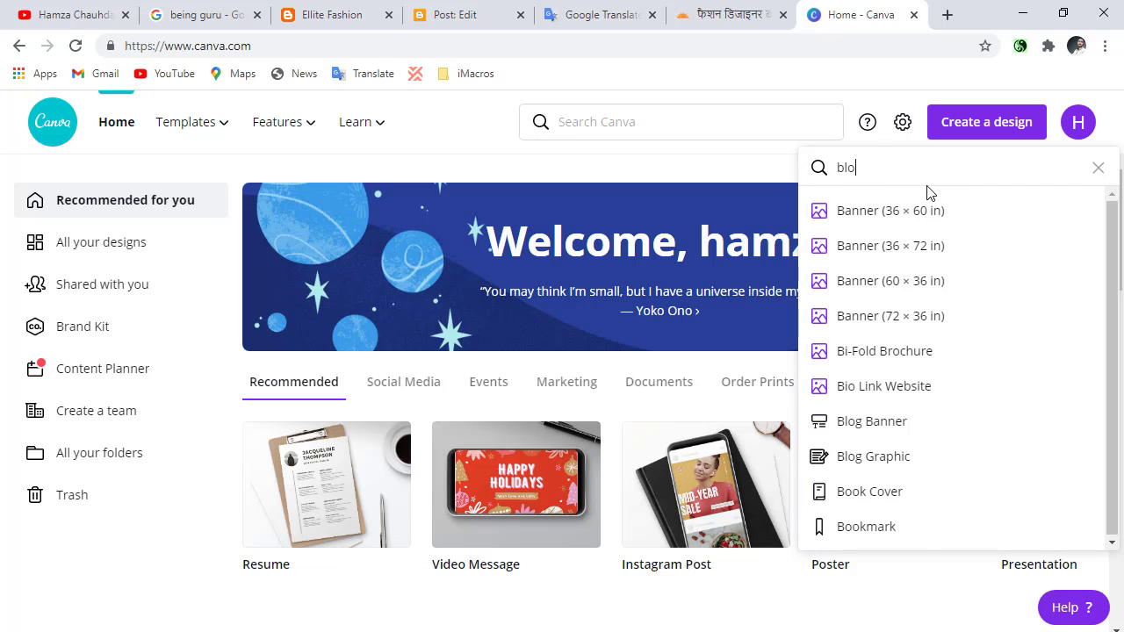
text(g)
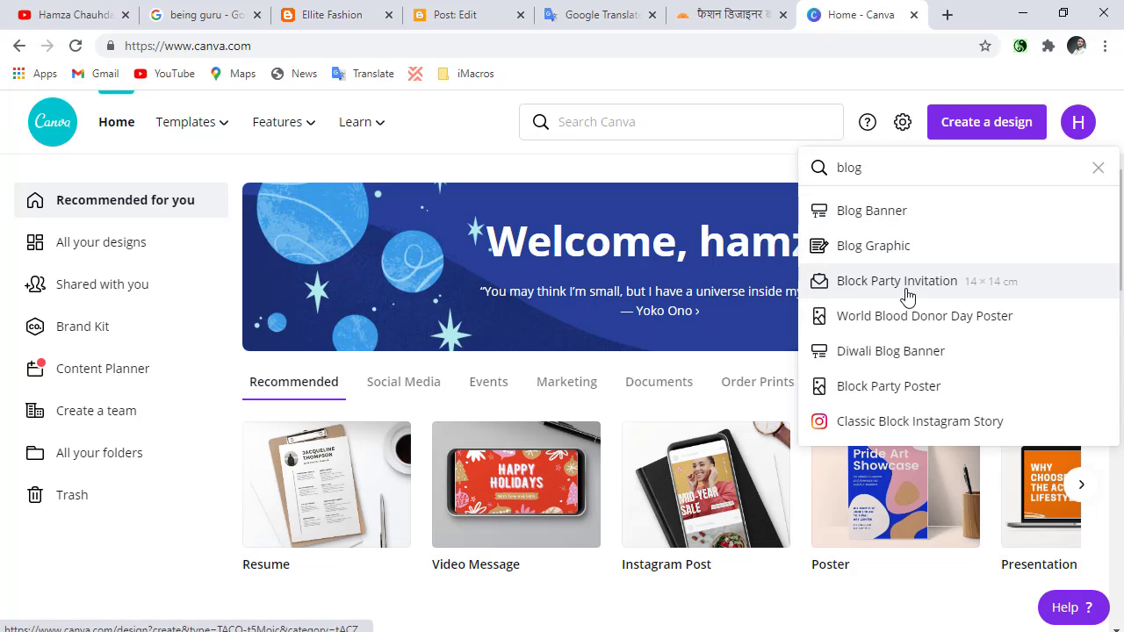
click(966, 220)
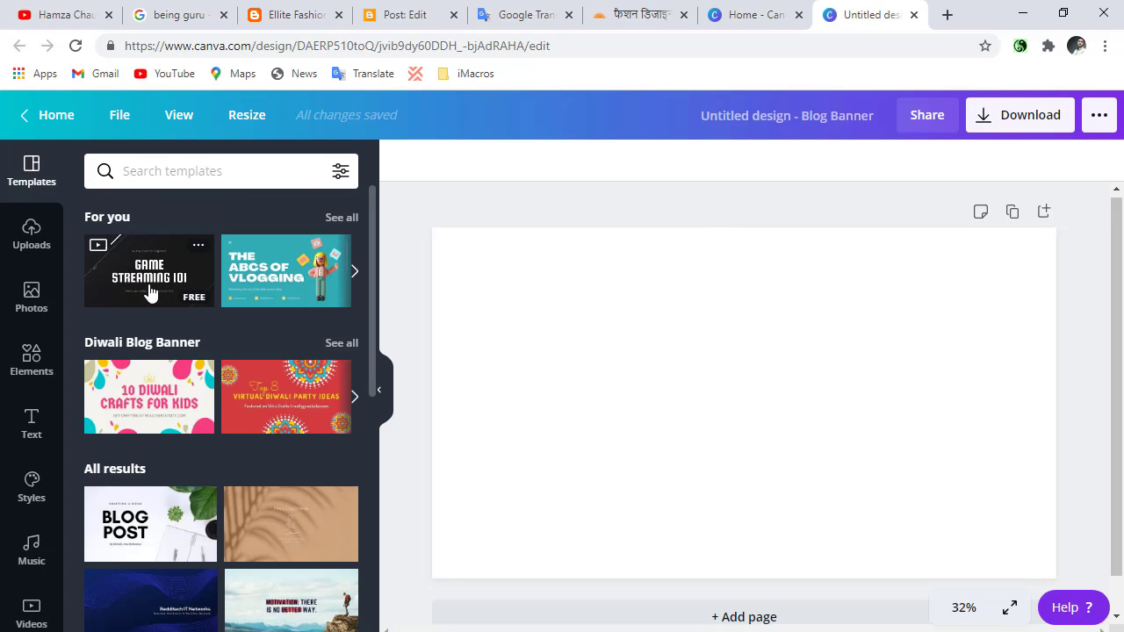
Search the templates for "fashion" and apply the purple "Grand Re-Opening Sale" template to the banner.
click(211, 180)
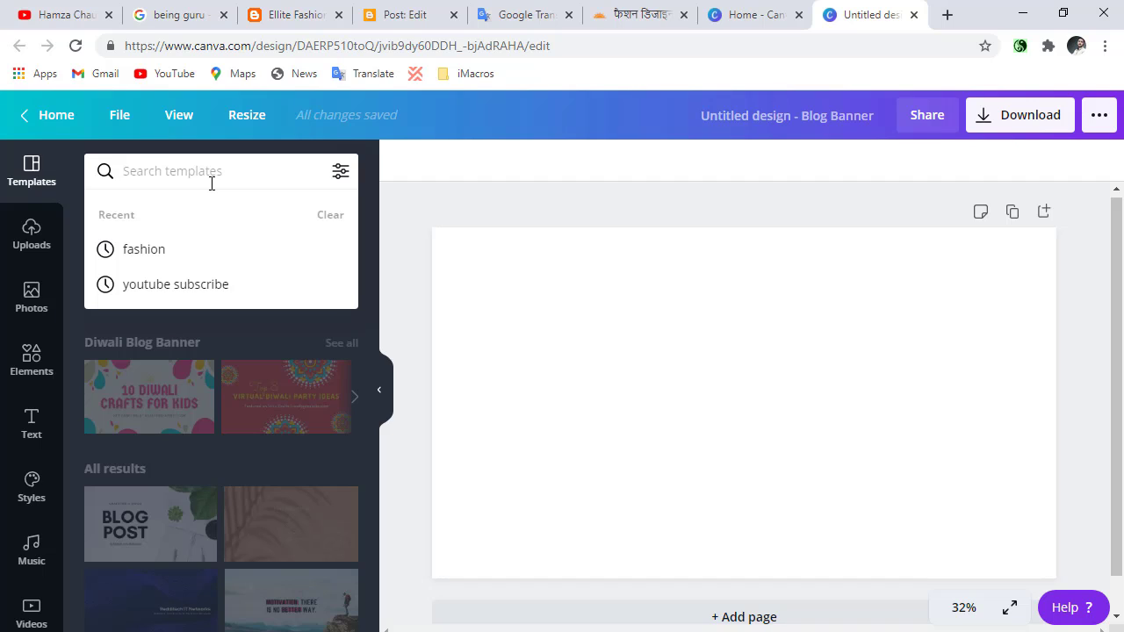
text(fashion)
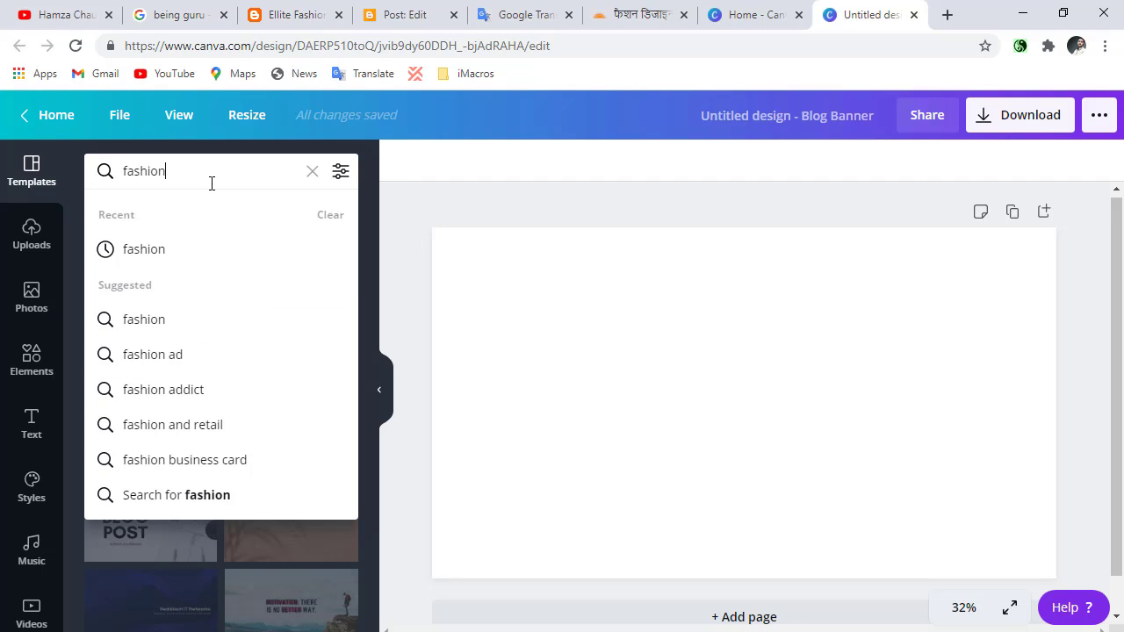
key(Return)
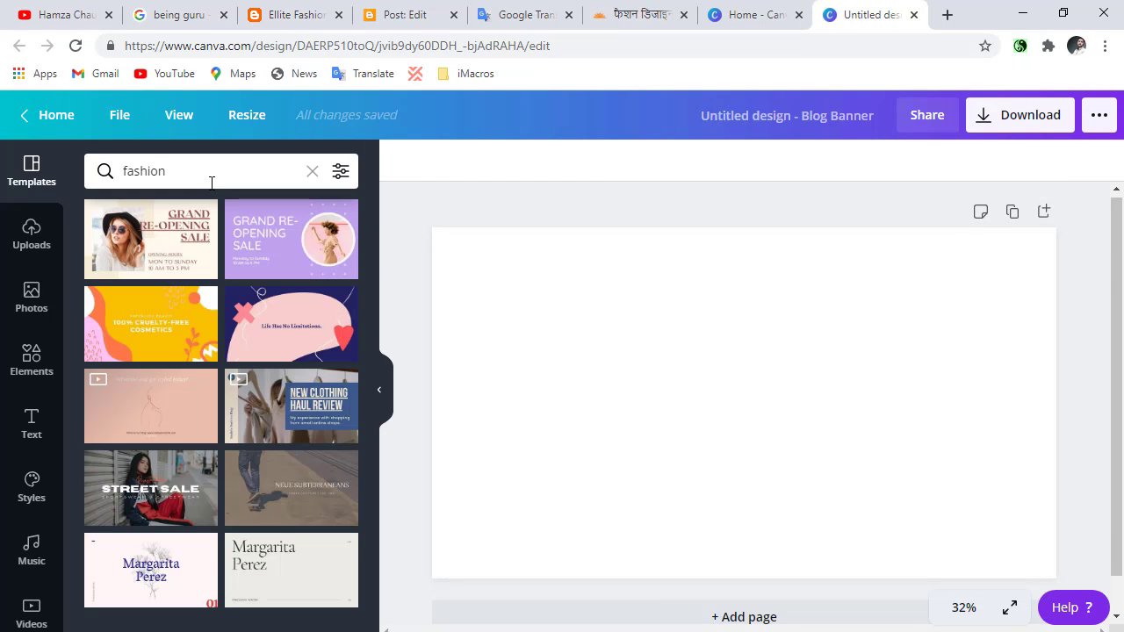
click(312, 230)
click(630, 255)
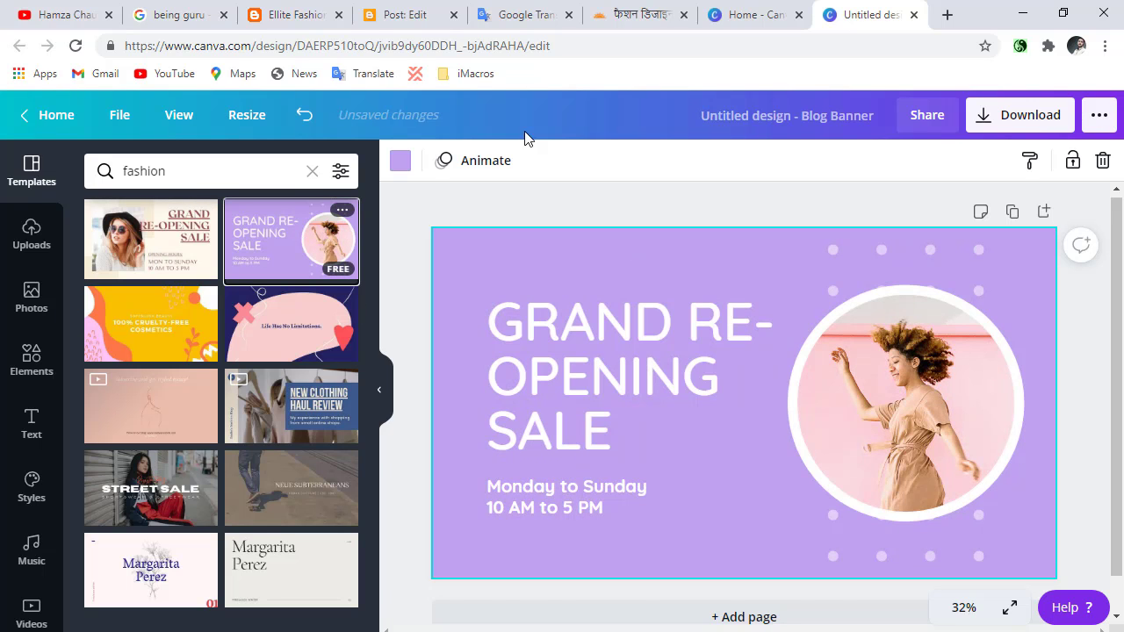
Look through the YouTube channel's playlists and uploaded videos, and return to the banner design.
click(98, 13)
scroll(522, 305, down, 2)
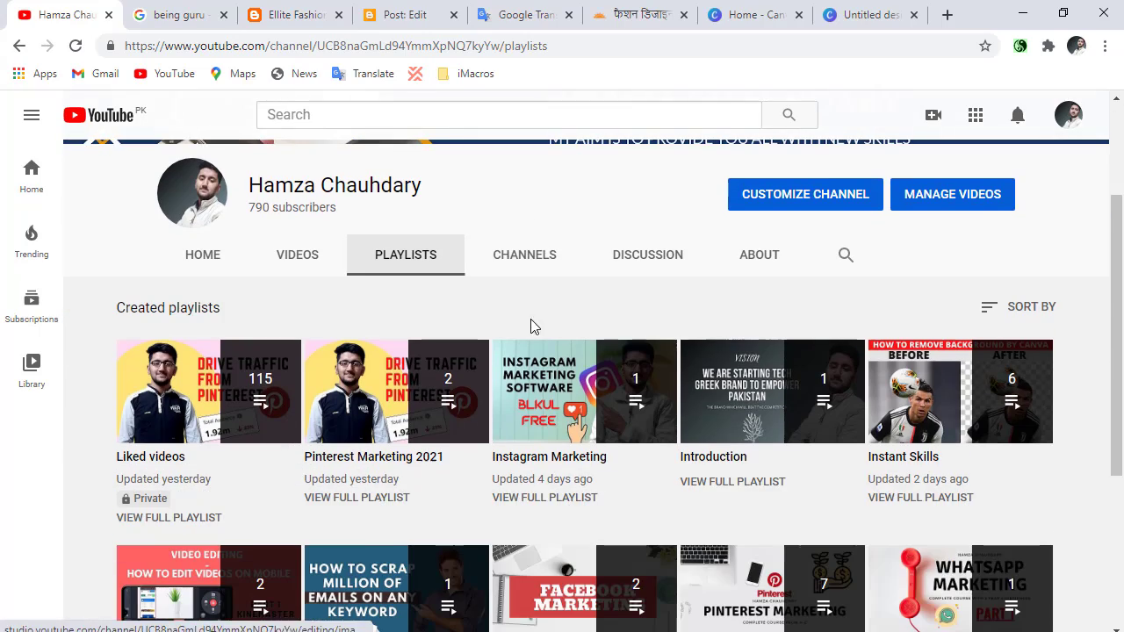
click(302, 254)
scroll(561, 373, down, 3)
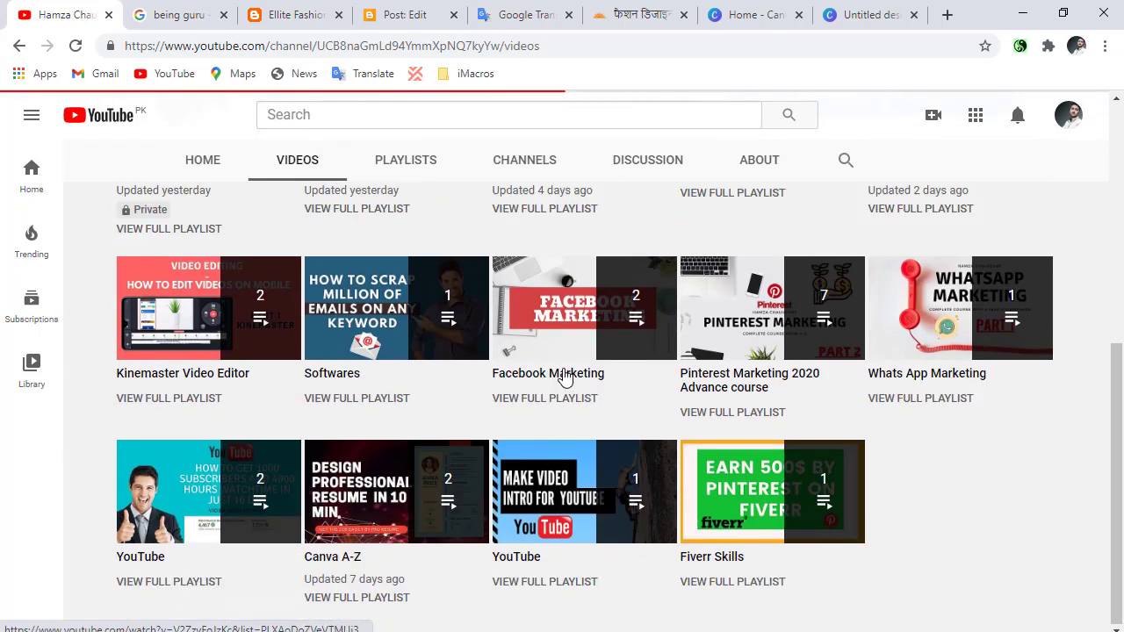
scroll(548, 376, down, 4)
scroll(542, 467, down, 3)
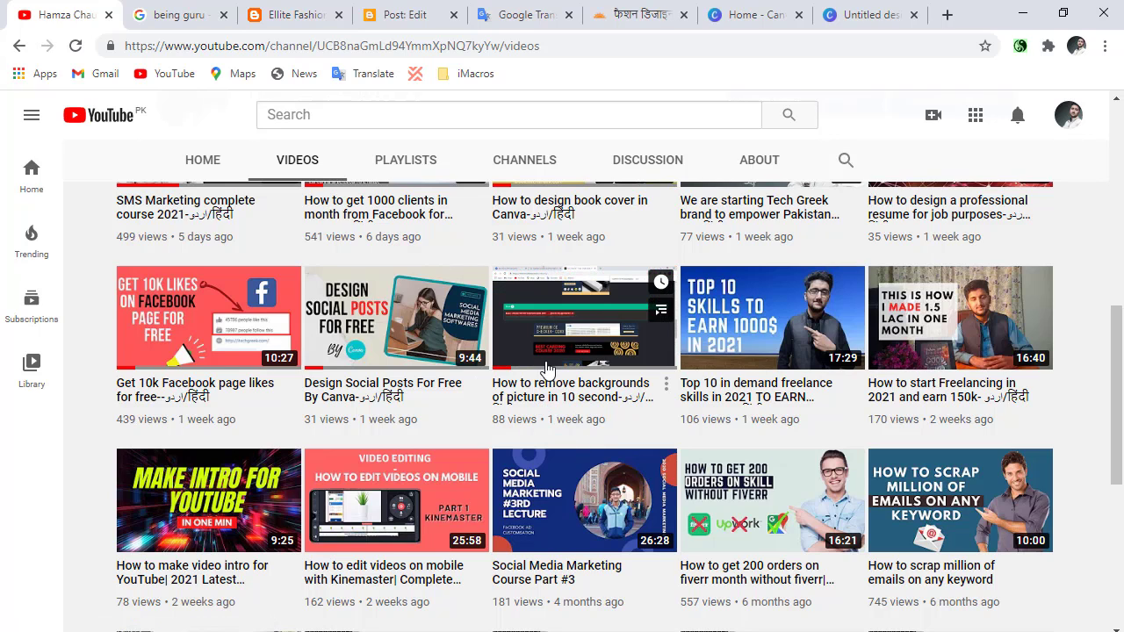
click(865, 15)
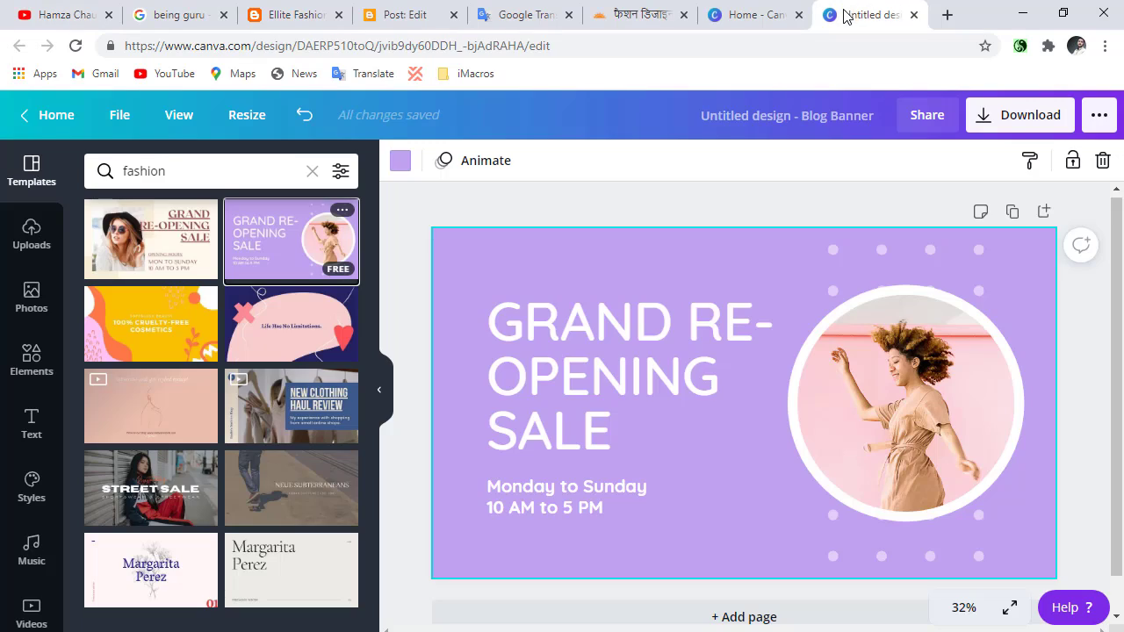
Clear the "Grand Re-Opening Sale" heading text from the banner.
click(617, 347)
double_click(617, 346)
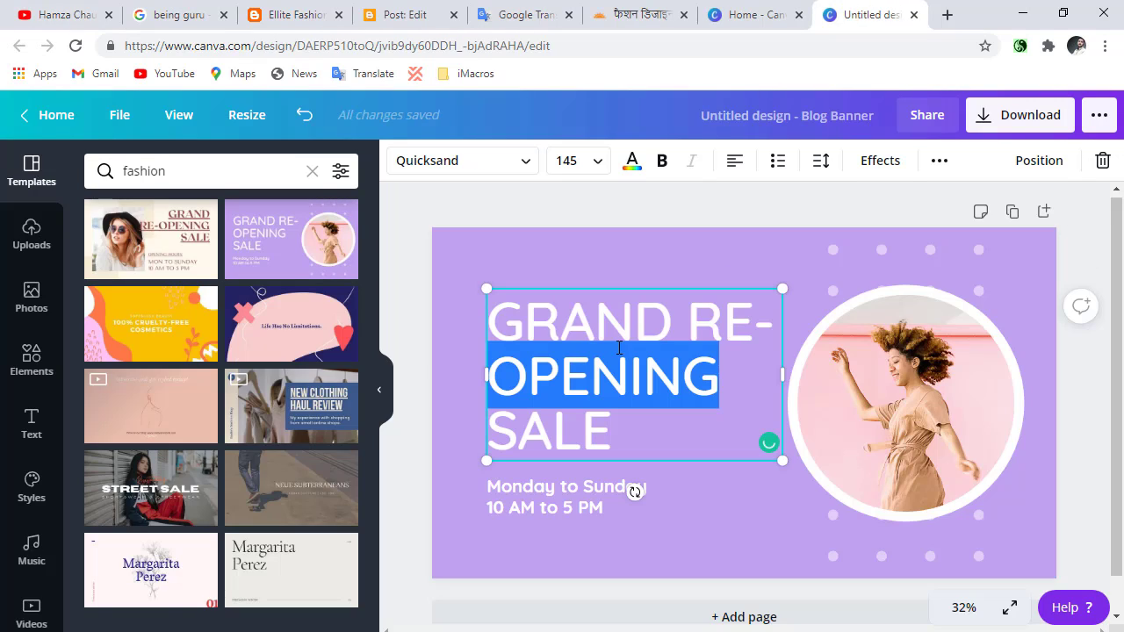
click(639, 430)
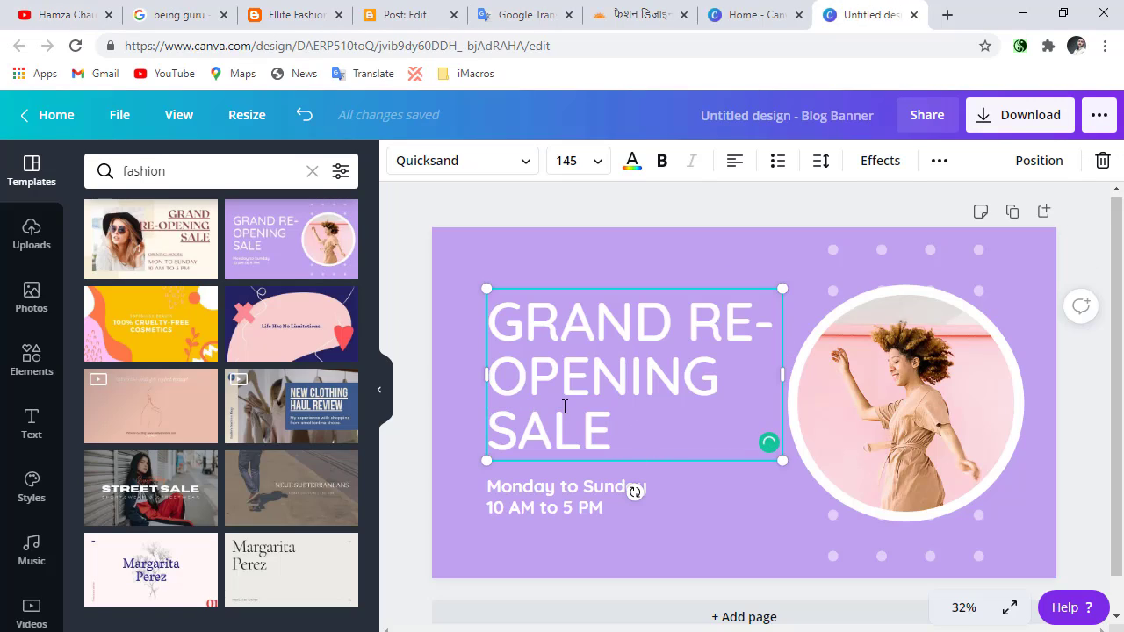
drag(524, 322, 617, 415)
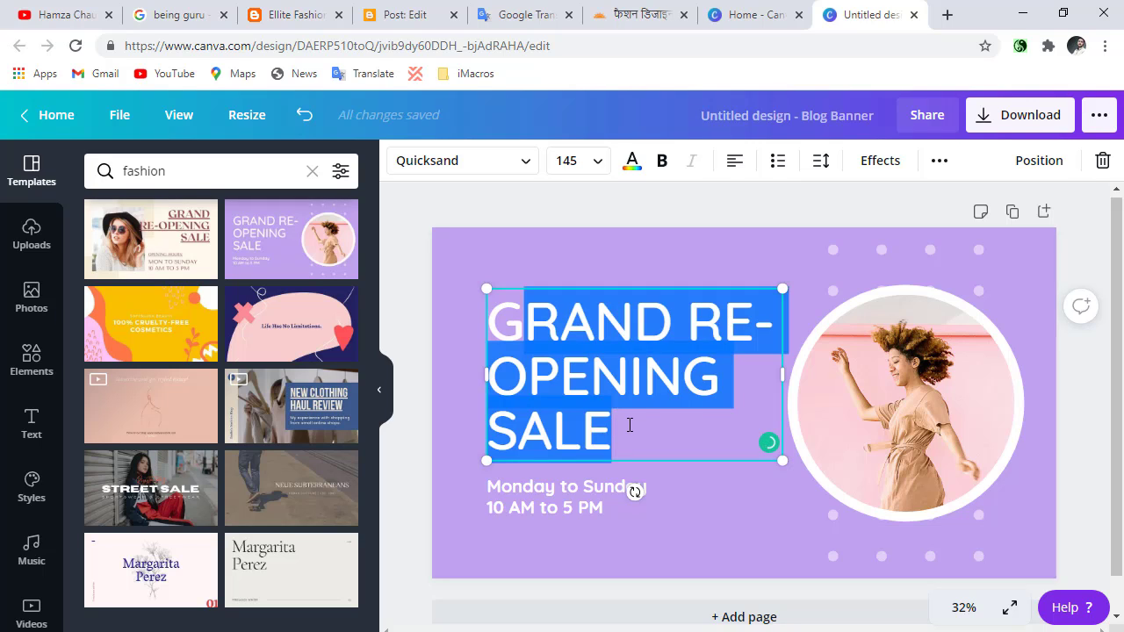
click(629, 425)
key(BackSpace)
key(BackSpace)
double_click(627, 424)
key(BackSpace)
click(626, 378)
key(BackSpace)
key(BackSpace)
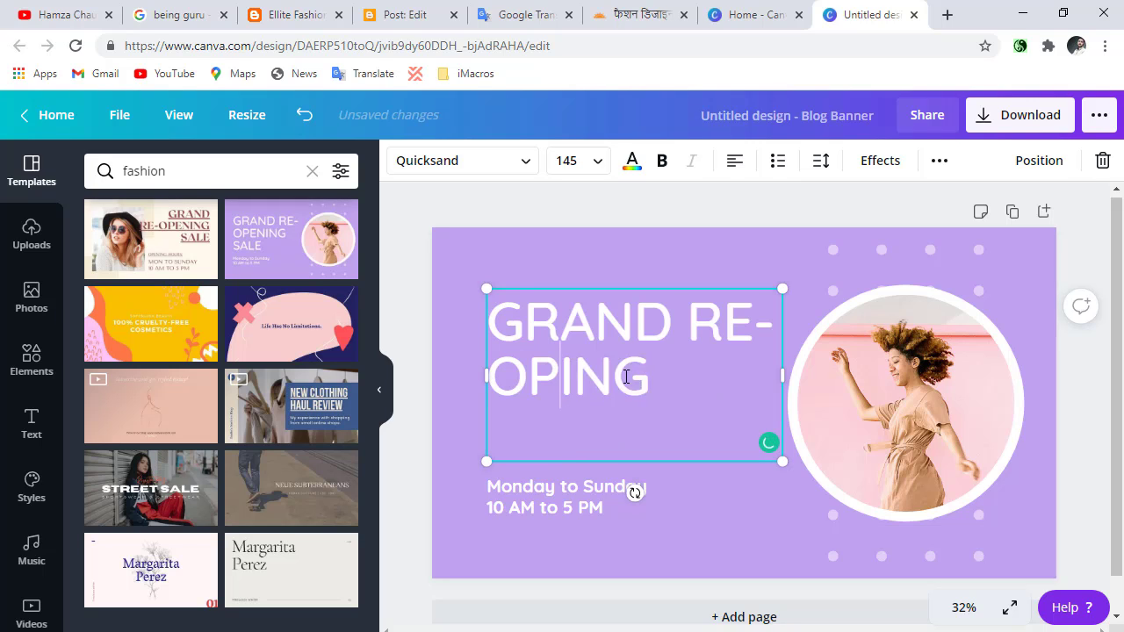
key(ctrl+a)
key(BackSpace)
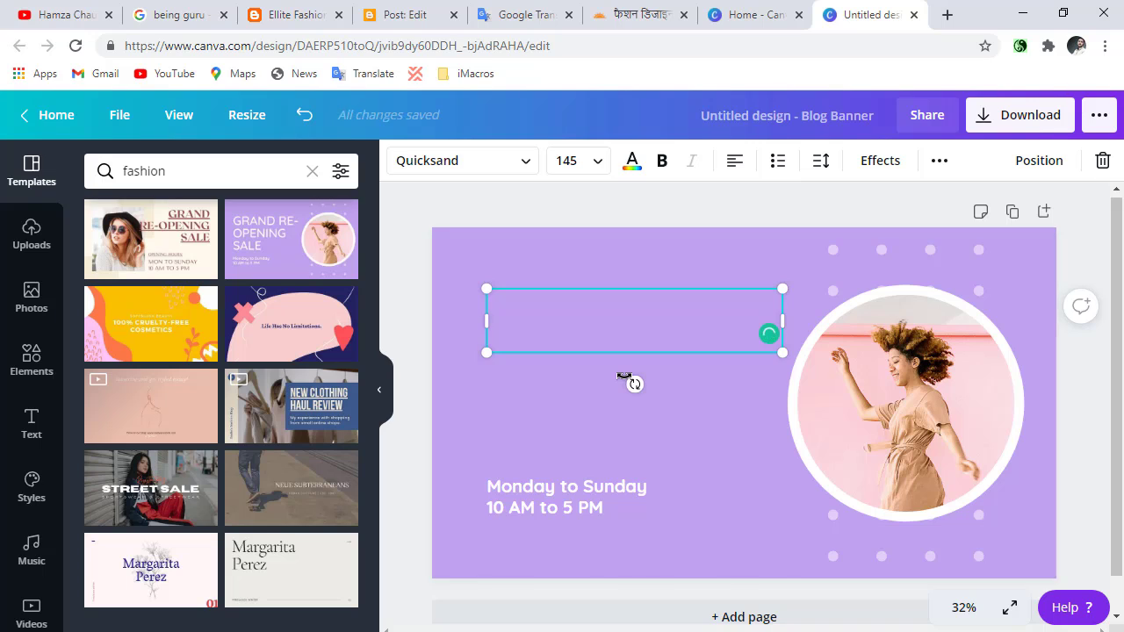
Paste the copied fashion designing paragraph into the heading, widen its text box and set the font size to 80.
key(ctrl+v)
drag(792, 465, 1000, 465)
key(ctrl+a)
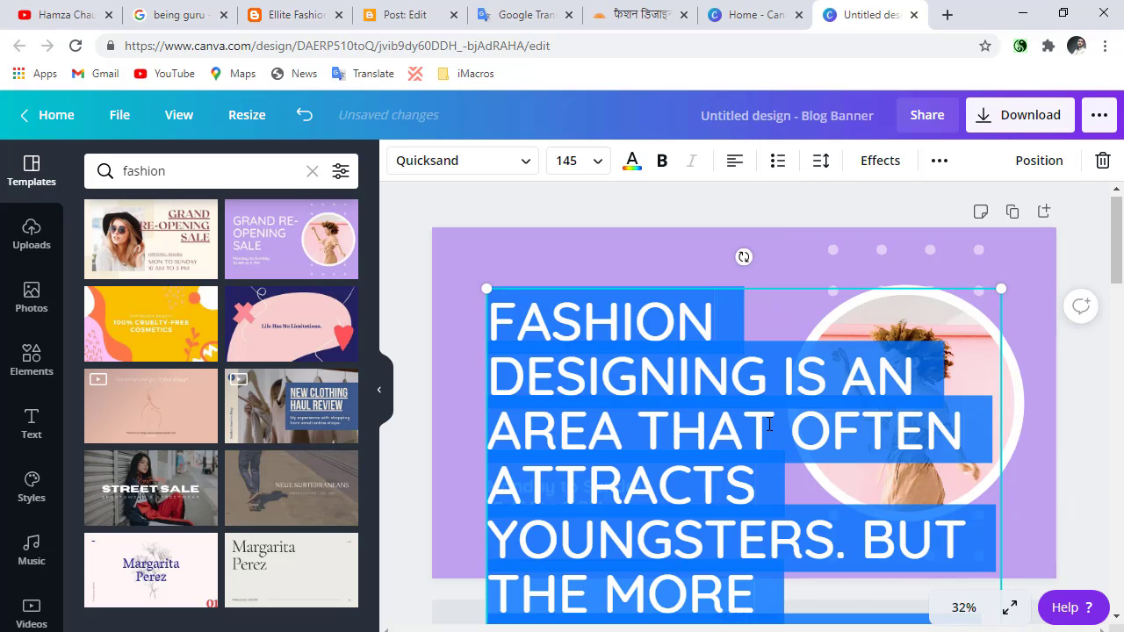
click(594, 163)
scroll(605, 289, down, 3)
scroll(589, 386, down, 2)
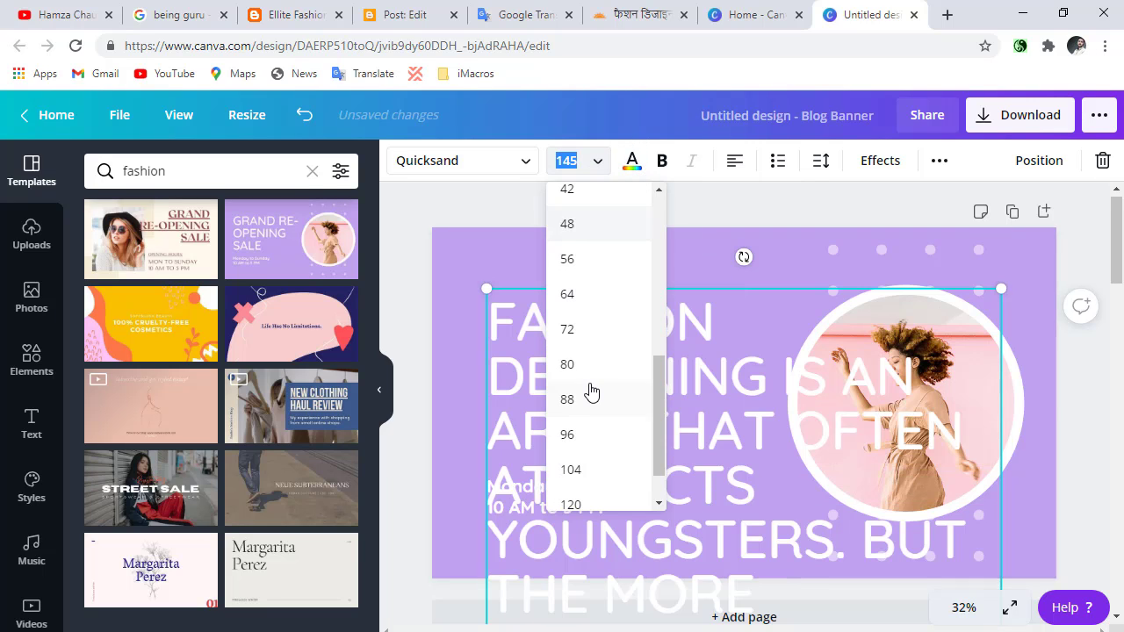
click(590, 361)
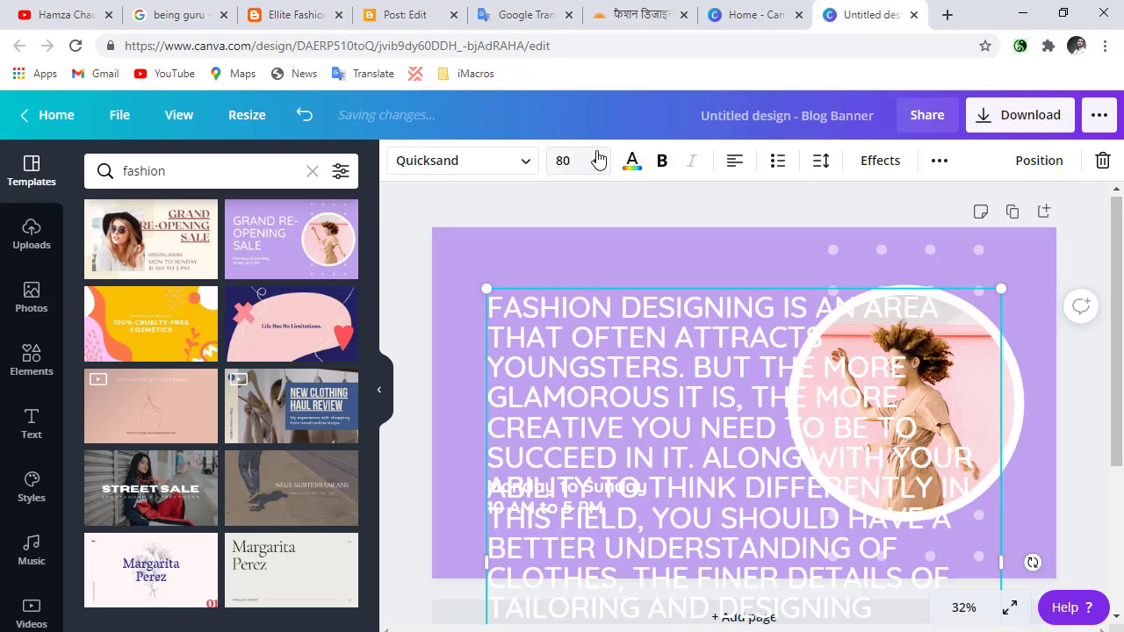
Replace the heading's paragraph with the Blogger post title "Want to be a fashion designer? Here are the courses and the possibilities".
double_click(635, 419)
key(ctrl+a)
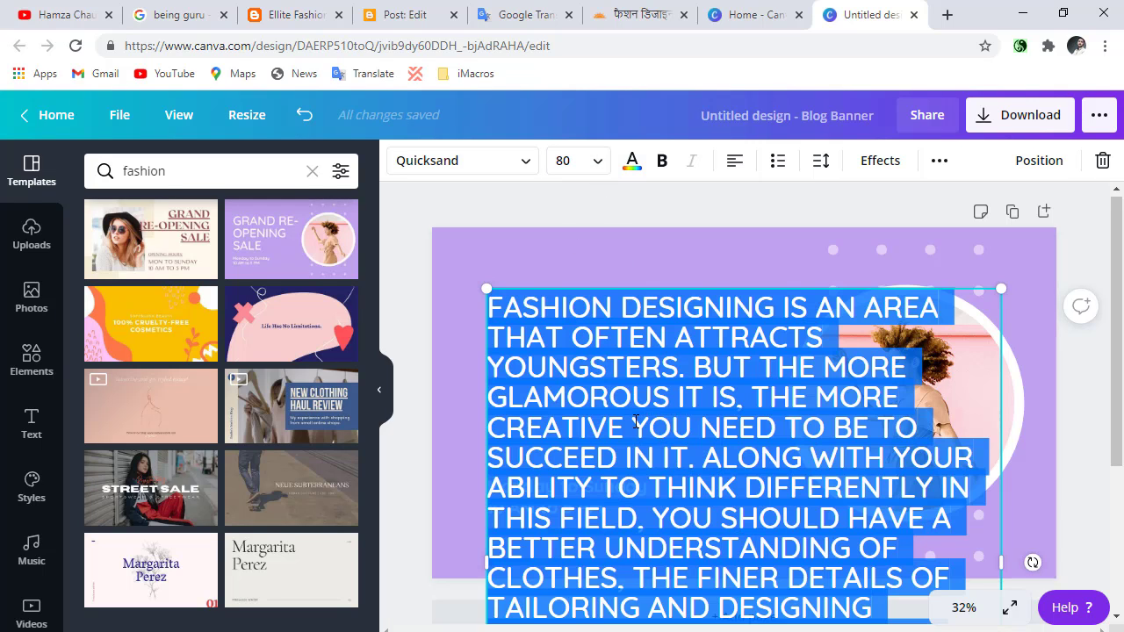
key(Delete)
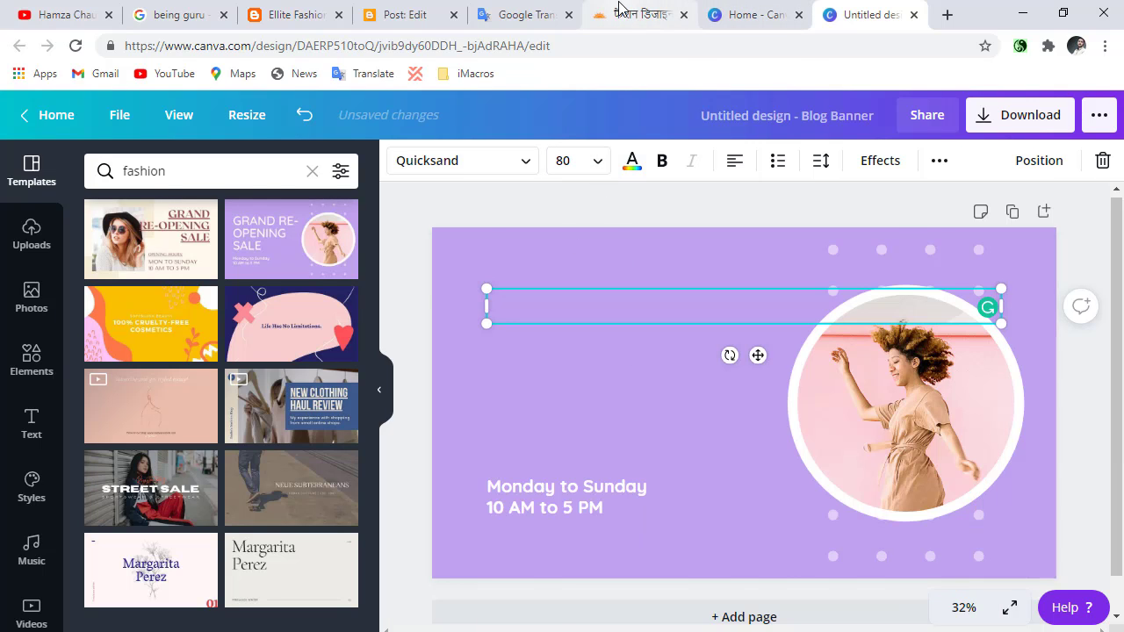
click(620, 8)
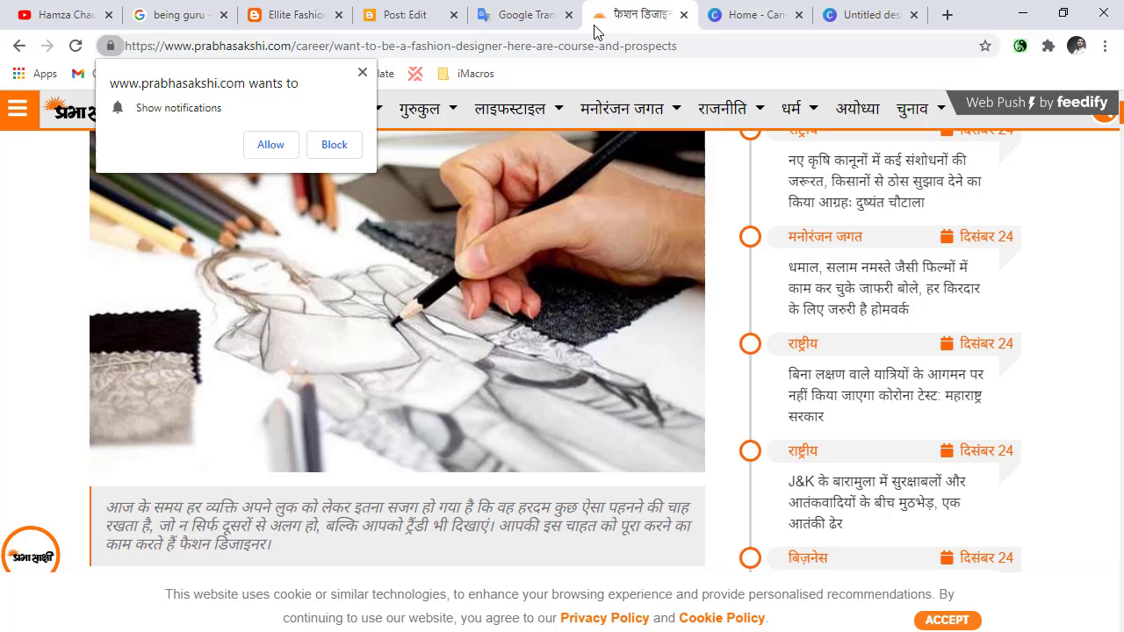
click(413, 14)
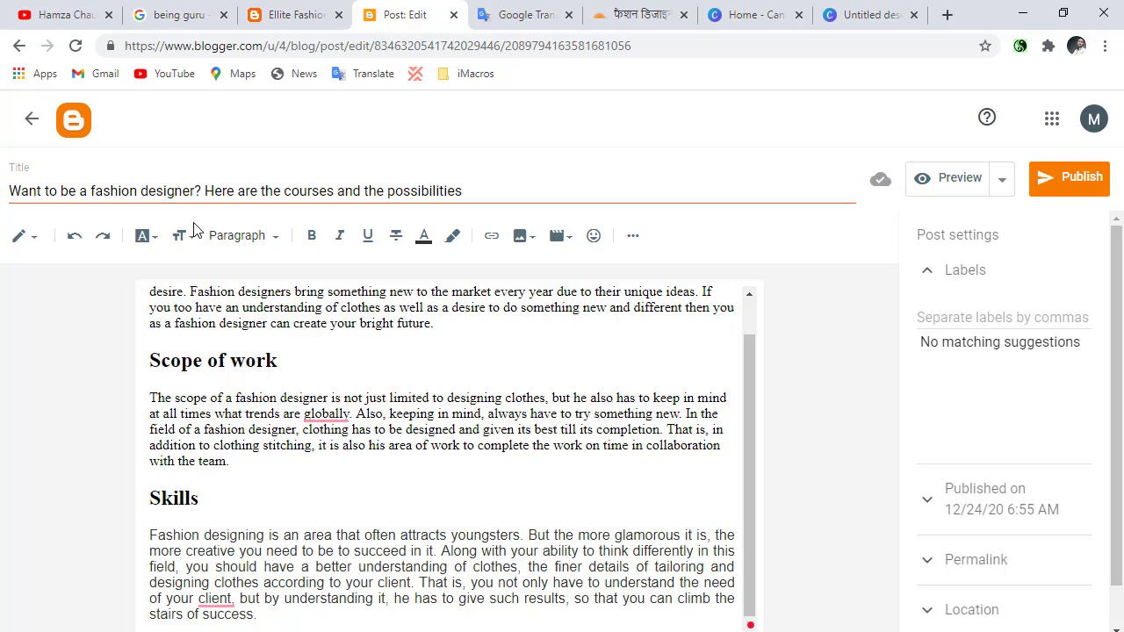
triple_click(231, 193)
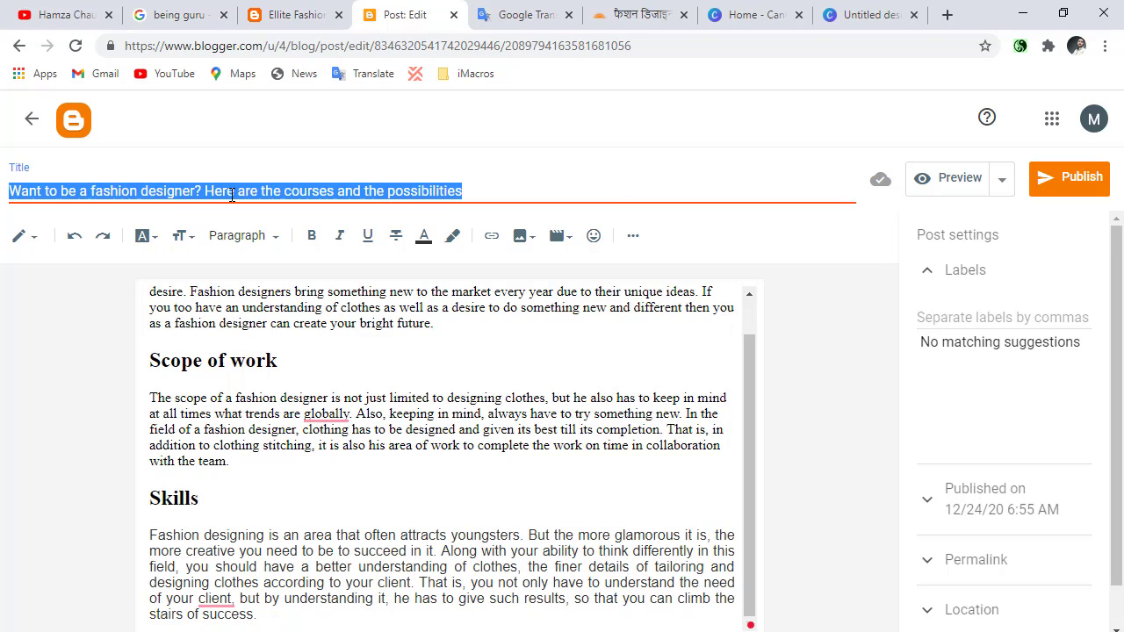
click(821, 11)
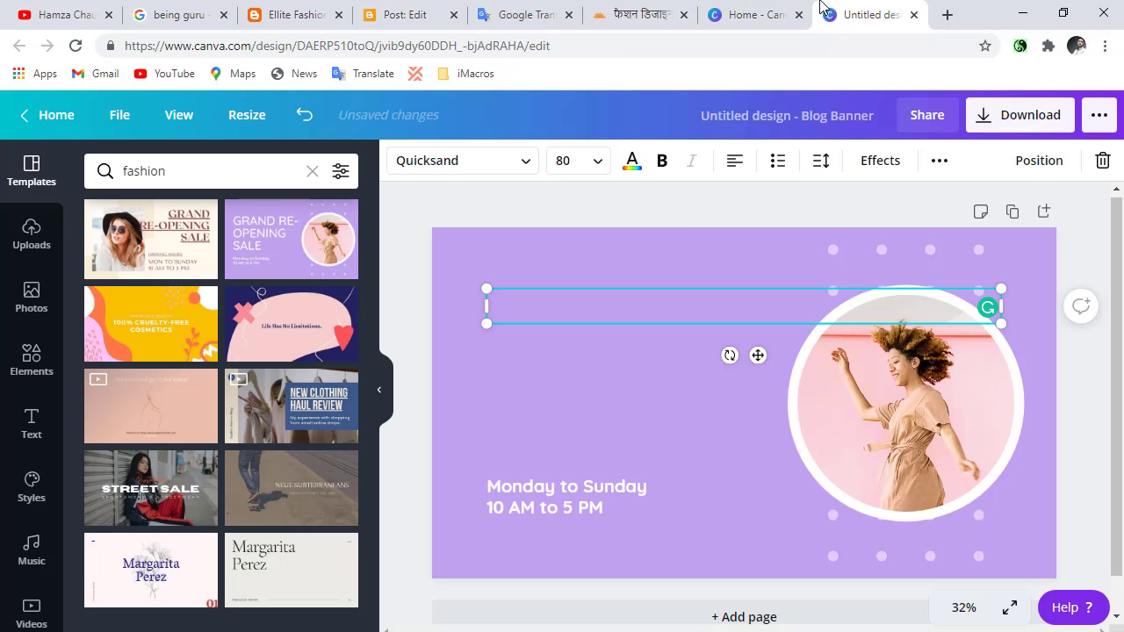
text(WANT TO BE A FASHION DESIGNER? HERE ARE THE COURSES AND THE POSSIBILITIES)
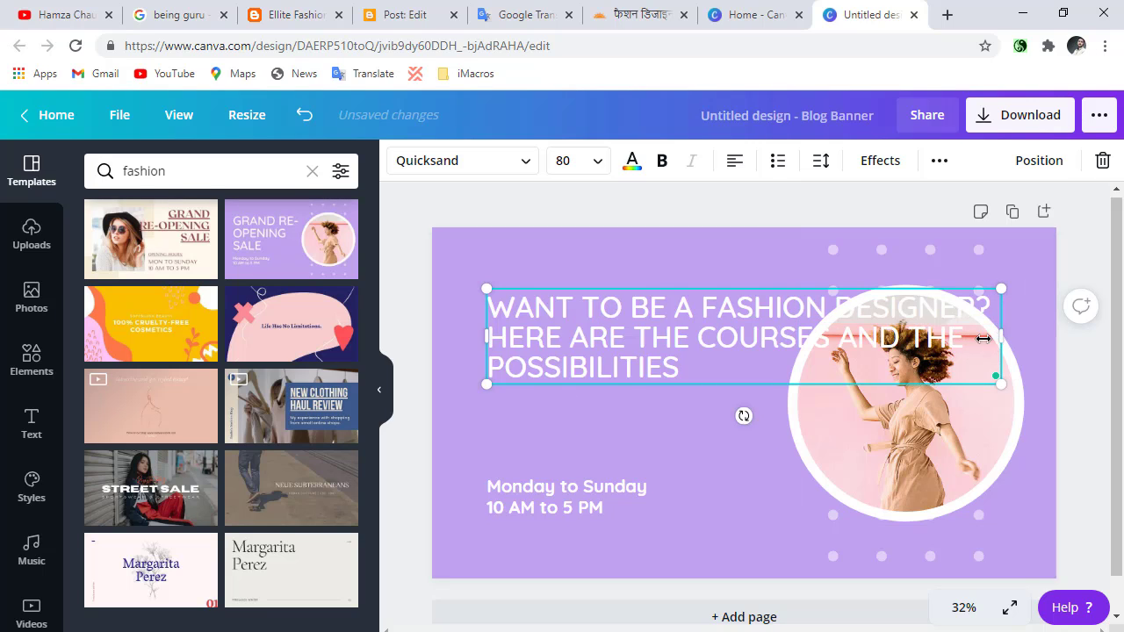
Narrow the heading's text box so it clears the circular photo and change the text color to black.
drag(983, 338, 780, 353)
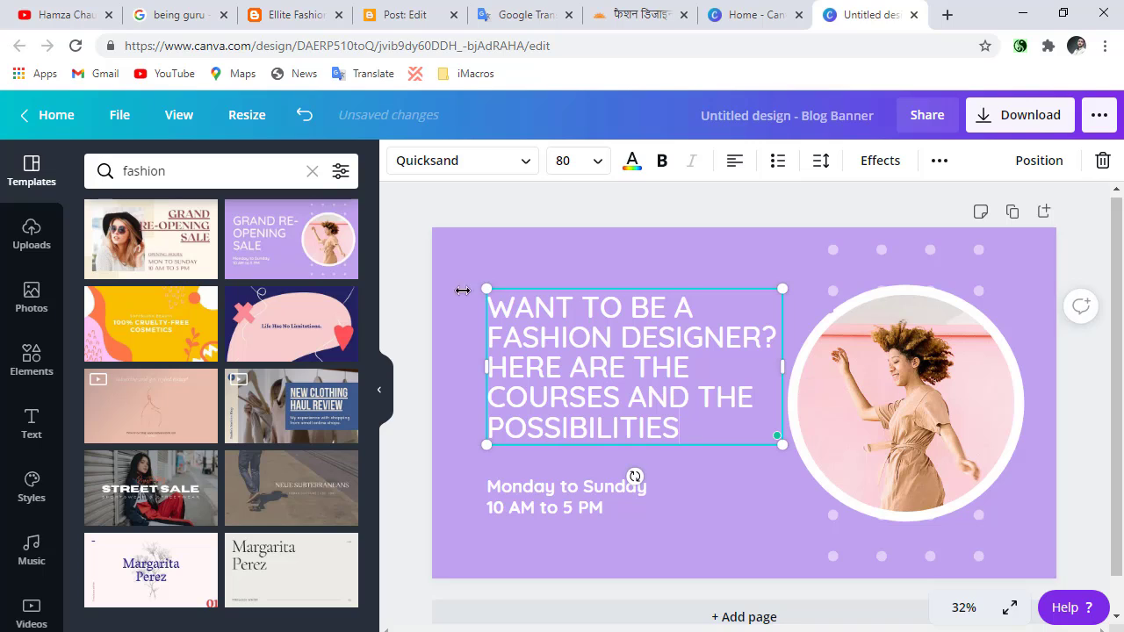
click(634, 163)
click(103, 497)
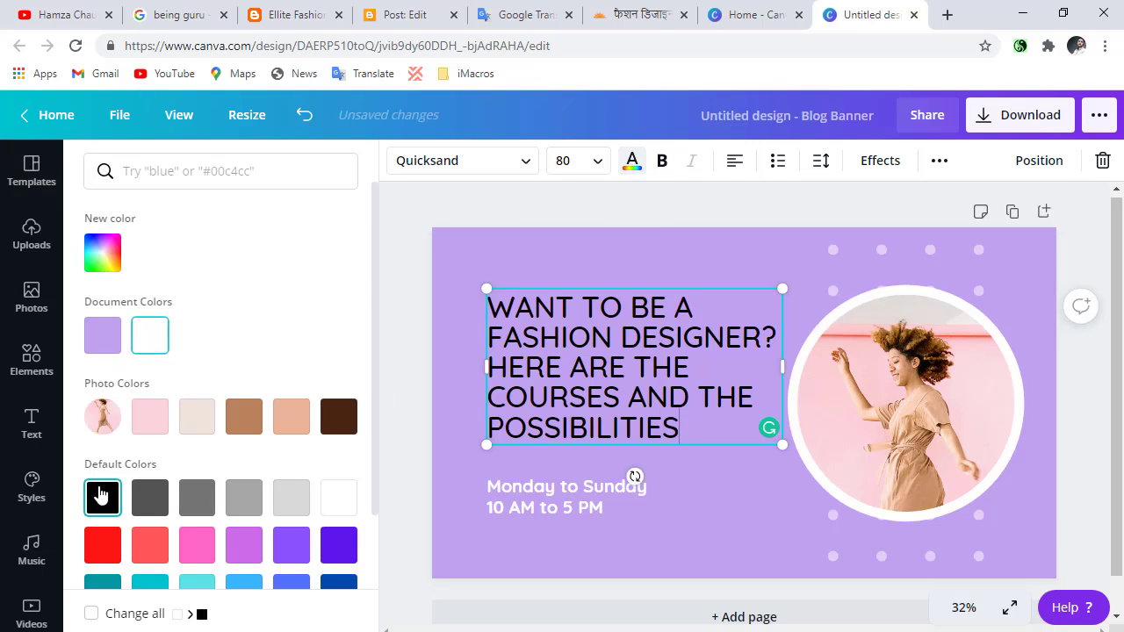
Delete the "Monday to Sunday" and "10 AM to 5 PM" lines below the banner heading.
click(662, 505)
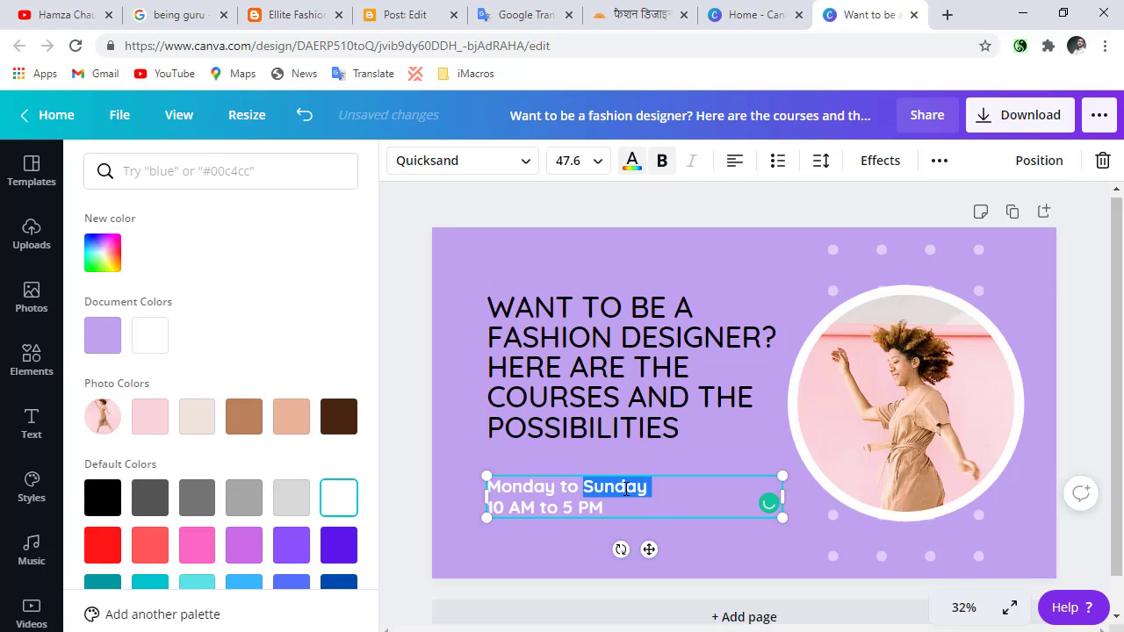
triple_click(626, 489)
key(BackSpace)
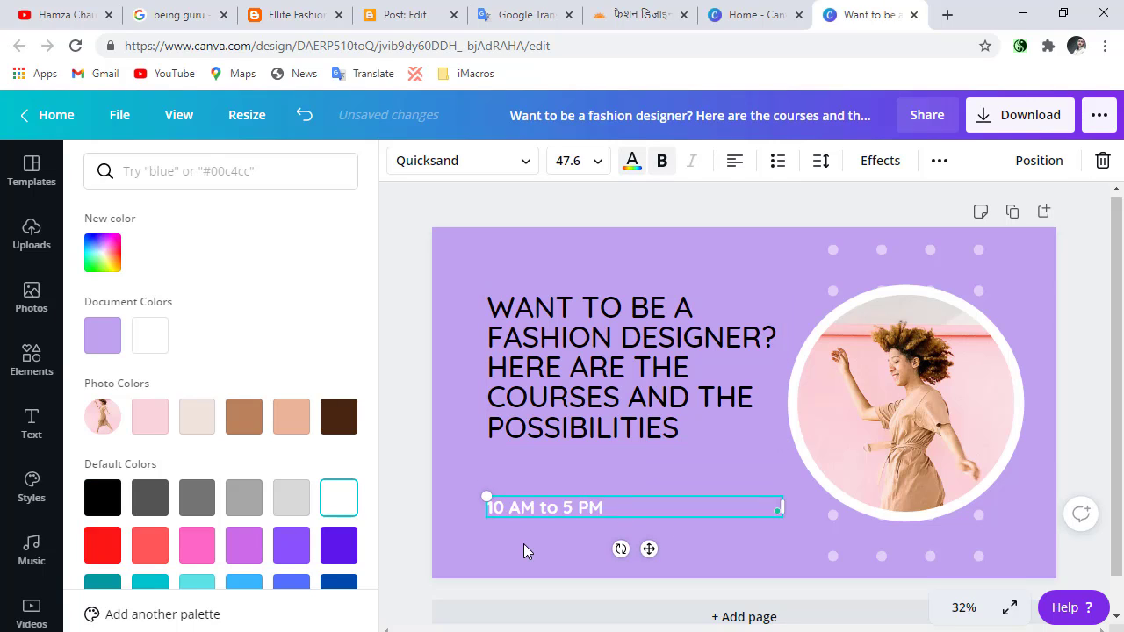
triple_click(556, 508)
key(BackSpace)
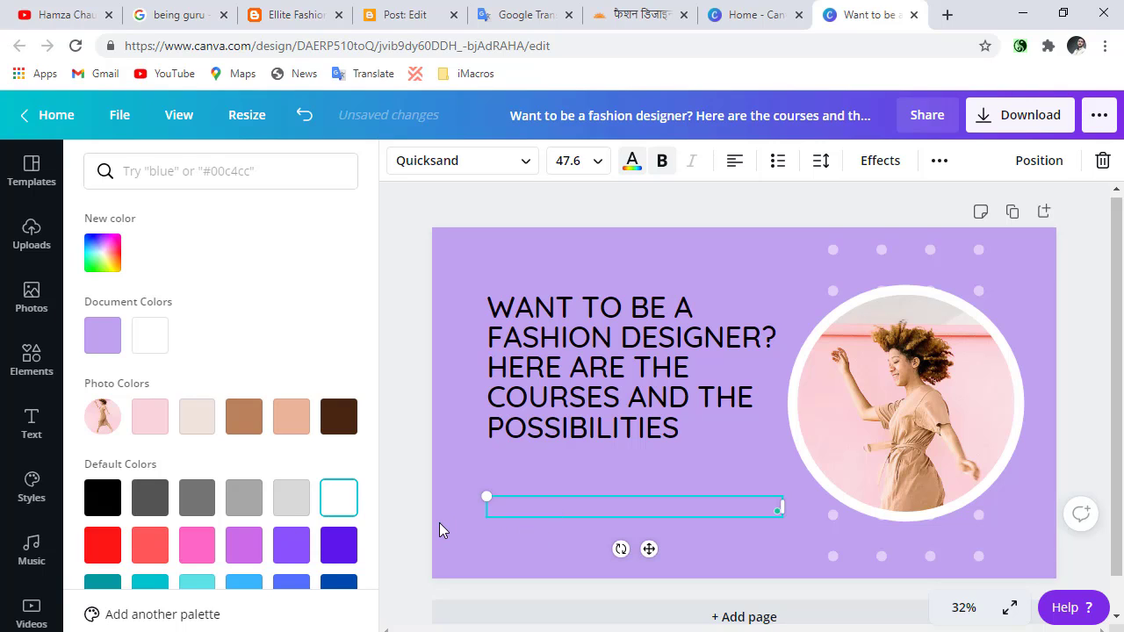
key(Escape)
Download the finished blog banner as a PNG file.
click(1018, 115)
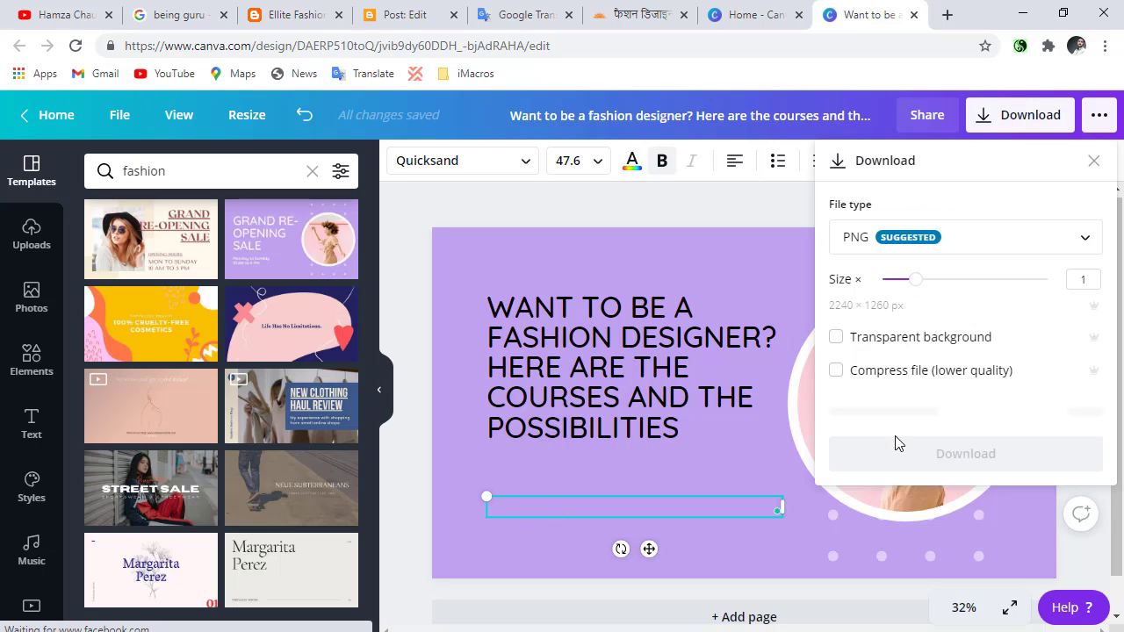
click(915, 412)
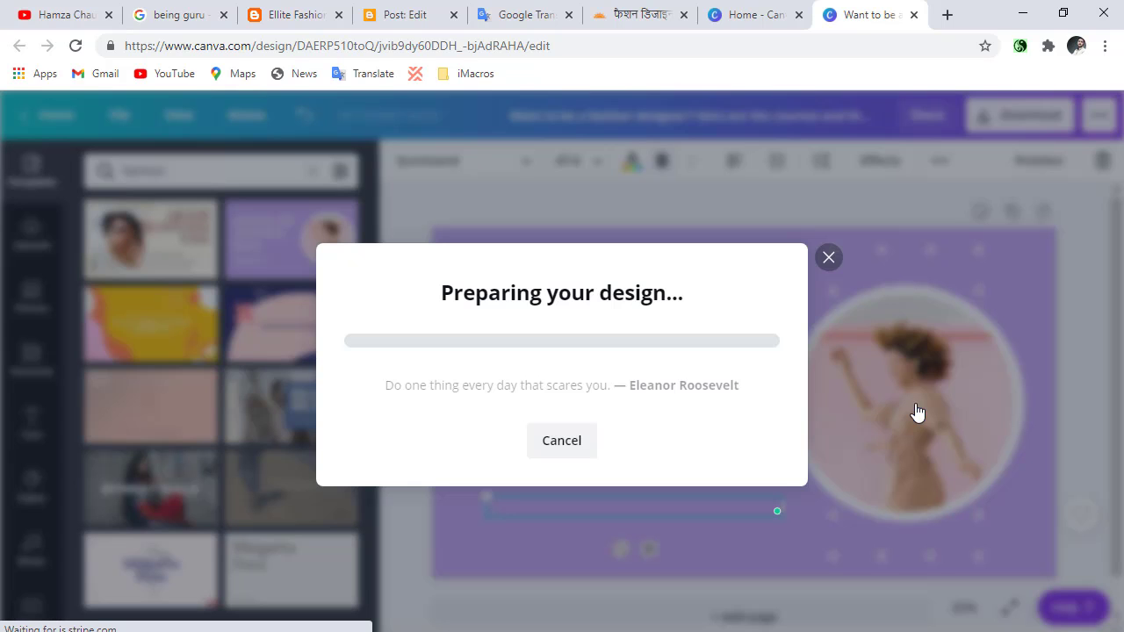
Switch to the Blogger post and insert the downloaded banner PNG on a new line between the introduction and the "Scope of work" heading.
click(412, 11)
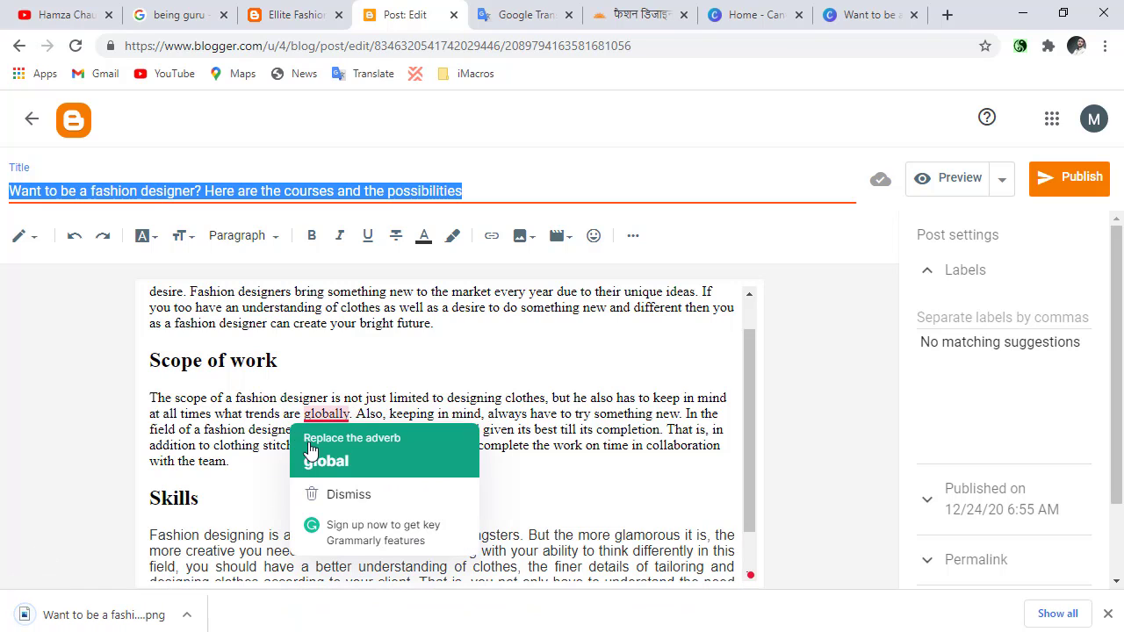
click(520, 336)
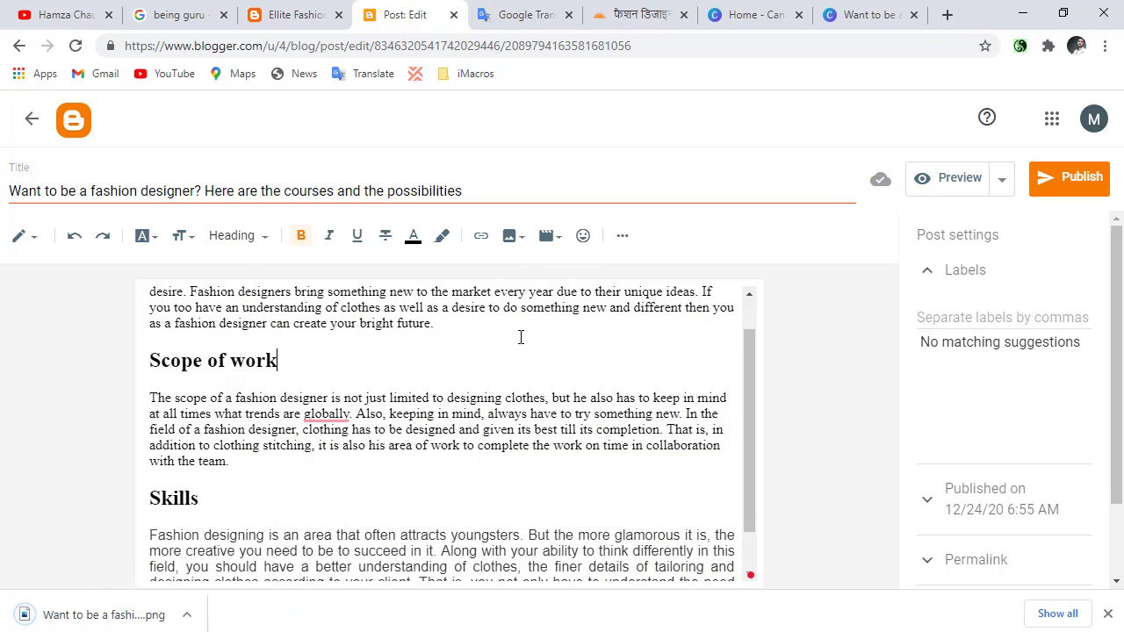
click(512, 324)
key(Return)
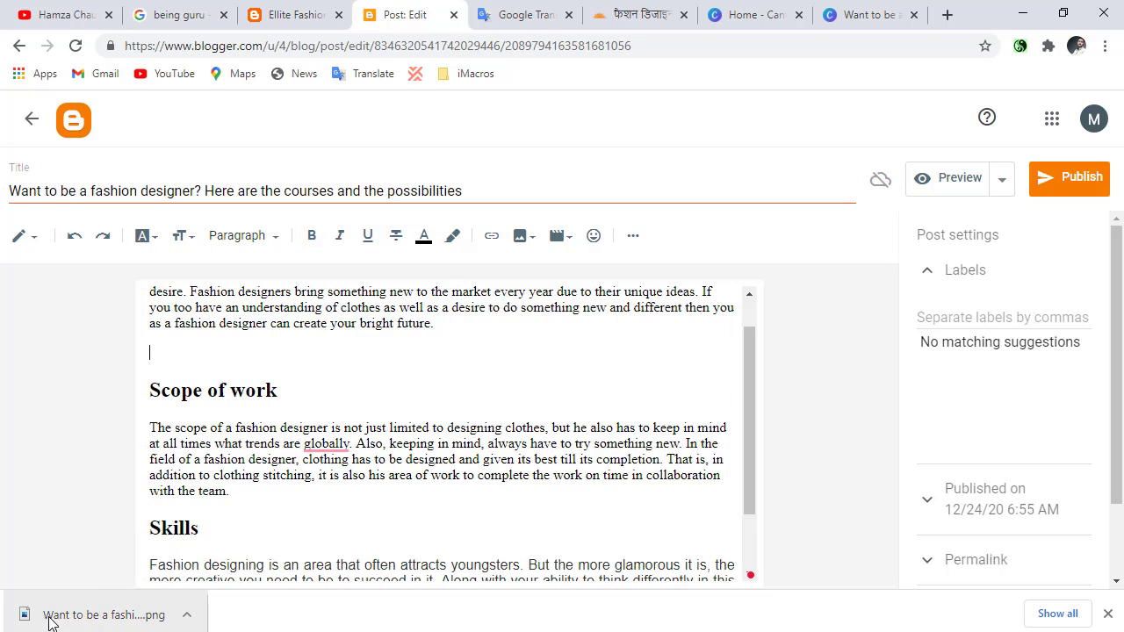
drag(99, 615, 215, 349)
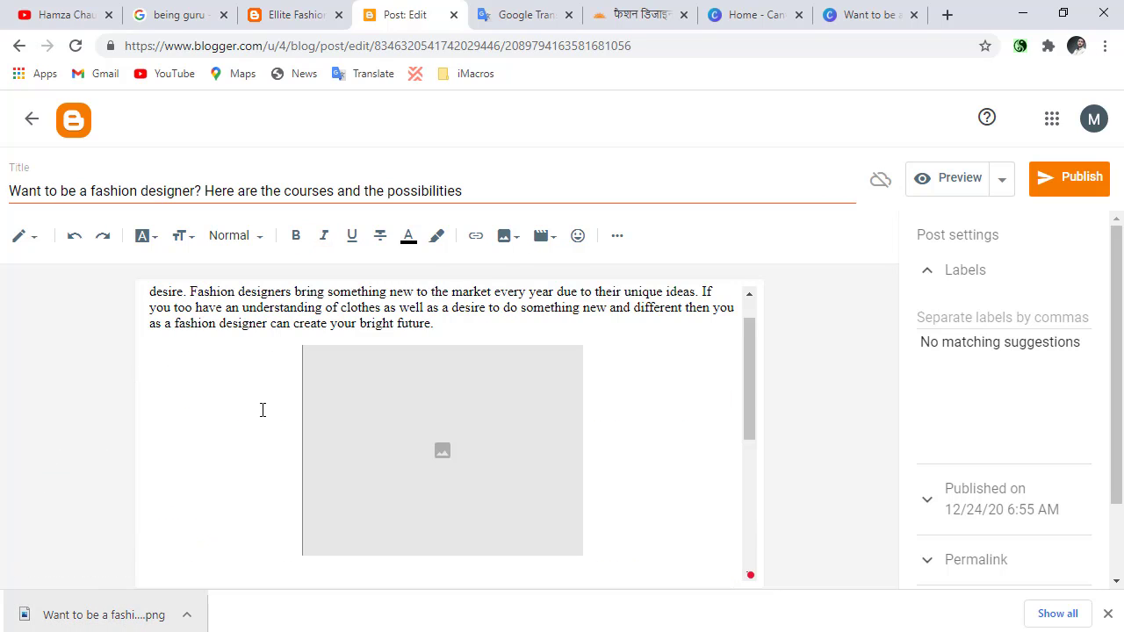
Check the banner's placement in the post and publish the post to the blog.
scroll(273, 417, down, 1)
scroll(421, 447, up, 2)
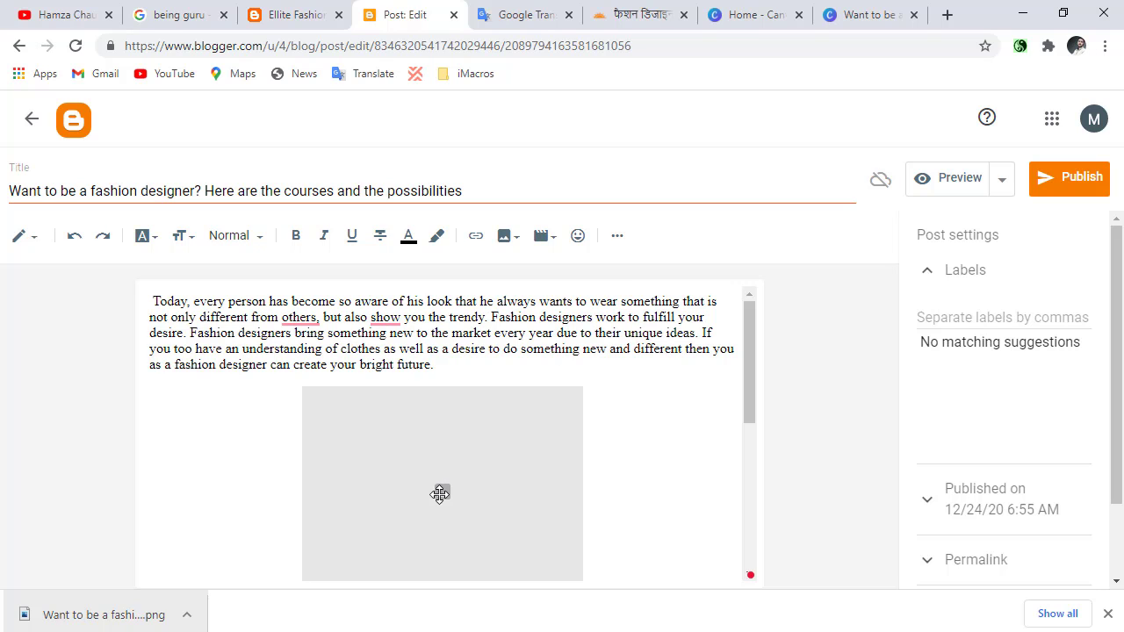
scroll(441, 492, down, 2)
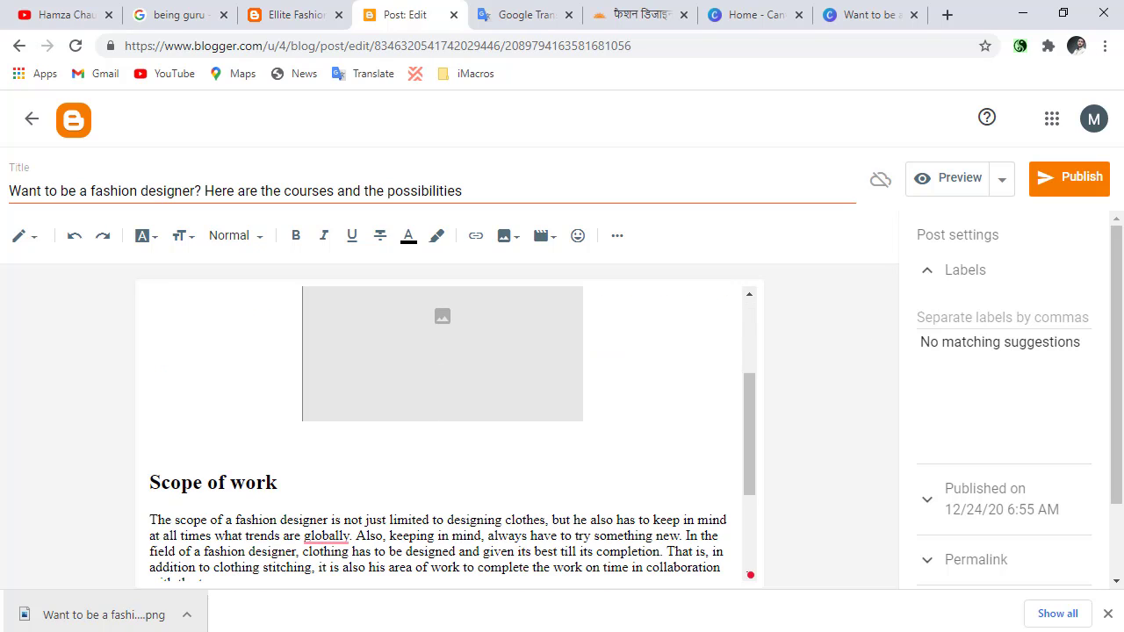
click(1063, 190)
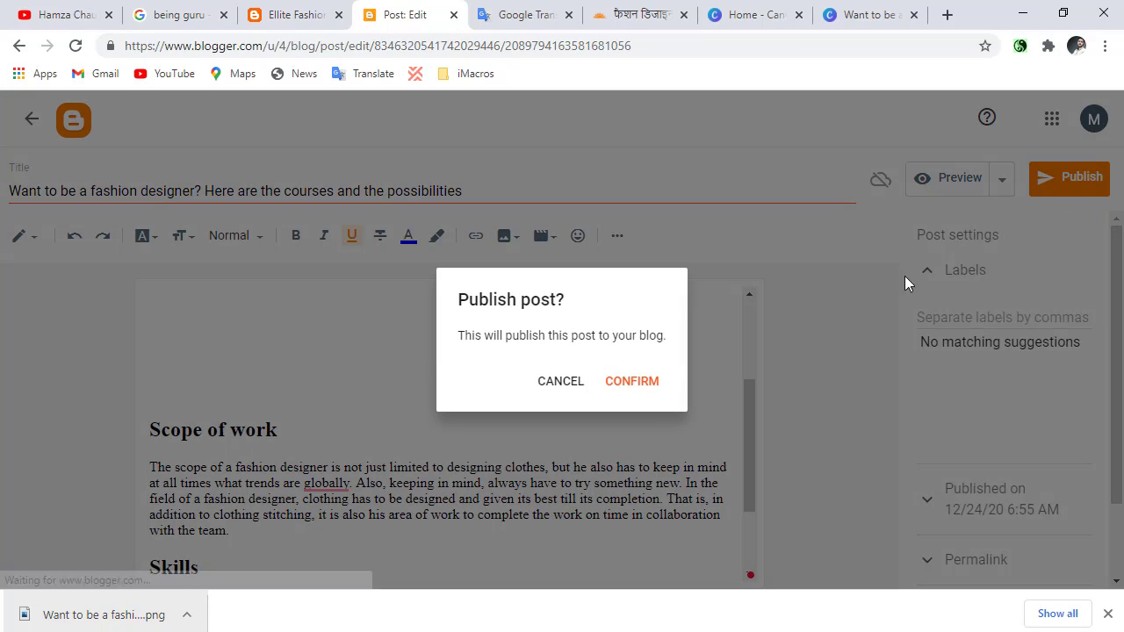
click(625, 381)
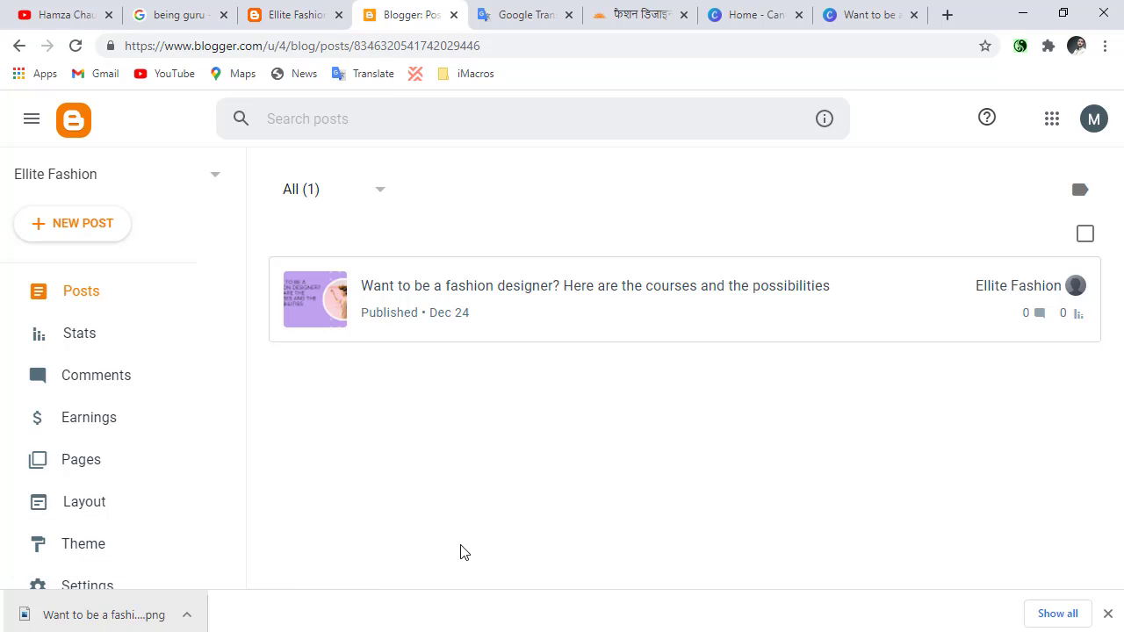
Open the published fashion designer post in a new tab to view its editor, and return to the post list.
right_click(434, 293)
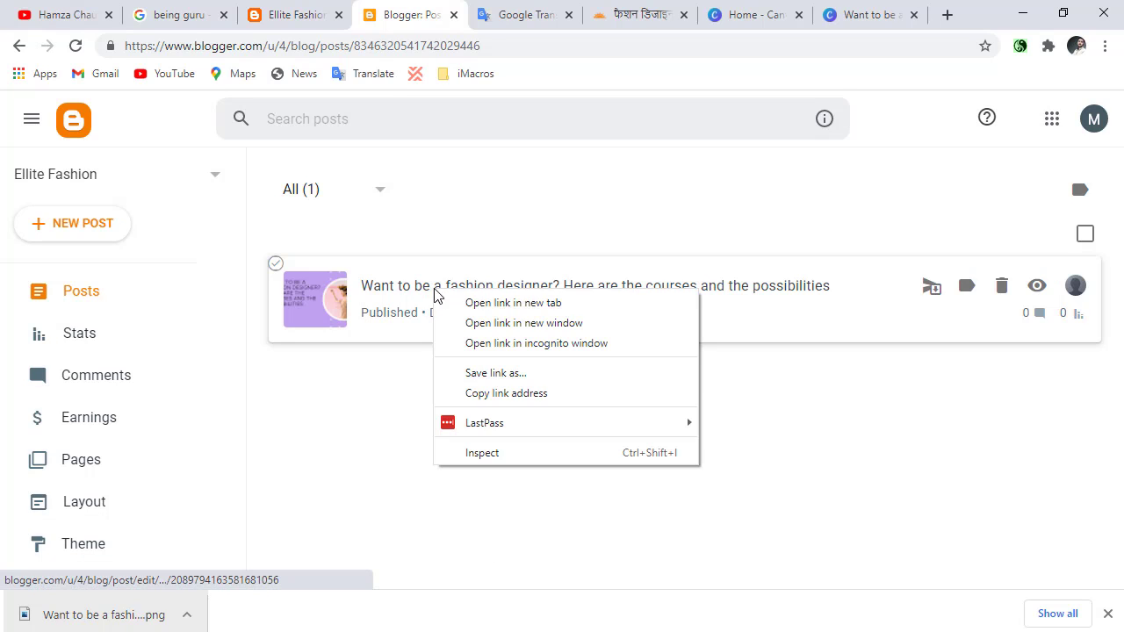
click(465, 304)
click(454, 14)
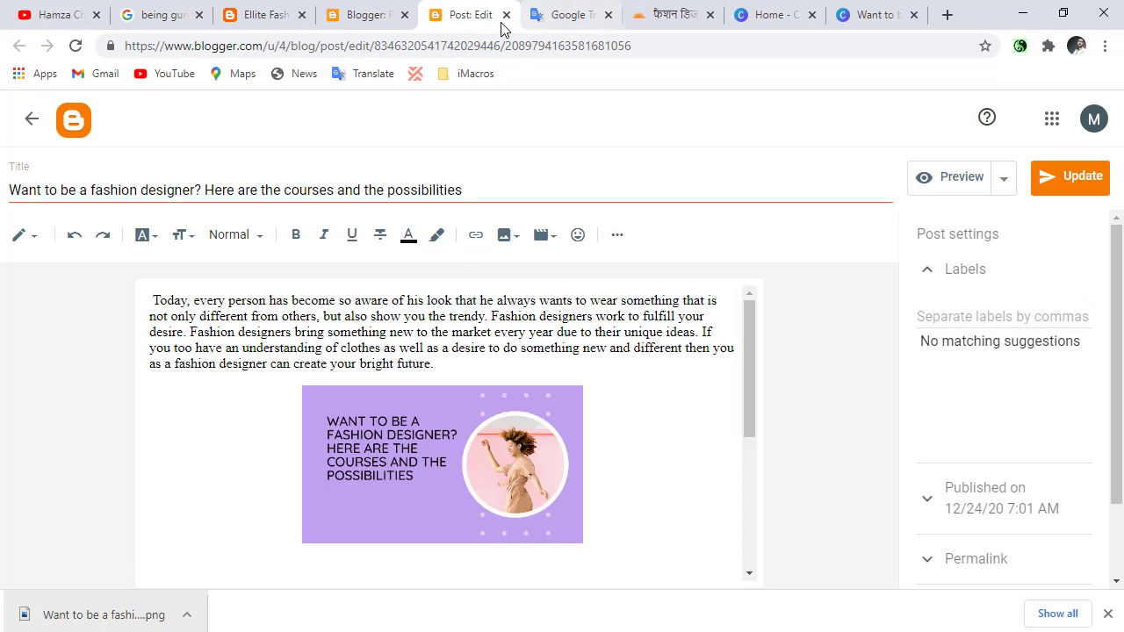
click(689, 14)
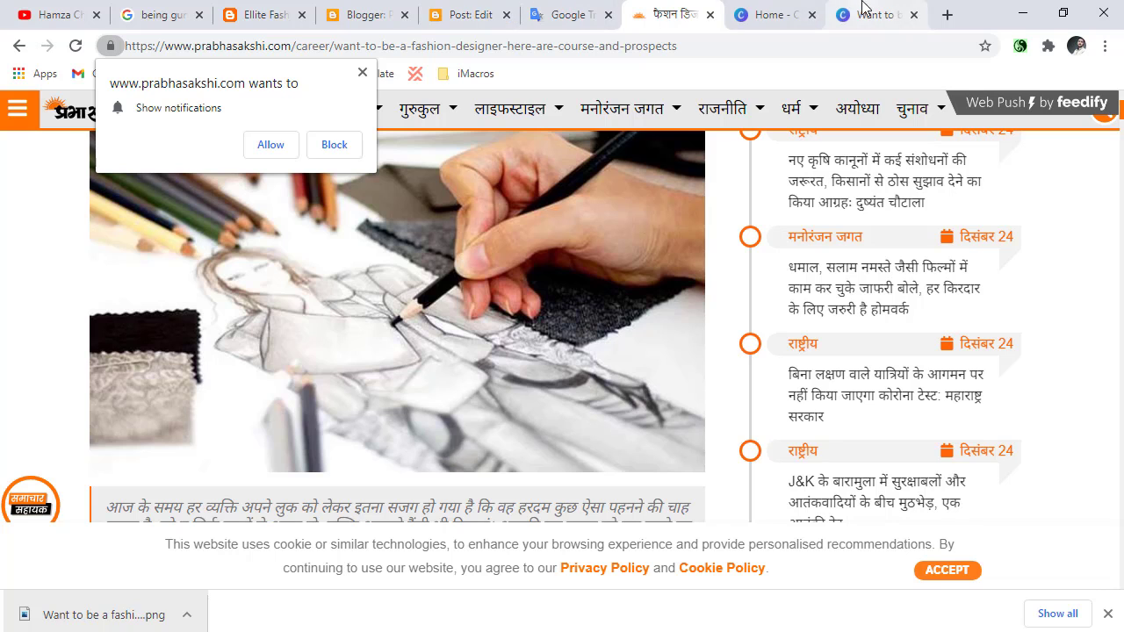
click(495, 11)
click(387, 9)
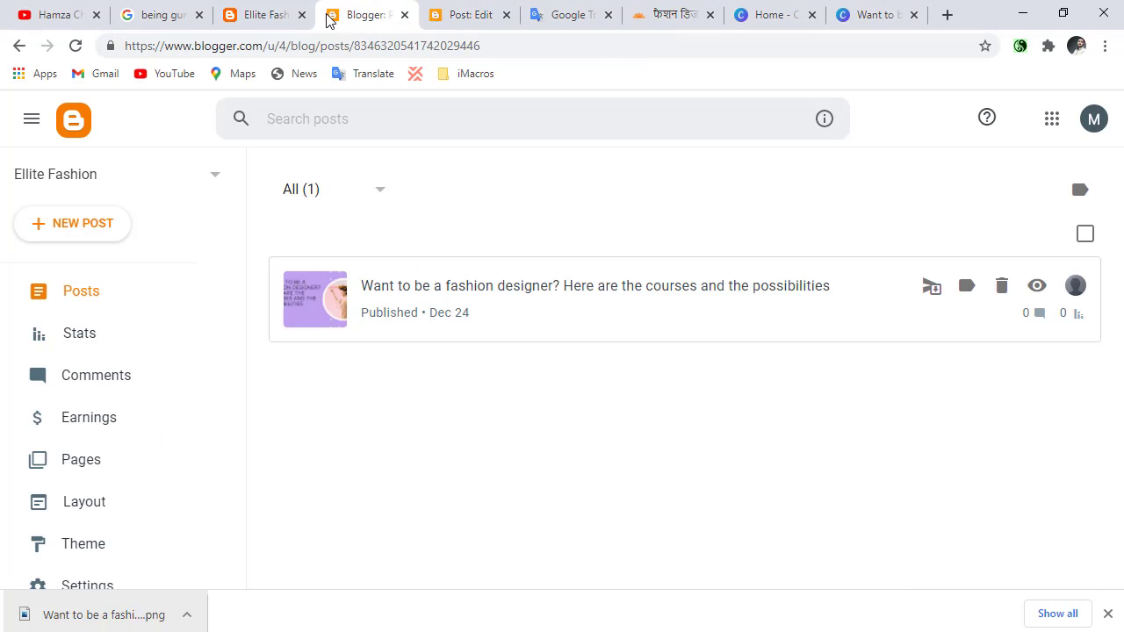
Reload the Ellite Fashion blog homepage and examine how the published post appears there.
click(285, 7)
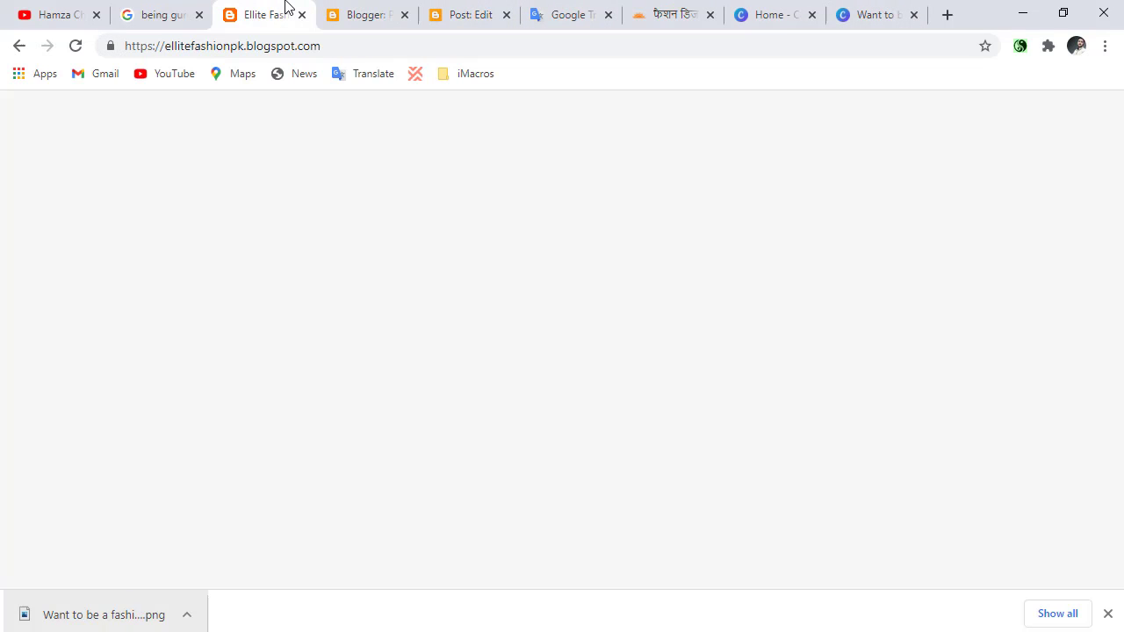
click(76, 45)
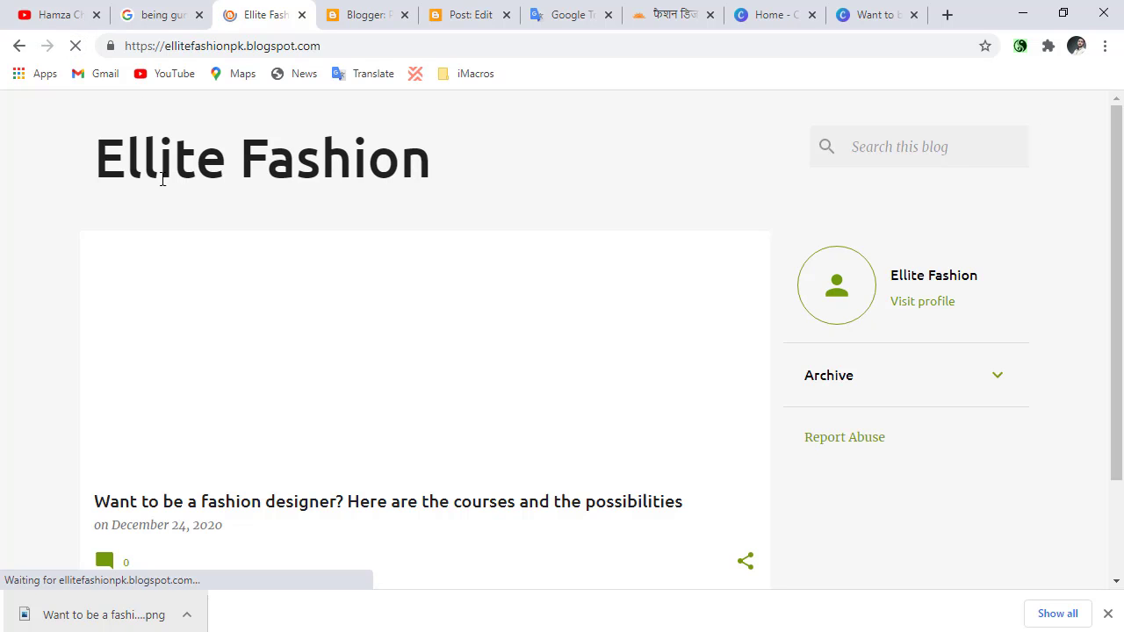
scroll(202, 369, down, 3)
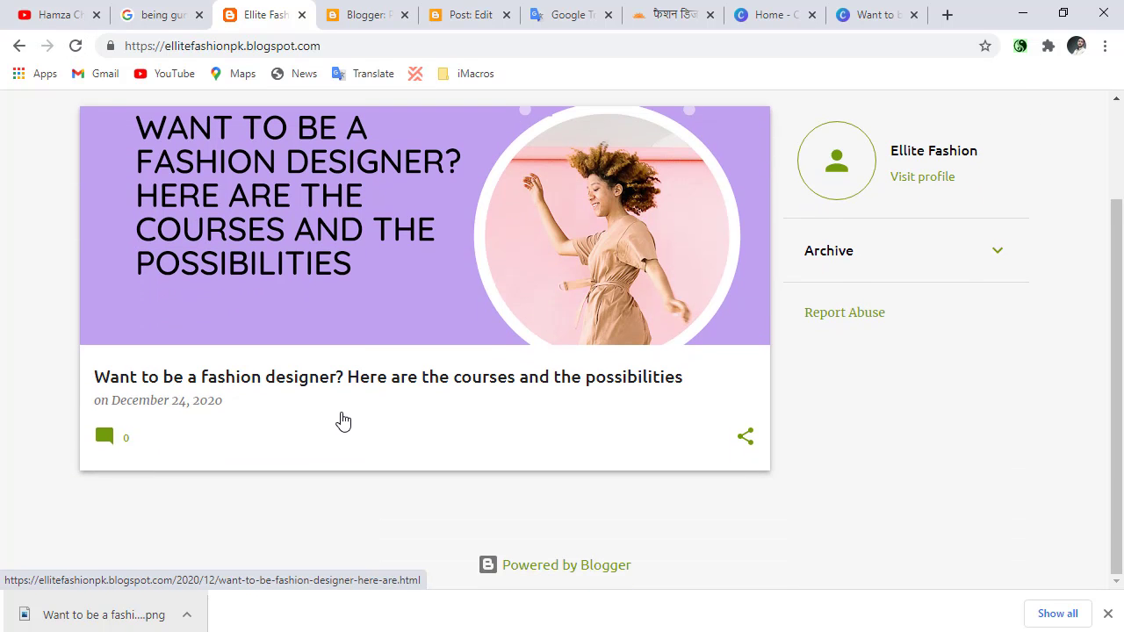
scroll(340, 421, up, 2)
scroll(340, 421, down, 2)
scroll(342, 421, up, 2)
scroll(343, 421, down, 1)
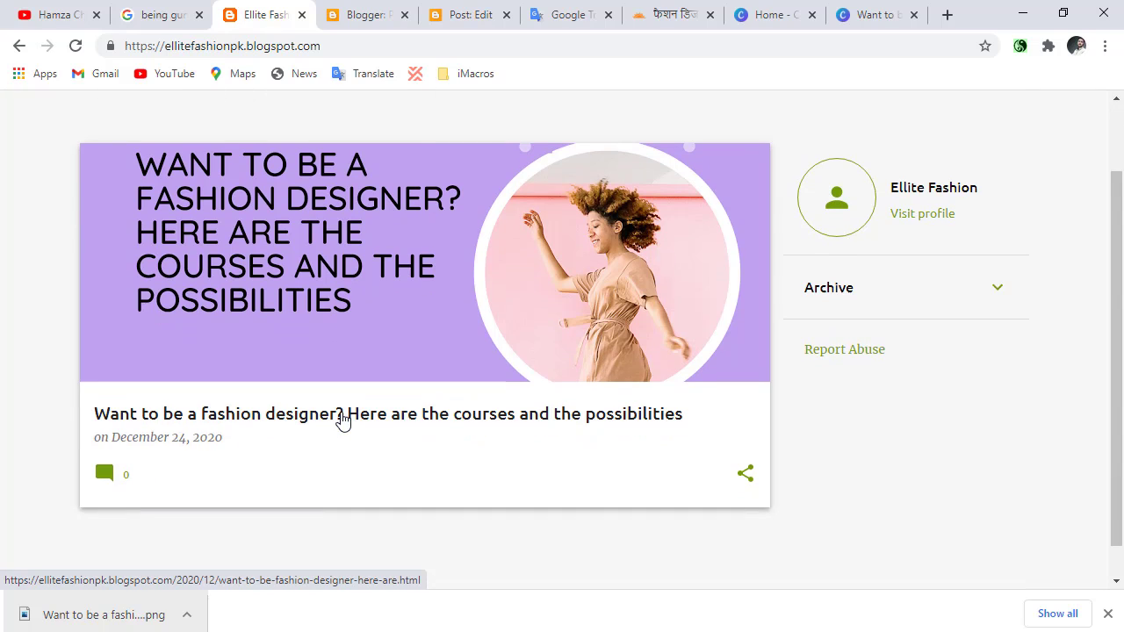
Open the fashion designer post on the live blog and look through its text and banner.
click(307, 425)
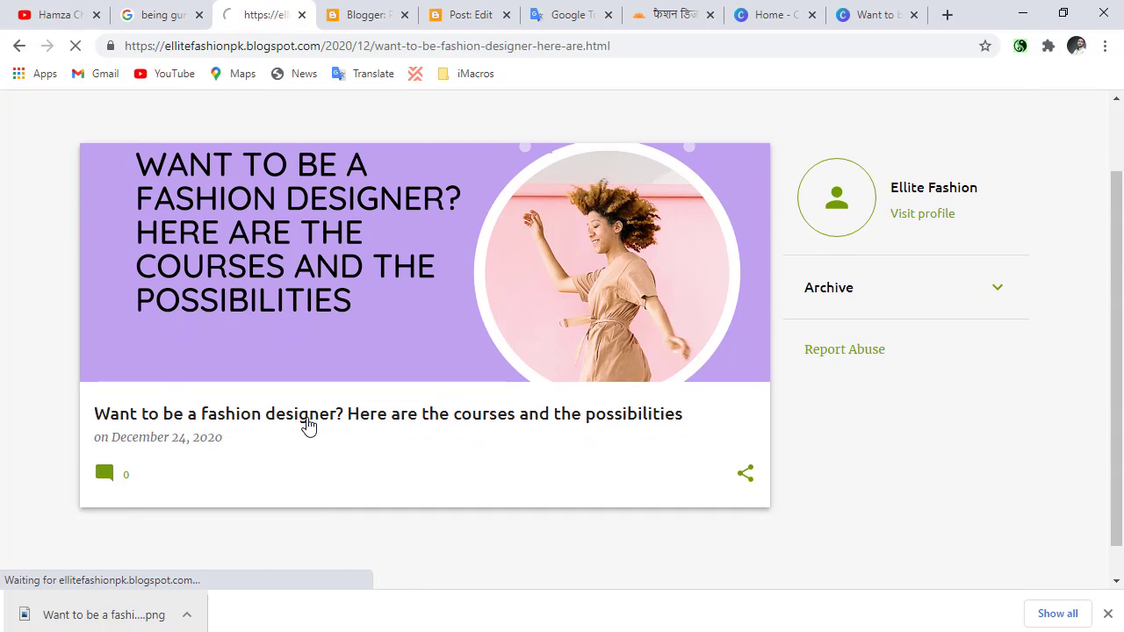
scroll(307, 427, down, 10)
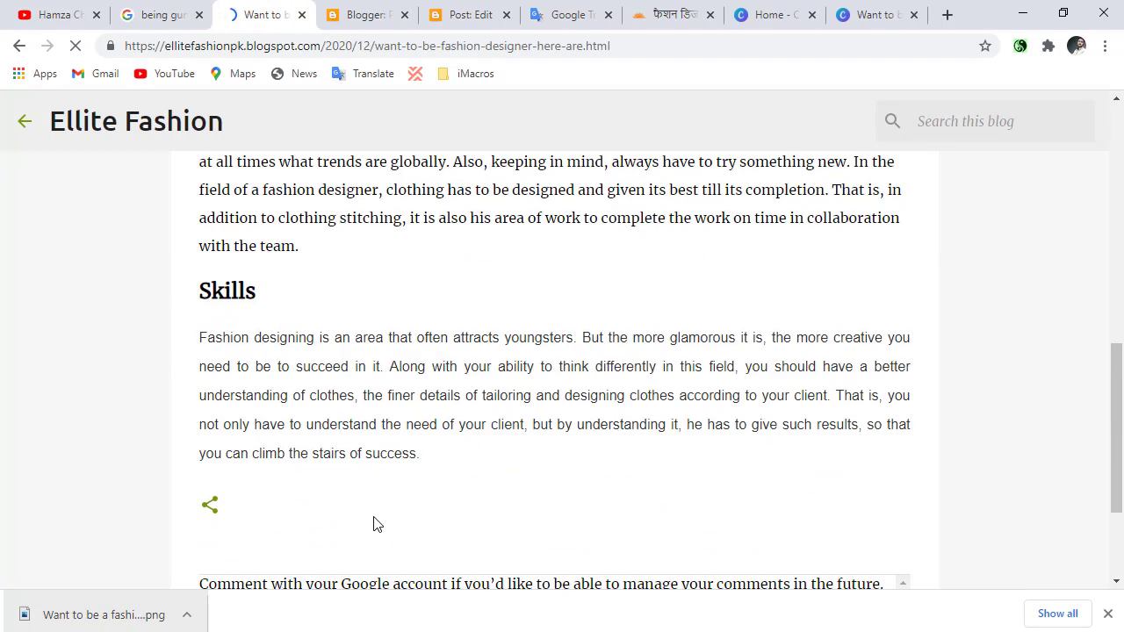
scroll(375, 518, up, 7)
scroll(376, 525, up, 1)
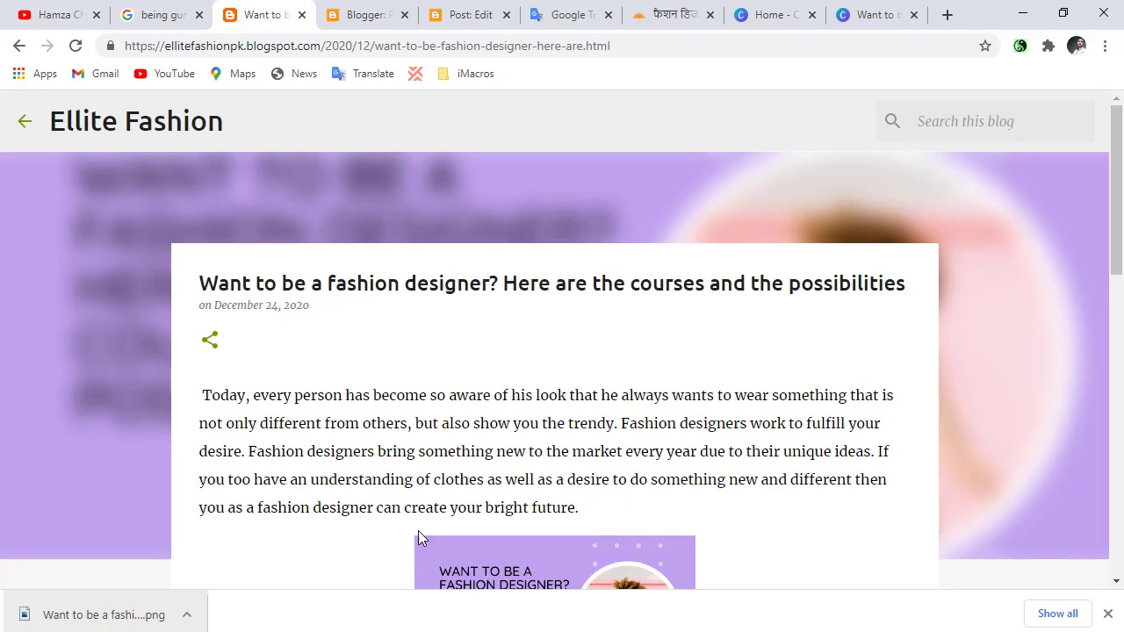
Dismiss the notification request on the Hindi source article's page.
click(641, 12)
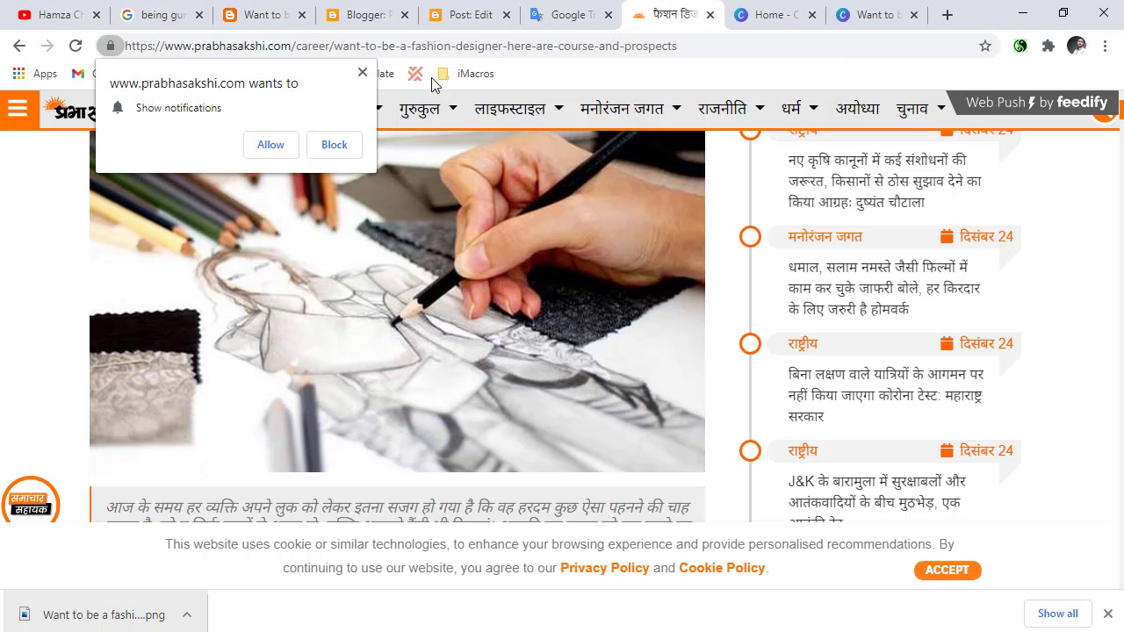
click(361, 72)
click(871, 14)
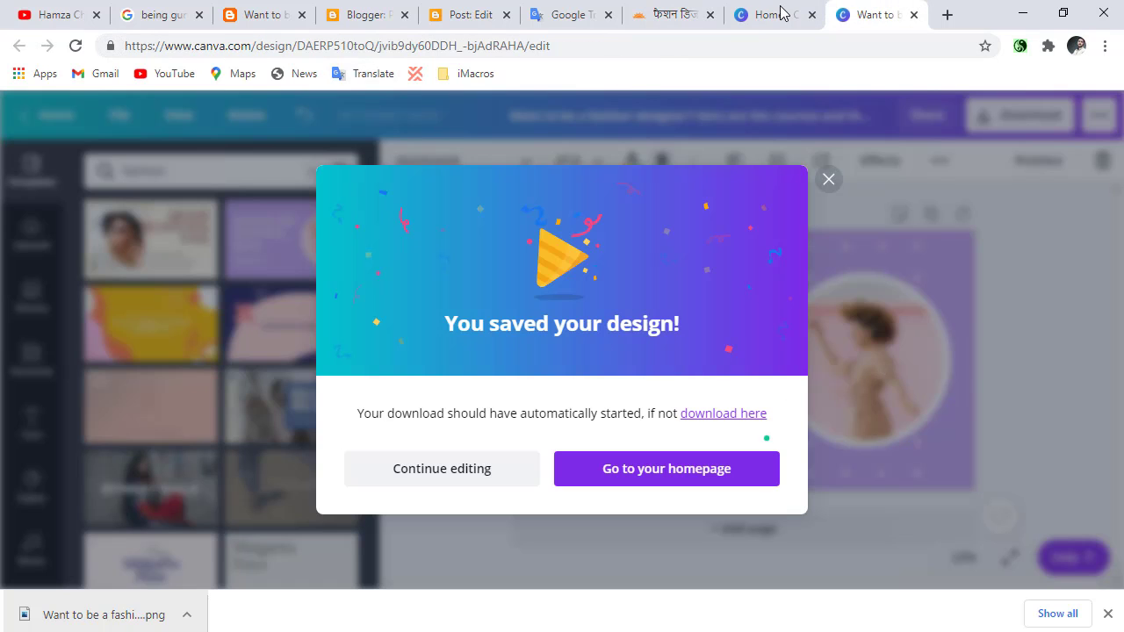
In Google Translate, swap the languages to English into Hindi and replace the source text with "10 fashion tips".
click(553, 13)
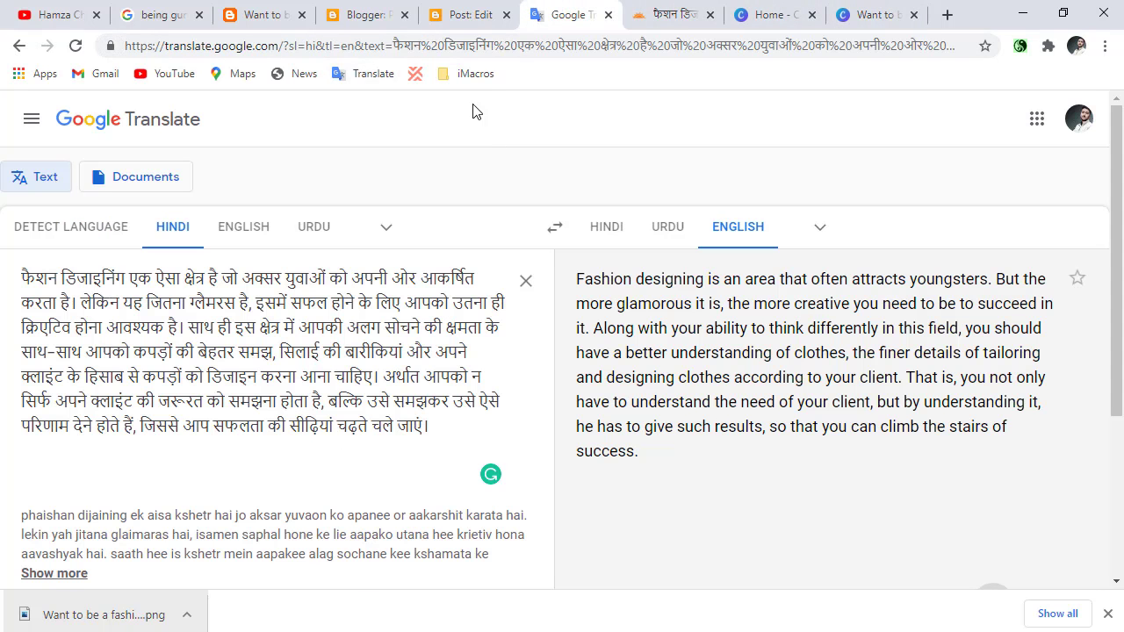
click(555, 228)
click(532, 281)
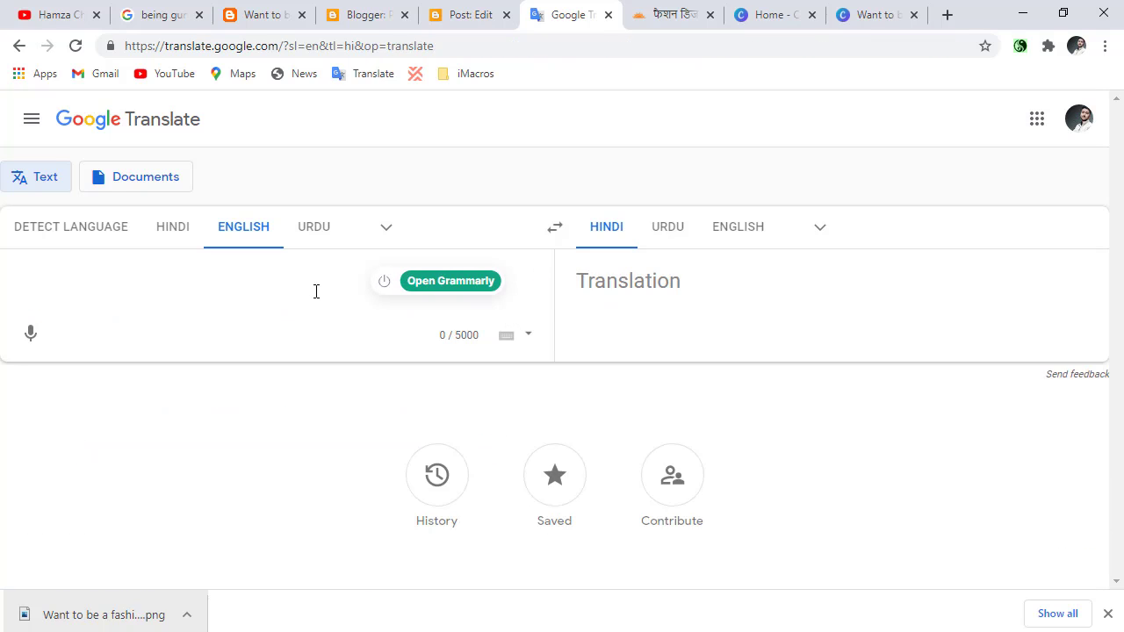
text(10 fas)
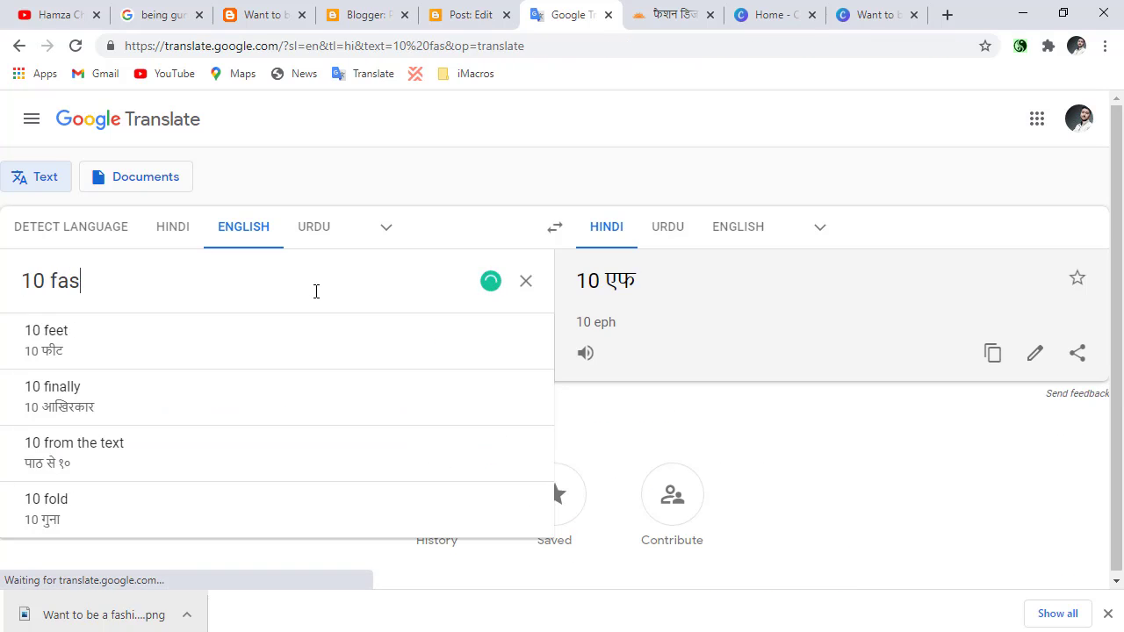
text(hion tip)
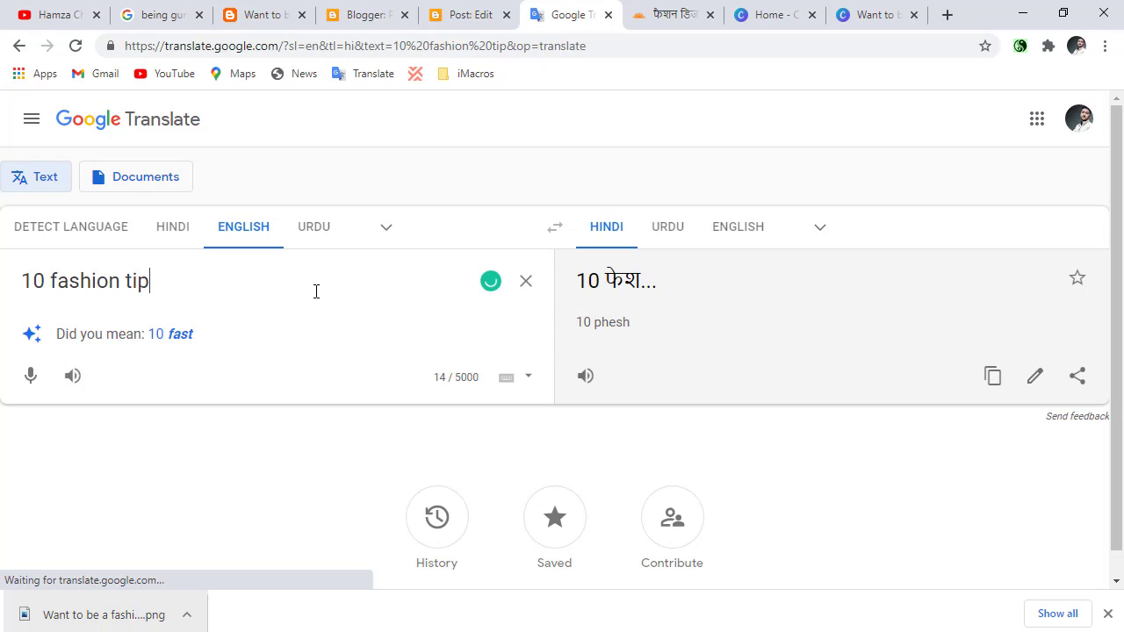
text(s)
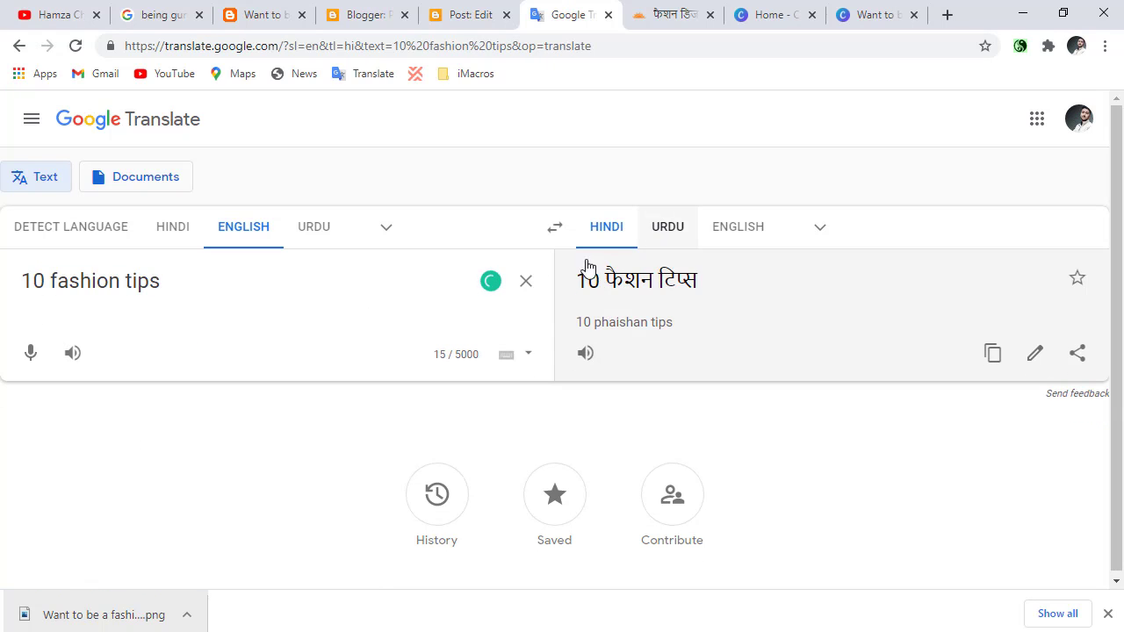
Change the target language to Indonesian and copy the translated phrase.
click(816, 229)
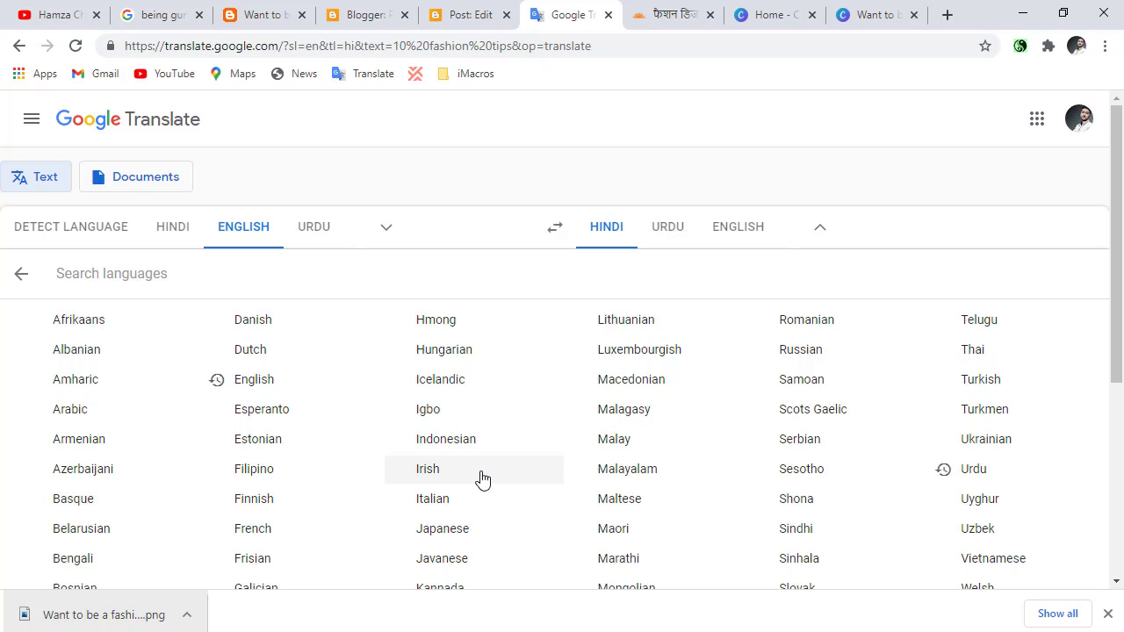
click(482, 441)
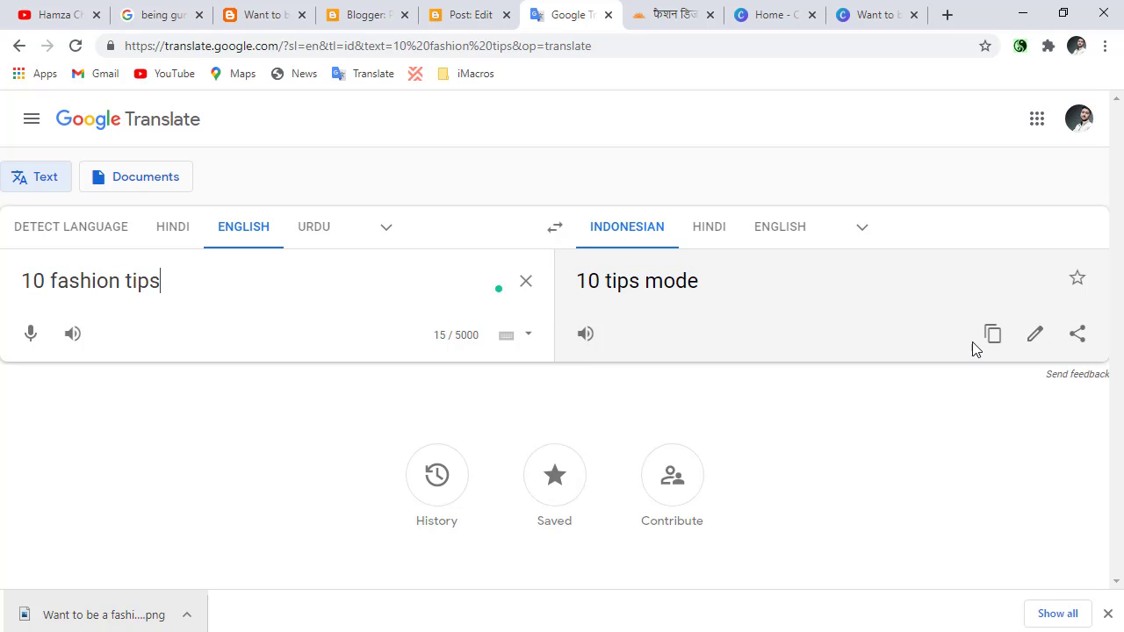
click(994, 334)
Search Google in a new tab for the copied phrase "10 tips mode" and look through the results.
click(947, 15)
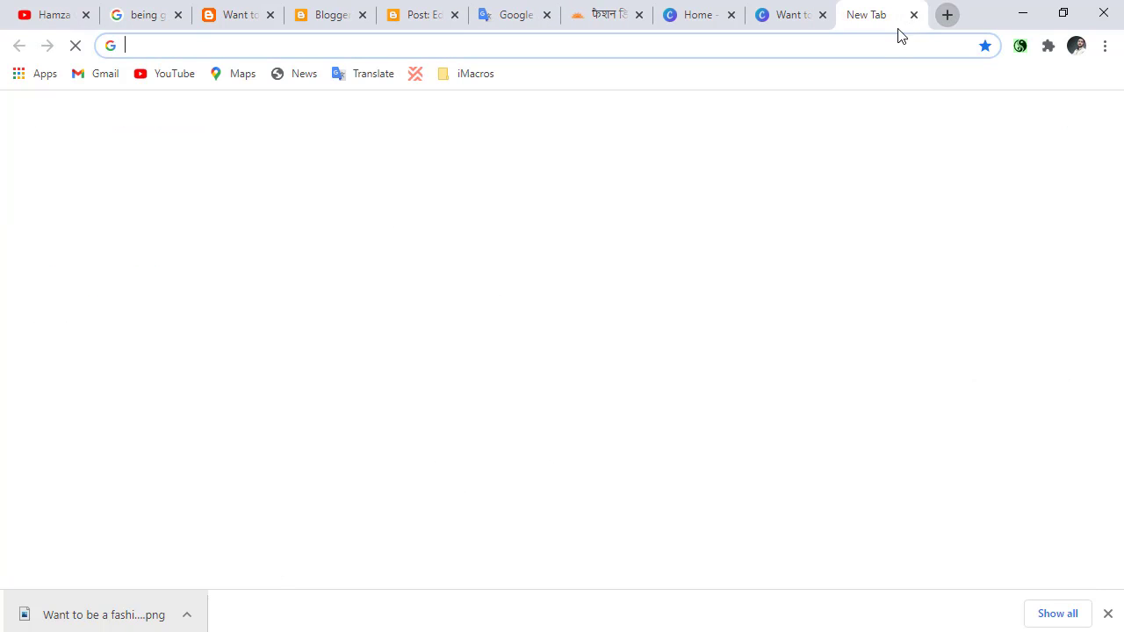
right_click(888, 44)
click(891, 167)
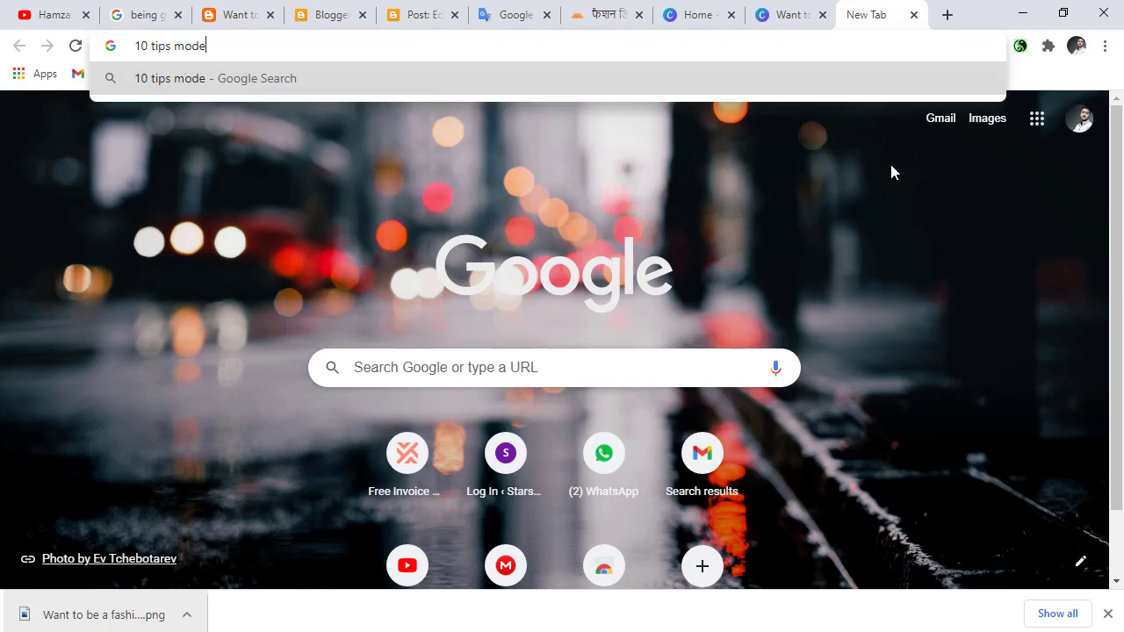
key(Return)
scroll(452, 316, down, 10)
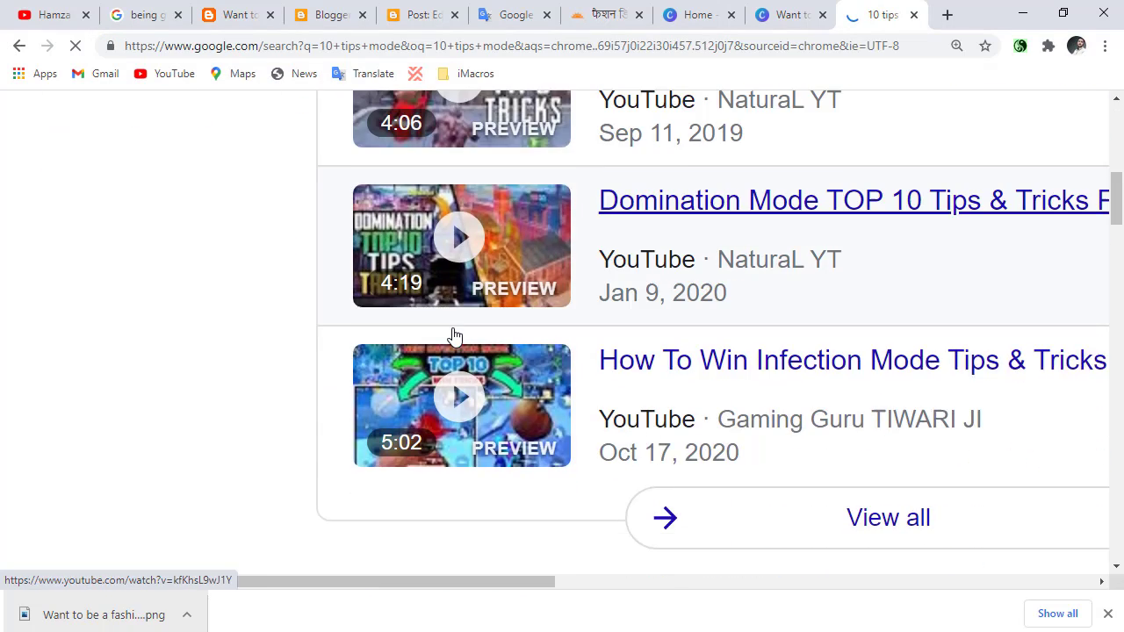
scroll(454, 336, down, 8)
scroll(454, 337, up, 3)
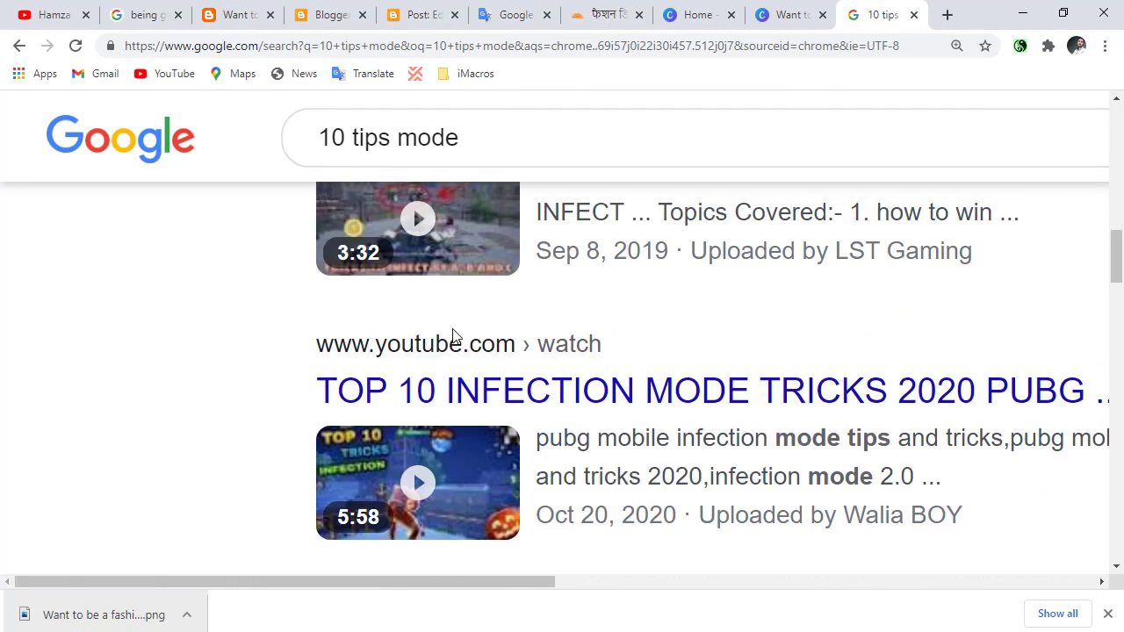
Return to Google Translate with the "10 fashion tips" translation, passing the open Canva and Hindi article pages.
click(790, 12)
click(694, 8)
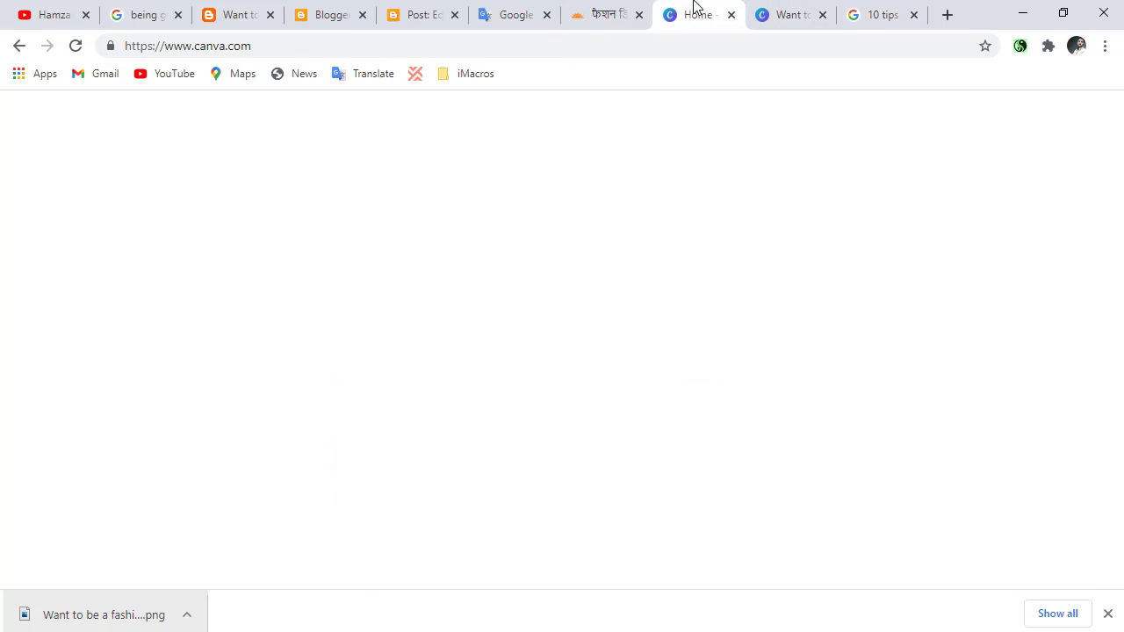
click(646, 7)
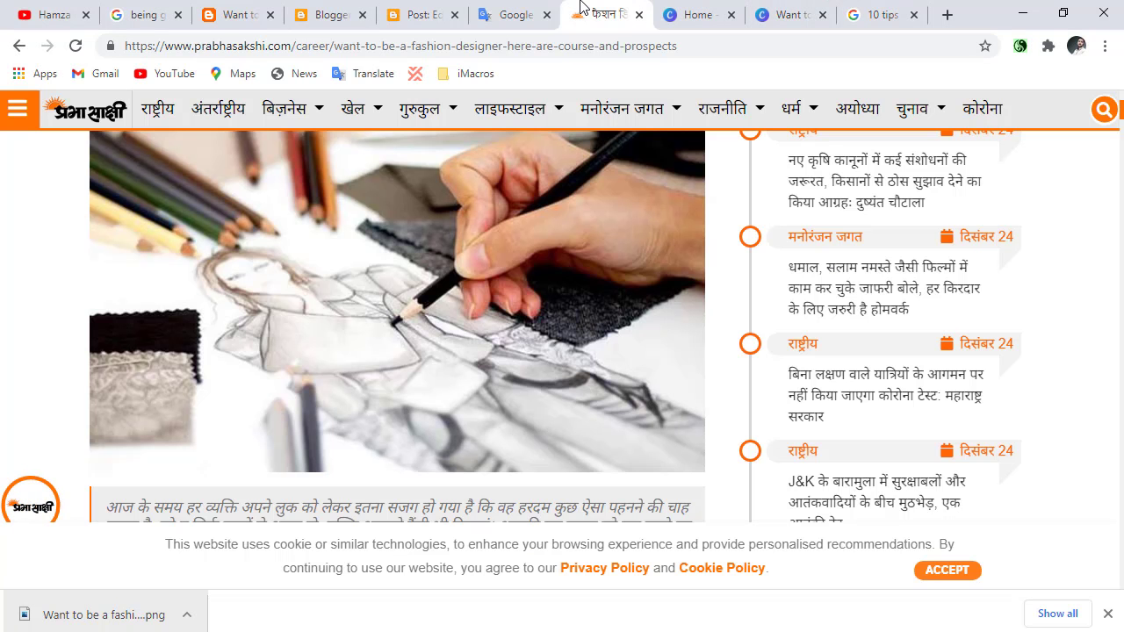
click(523, 11)
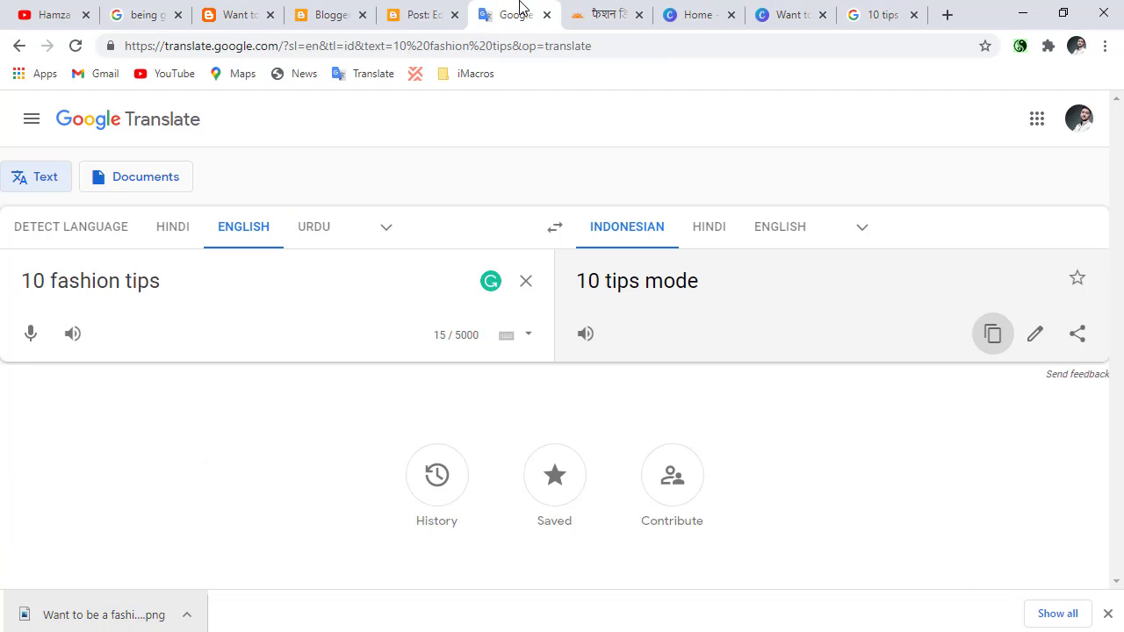
Swap the translation direction to Indonesian into English and select the source phrase "10 tips mode".
click(556, 230)
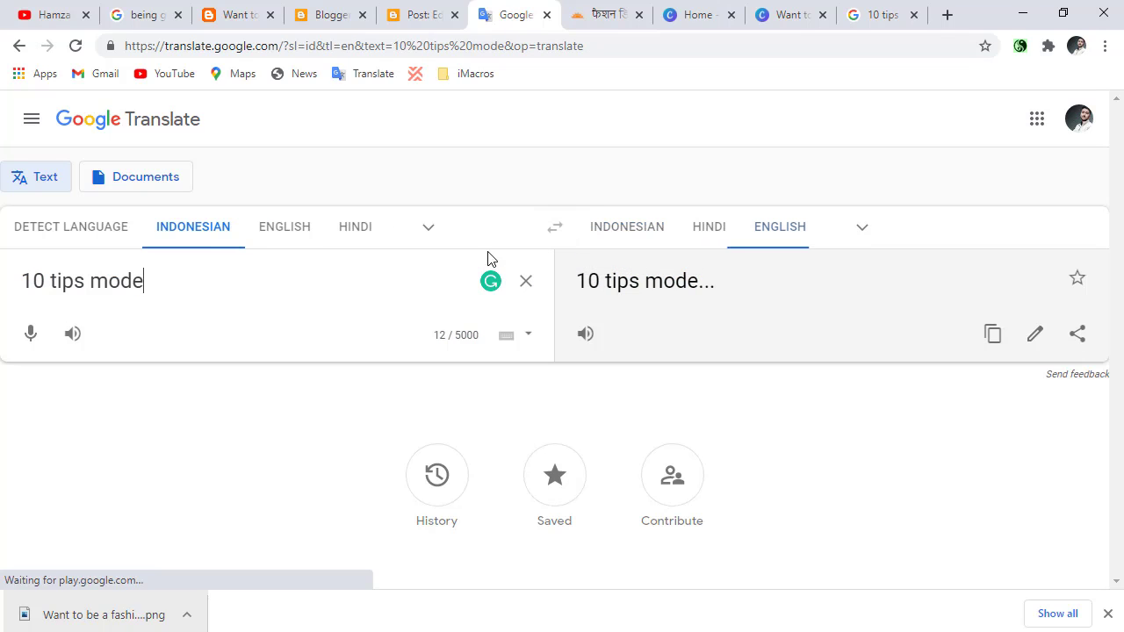
triple_click(132, 277)
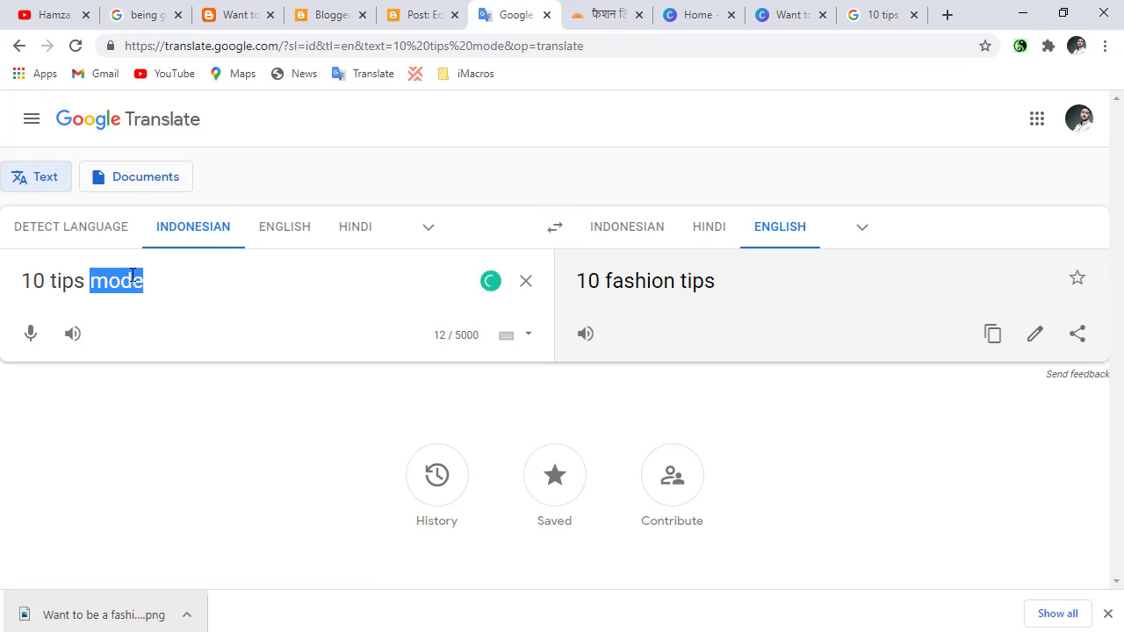
Switch to the Ellite Fashion blog in Blogger, open its earnings page and start creating an AdSense account.
click(334, 10)
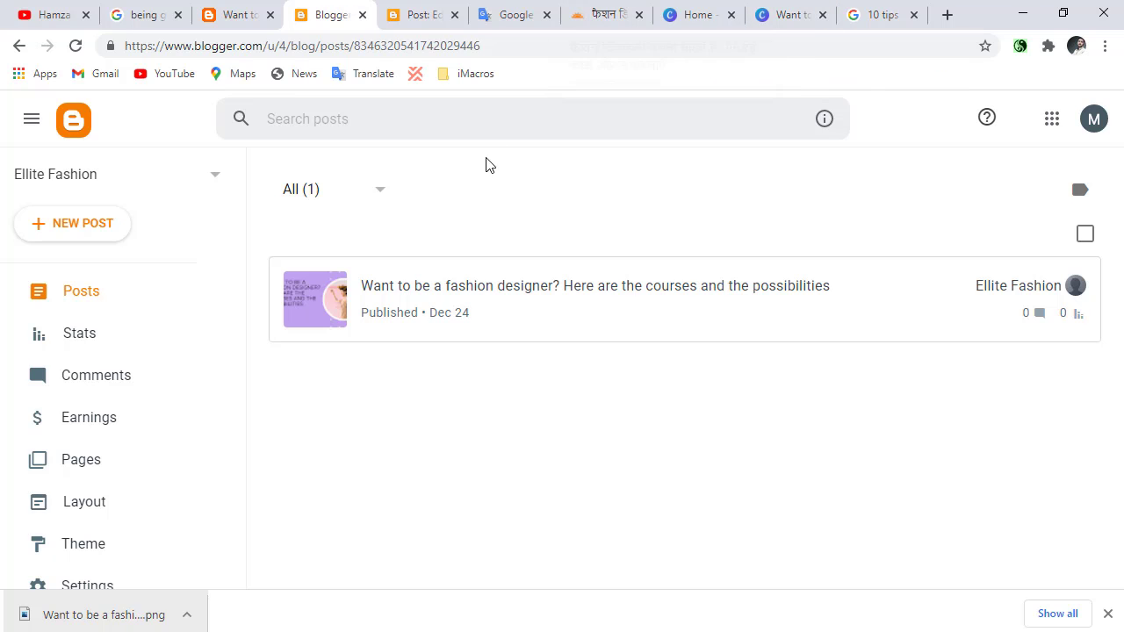
scroll(108, 421, down, 2)
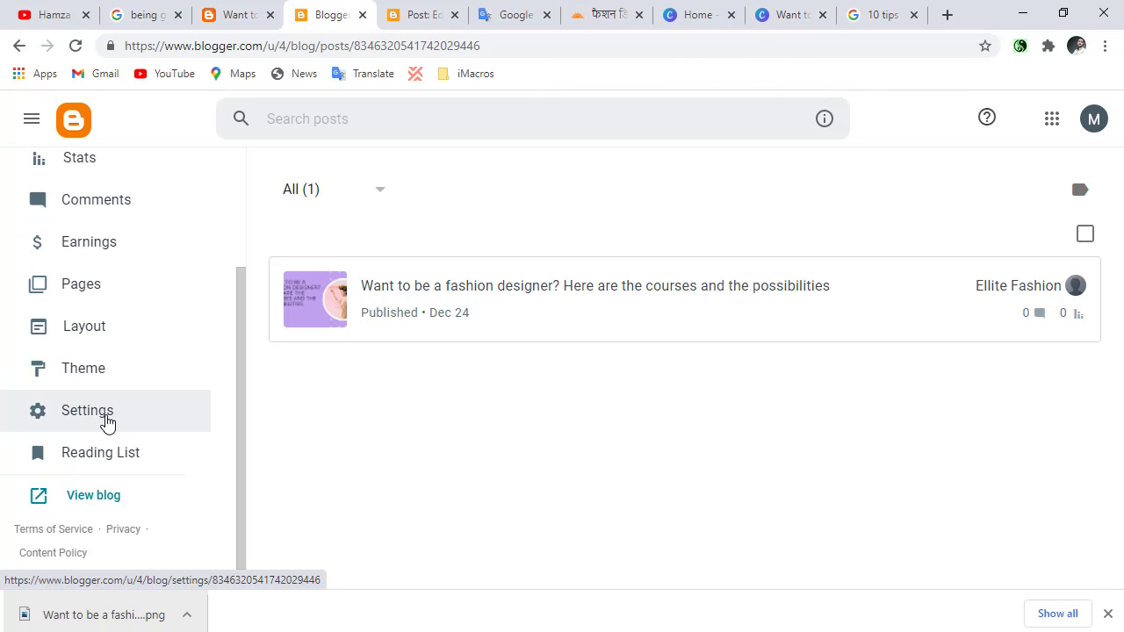
scroll(76, 381, up, 1)
scroll(76, 389, down, 1)
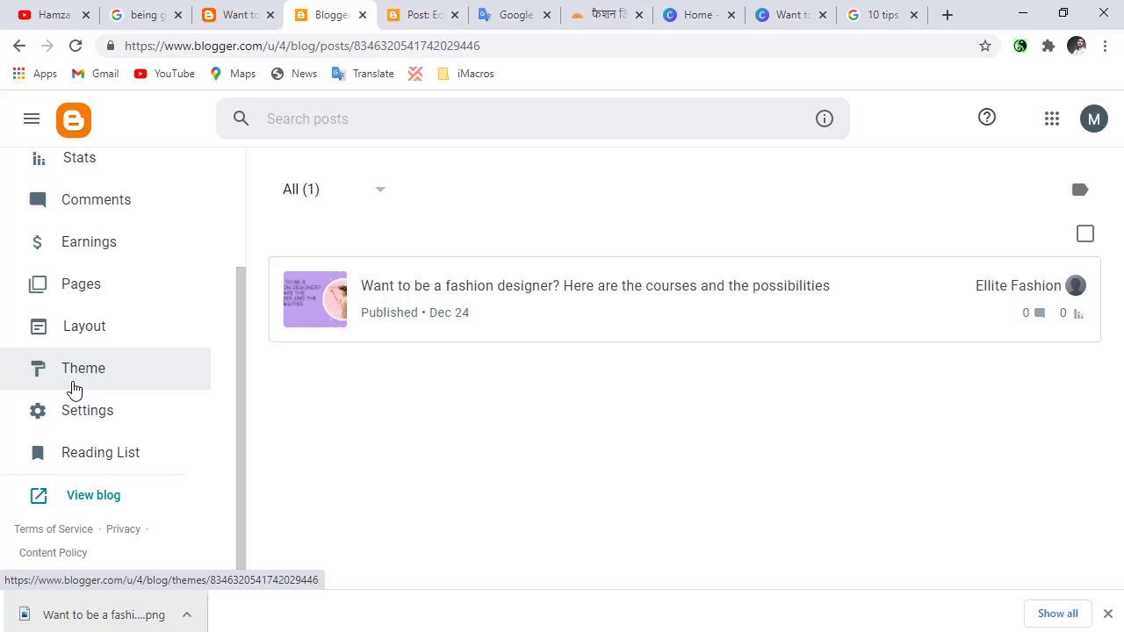
click(85, 254)
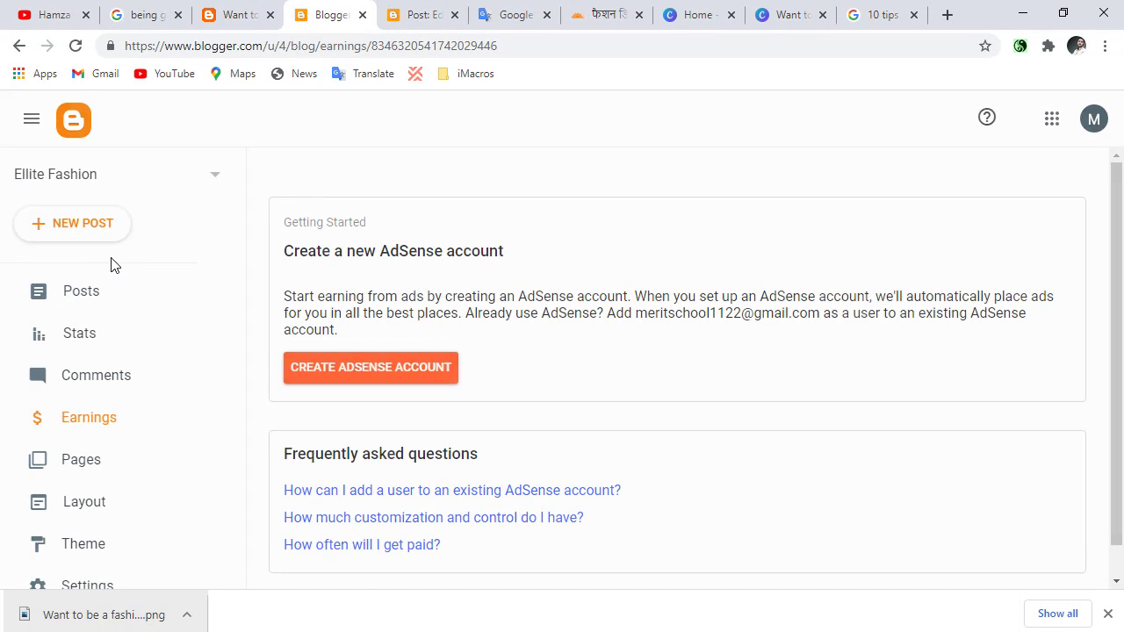
click(336, 383)
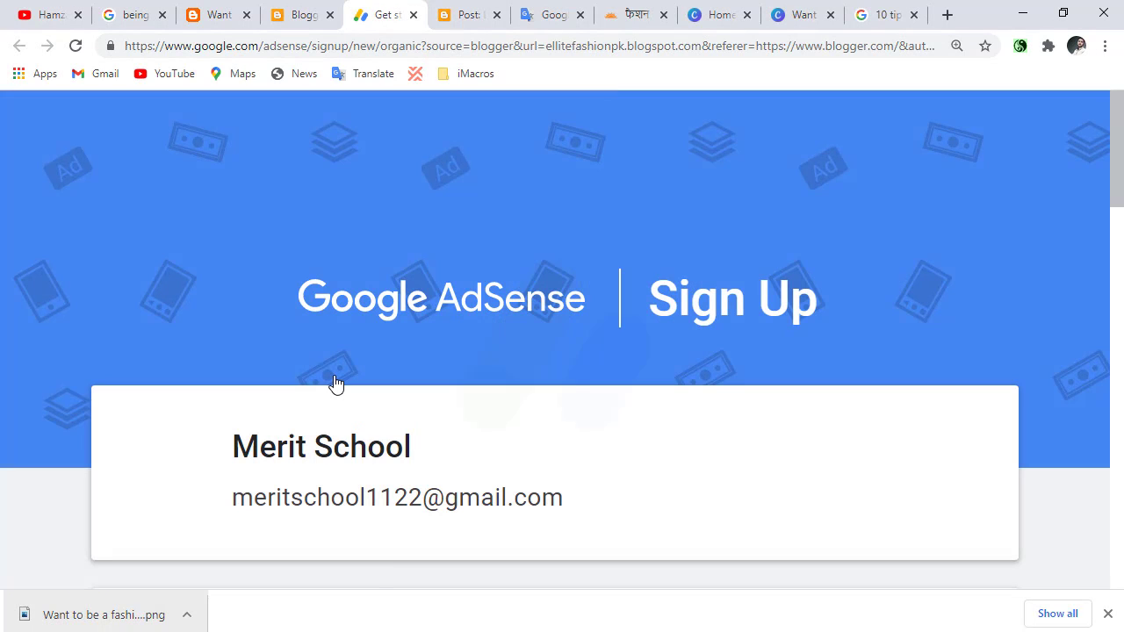
Review the website details in the AdSense sign-up form and decline customized help and performance suggestions.
scroll(335, 383, down, 5)
scroll(333, 399, up, 1)
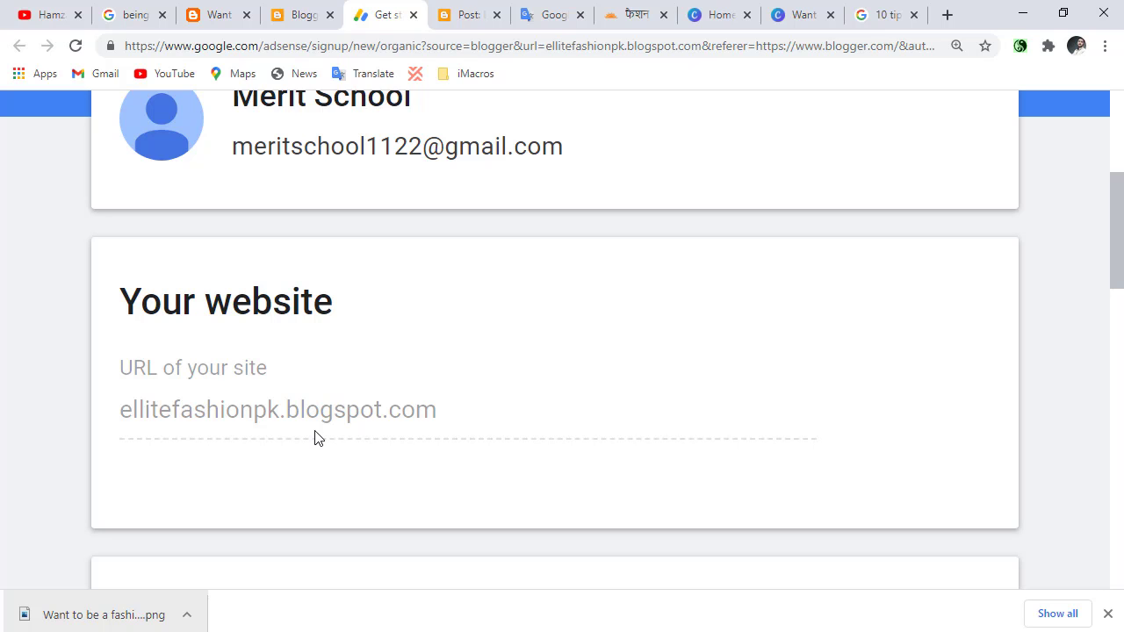
scroll(302, 435, down, 2)
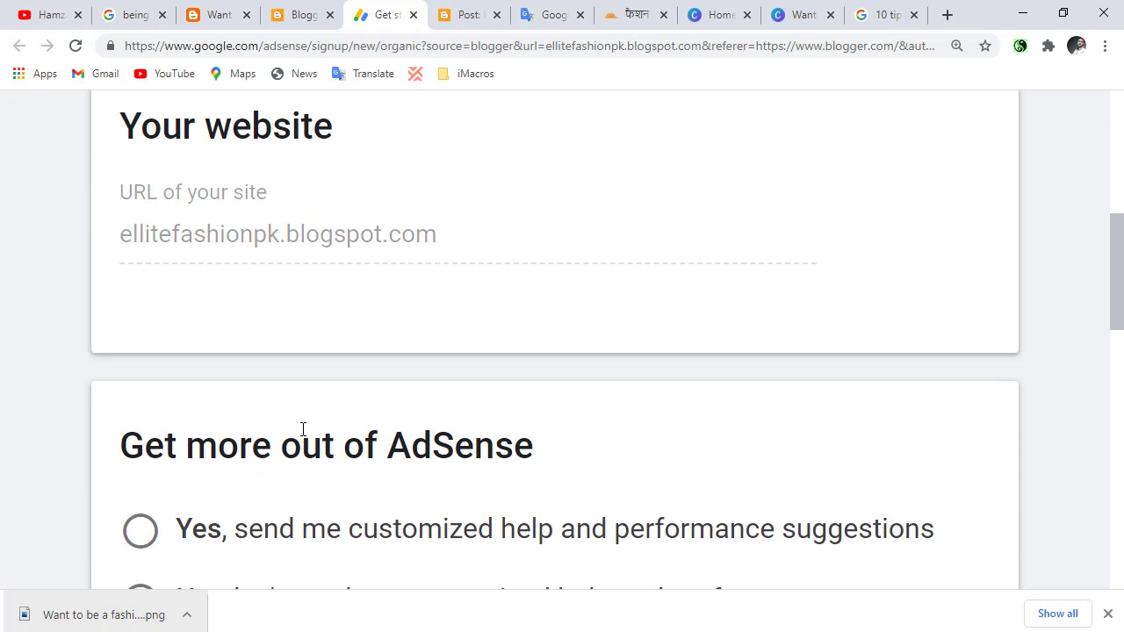
scroll(303, 434, down, 4)
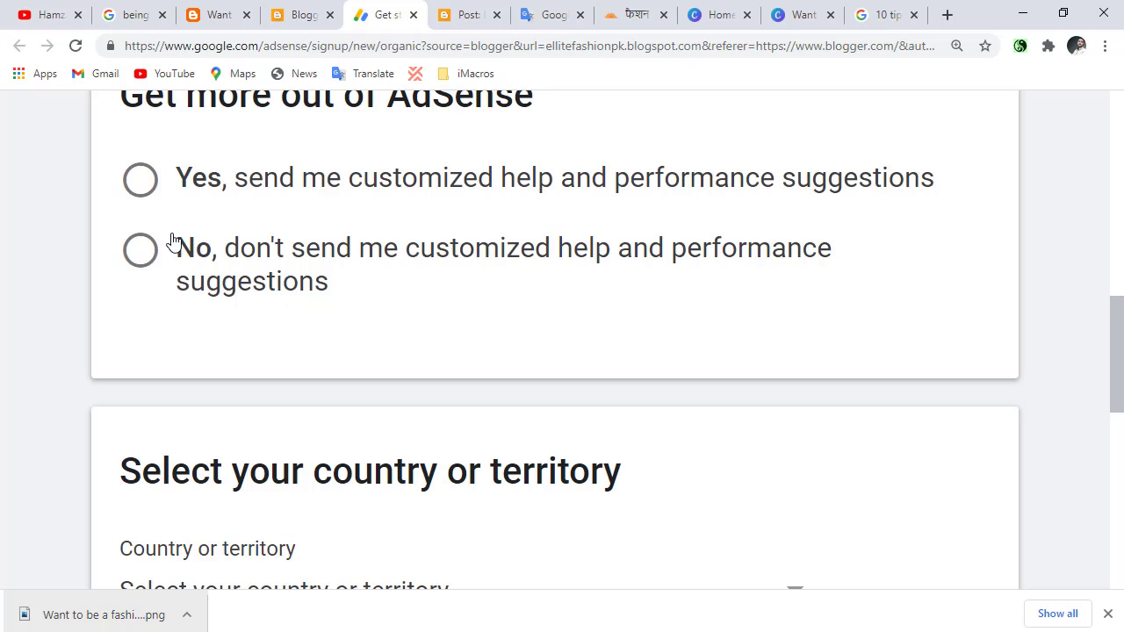
click(167, 248)
scroll(254, 349, up, 5)
scroll(332, 263, down, 8)
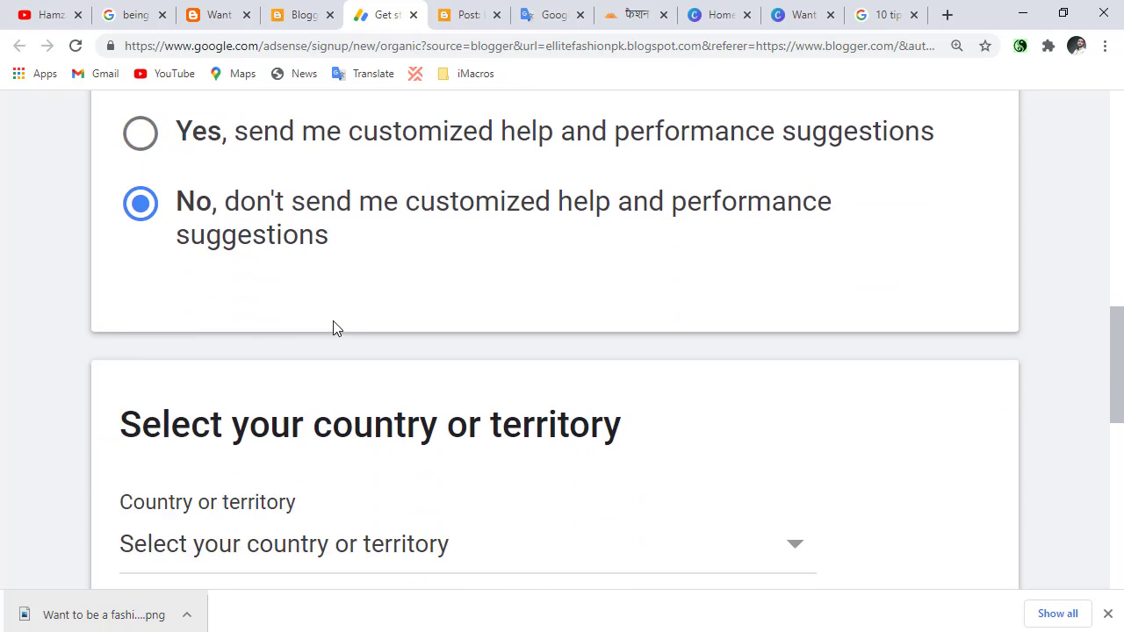
Set the country or territory in the AdSense sign-up form to Pakistan.
click(247, 344)
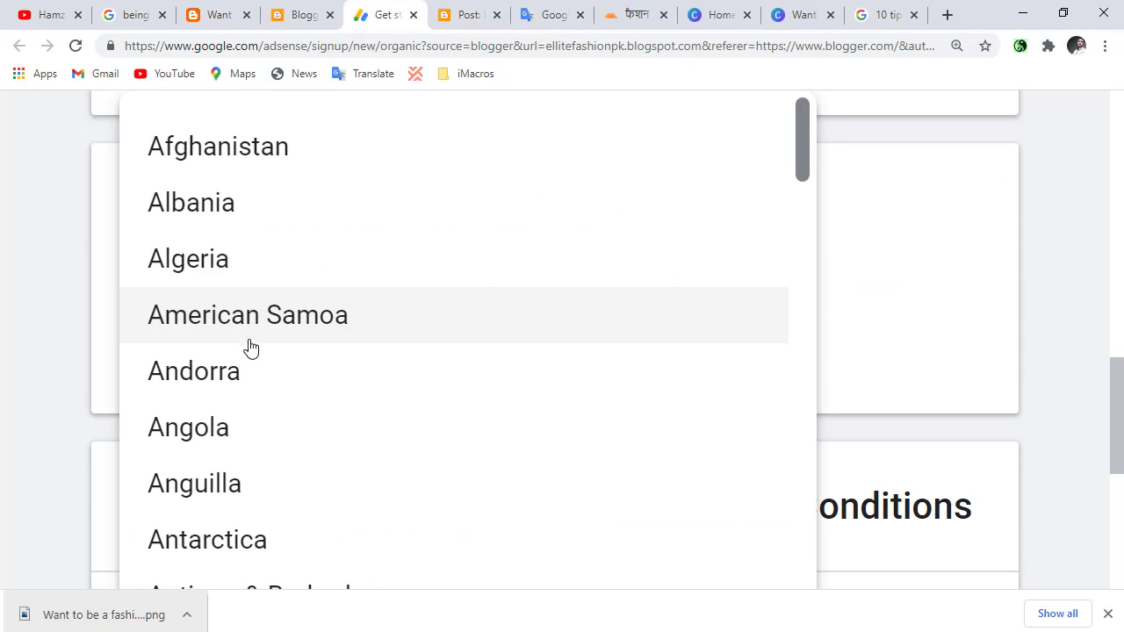
key(p)
key(p)
scroll(263, 373, down, 2)
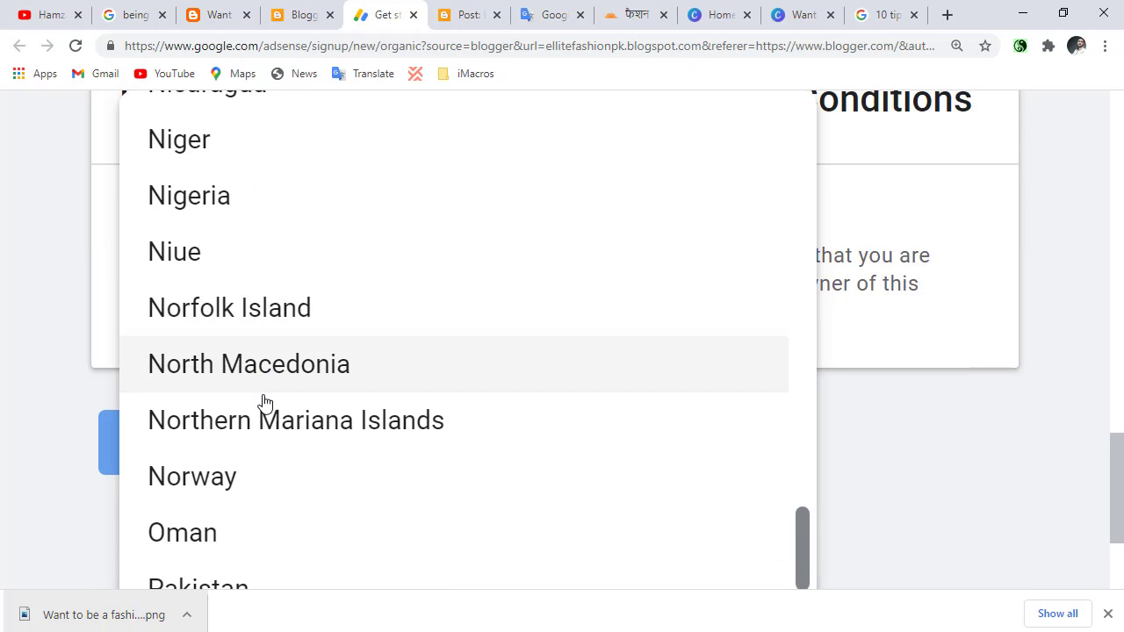
scroll(265, 439, up, 3)
scroll(264, 430, down, 3)
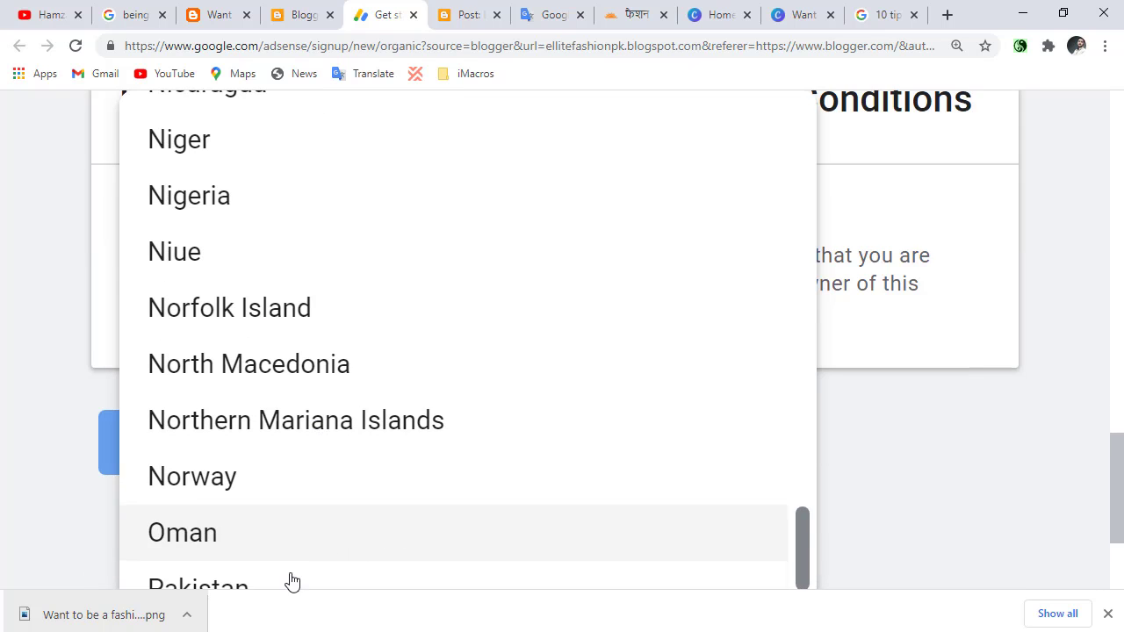
click(283, 588)
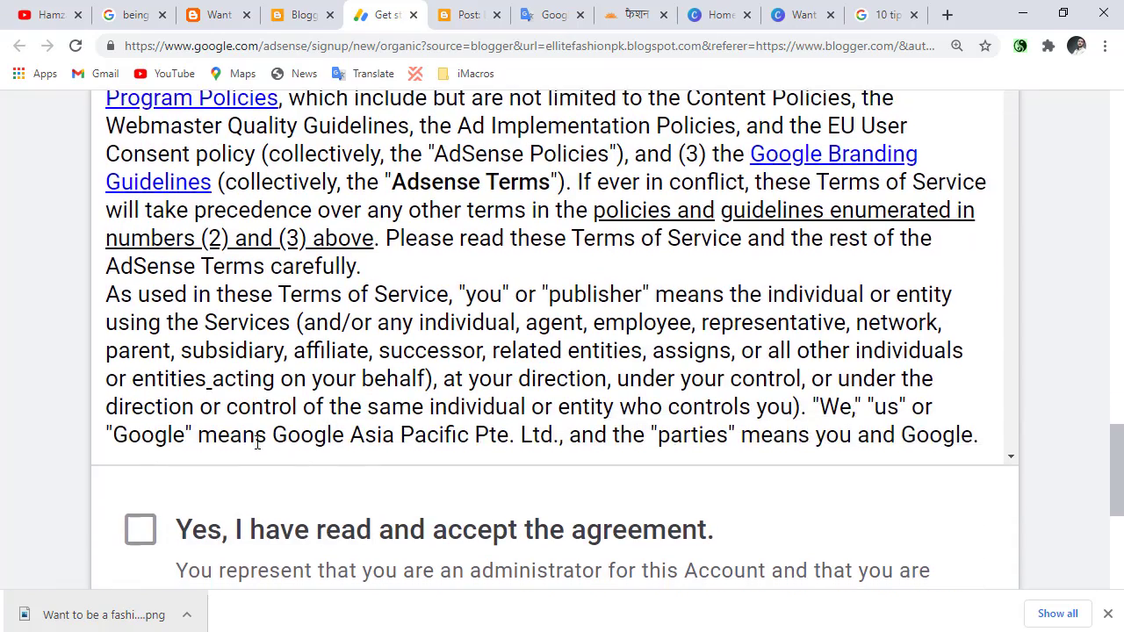
Accept the AdSense agreement and create the account.
scroll(211, 451, down, 3)
click(142, 530)
scroll(156, 482, down, 5)
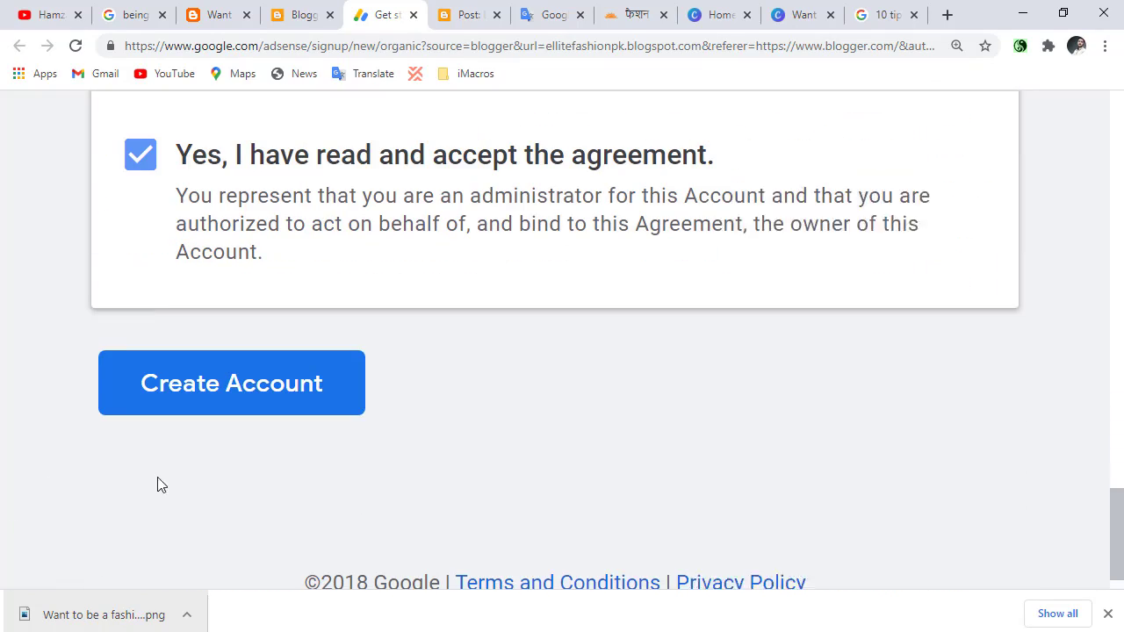
click(209, 390)
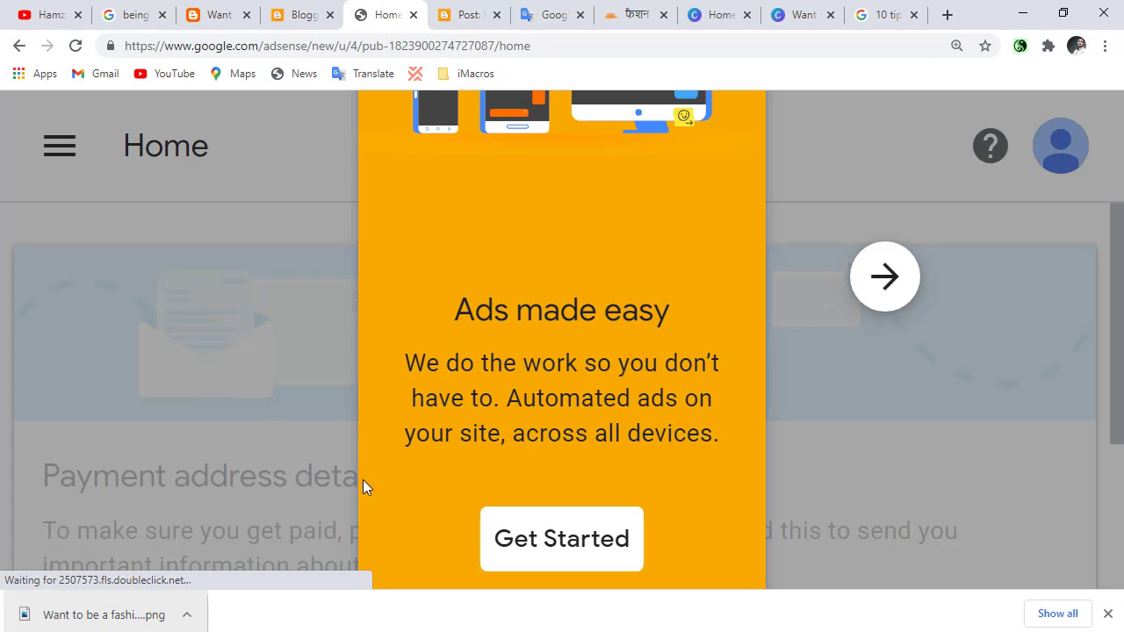
Get past the AdSense introduction, fill in the payment address details with a saved address and submit them.
click(485, 543)
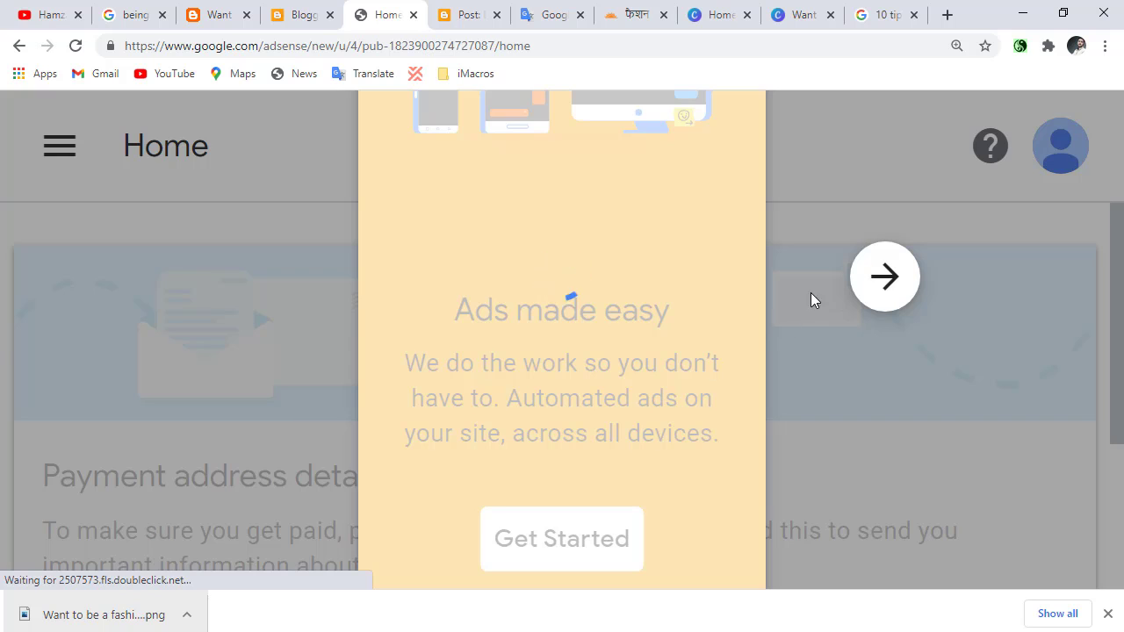
scroll(518, 378, down, 3)
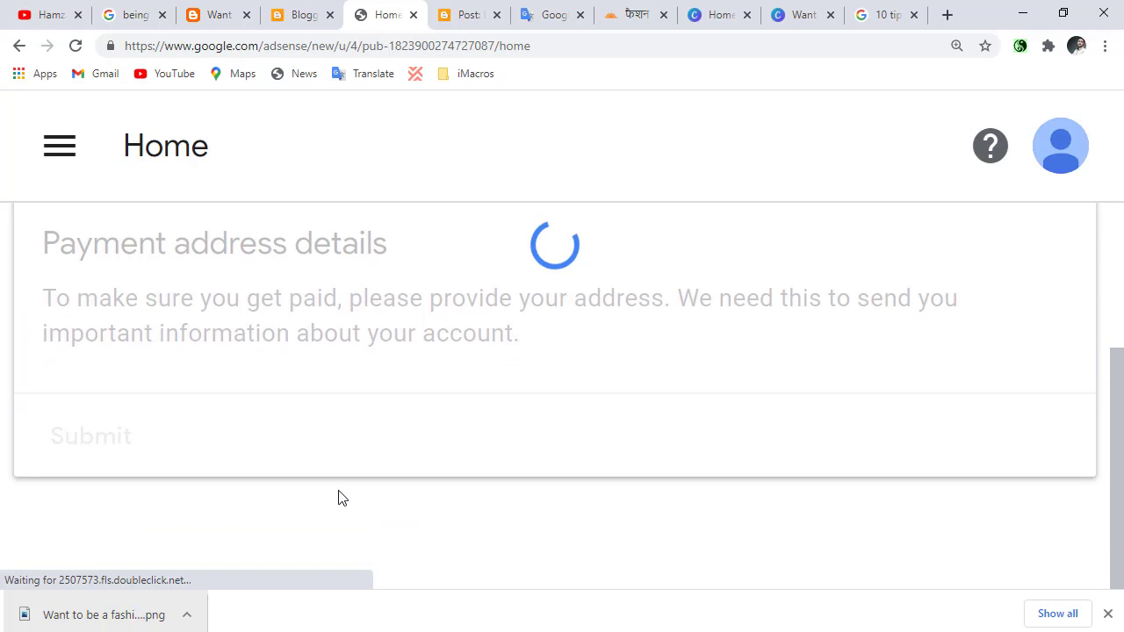
scroll(294, 445, down, 3)
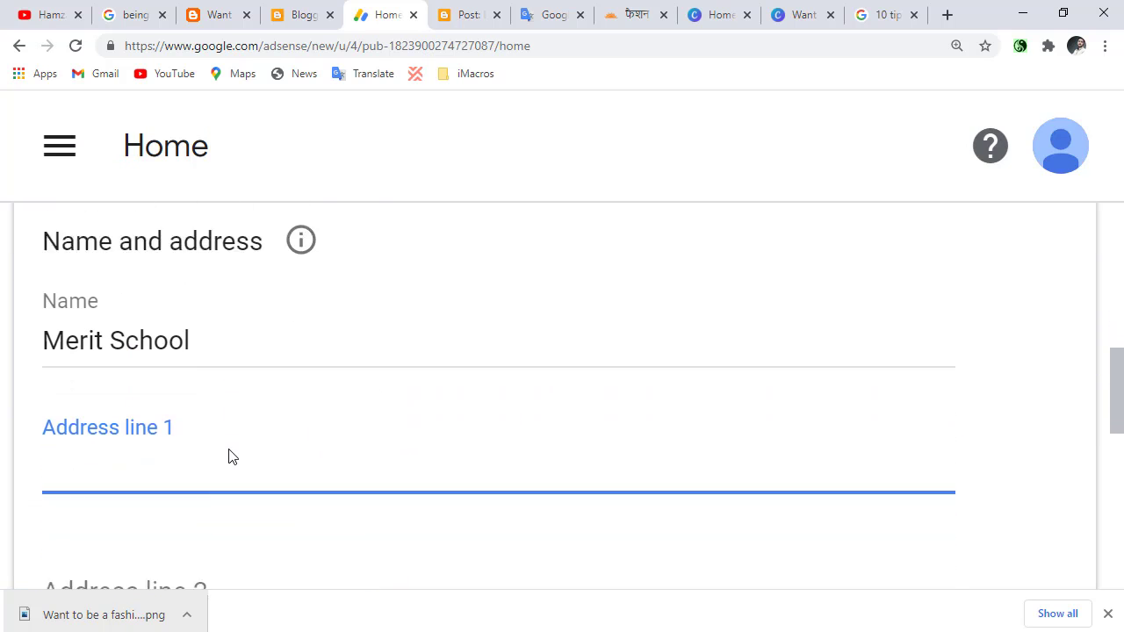
click(156, 251)
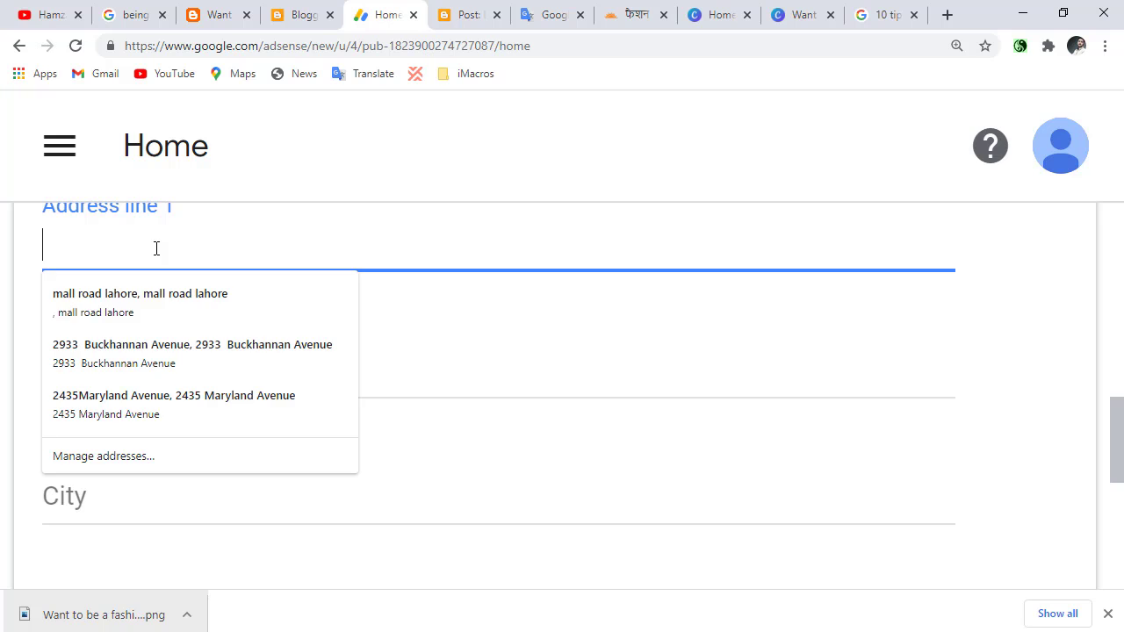
click(201, 358)
scroll(9, 377, down, 2)
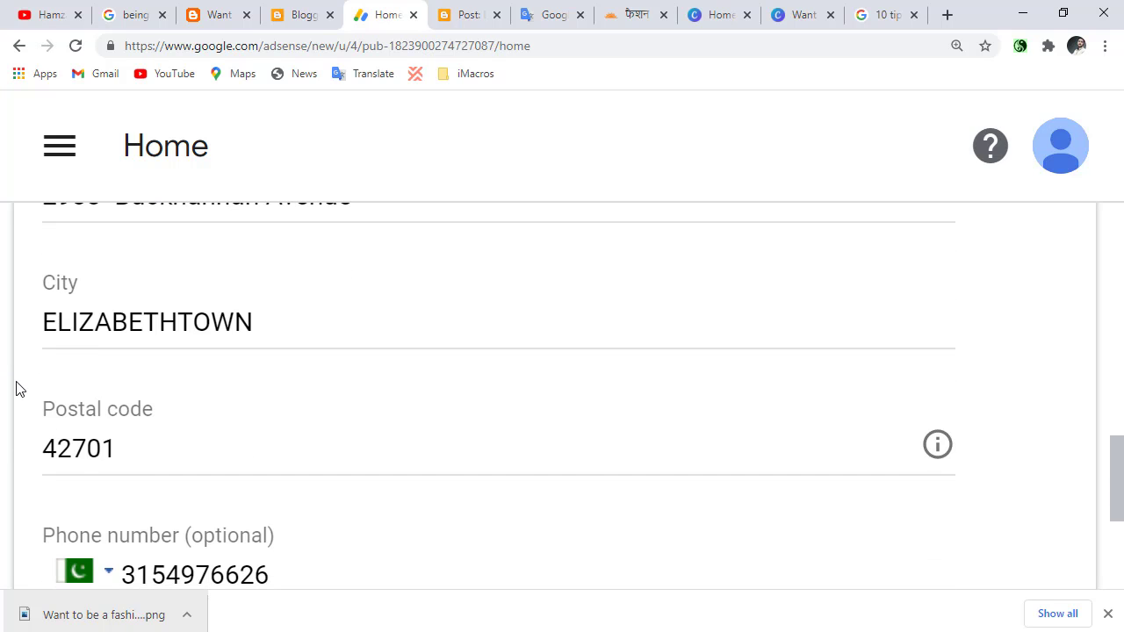
scroll(65, 427, down, 3)
click(92, 436)
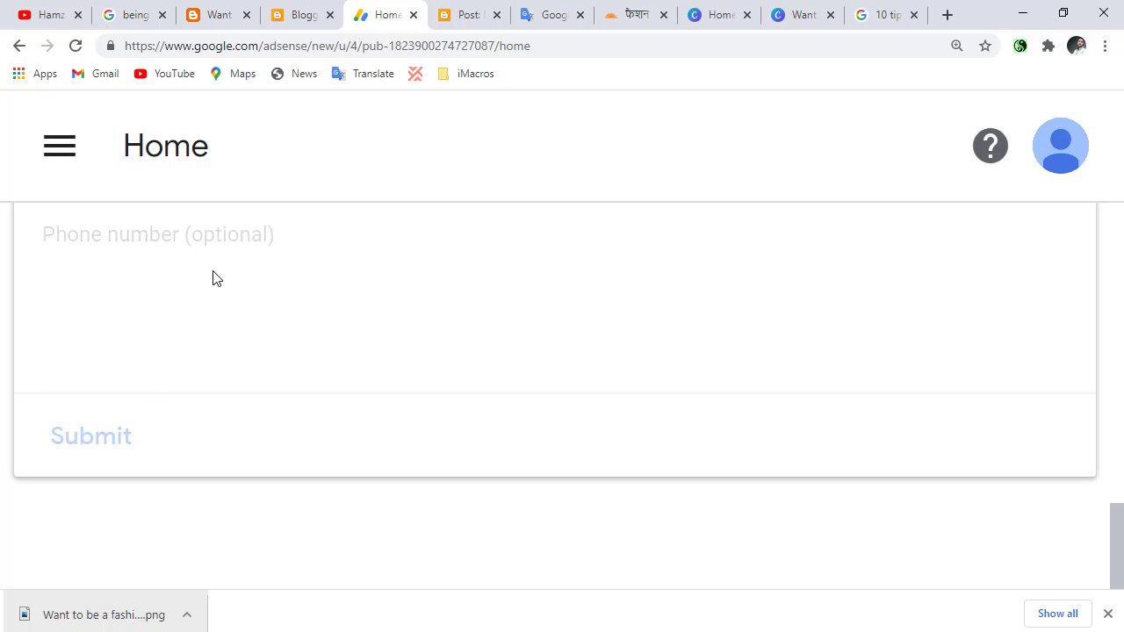
Replace the number in the phone verification form with a different phone number, keeping the +92 country code.
scroll(237, 316, up, 1)
scroll(137, 377, down, 4)
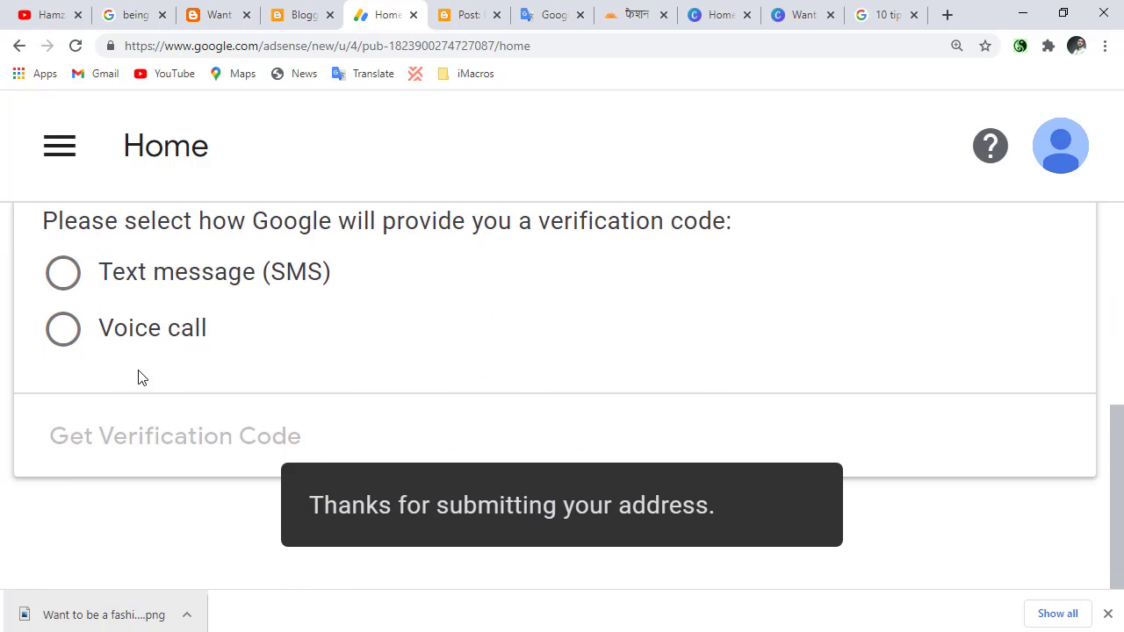
scroll(163, 381, up, 2)
scroll(91, 379, down, 1)
scroll(92, 379, up, 3)
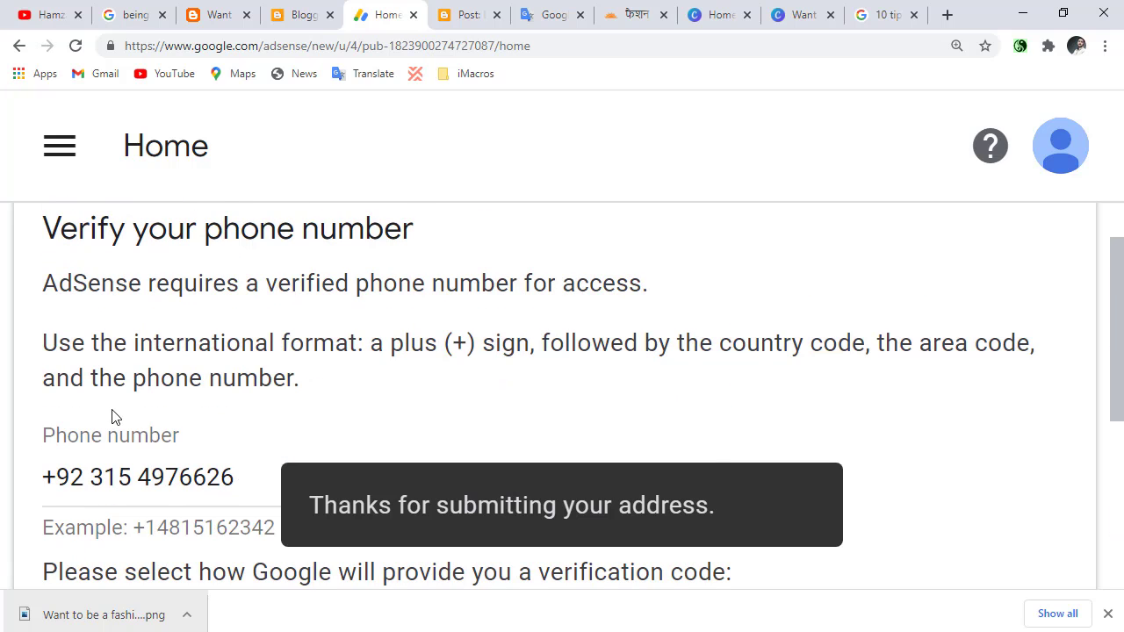
drag(230, 488, 97, 489)
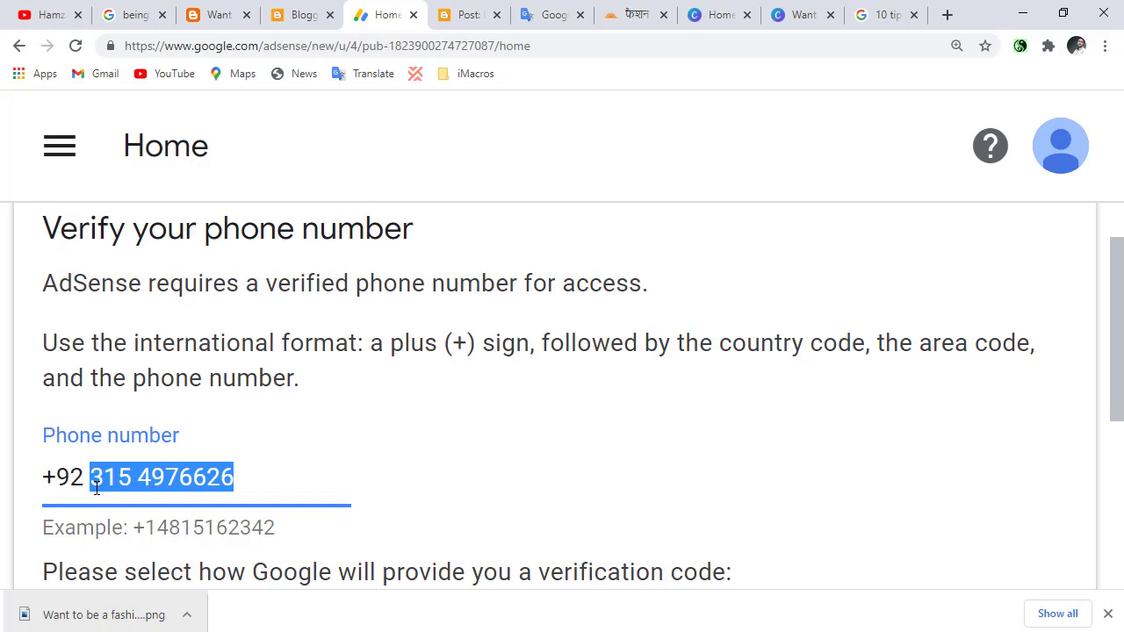
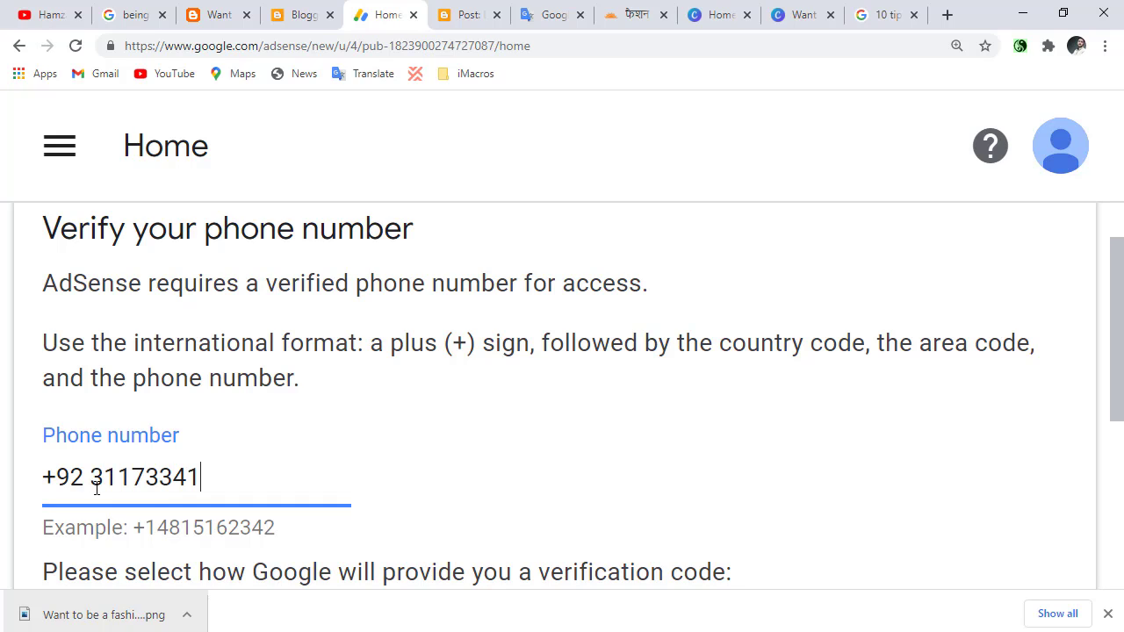
Request the verification code by text message (SMS) and activate the verification code field.
scroll(104, 481, down, 3)
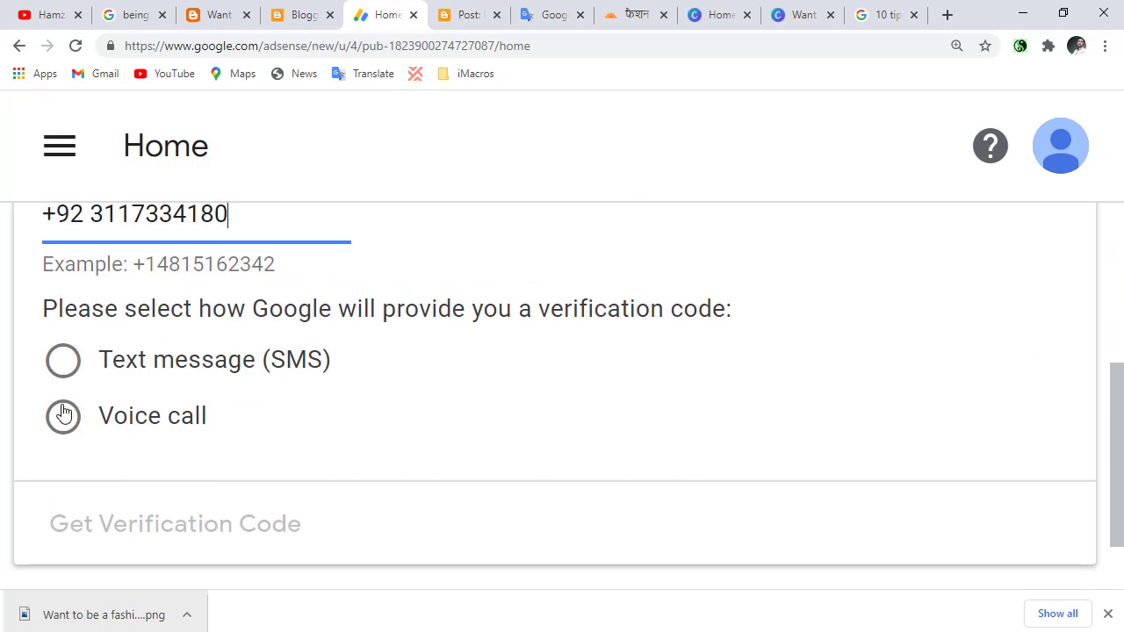
click(63, 361)
click(196, 552)
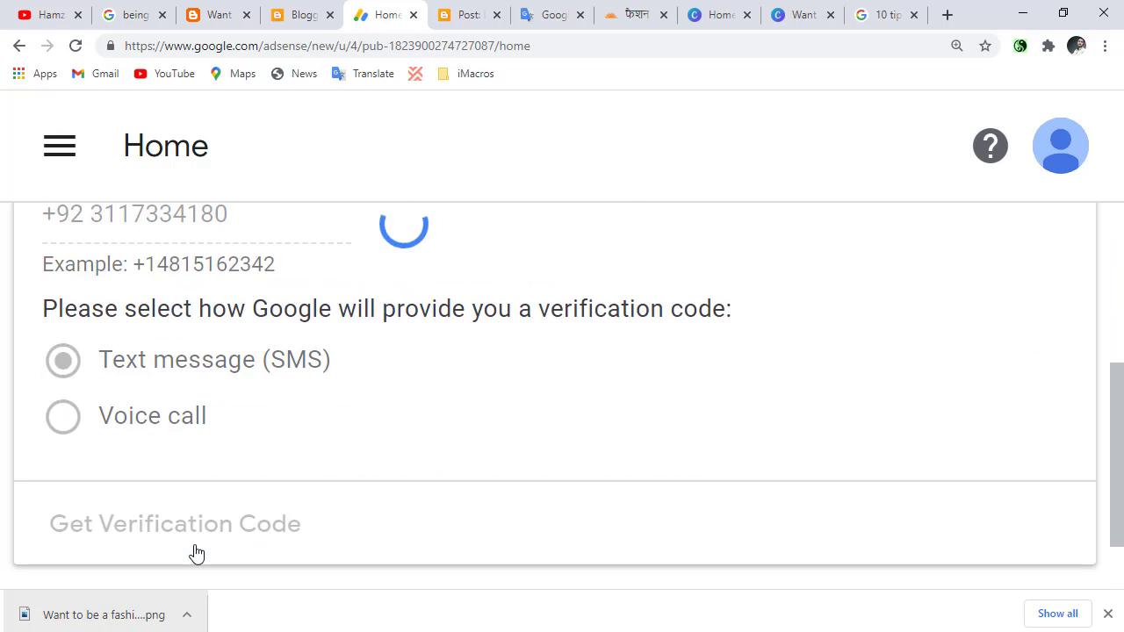
scroll(183, 540, up, 2)
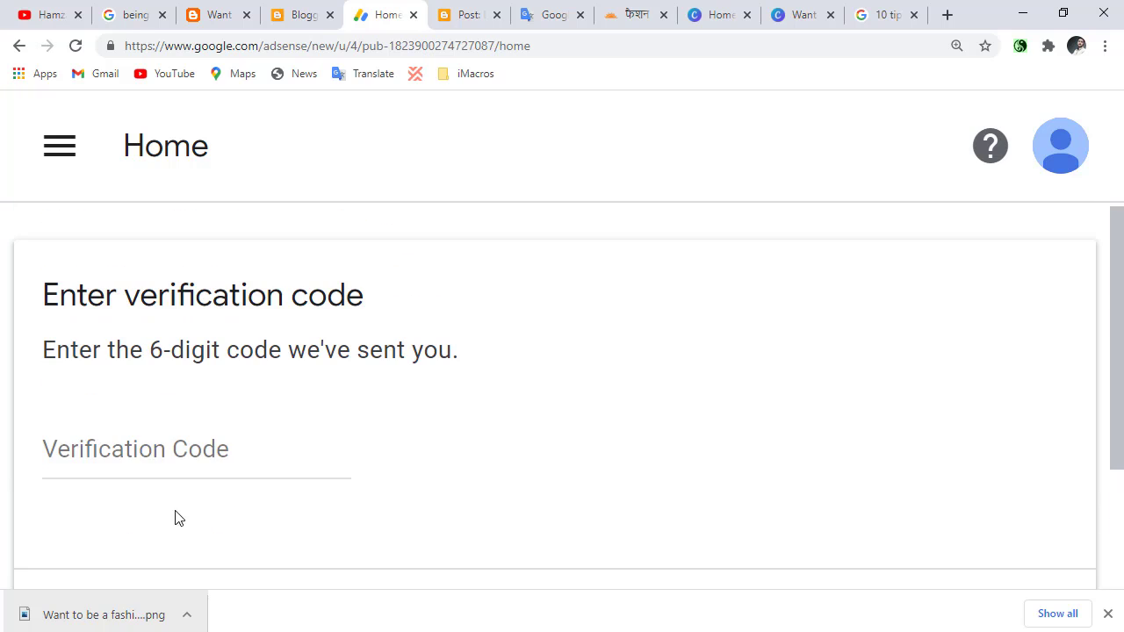
click(169, 432)
scroll(162, 461, down, 2)
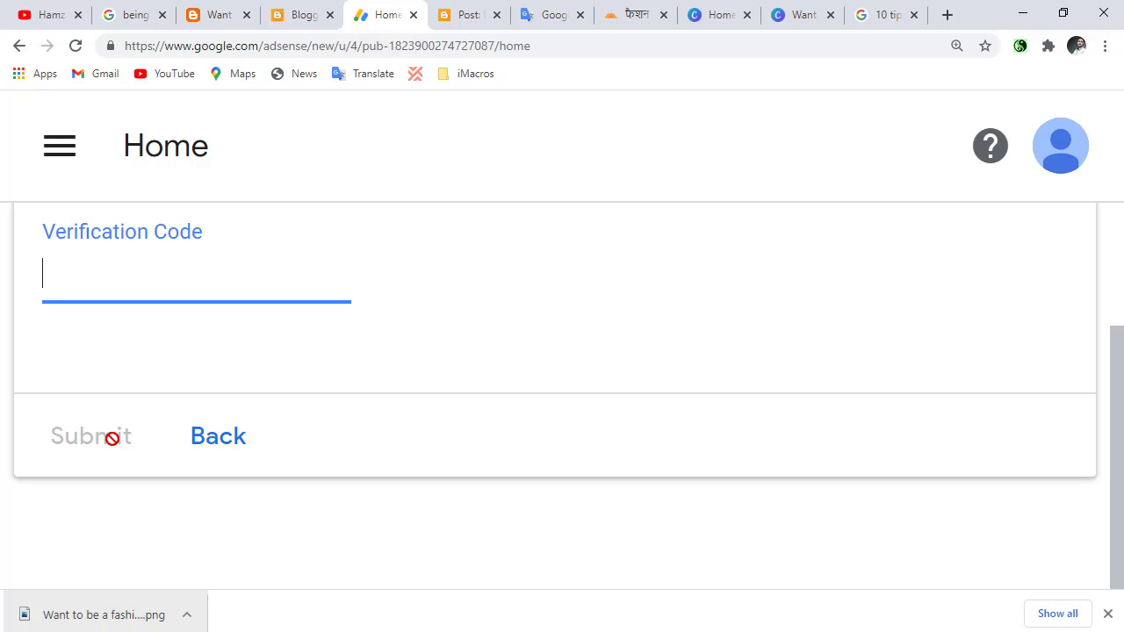
Return to Blogger, check the AdSense status under earnings and show the blog's list of posts.
click(303, 13)
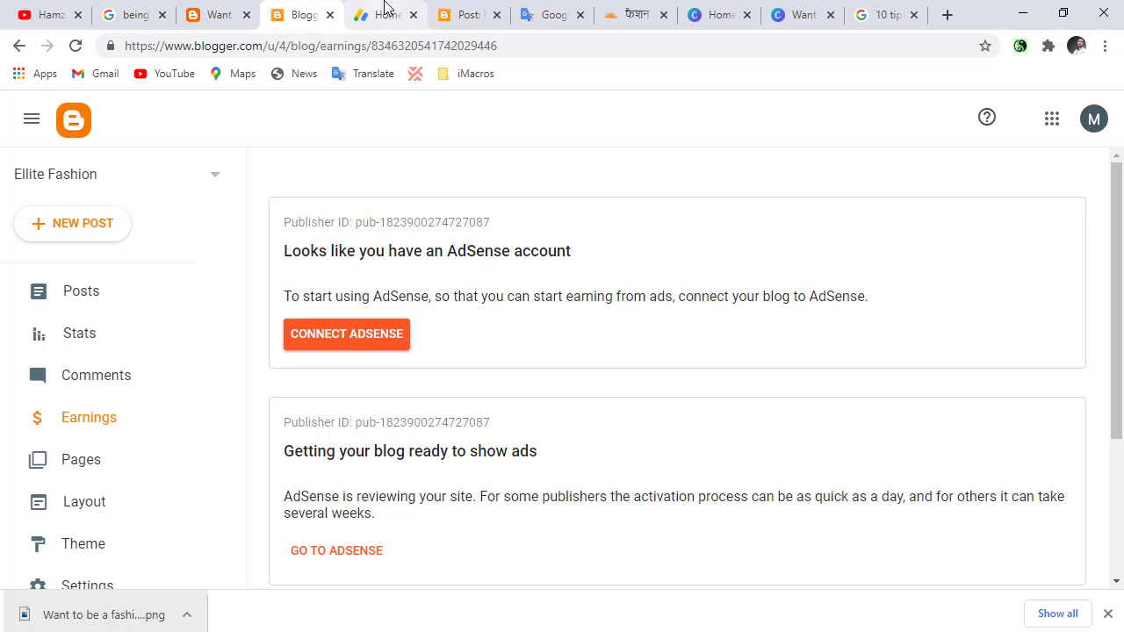
click(92, 309)
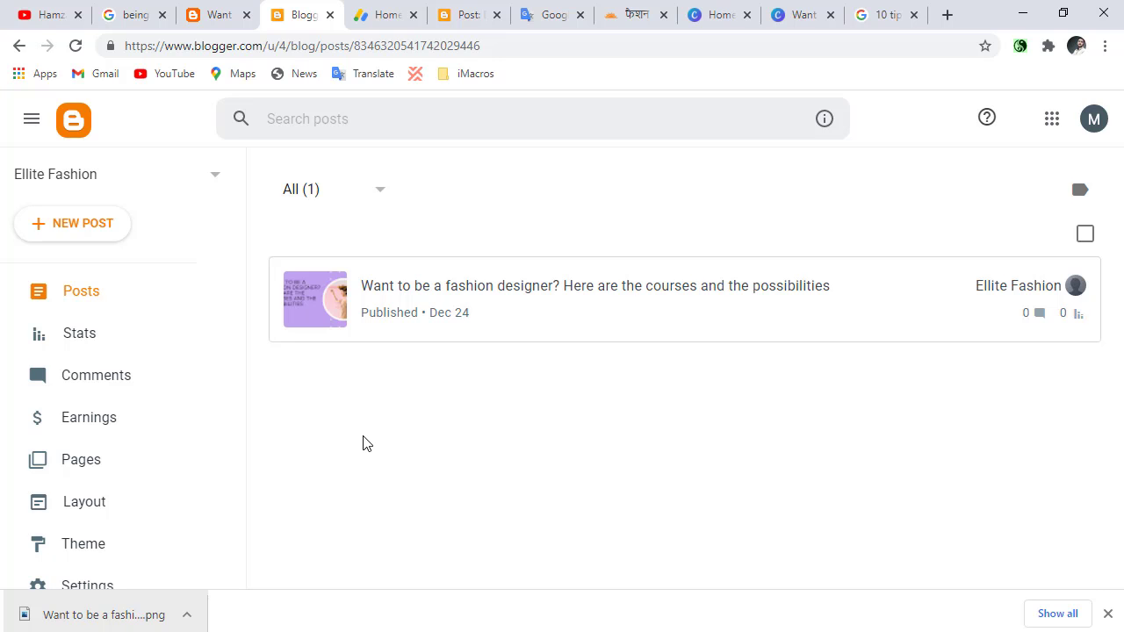
click(947, 15)
text(p)
key(Return)
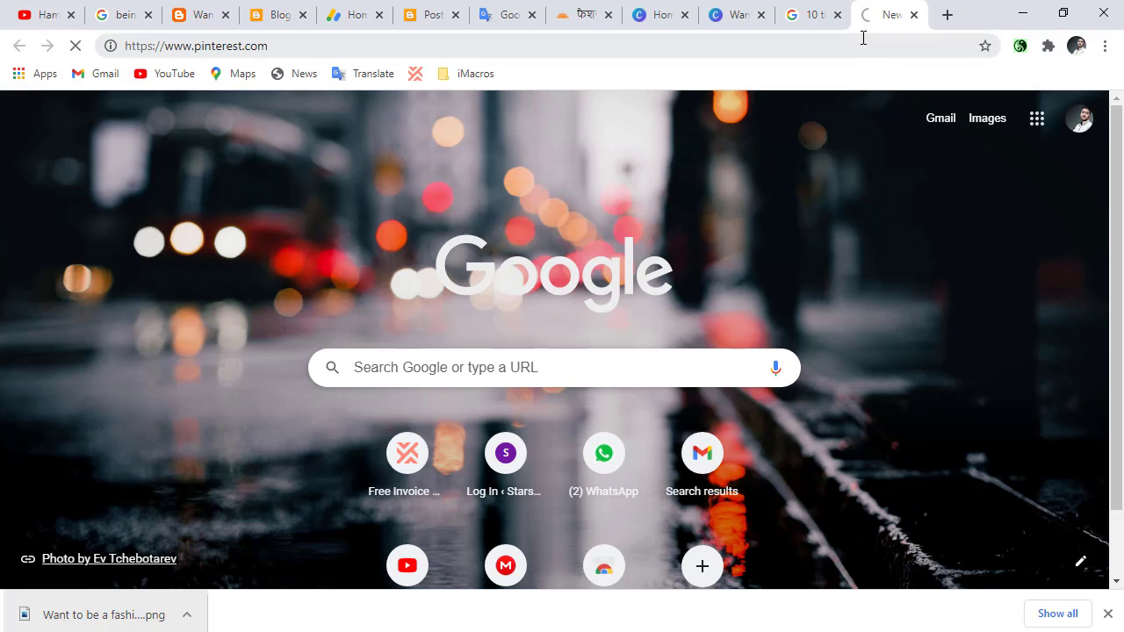
Close all browser tabs except the published blog post, the Blogger posts list, the Canva design and Pinterest, and dismiss Canva's saved-design message.
click(838, 14)
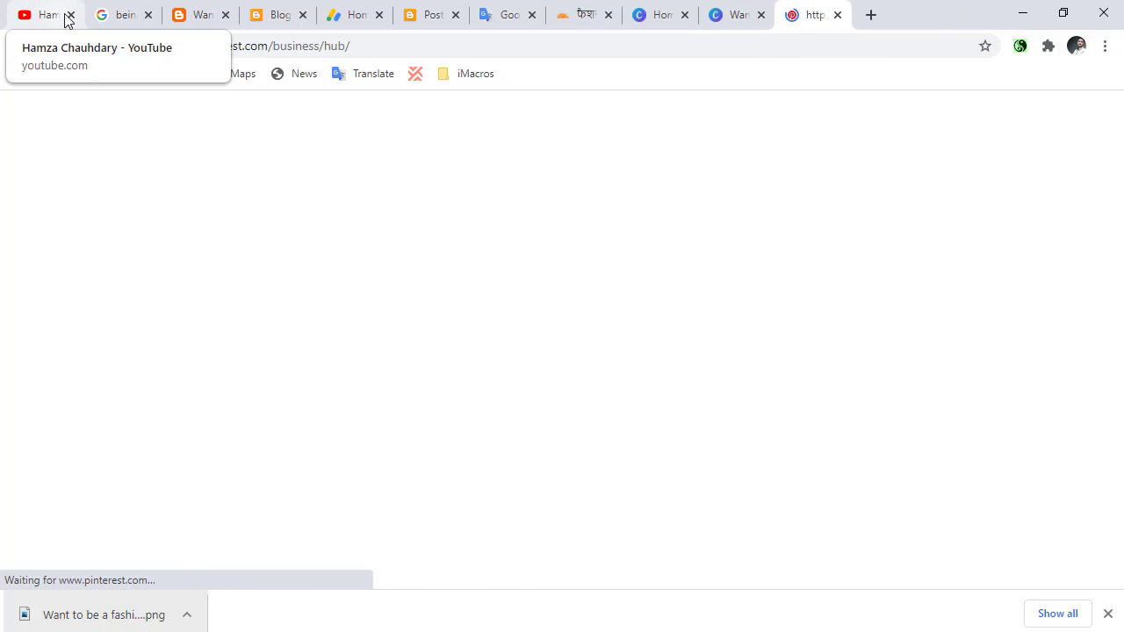
click(71, 14)
click(71, 15)
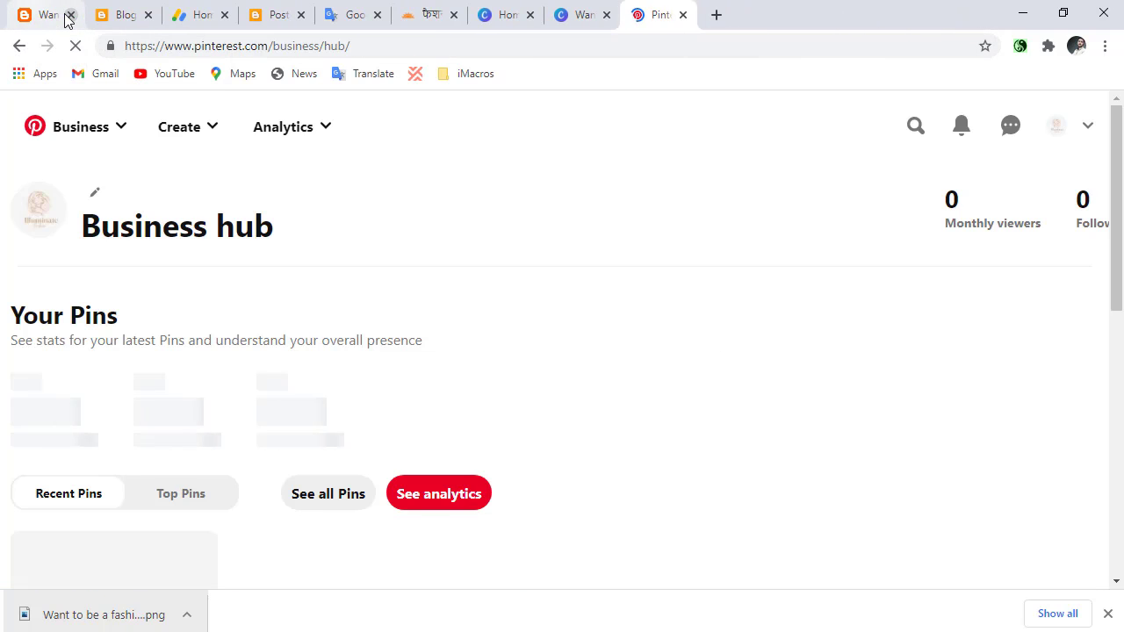
click(66, 19)
click(146, 16)
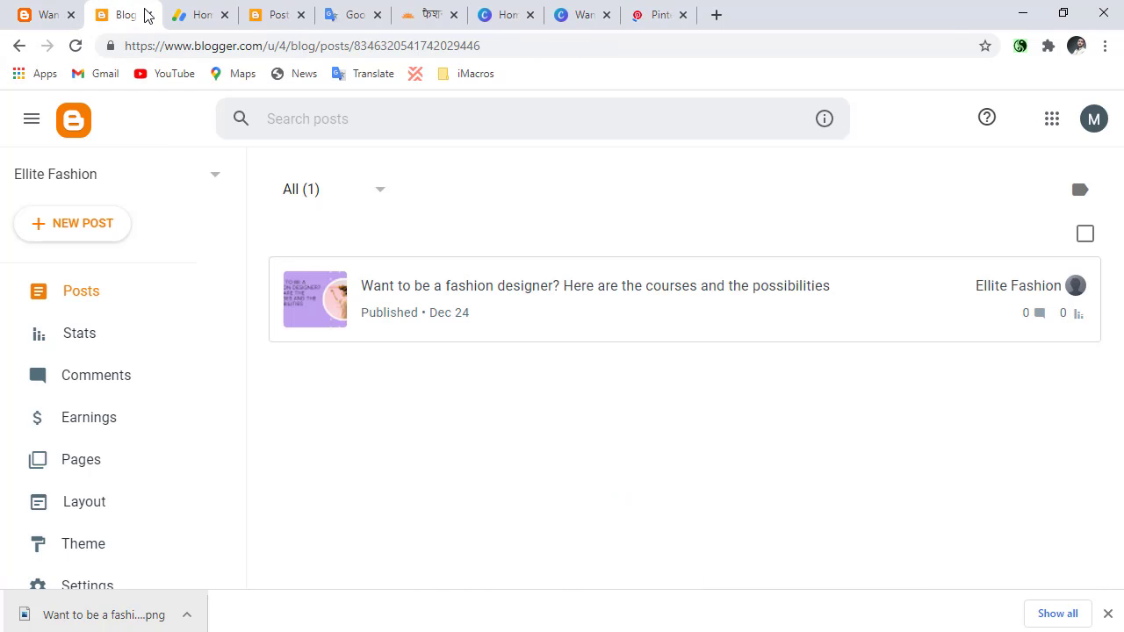
click(209, 16)
click(223, 15)
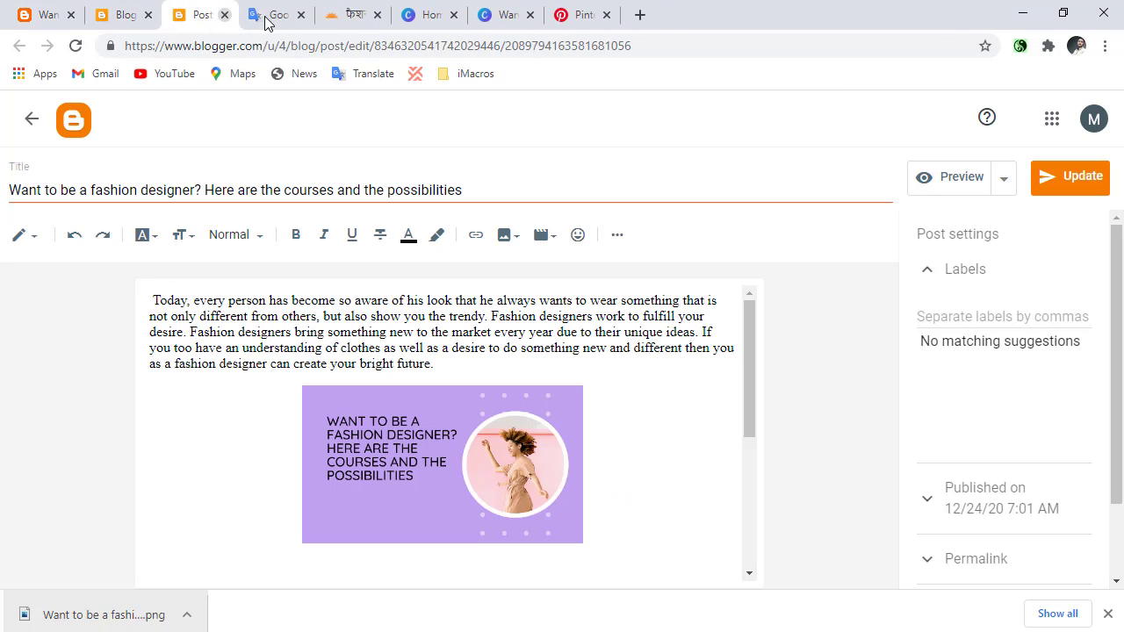
click(223, 18)
click(223, 17)
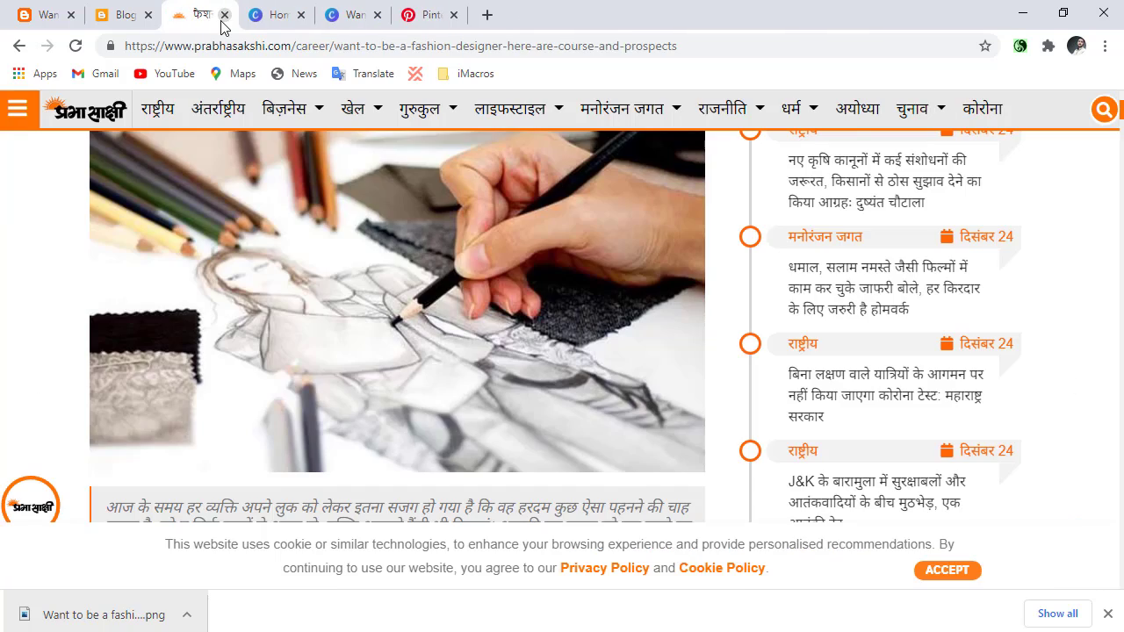
click(224, 15)
click(224, 15)
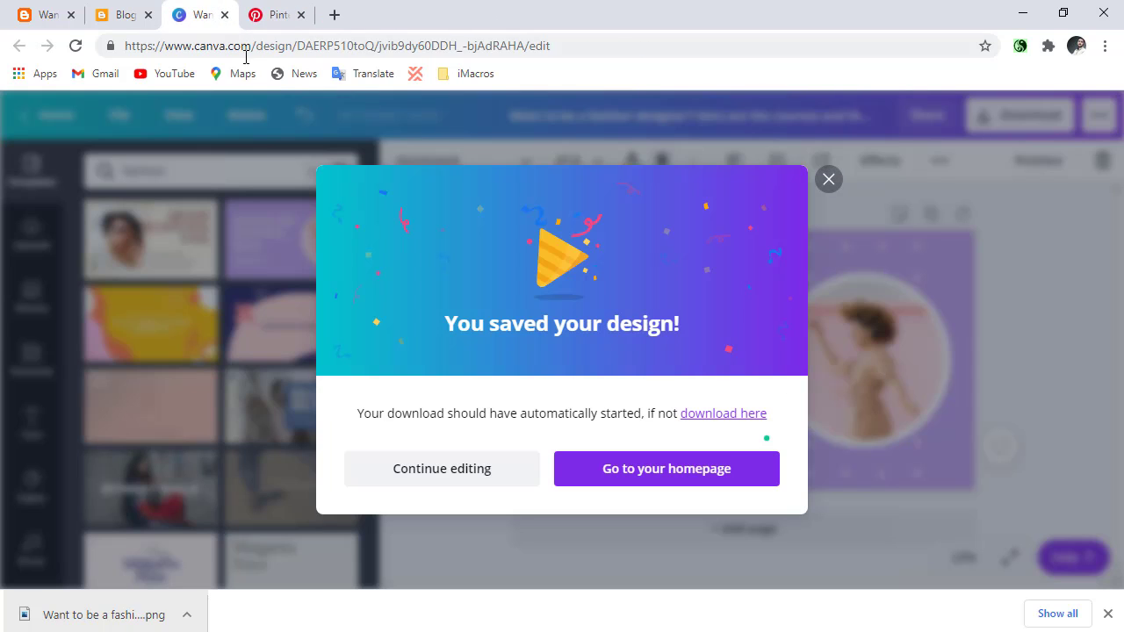
click(830, 181)
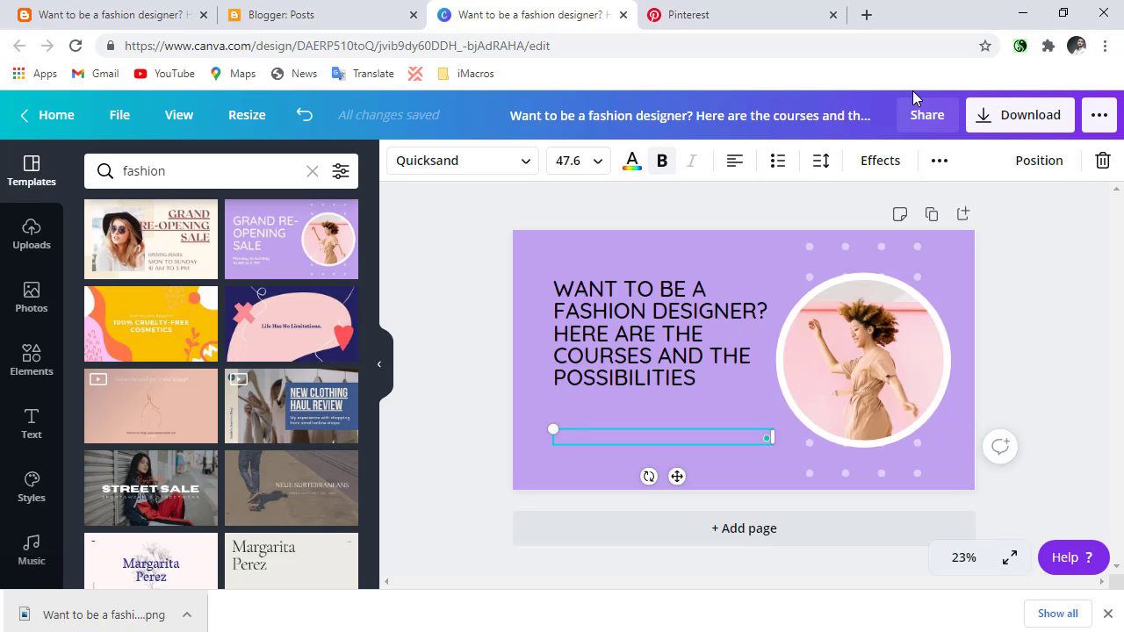
Open the post "Want to be a fashion designer? Here are the courses and the possibilities" from the Blogger posts list in the editor.
click(242, 20)
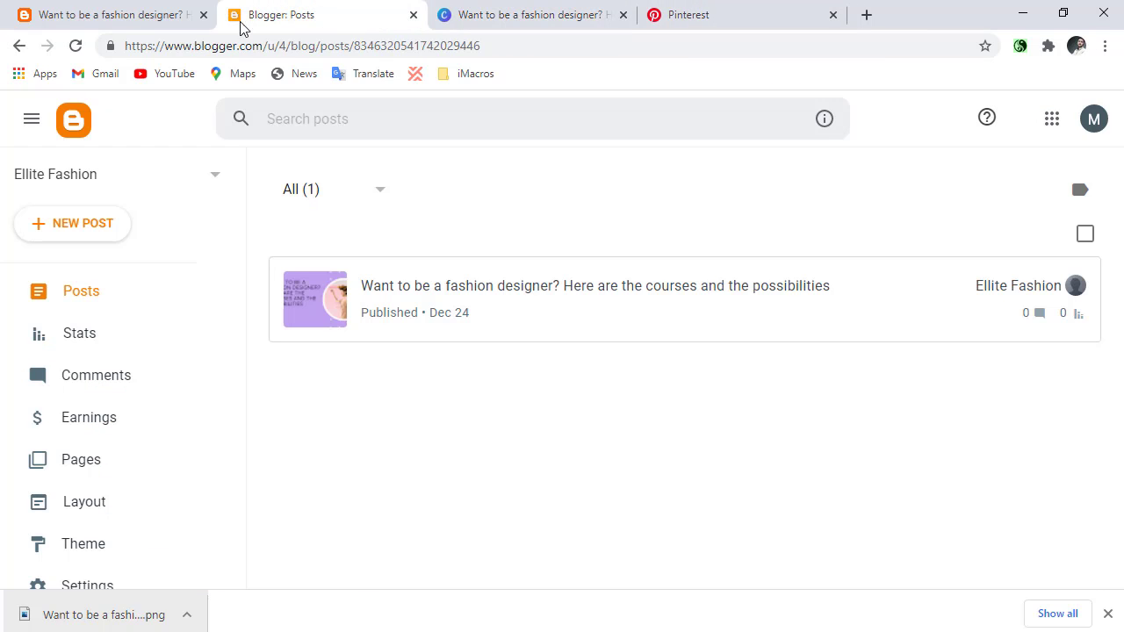
click(377, 314)
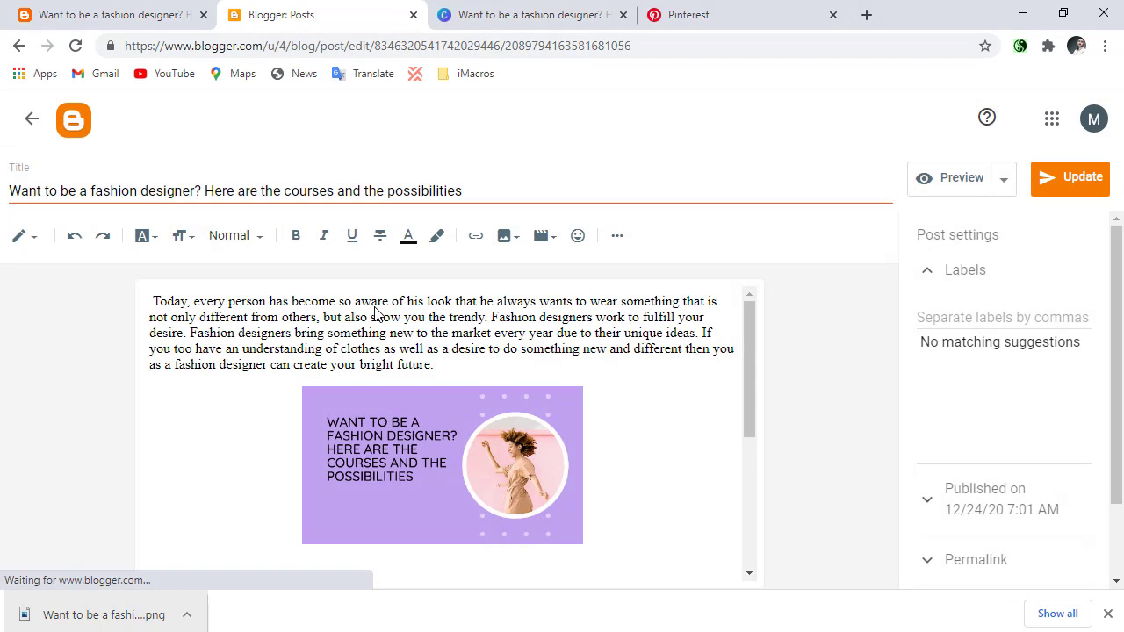
scroll(360, 309, down, 1)
scroll(359, 309, up, 1)
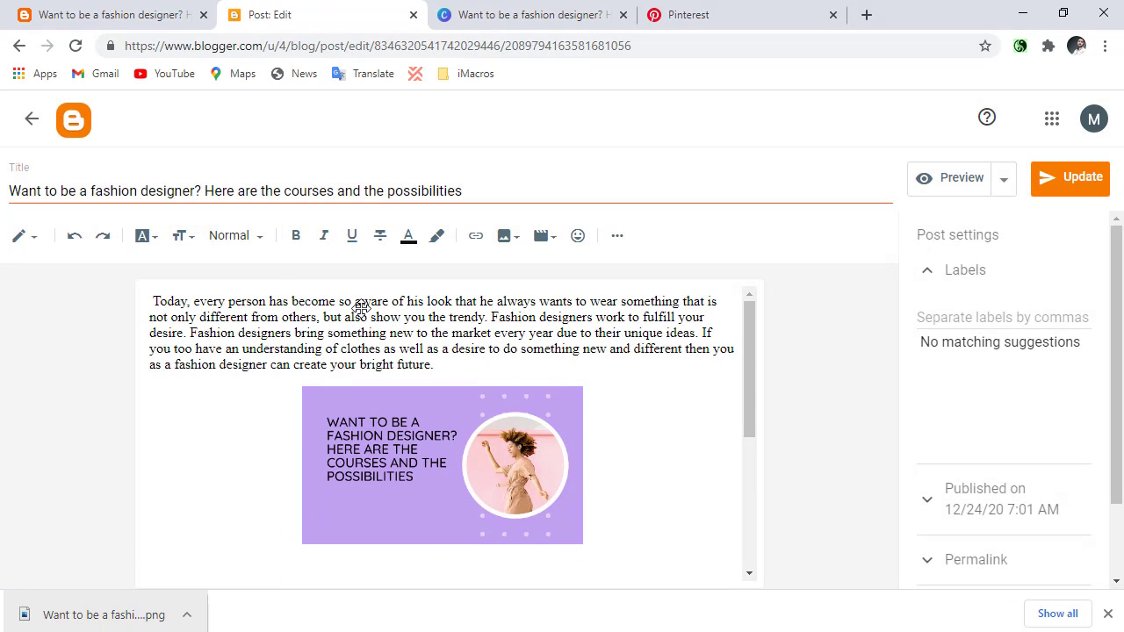
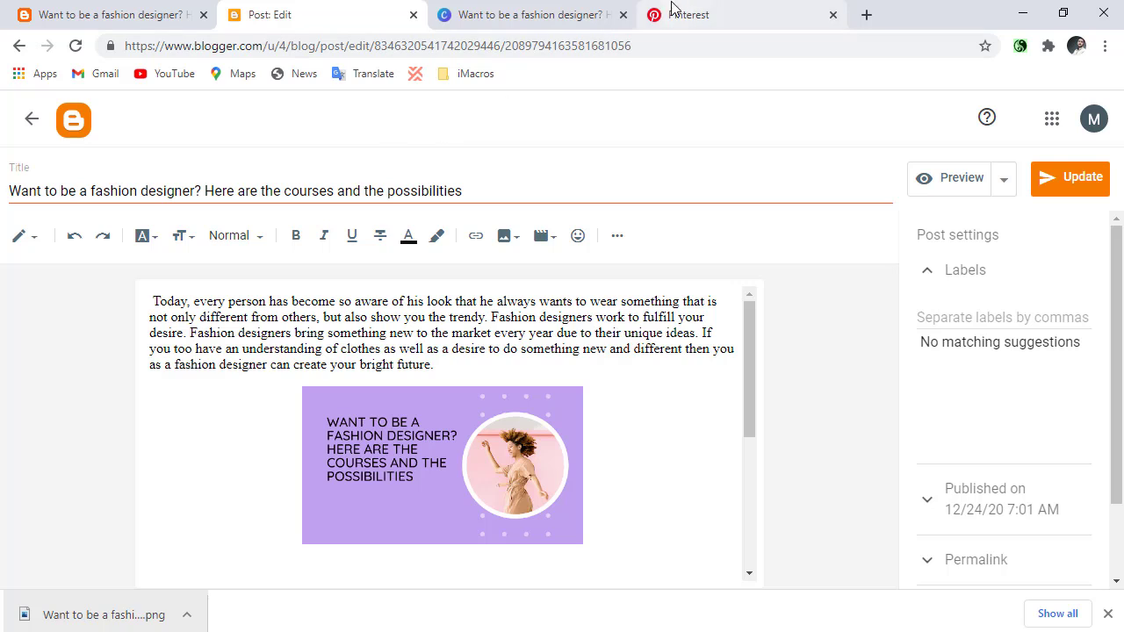
Start a new Pinterest Pin design from the Canva home page and close the leftover Canva home tab.
click(503, 10)
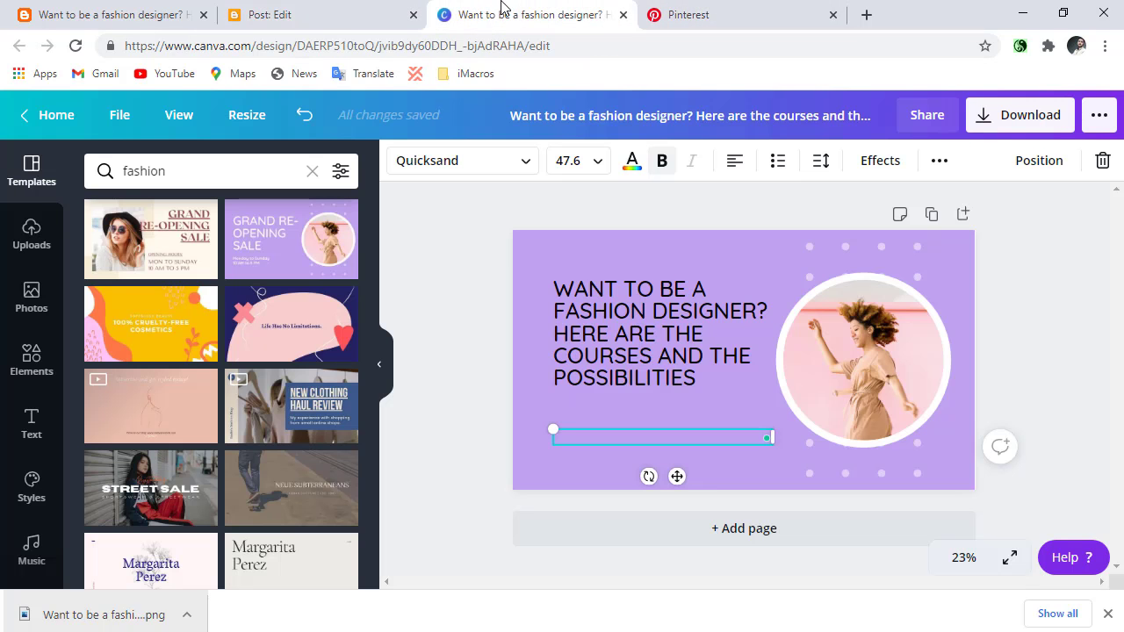
click(59, 127)
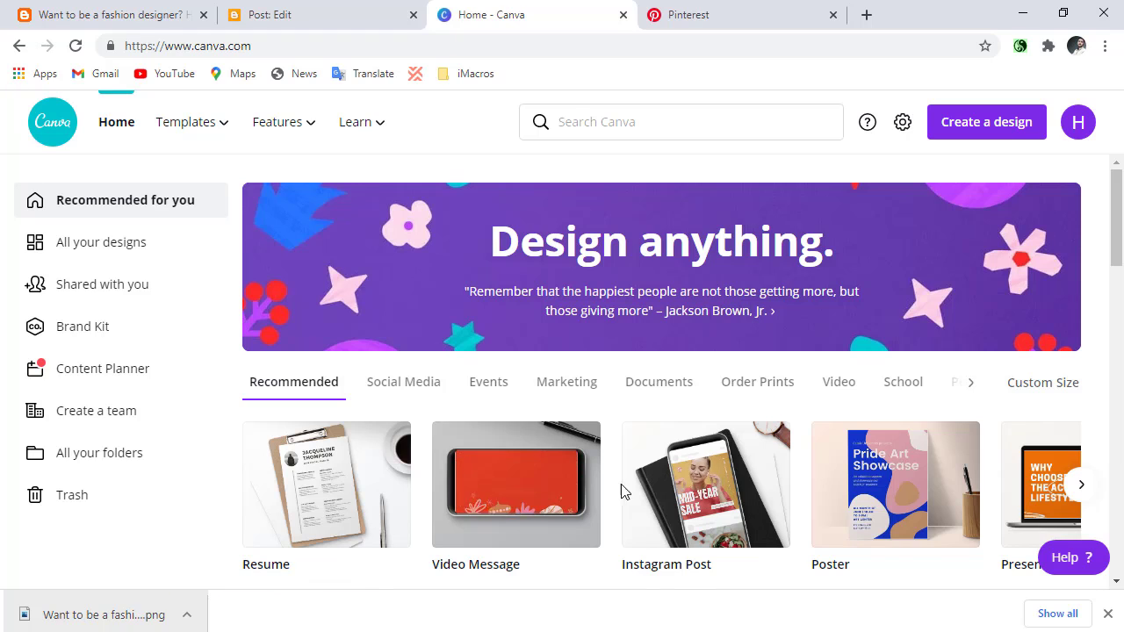
click(957, 122)
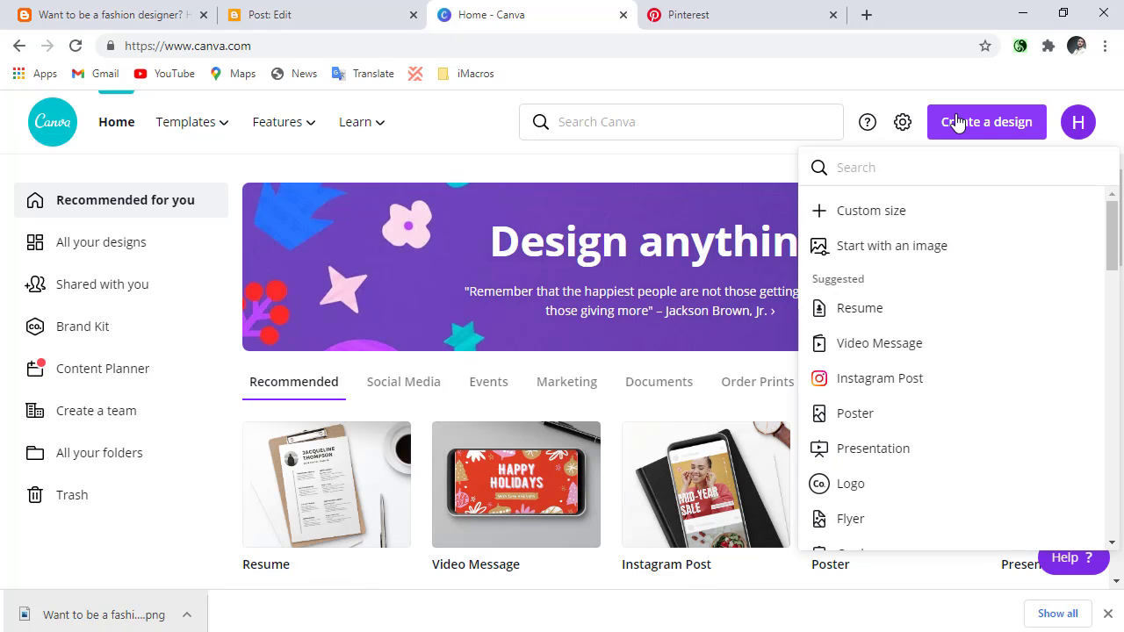
text(pin)
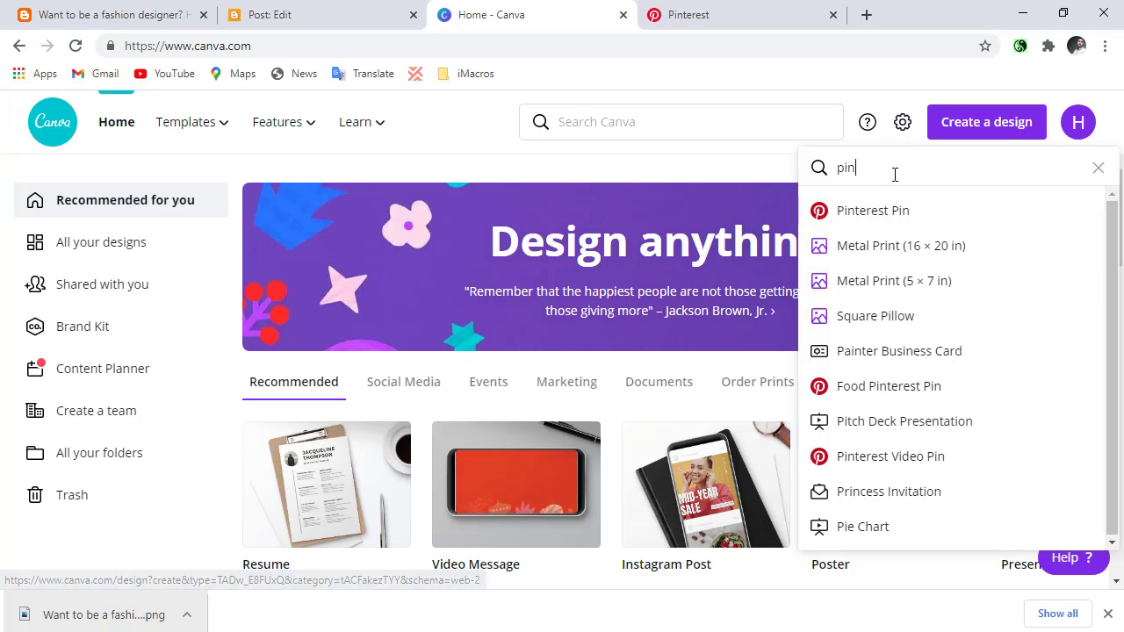
click(885, 215)
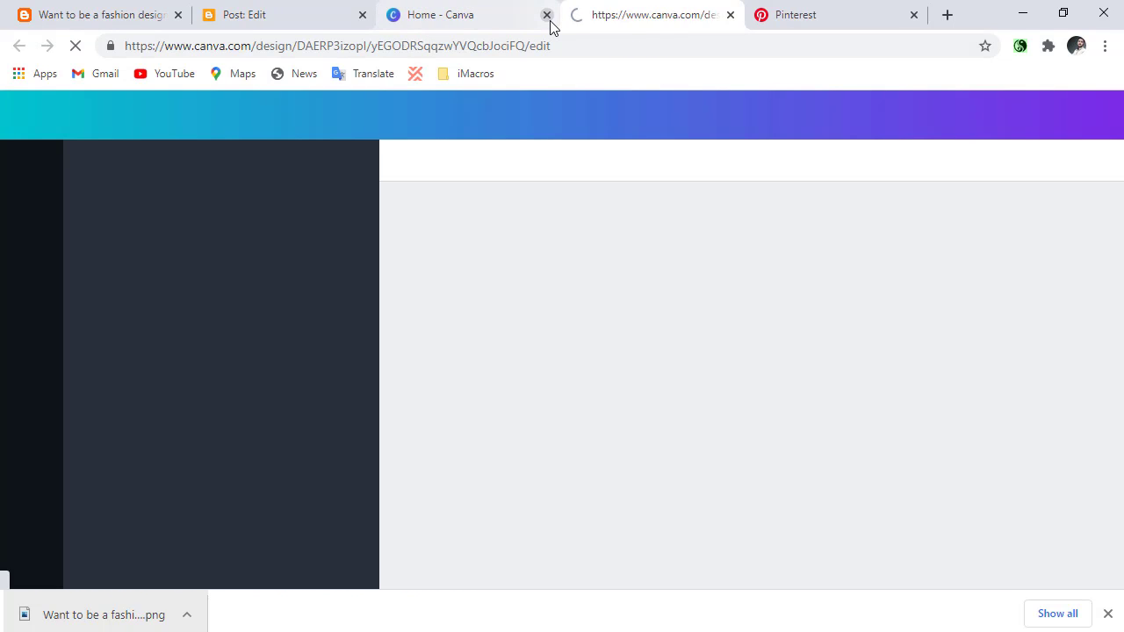
click(546, 17)
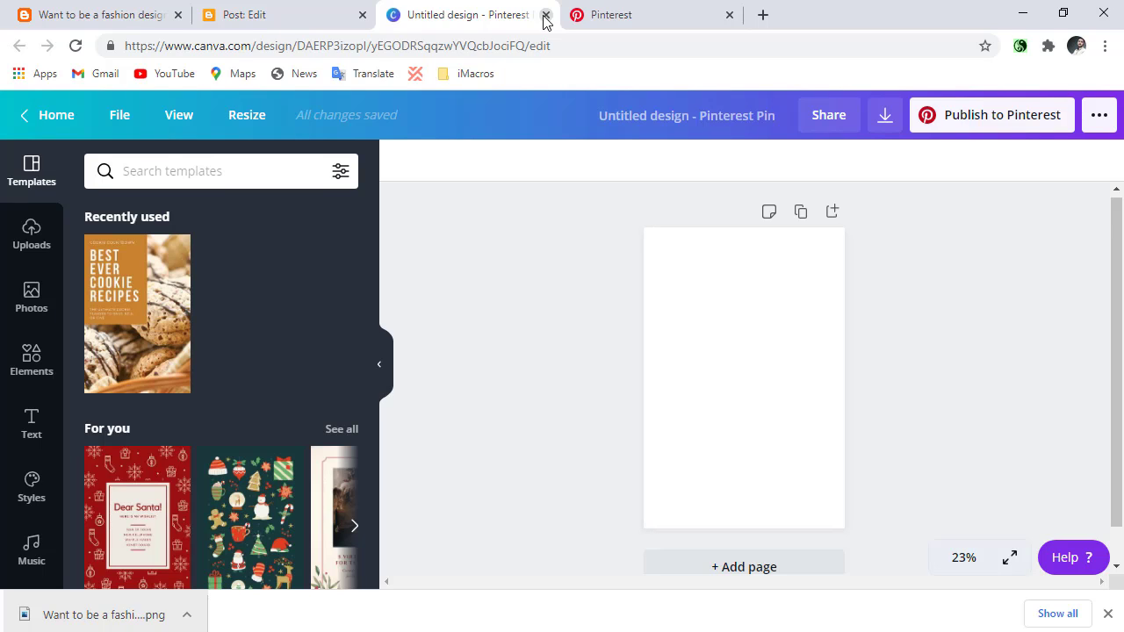
click(251, 13)
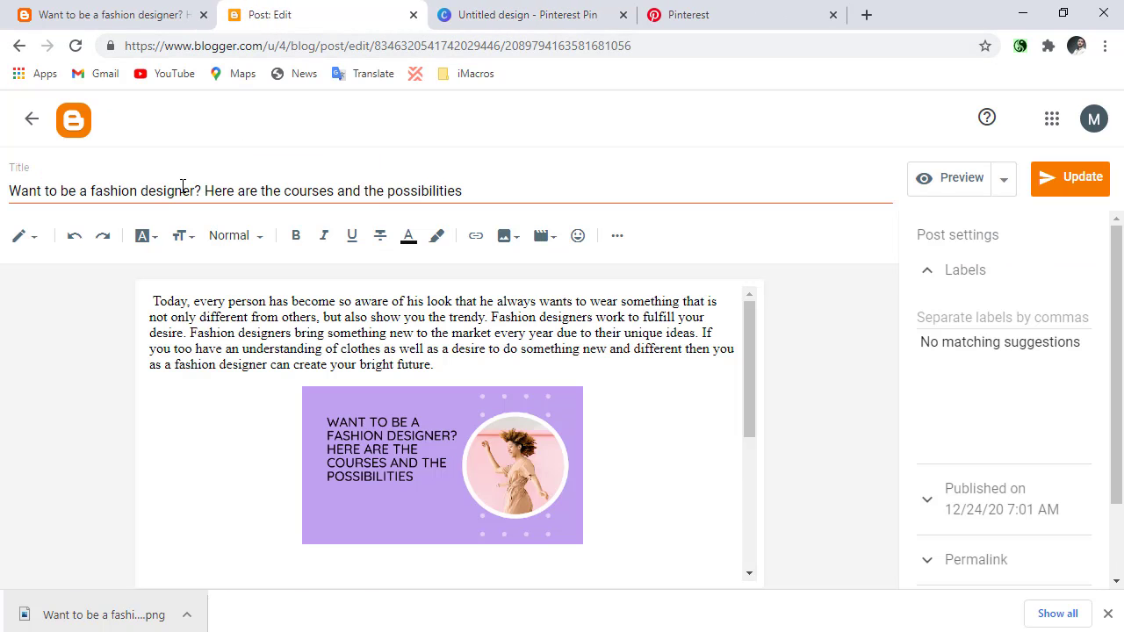
click(697, 10)
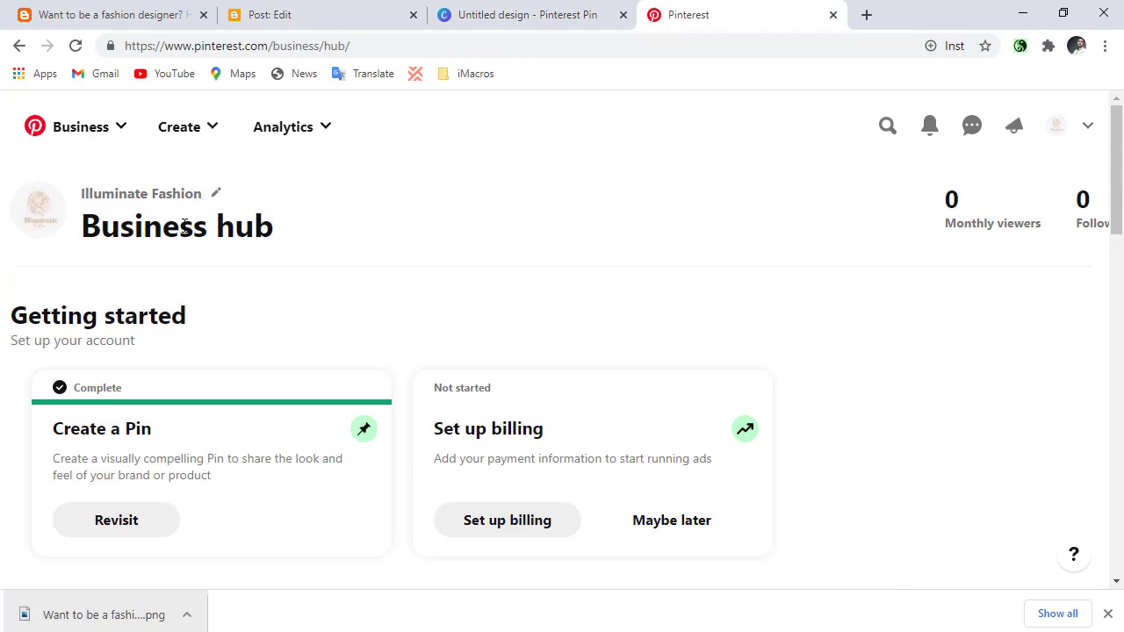
click(447, 12)
click(232, 174)
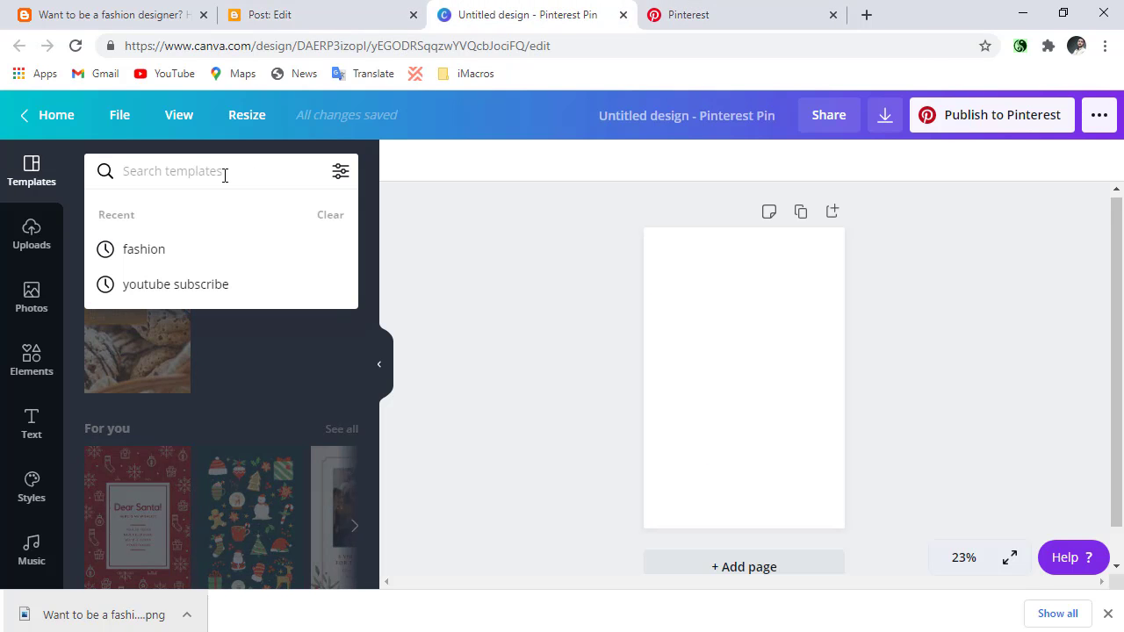
text(fasho)
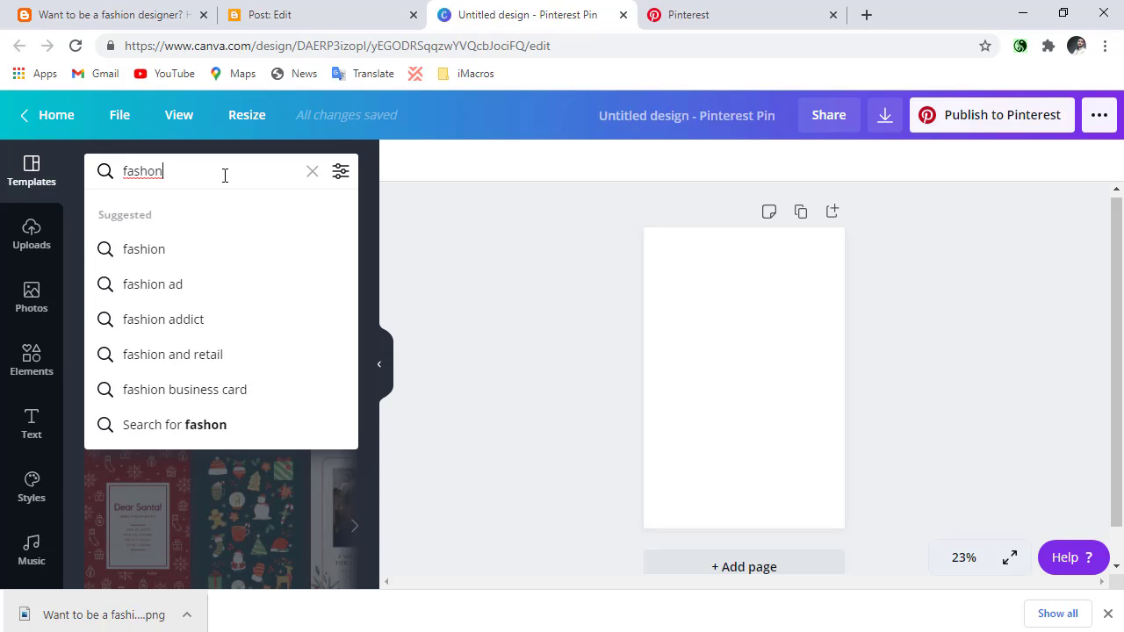
text(n)
key(BackSpace)
key(BackSpace)
key(BackSpace)
text(d)
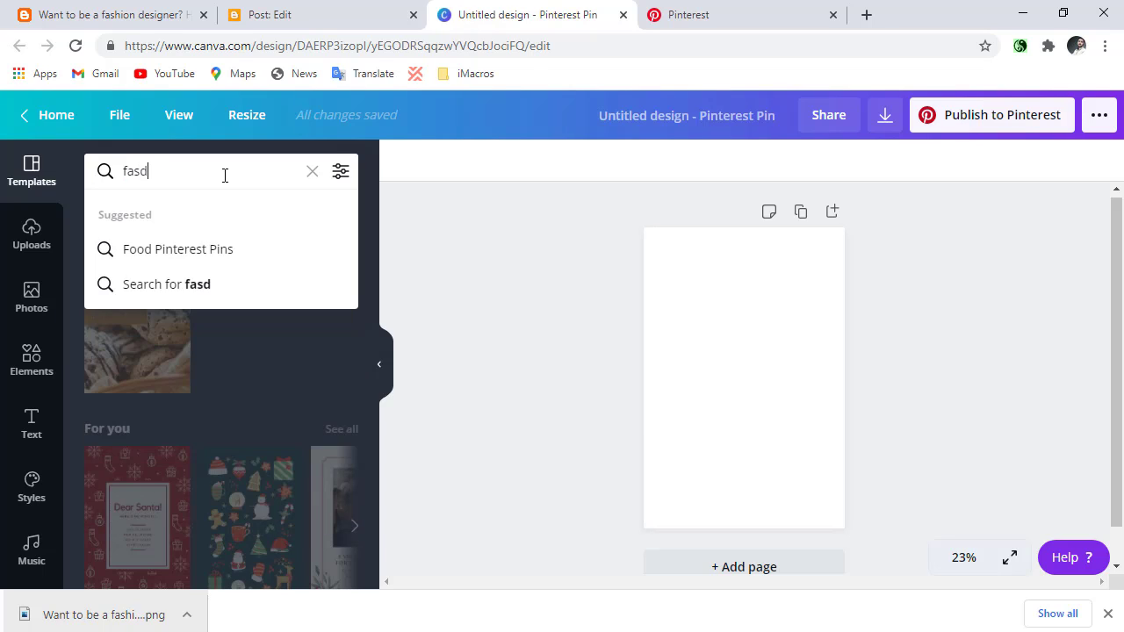
key(BackSpace)
text(sh)
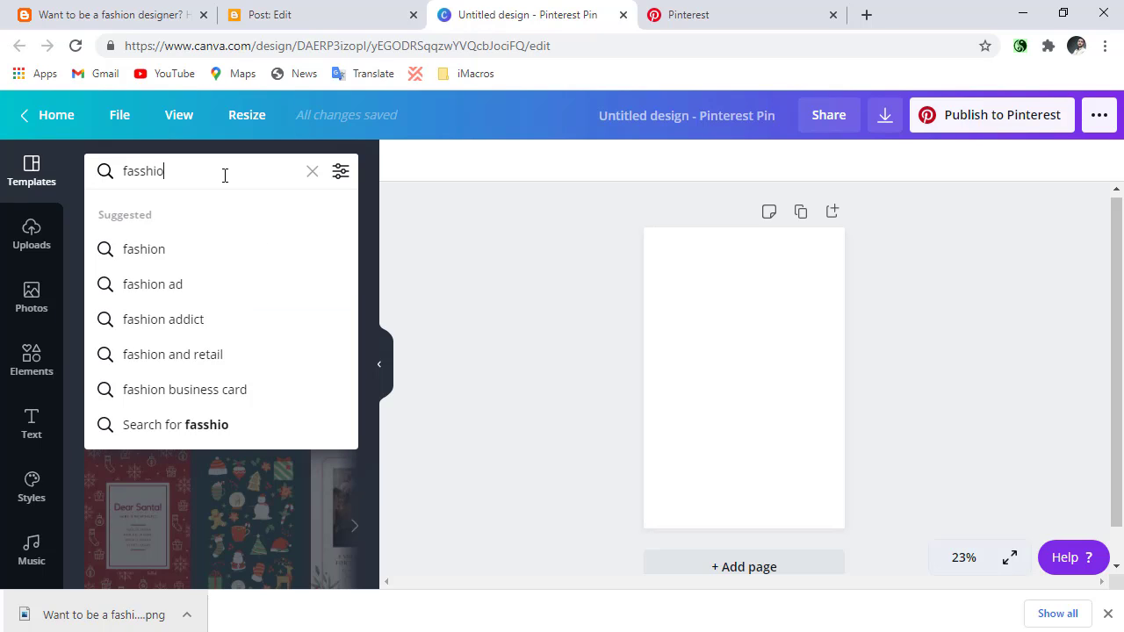
text(io)
key(Return)
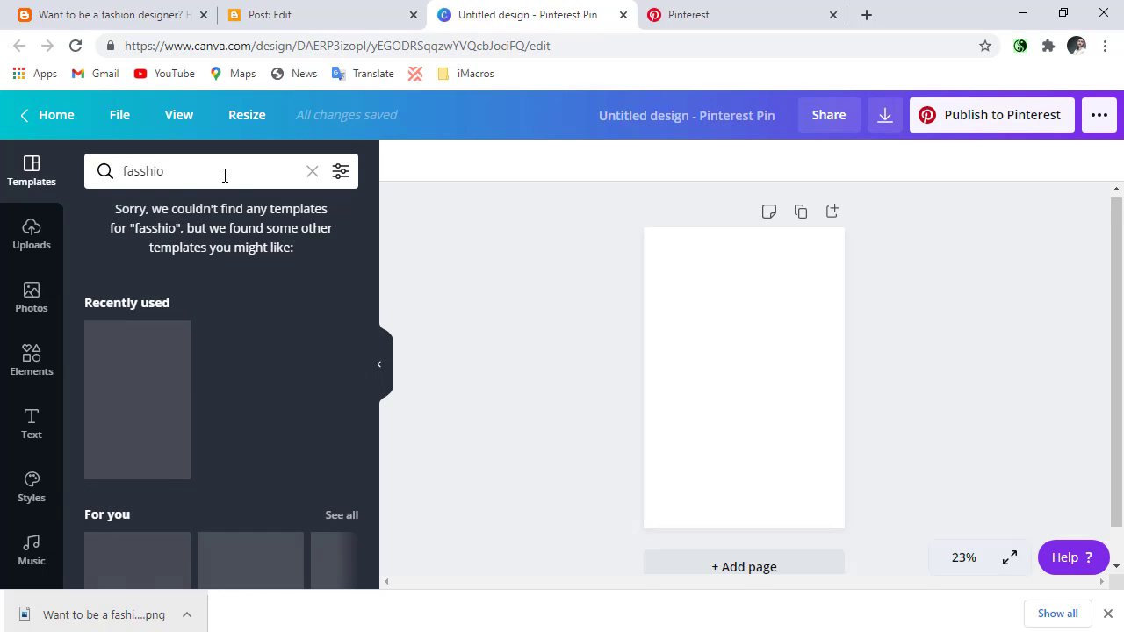
Search the Pinterest Pin templates for "fashion".
click(225, 175)
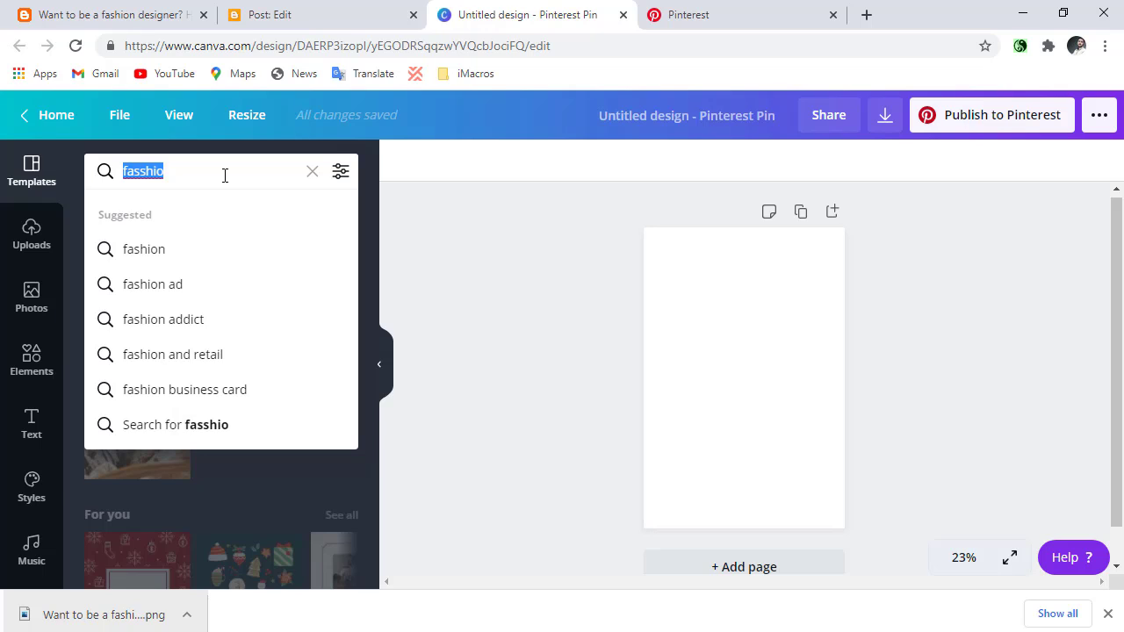
text(fashi)
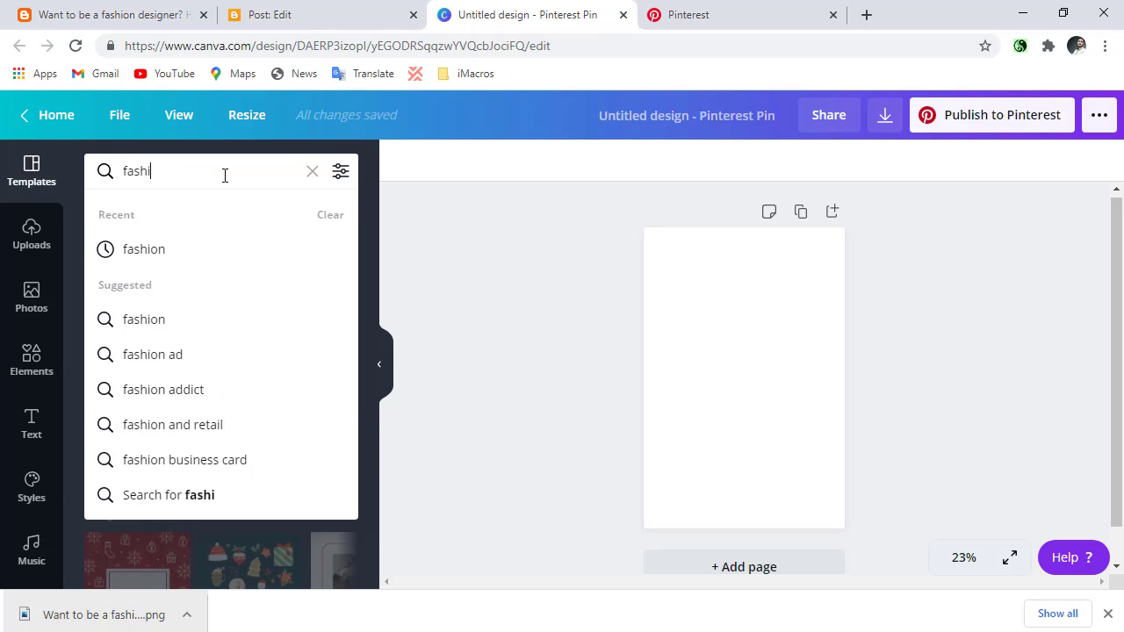
text(9)
key(BackSpace)
key(Return)
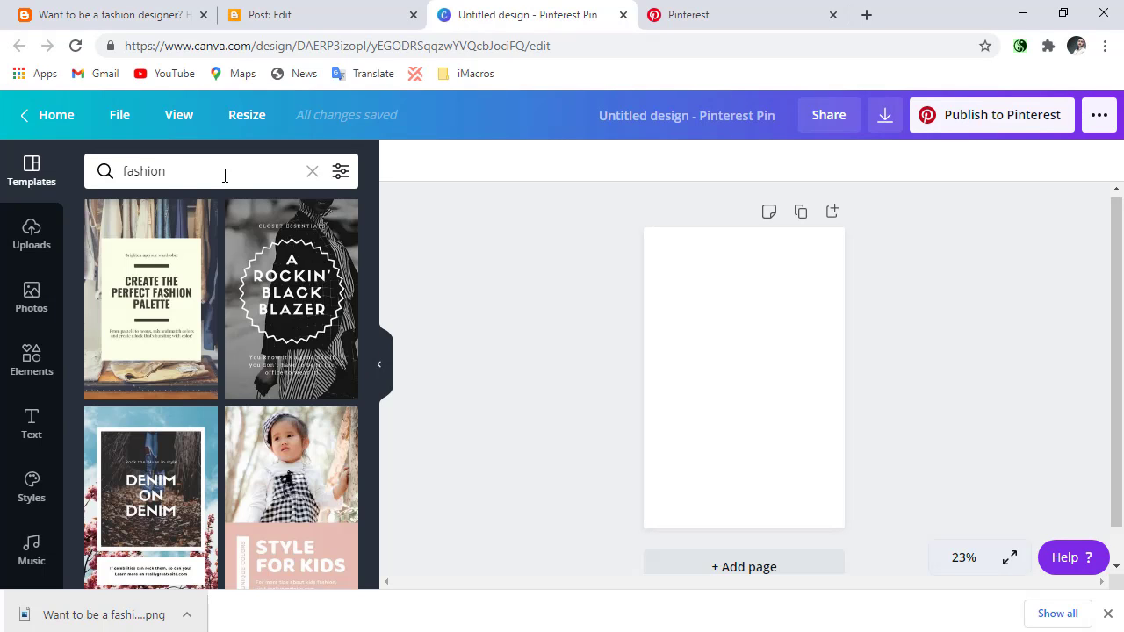
Browse the fashion templates and try the "A Rockin' Black Blazer" and "Striking Styles for Your Kid" designs on the page.
scroll(261, 301, down, 2)
scroll(261, 301, up, 2)
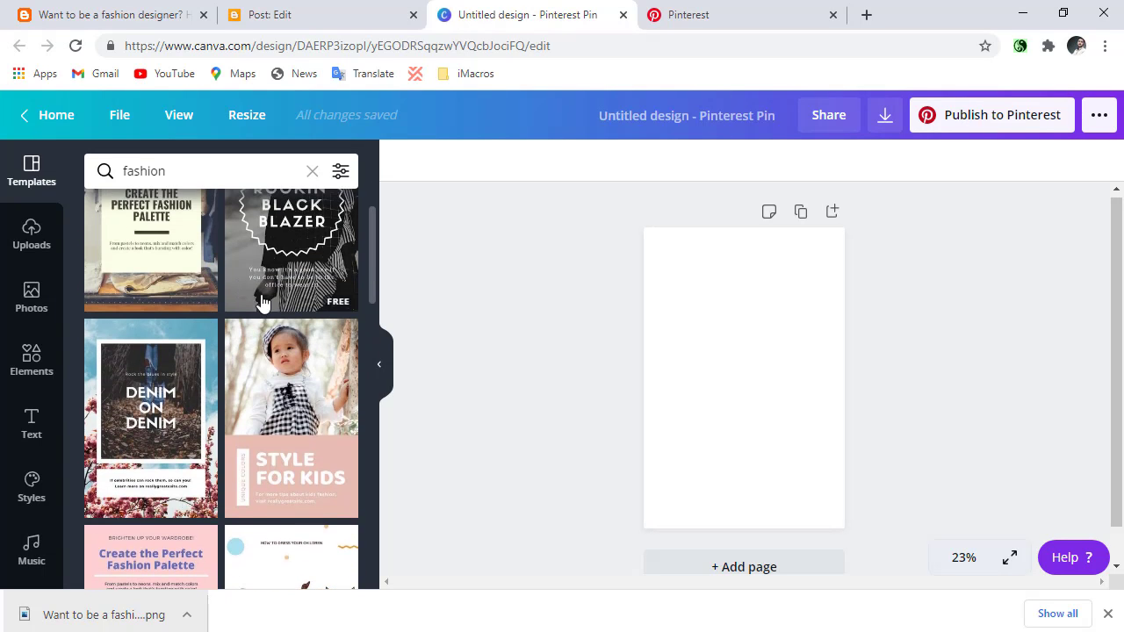
scroll(261, 301, down, 2)
scroll(201, 376, up, 1)
scroll(237, 439, down, 5)
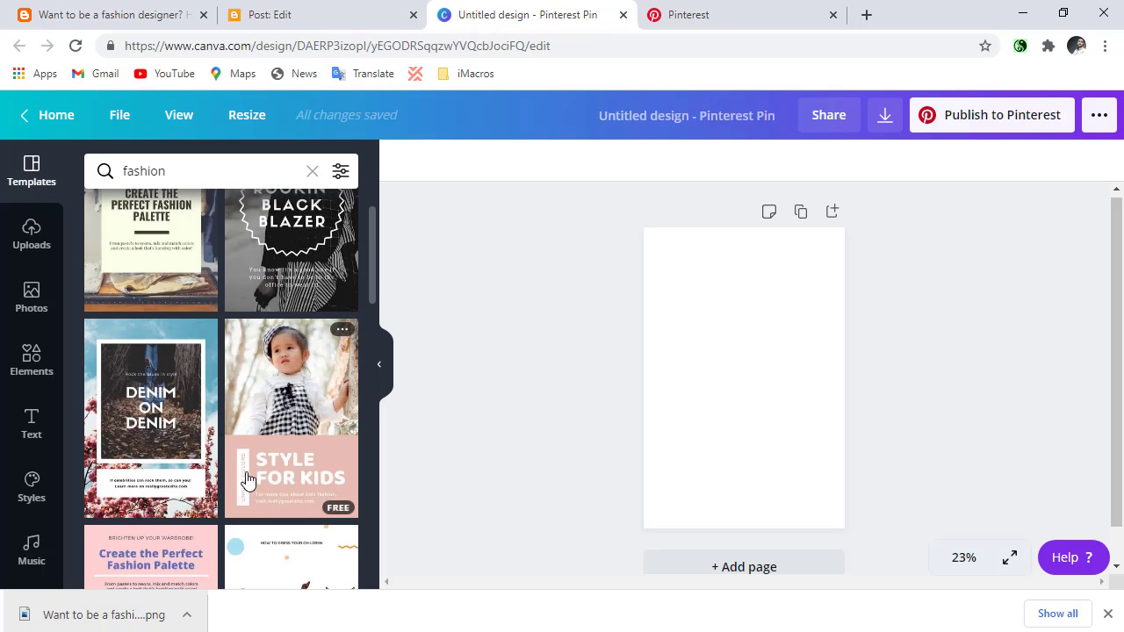
scroll(247, 481, down, 4)
scroll(216, 431, up, 4)
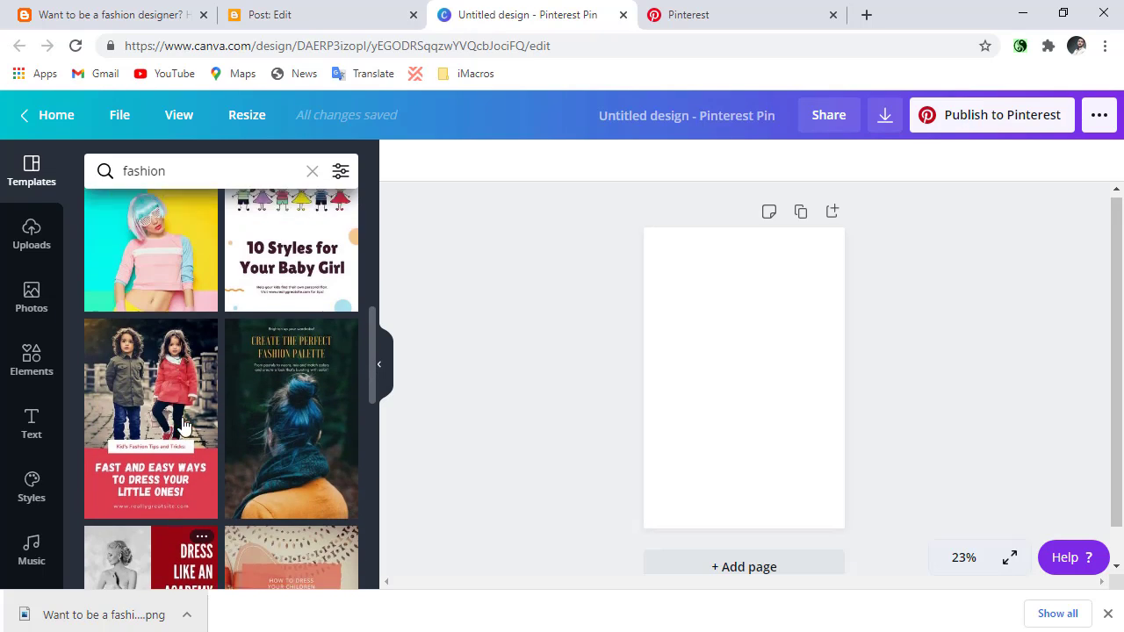
scroll(233, 401, down, 8)
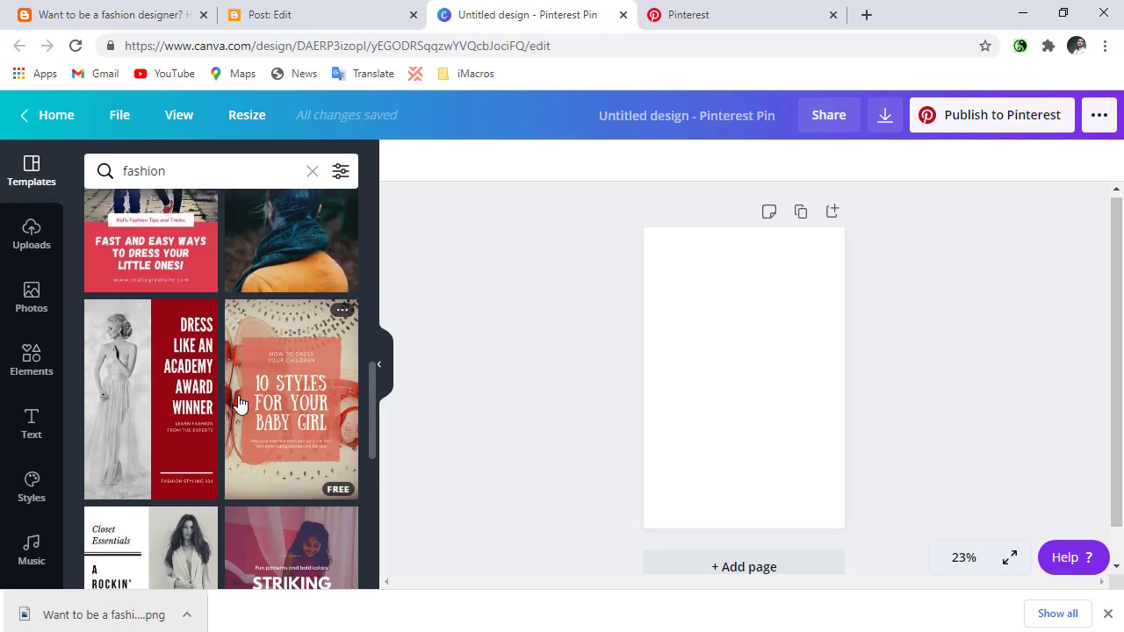
scroll(150, 299, up, 3)
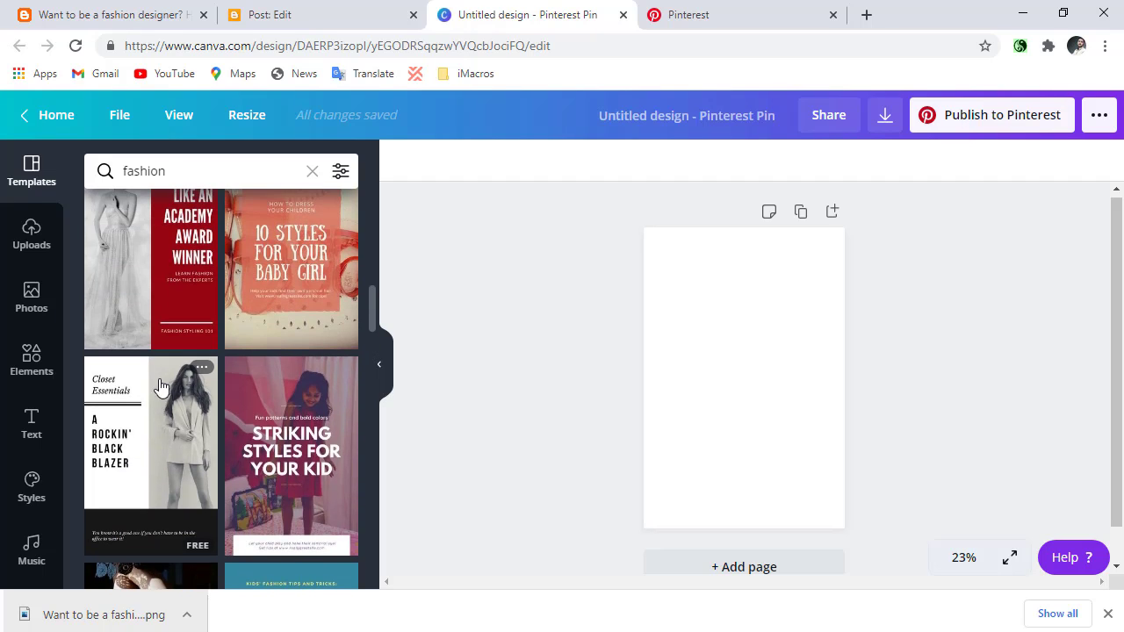
click(153, 452)
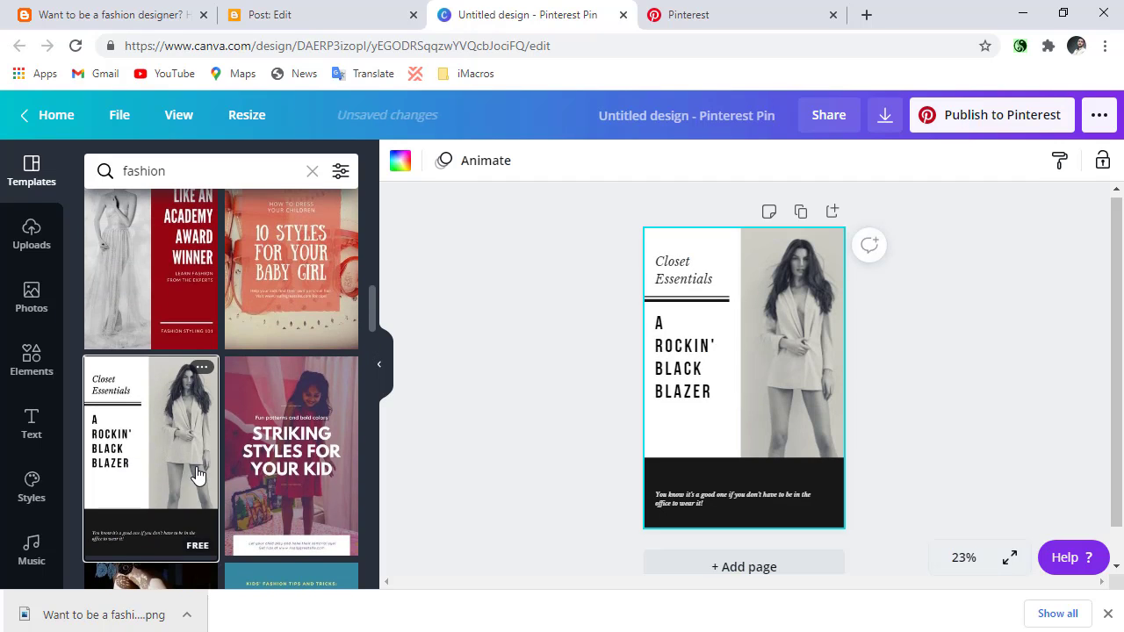
click(268, 450)
Apply the red "Dress Like an Academy Award Winner" template to the pin.
scroll(216, 369, up, 4)
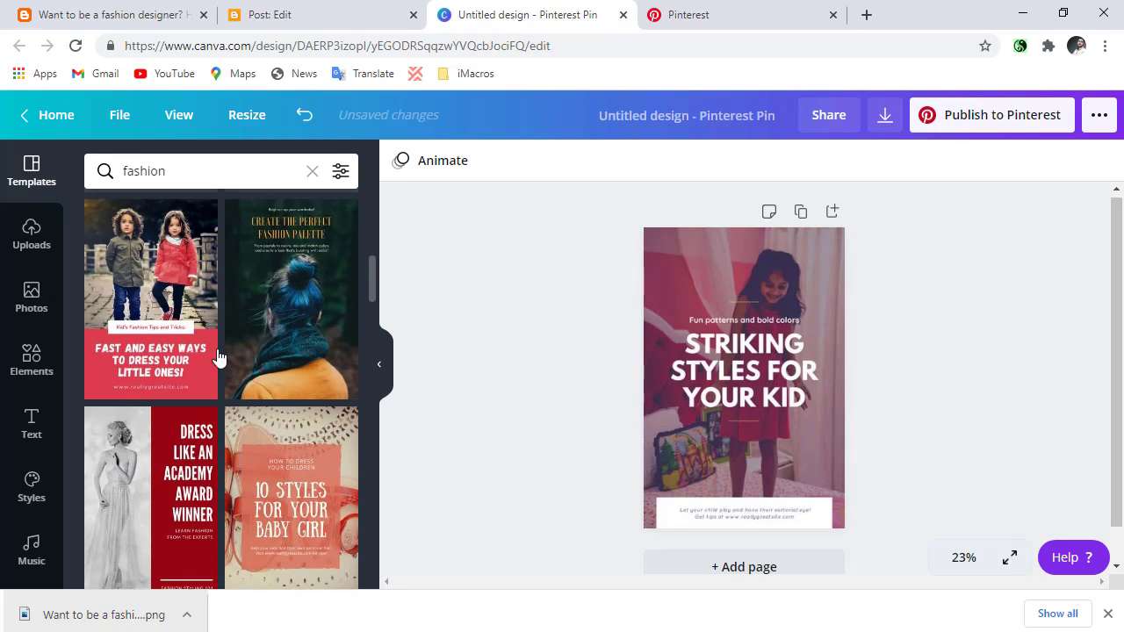
scroll(141, 430, down, 2)
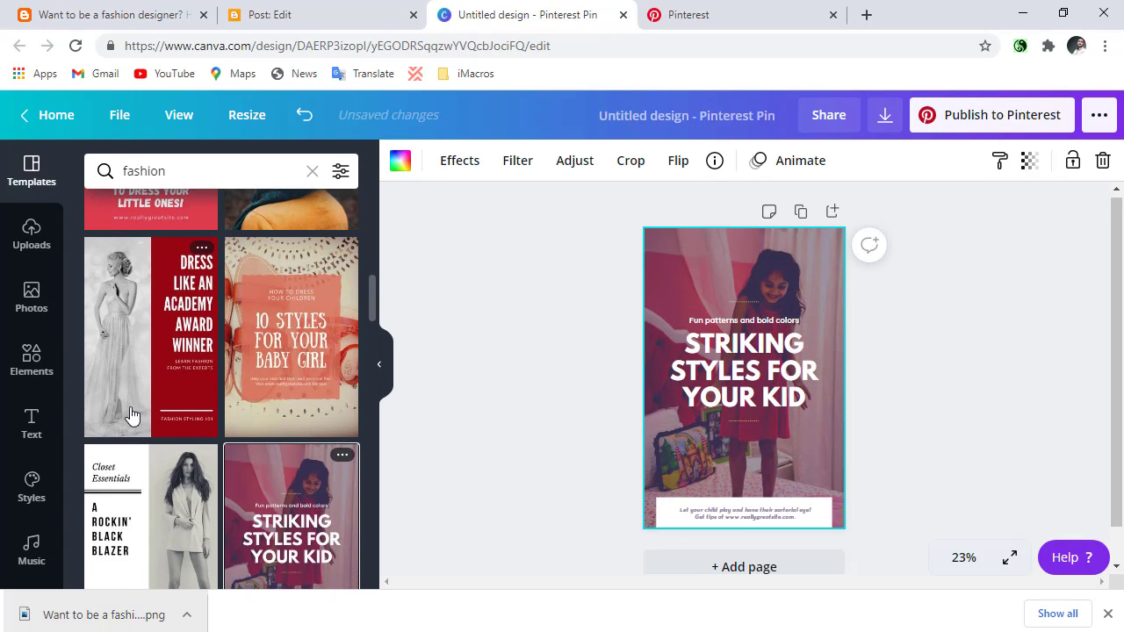
click(150, 344)
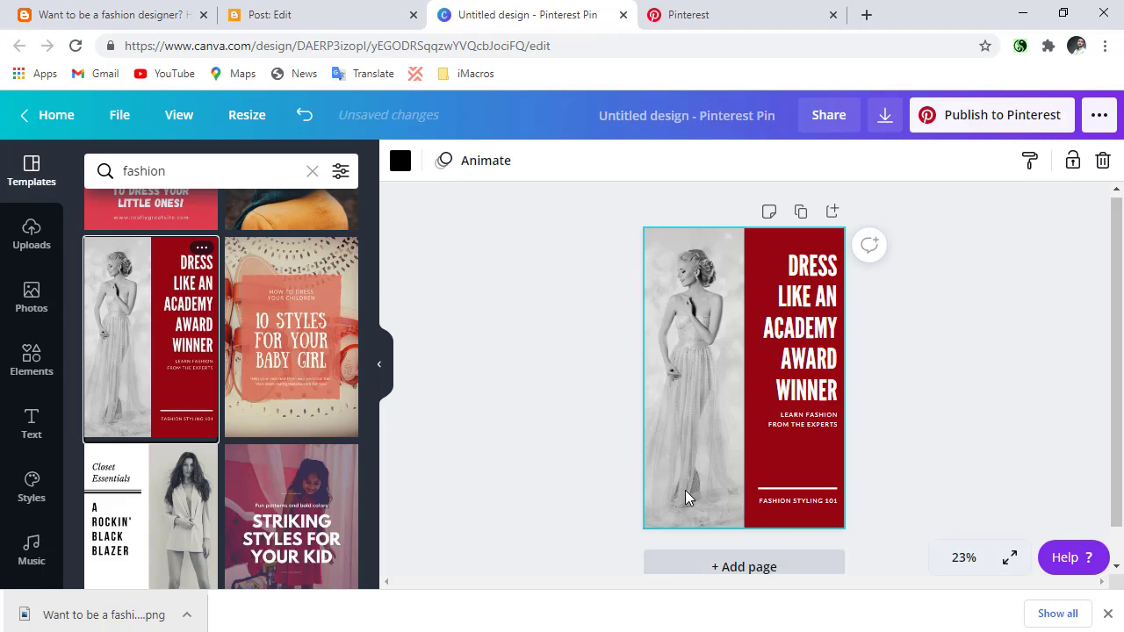
Delete the "Fashion Styling 101" and "Learn Fashion from the Experts" texts from the pin.
click(790, 295)
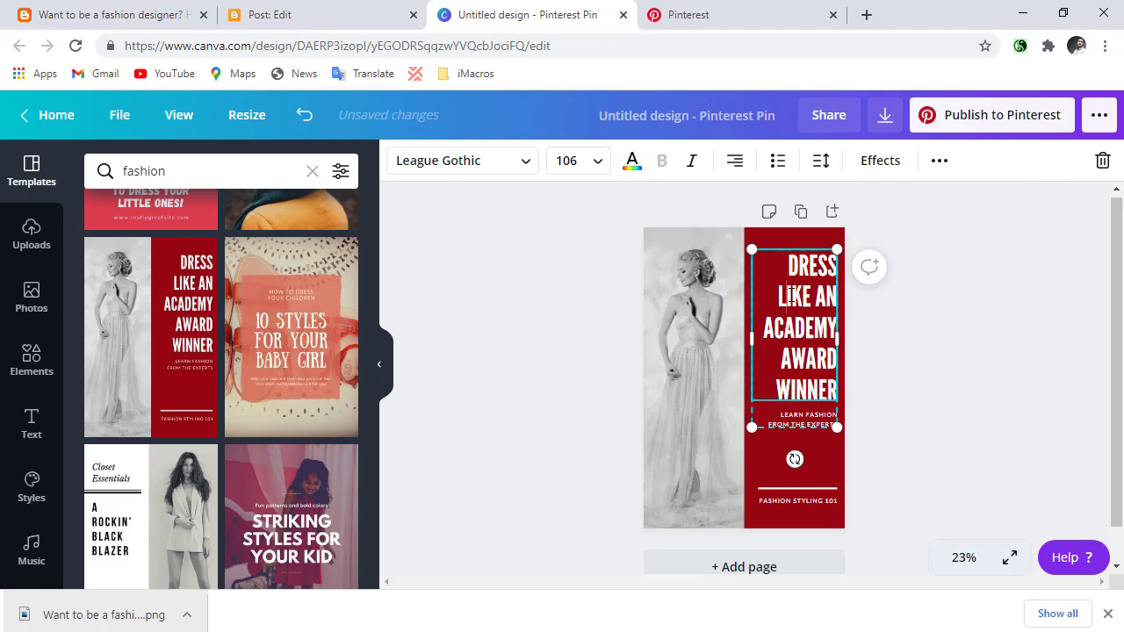
triple_click(791, 295)
drag(788, 264, 849, 483)
click(770, 490)
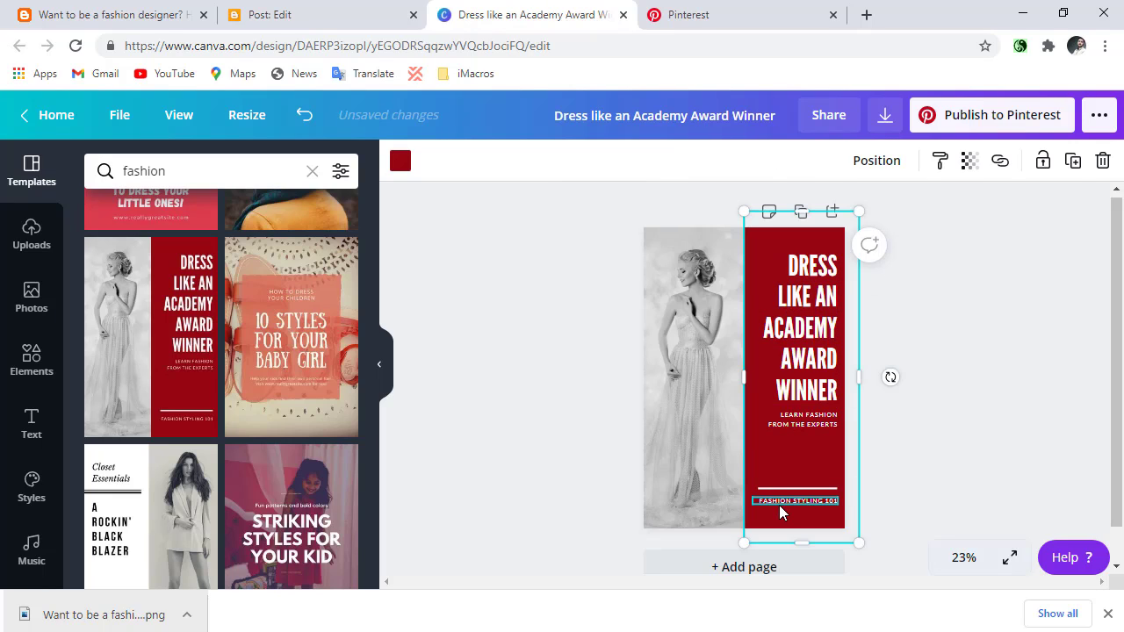
click(779, 505)
key(Delete)
click(793, 421)
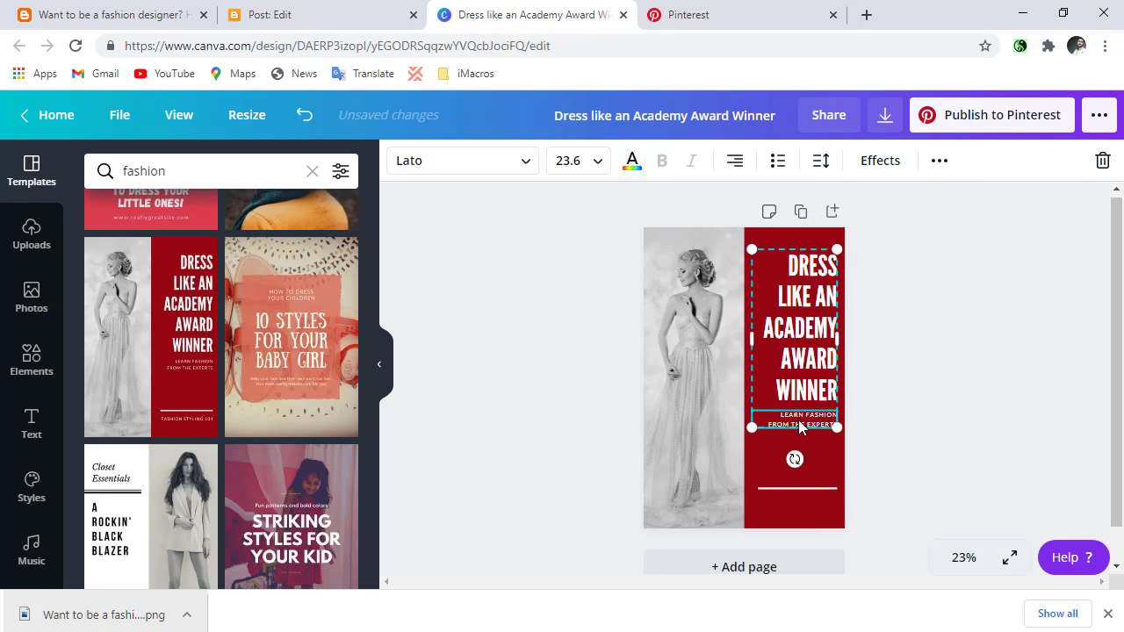
click(799, 443)
click(801, 423)
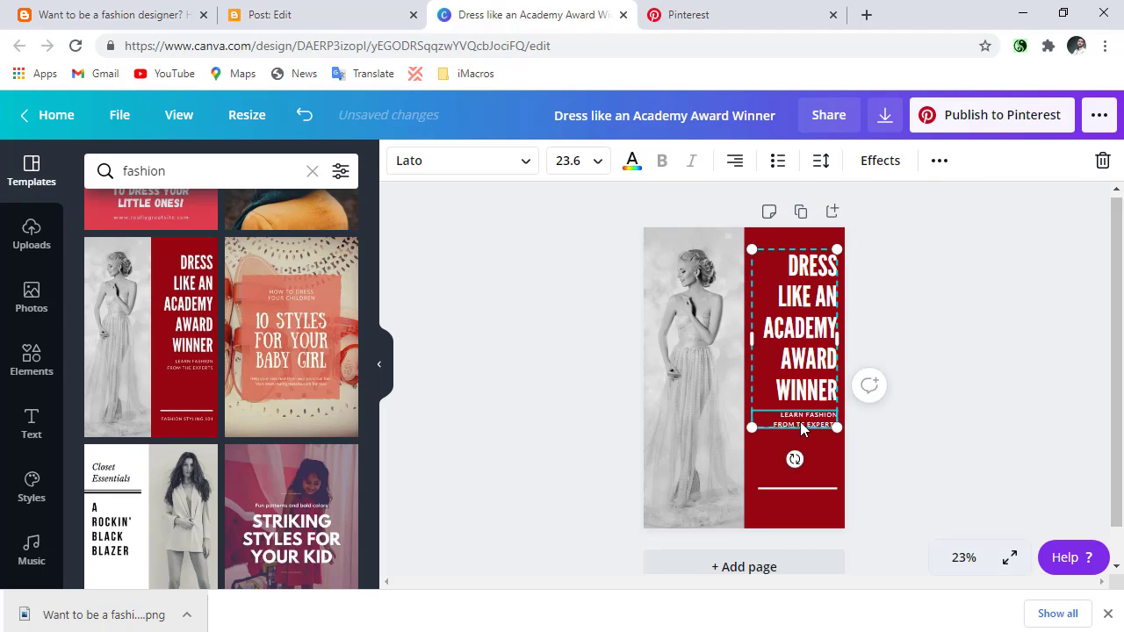
click(794, 387)
double_click(793, 367)
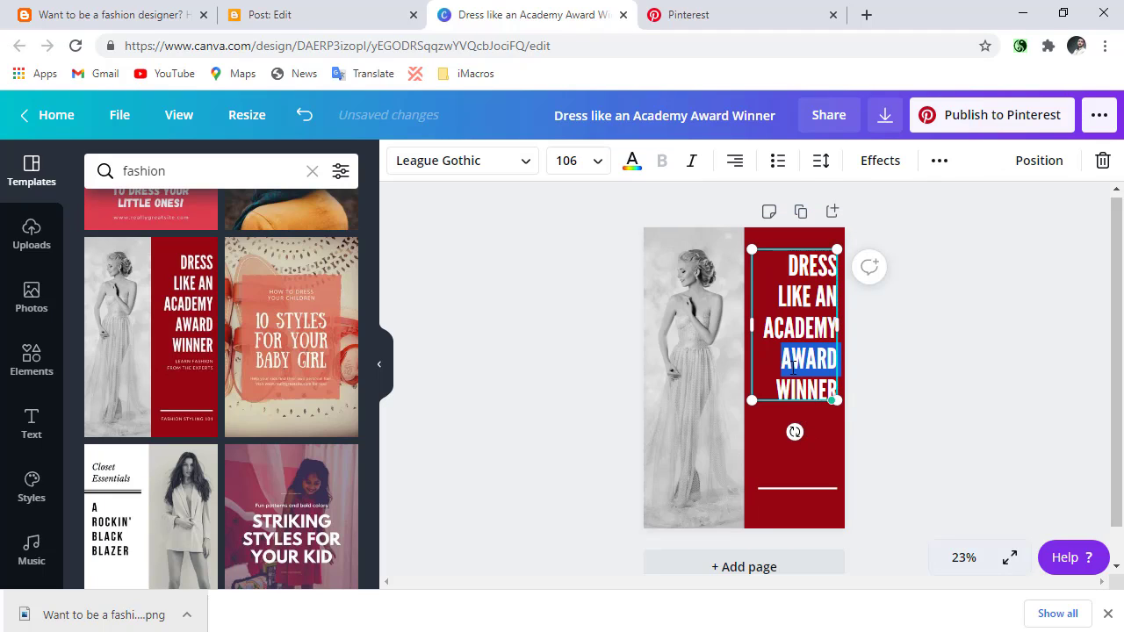
click(778, 299)
double_click(789, 265)
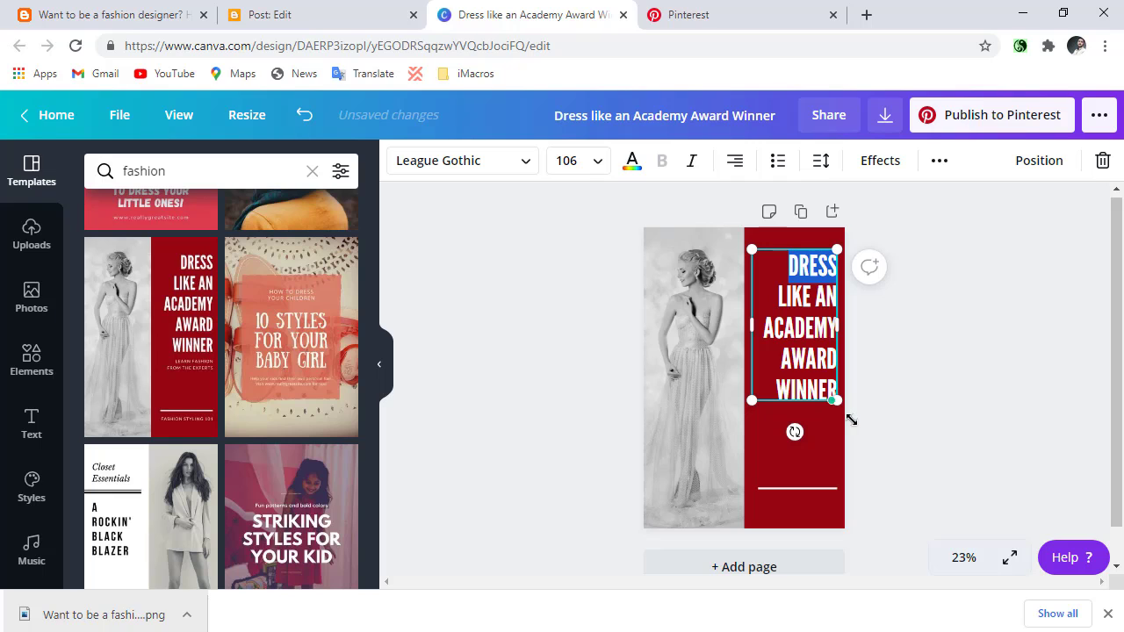
click(830, 423)
Copy the title "Want to be a fashion designer? Here are the courses and the possibilities" from the Ellite Fashion blog post.
click(170, 9)
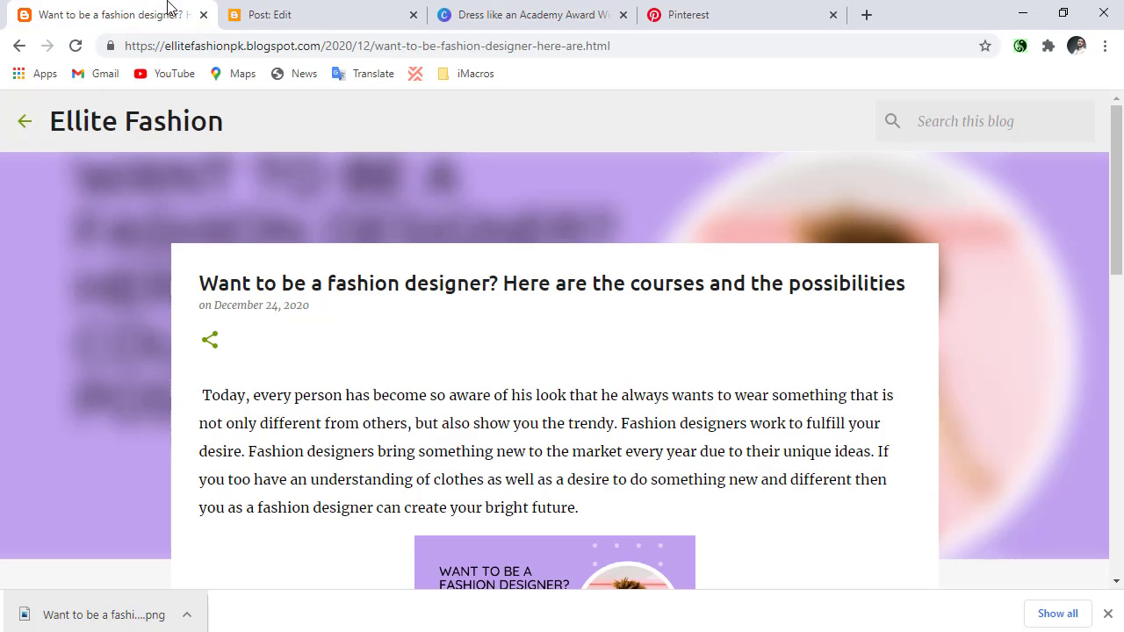
triple_click(323, 283)
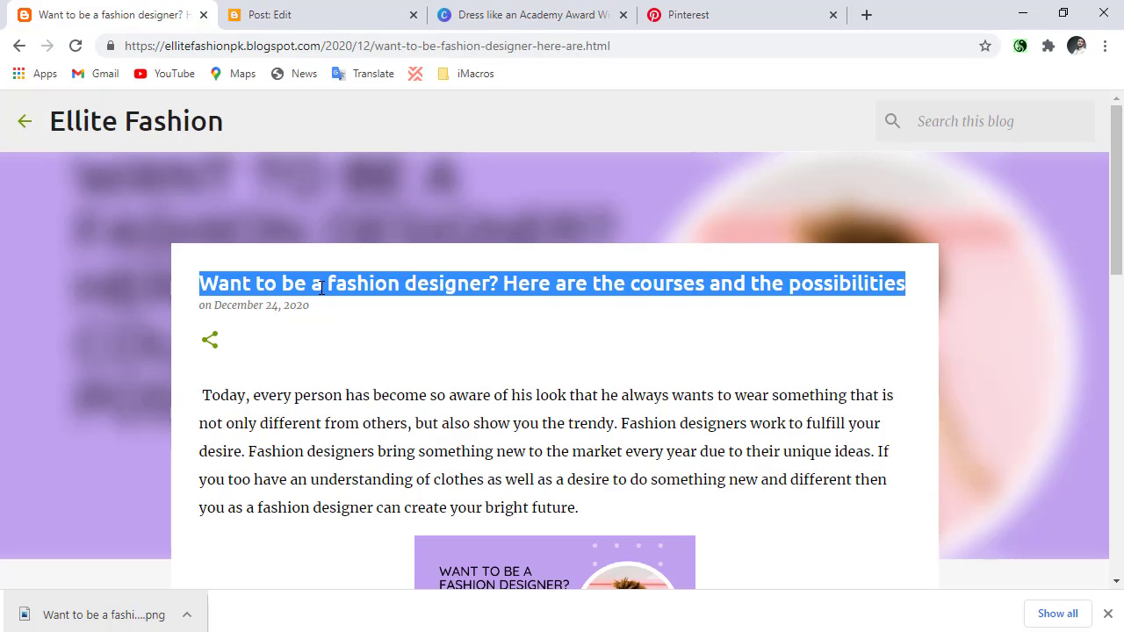
right_click(314, 289)
click(339, 317)
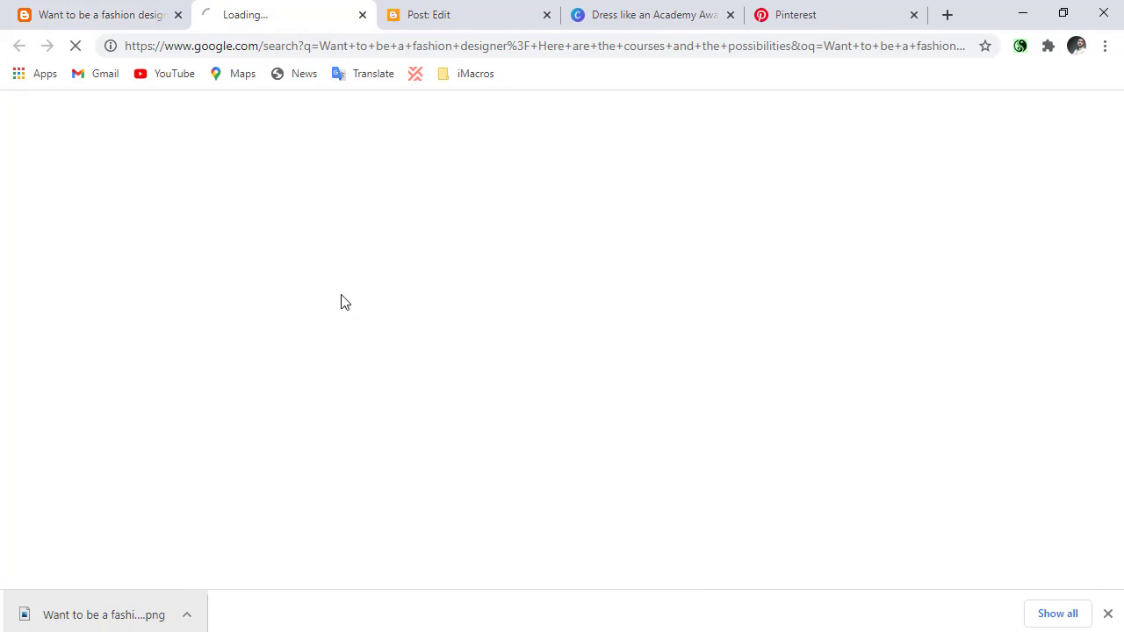
click(361, 15)
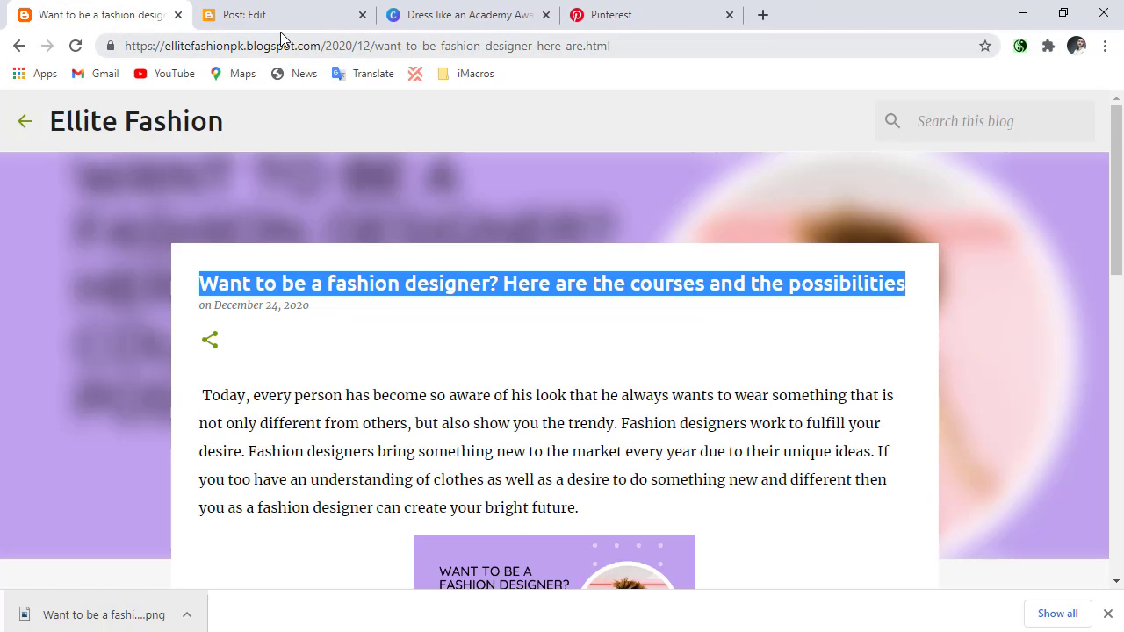
right_click(353, 272)
click(380, 280)
In Canva, replace the "Dress Like an Academy Award Winner" heading with the copied title and shrink it to font size 84.4.
click(740, 7)
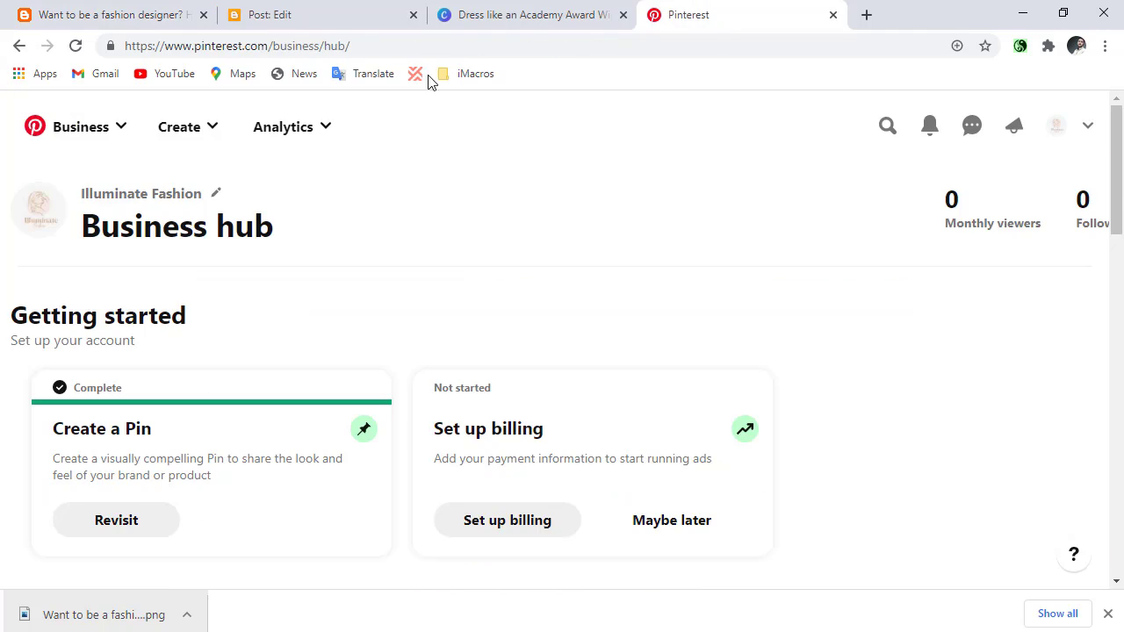
click(522, 8)
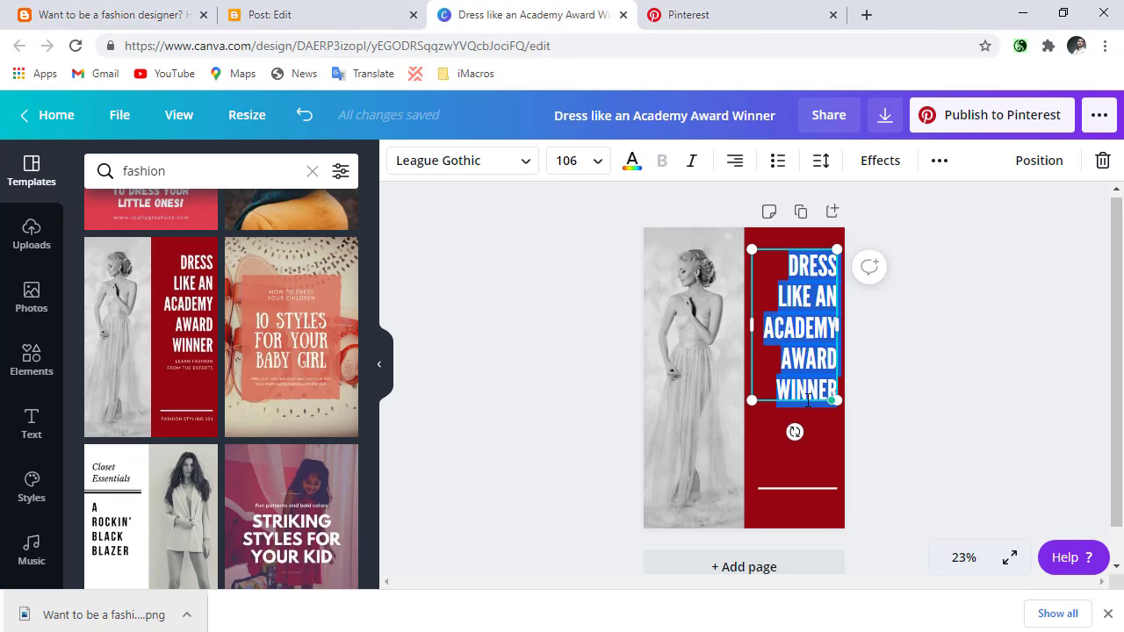
key(ctrl+v)
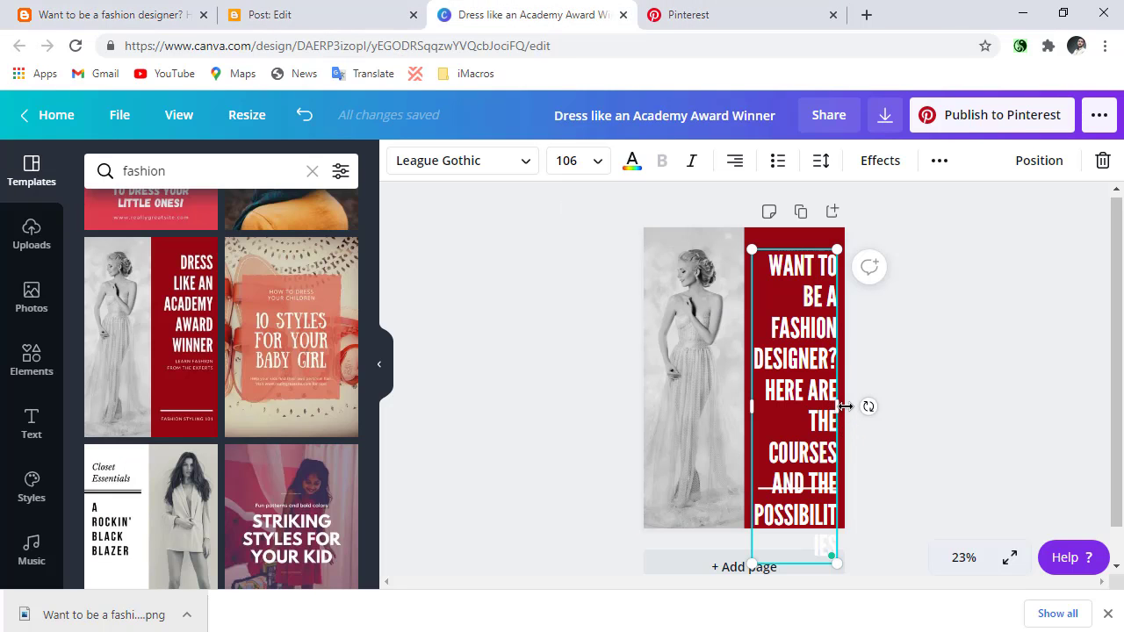
drag(859, 406, 874, 415)
drag(857, 468, 831, 439)
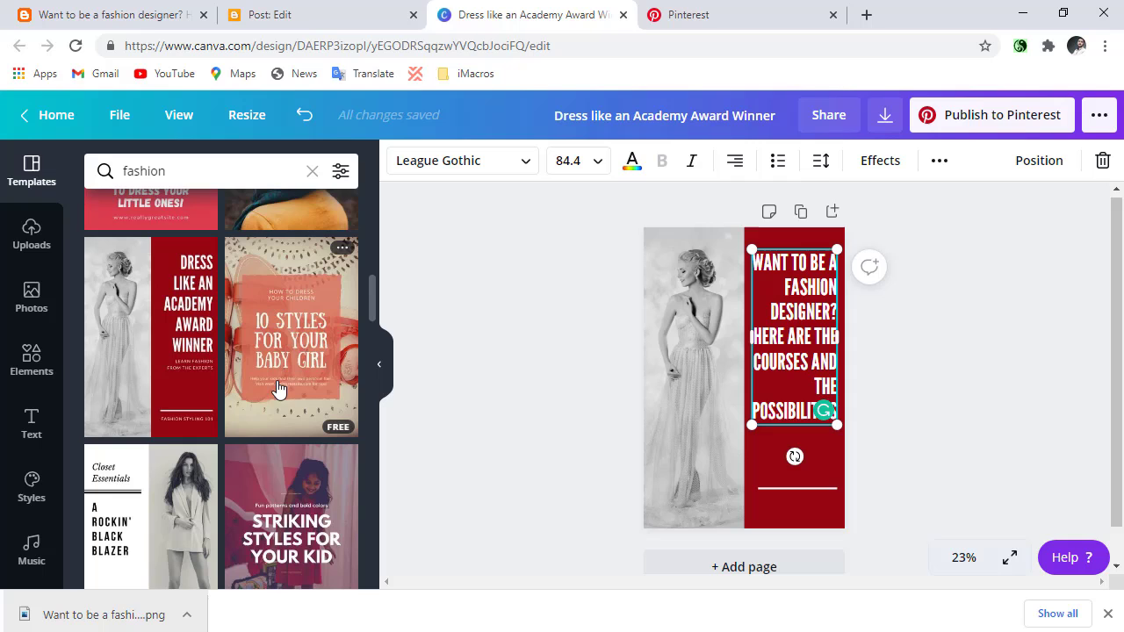
Replace the current page with the "10 Styles for Your Baby Girl" template and paste the post title over its main heading.
click(284, 290)
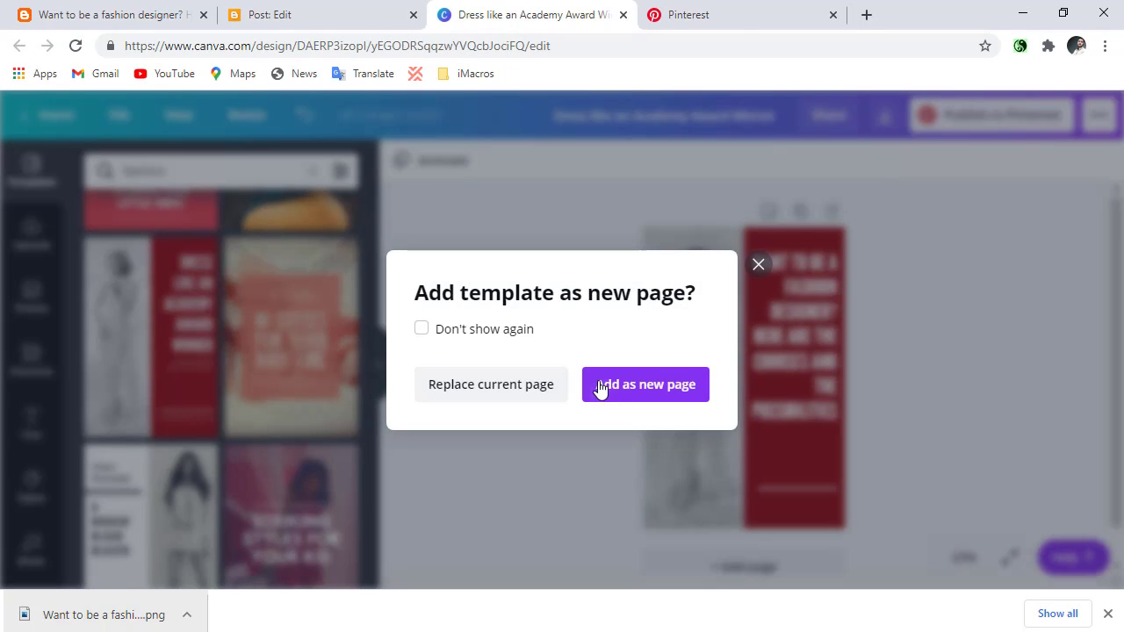
click(524, 386)
click(773, 363)
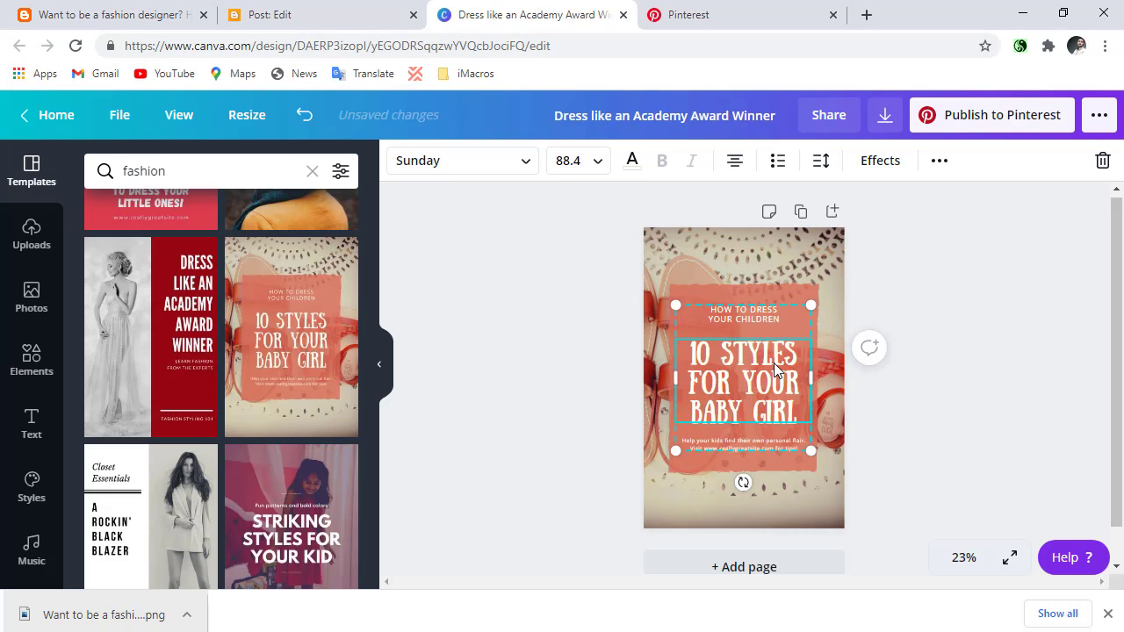
click(773, 362)
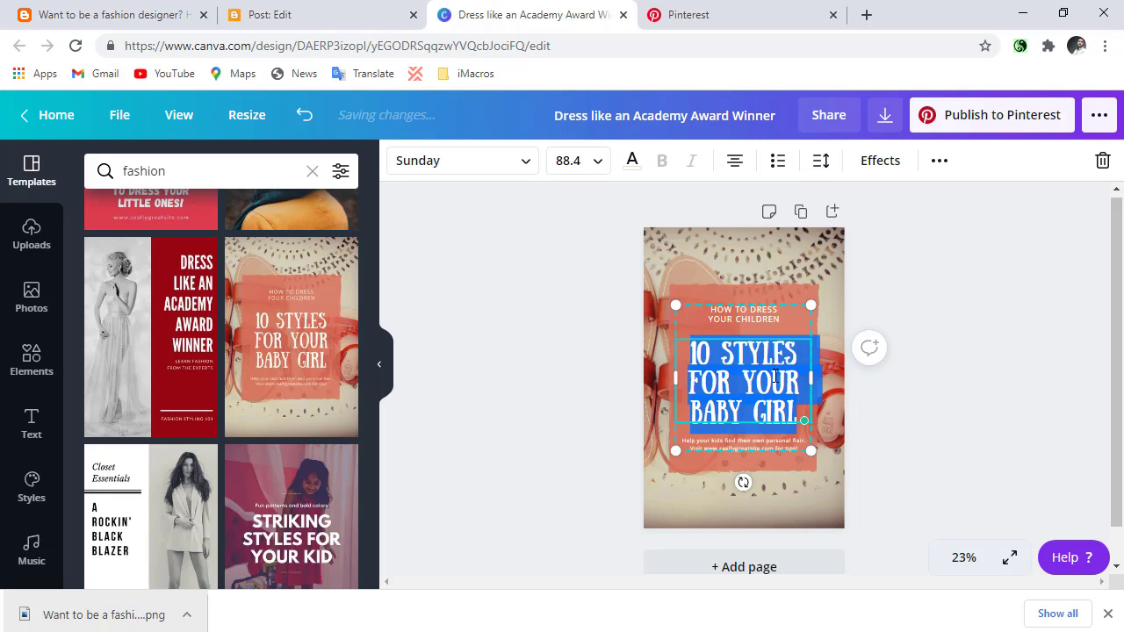
key(ctrl+v)
drag(820, 384, 956, 384)
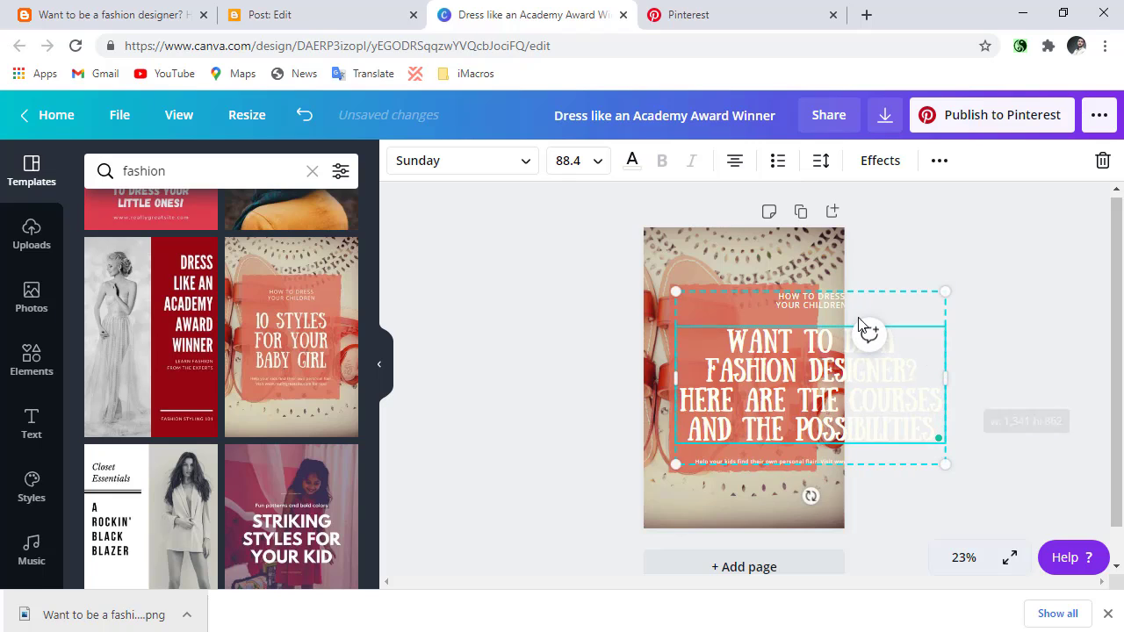
key(Delete)
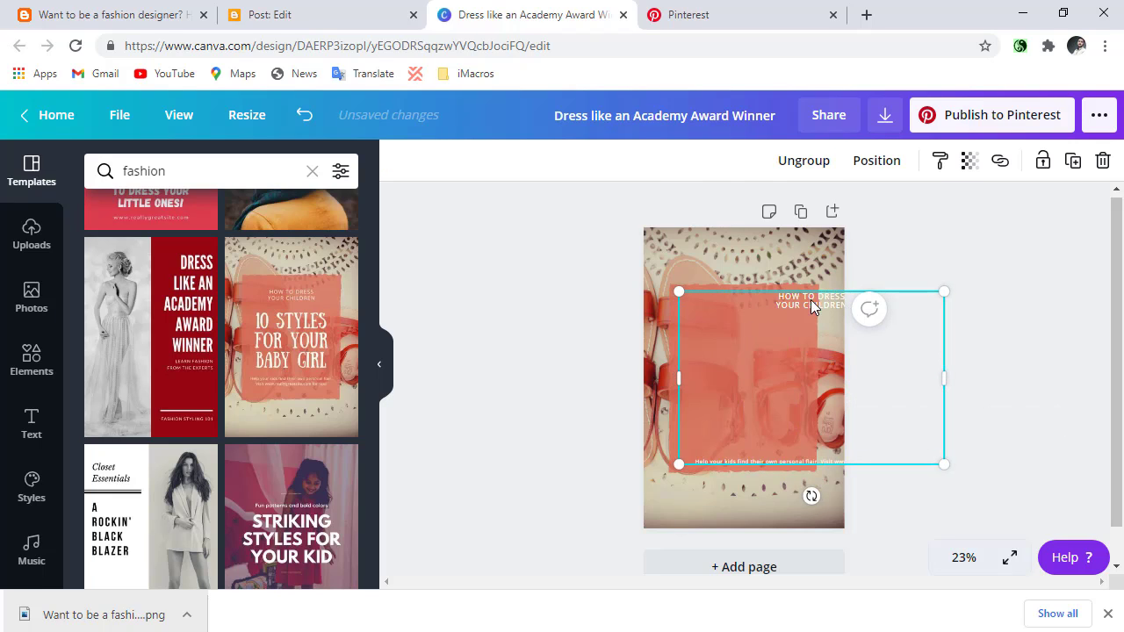
key(ctrl+z)
key(ctrl+z)
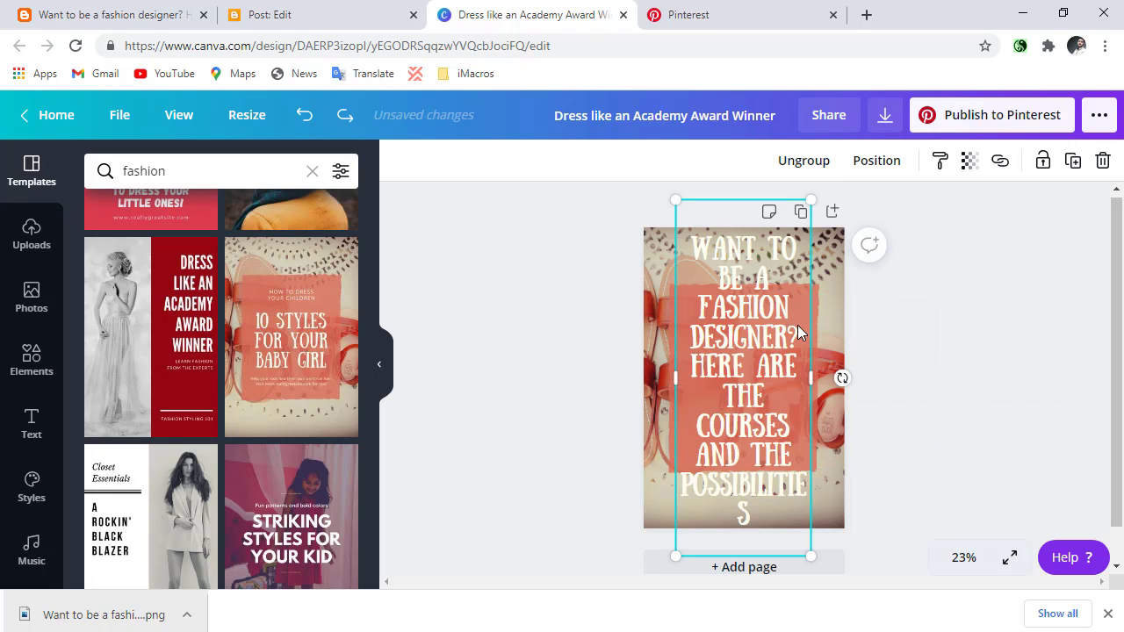
Remove the small texts above and below the title and resize it to about font size 67 on the coral panel.
drag(819, 382, 962, 382)
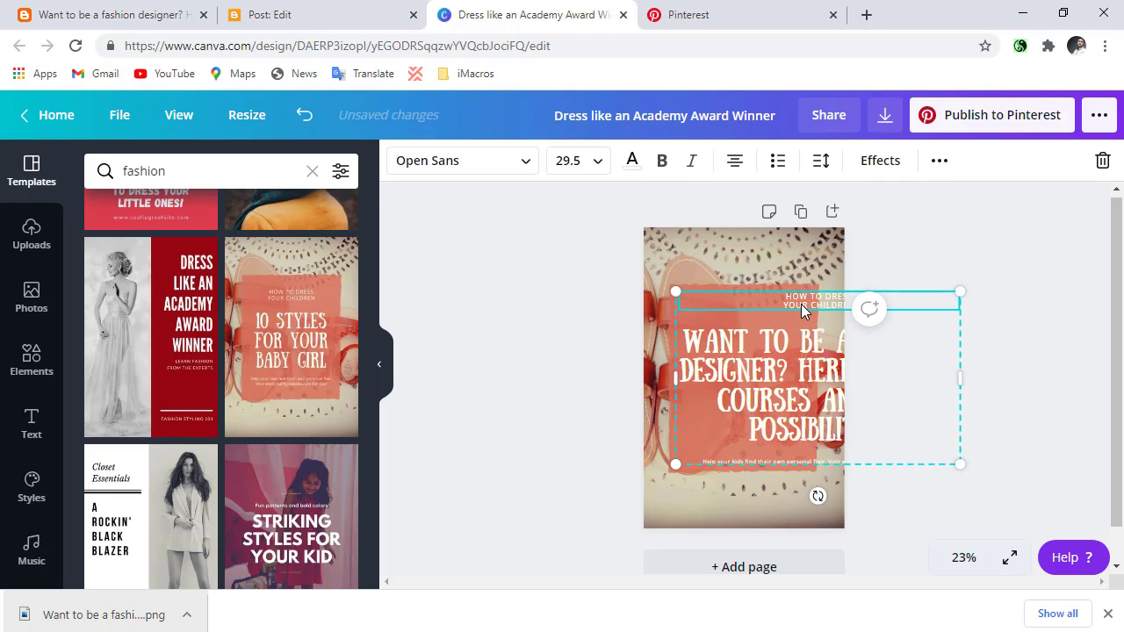
drag(960, 463, 824, 467)
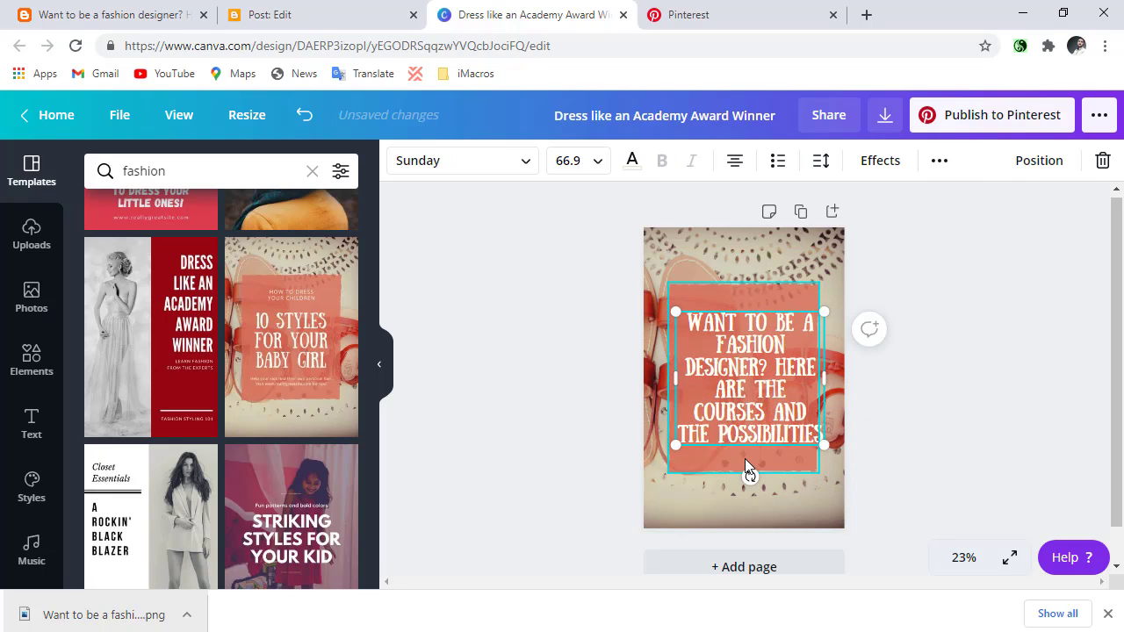
Download the finished pin design from Canva as a PNG image.
click(105, 14)
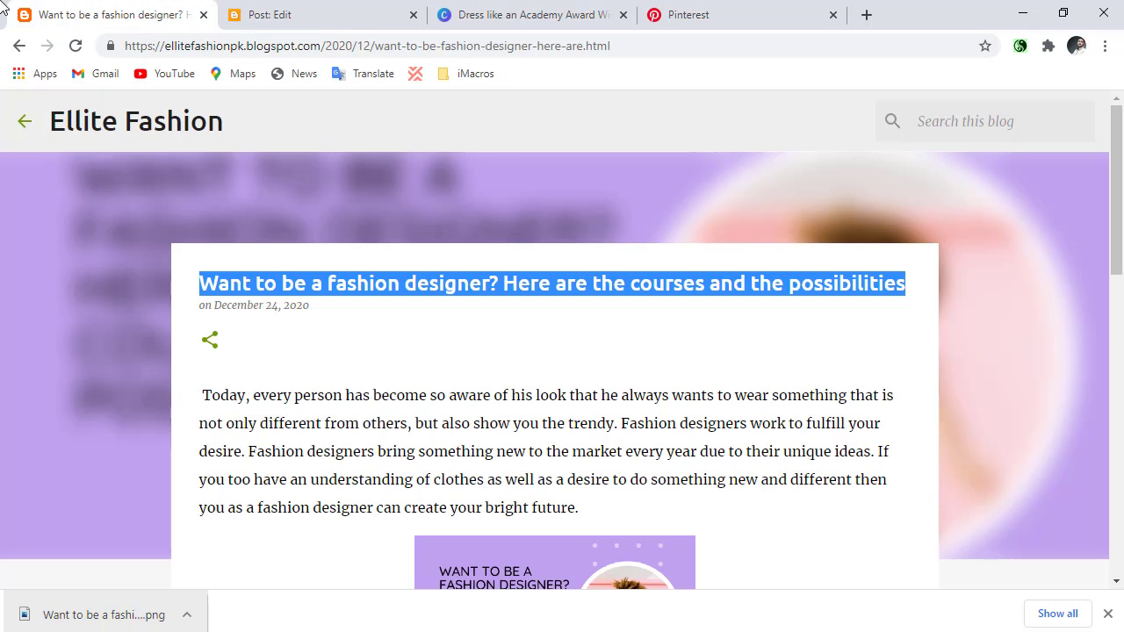
click(610, 7)
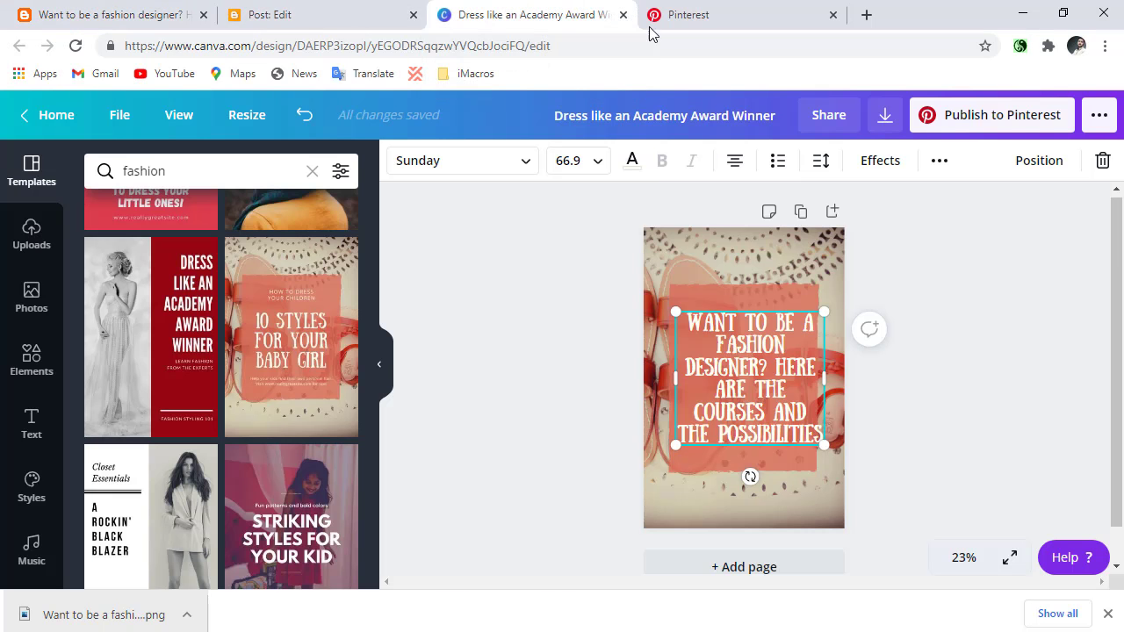
click(698, 22)
click(591, 9)
click(885, 123)
click(932, 495)
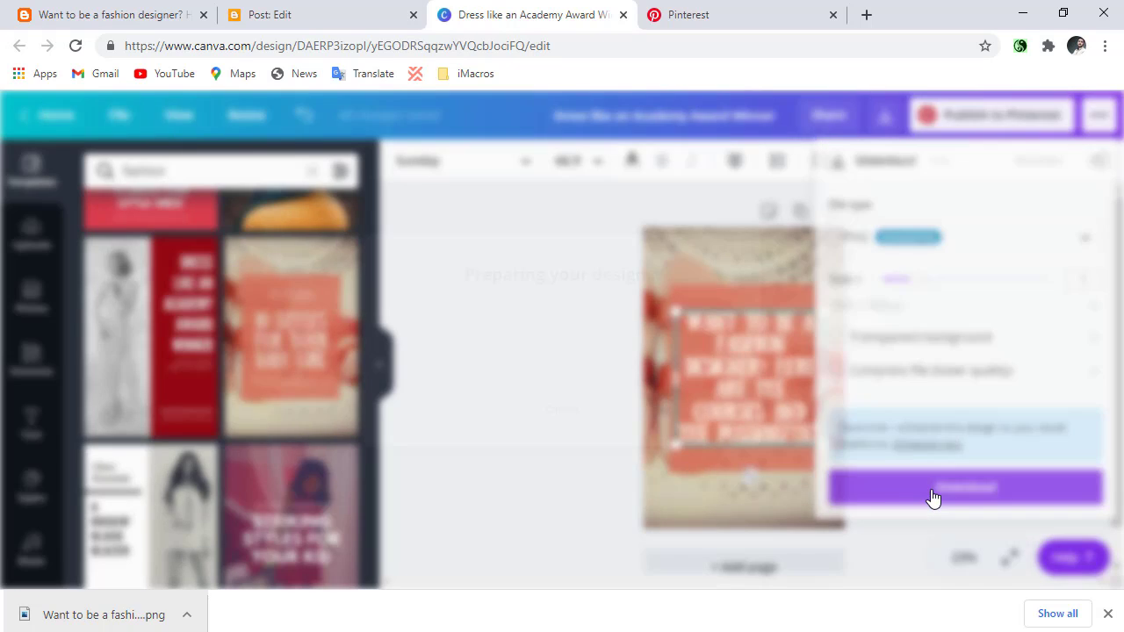
Switch to Pinterest and look through the created pins on the Illuminate Fashion profile.
click(695, 7)
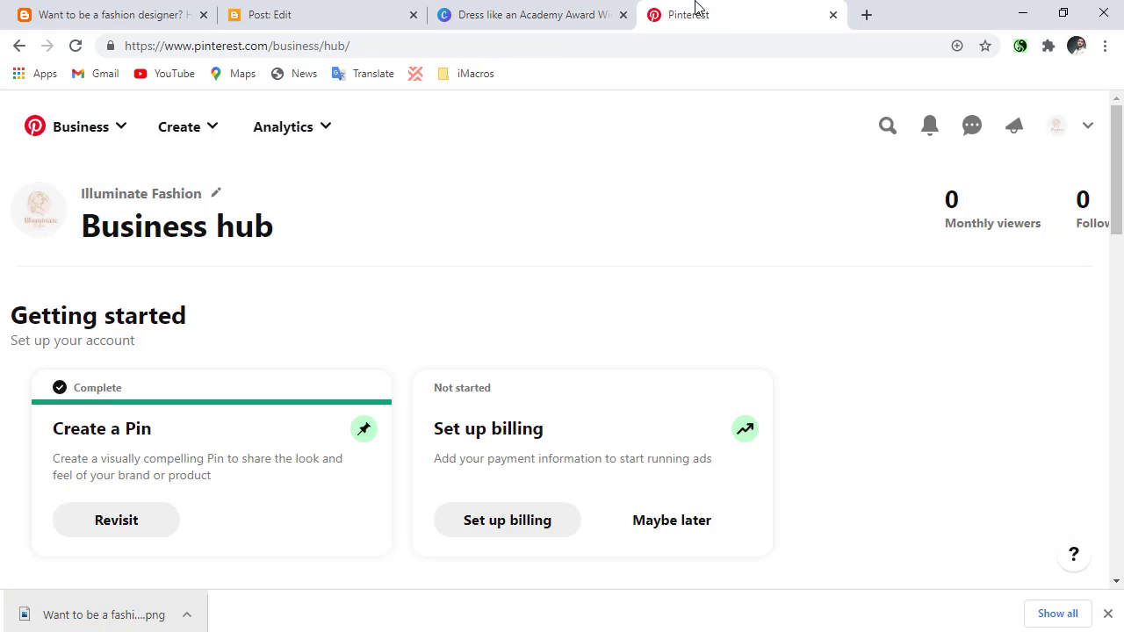
click(1057, 128)
scroll(377, 462, down, 3)
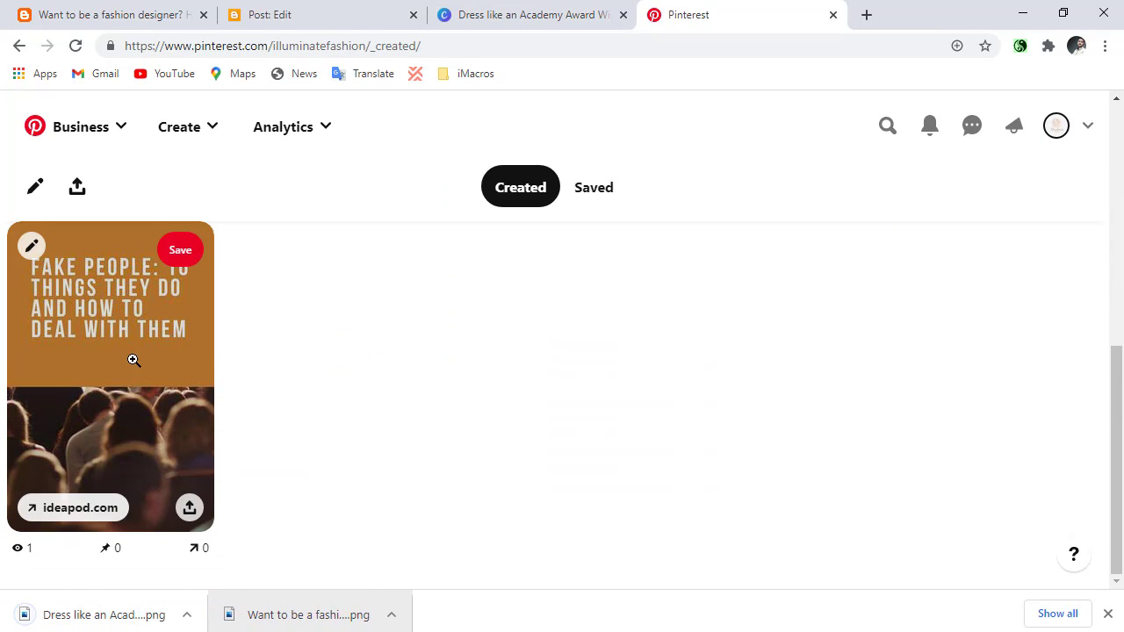
scroll(426, 351, up, 5)
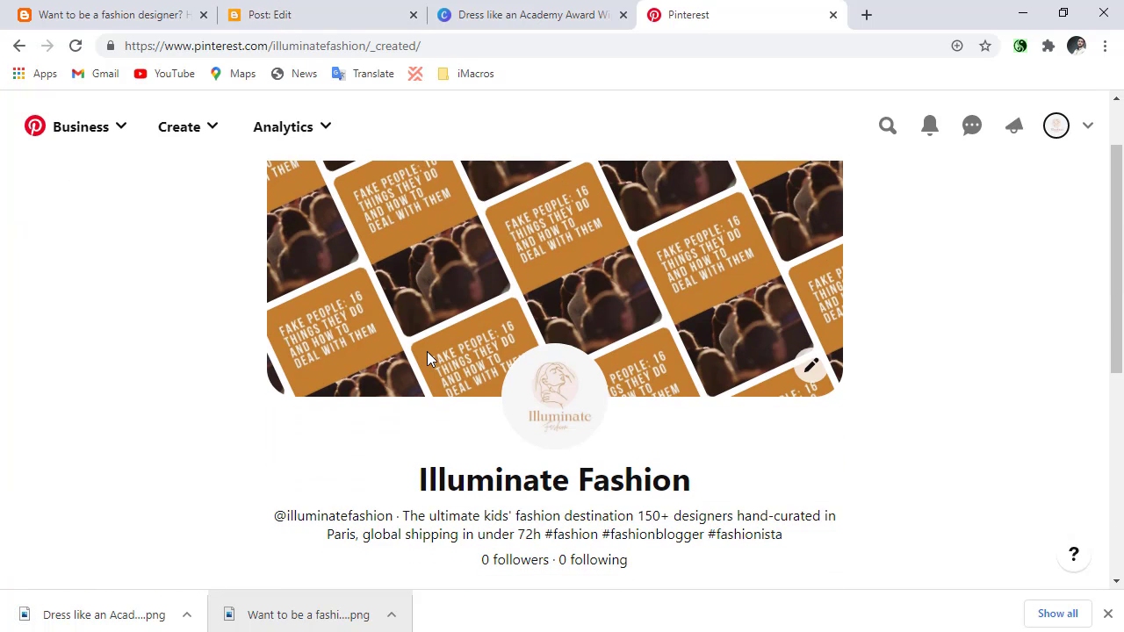
Start a new pin on Pinterest and upload the downloaded "Dress like an Acad..." PNG as its image.
click(224, 132)
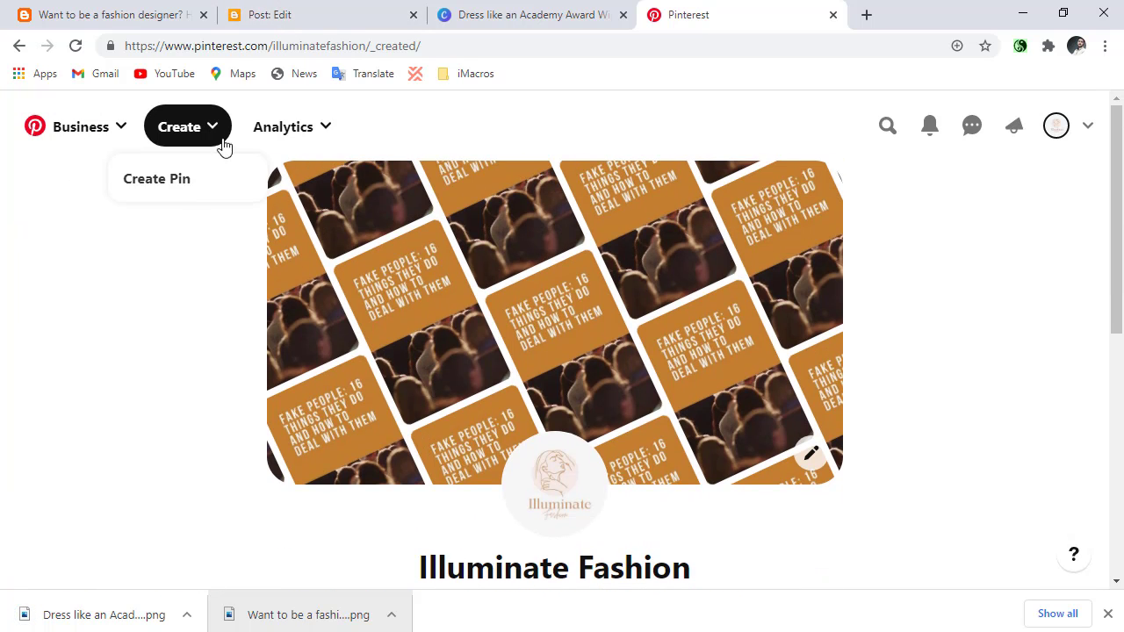
click(177, 195)
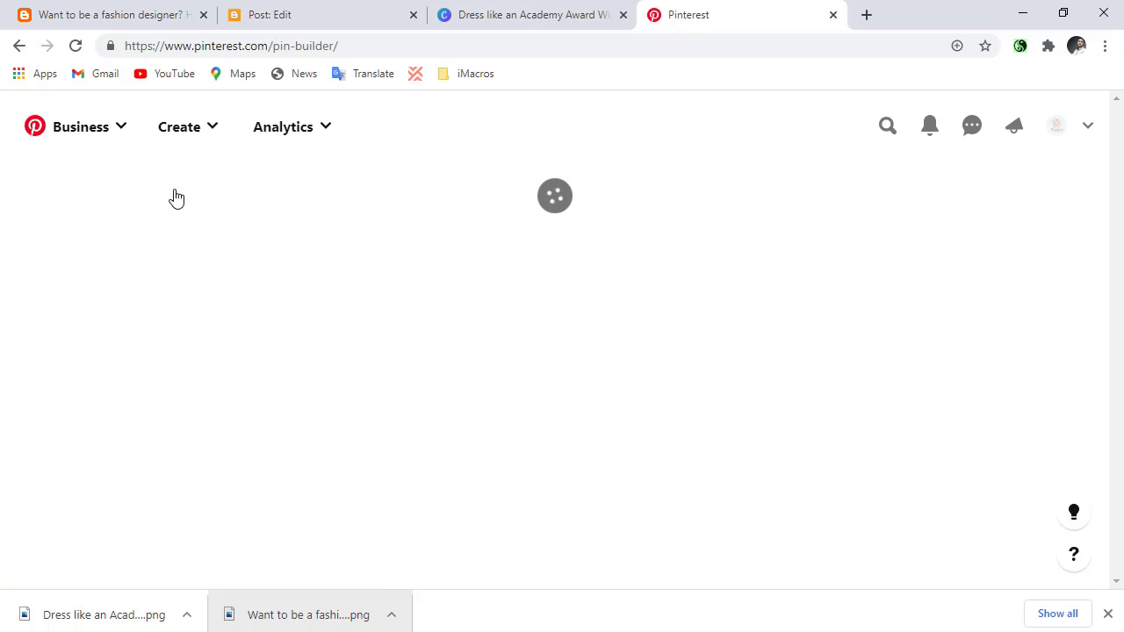
scroll(226, 427, down, 3)
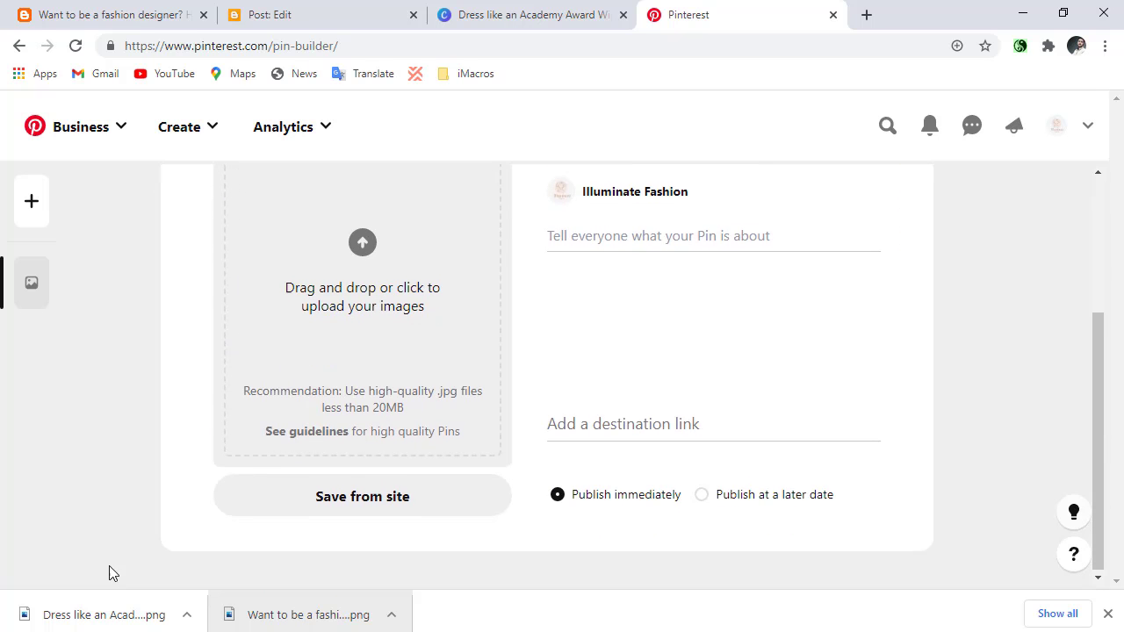
drag(79, 625, 350, 325)
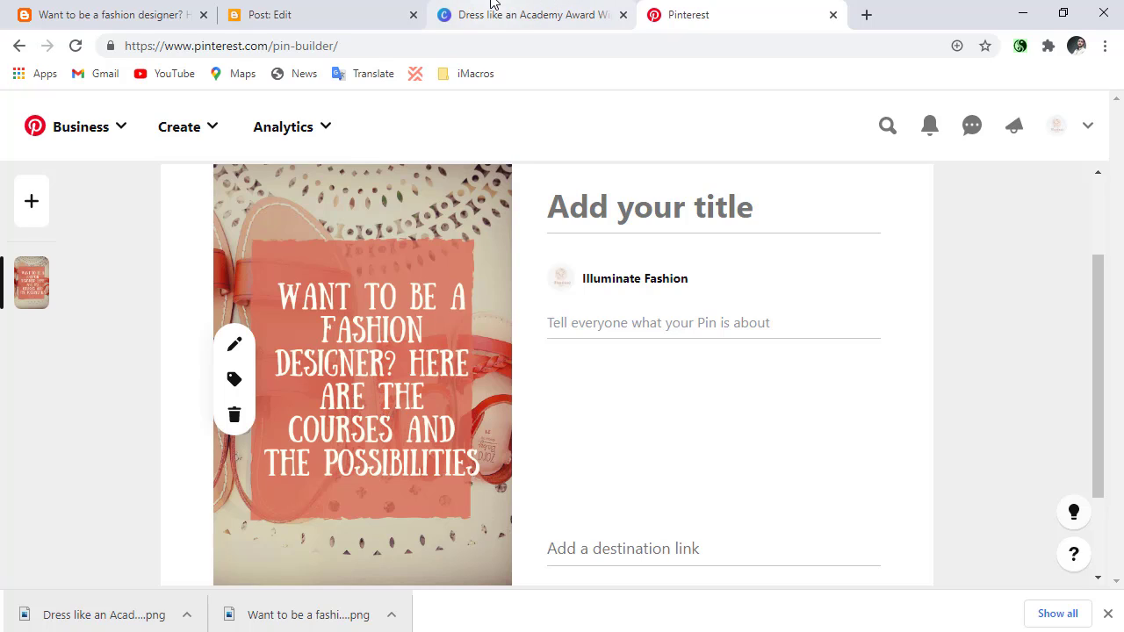
Copy the blog post's title "Want to be a fashion designer? Here are the courses and the possibilities" into the pin's title.
scroll(126, 254, up, 2)
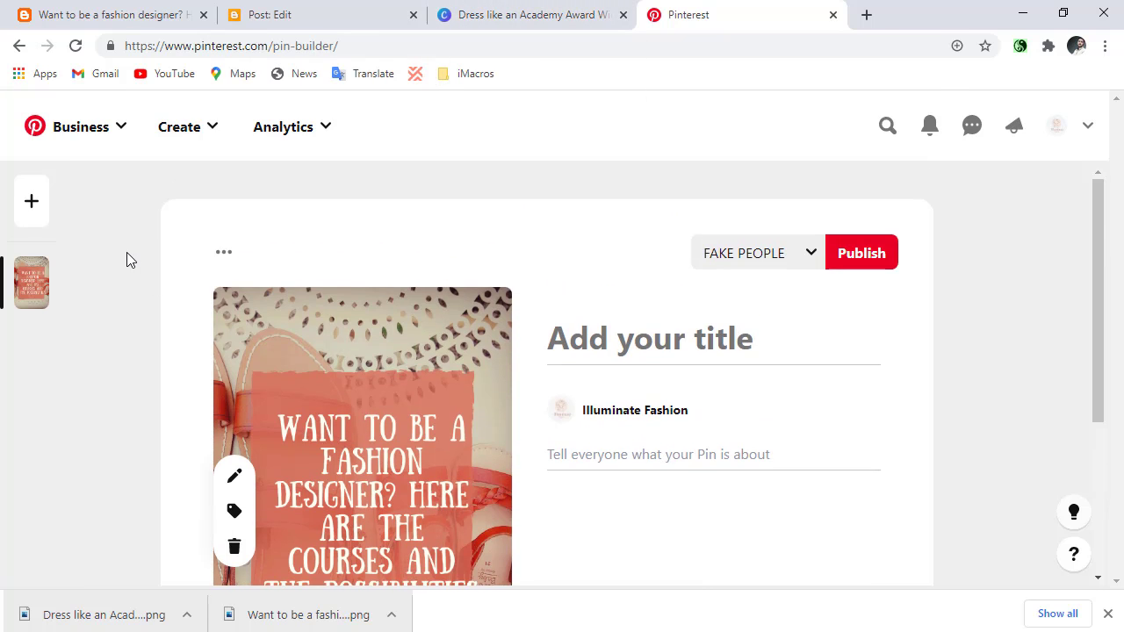
scroll(151, 263, down, 2)
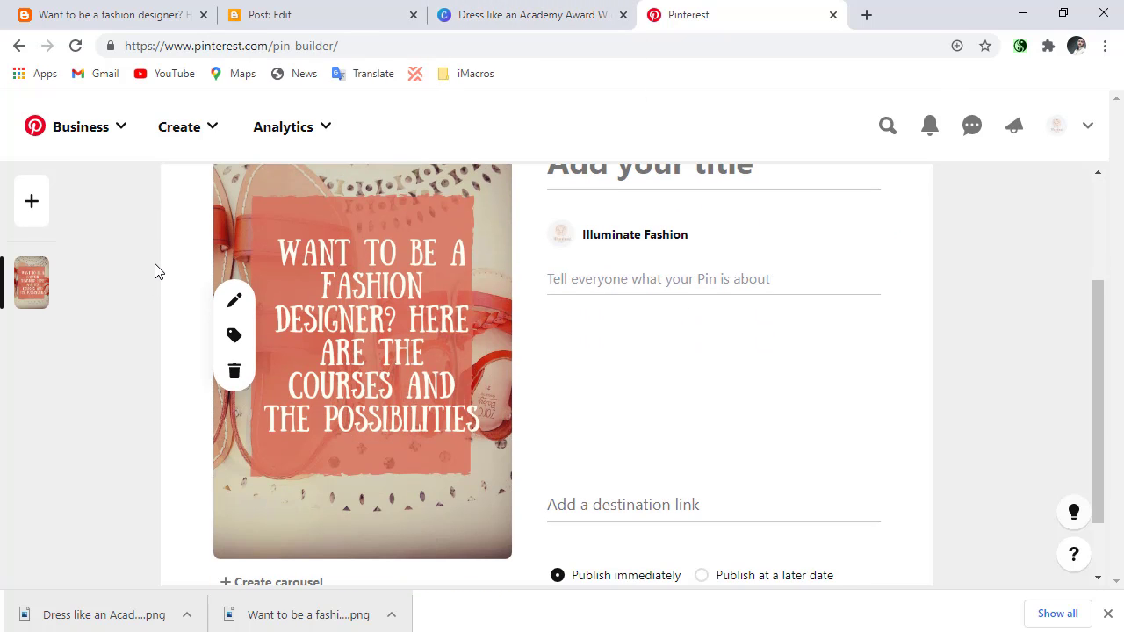
scroll(282, 299, up, 1)
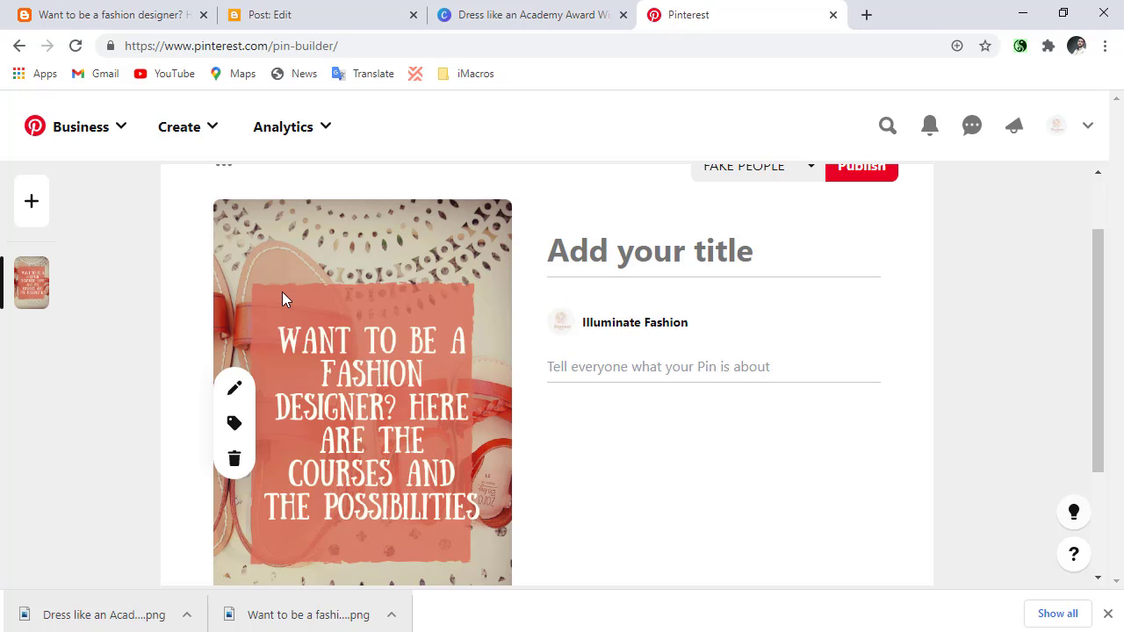
click(129, 9)
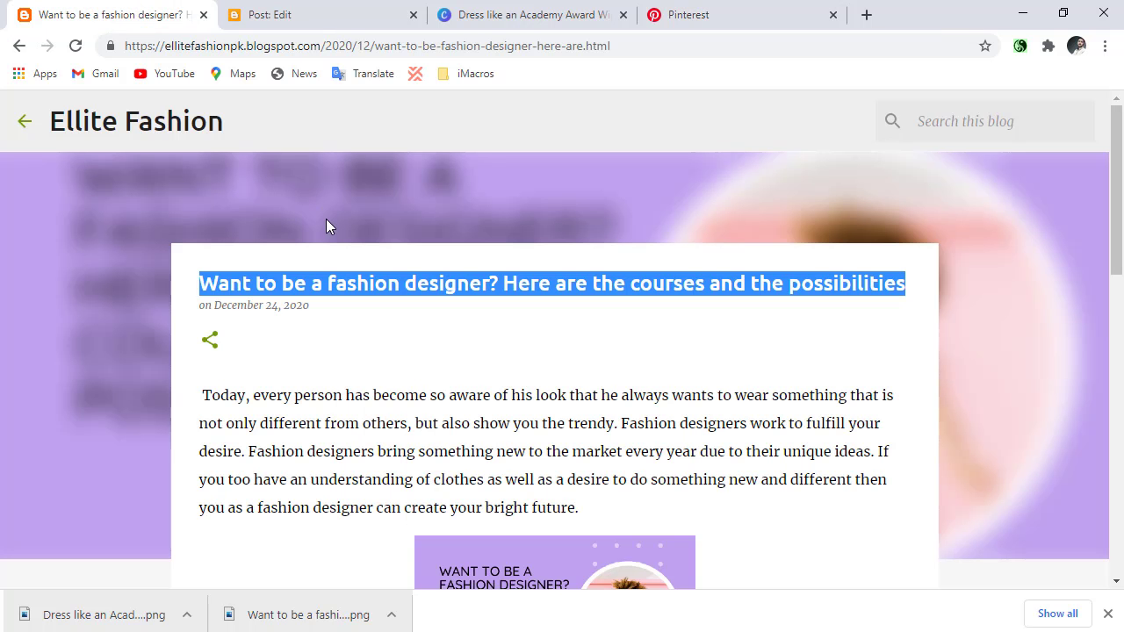
right_click(333, 283)
click(351, 296)
click(738, 12)
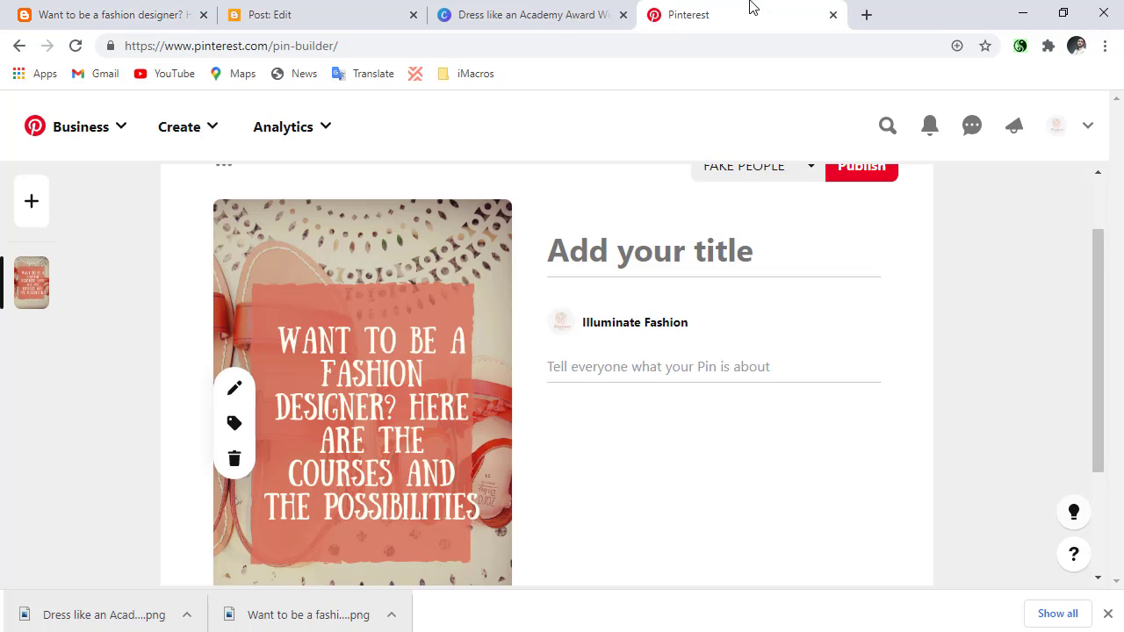
click(685, 251)
right_click(686, 252)
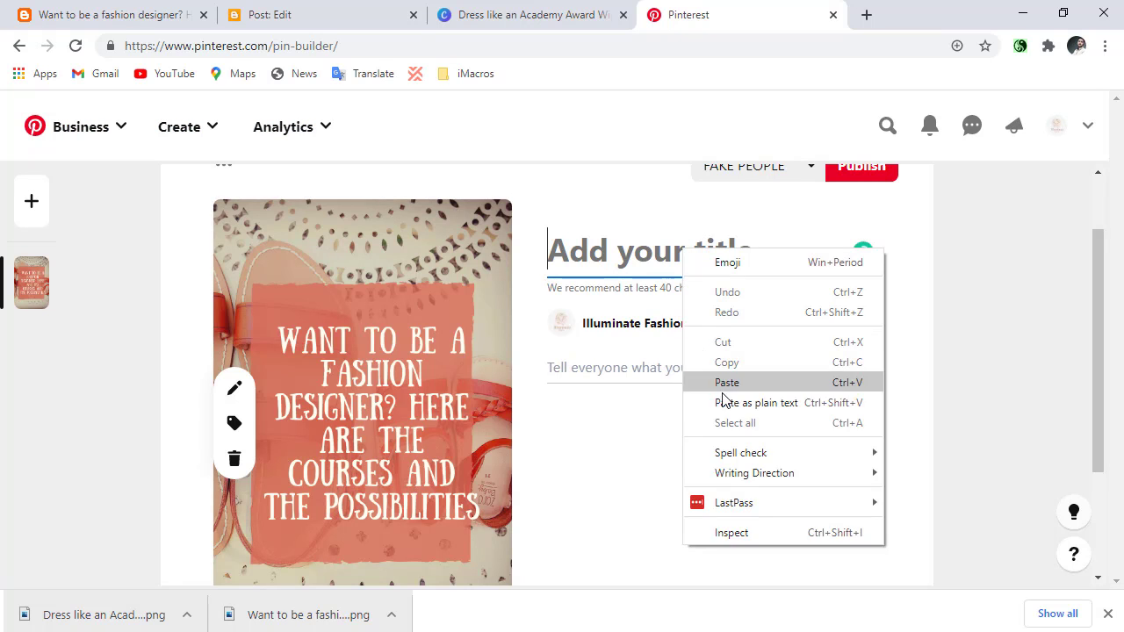
click(723, 383)
Copy the blog post's opening text, "Today, every person has become so aware" through "not only different from others,", for the pin's description.
scroll(669, 414, down, 2)
click(650, 316)
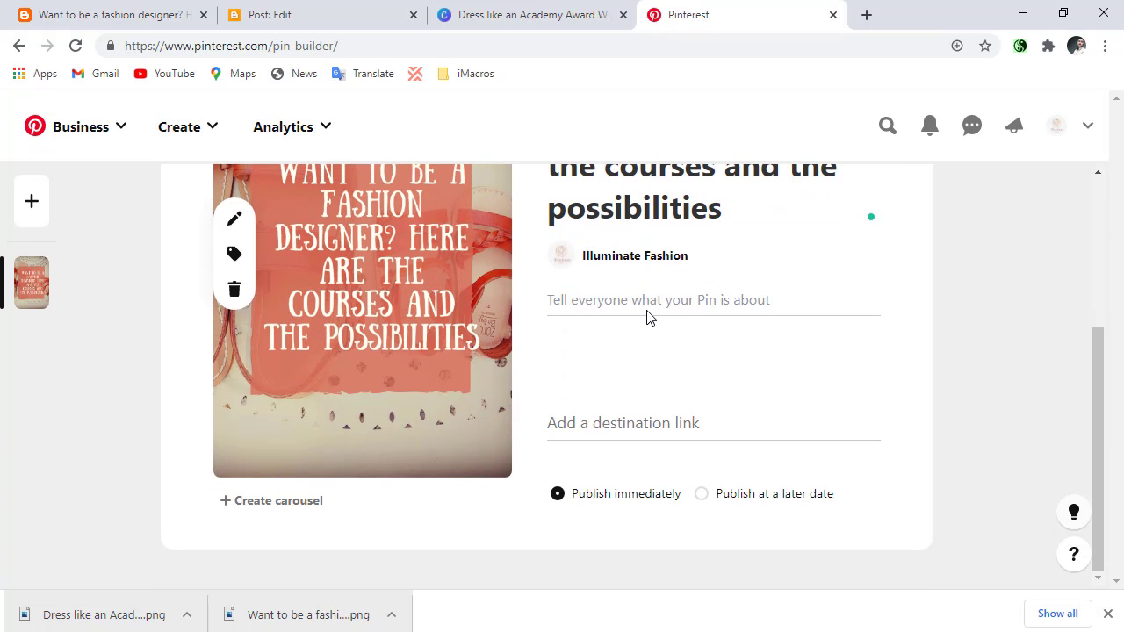
click(647, 304)
click(106, 14)
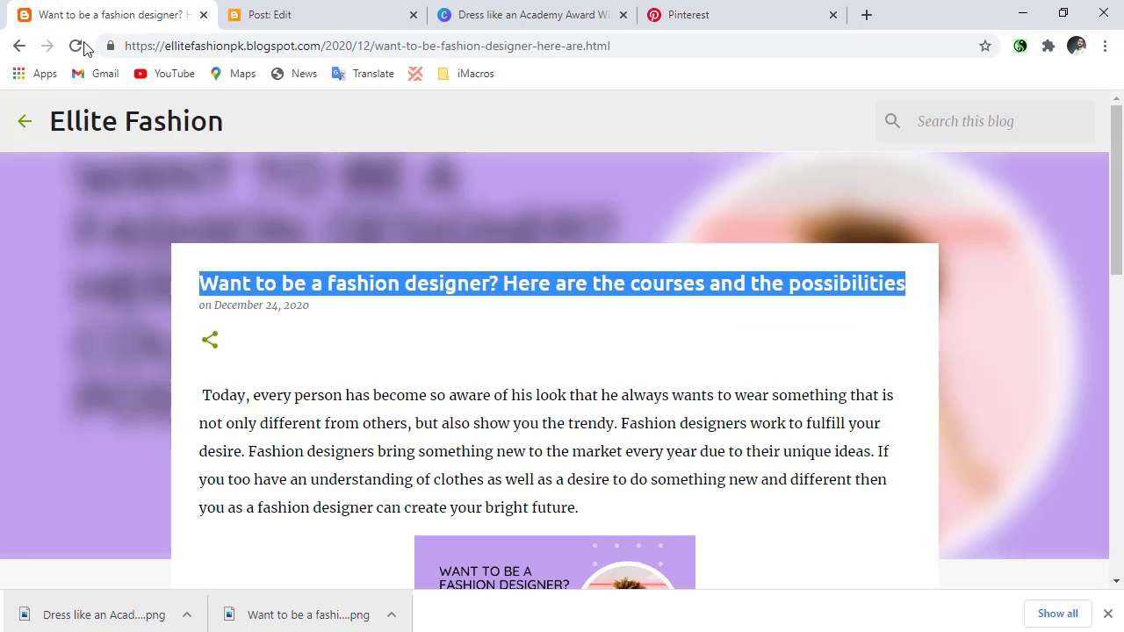
scroll(175, 413, down, 1)
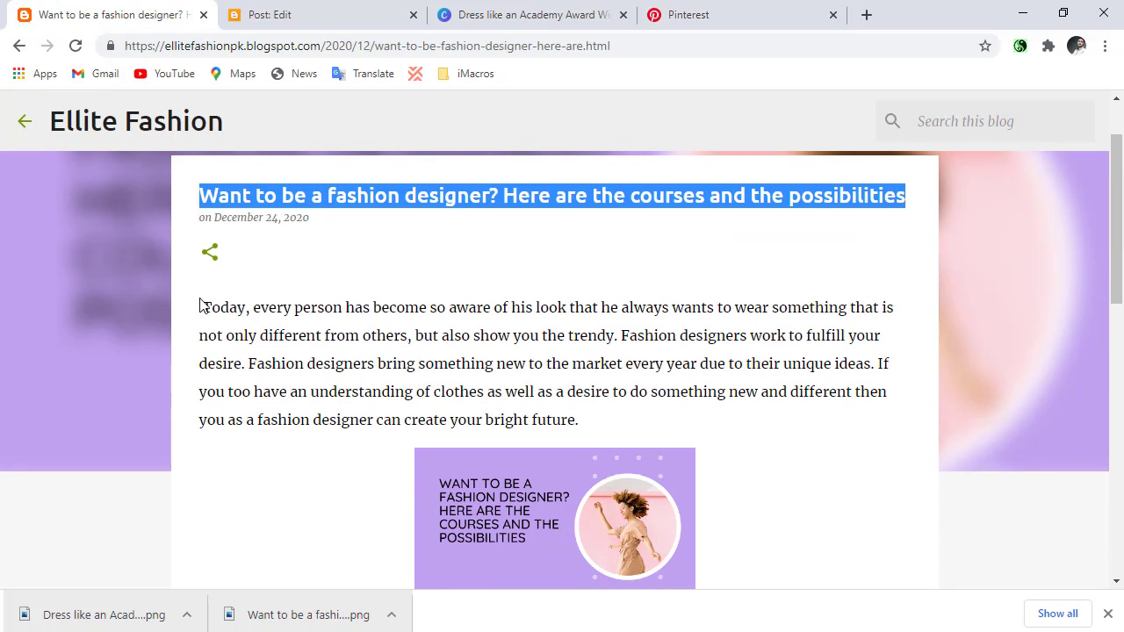
drag(200, 305, 864, 303)
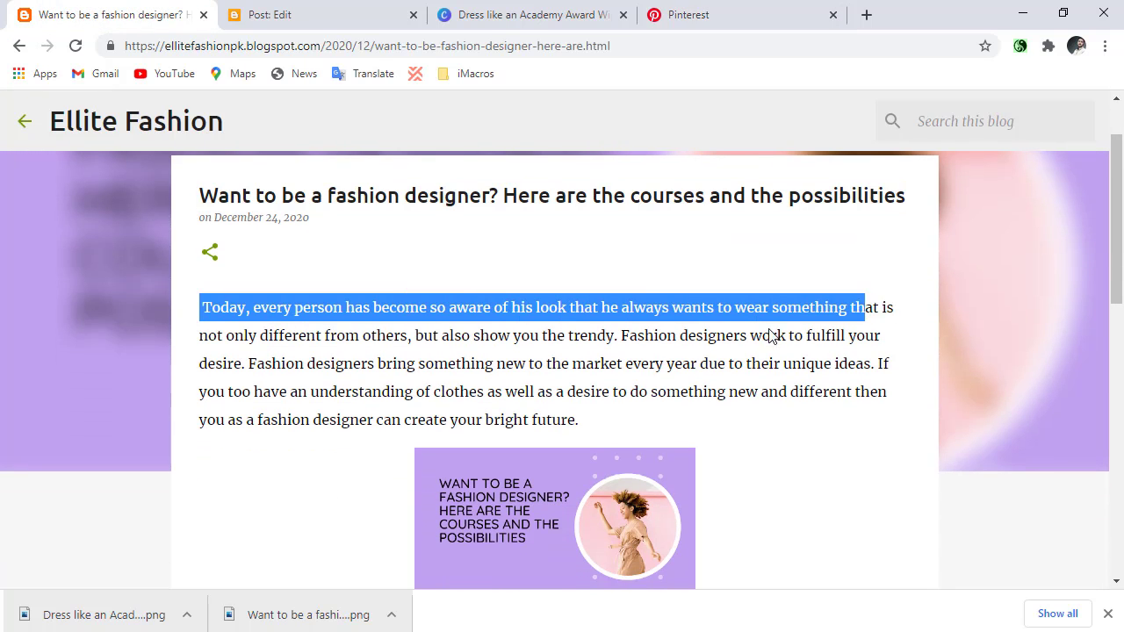
drag(770, 337, 413, 336)
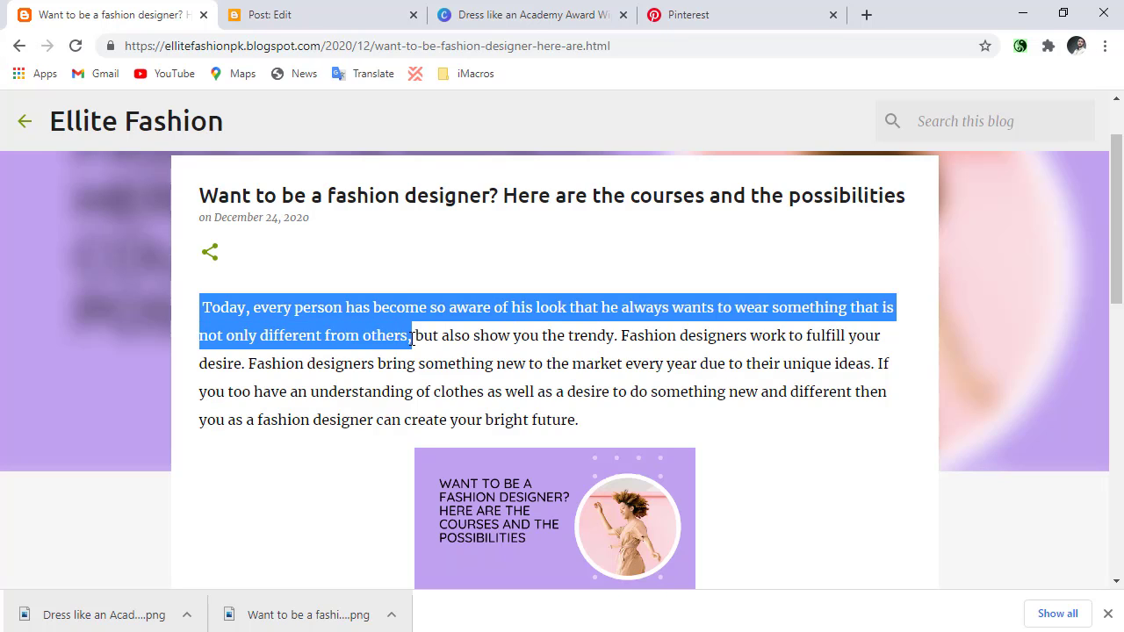
right_click(413, 336)
click(431, 339)
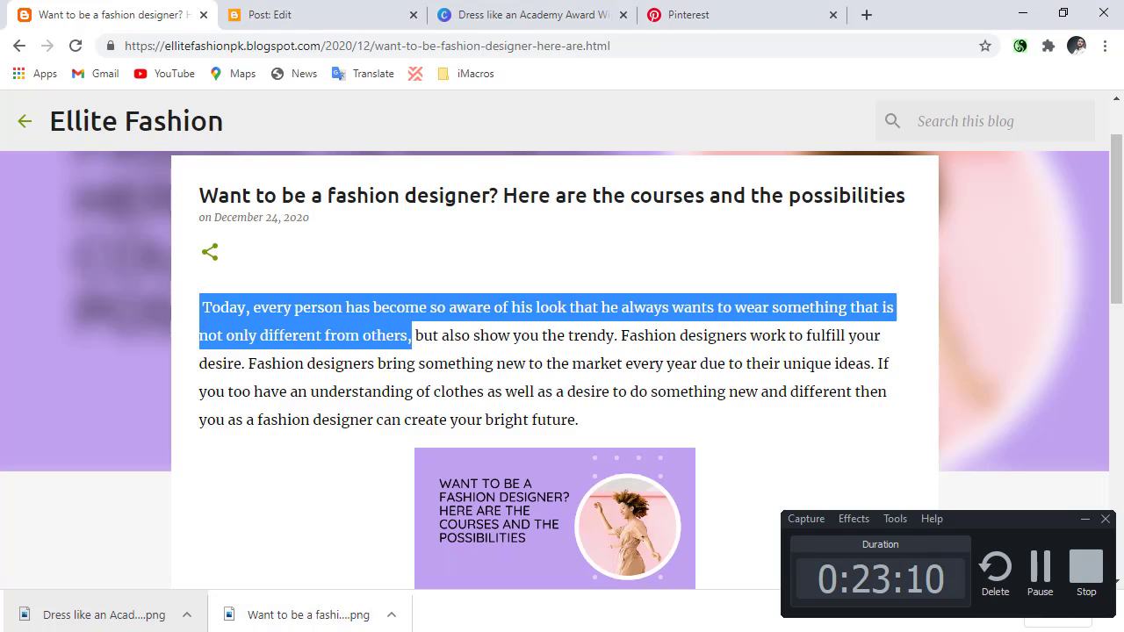
Paste the copied text as the pin's description on Pinterest, ending it with "..." and a new line.
click(583, 14)
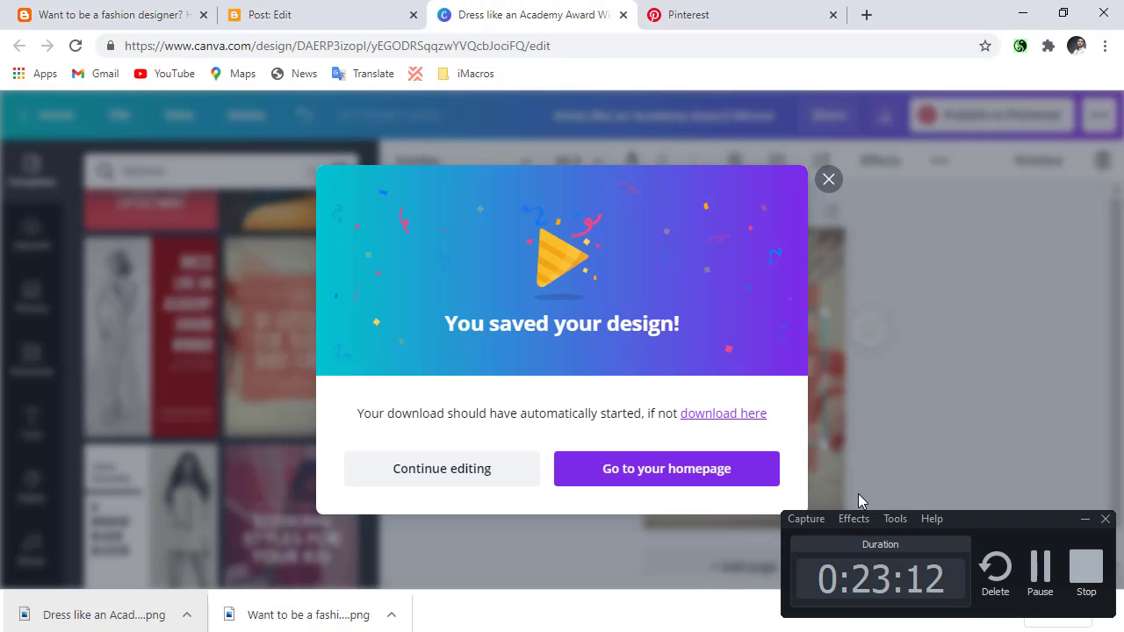
click(1087, 521)
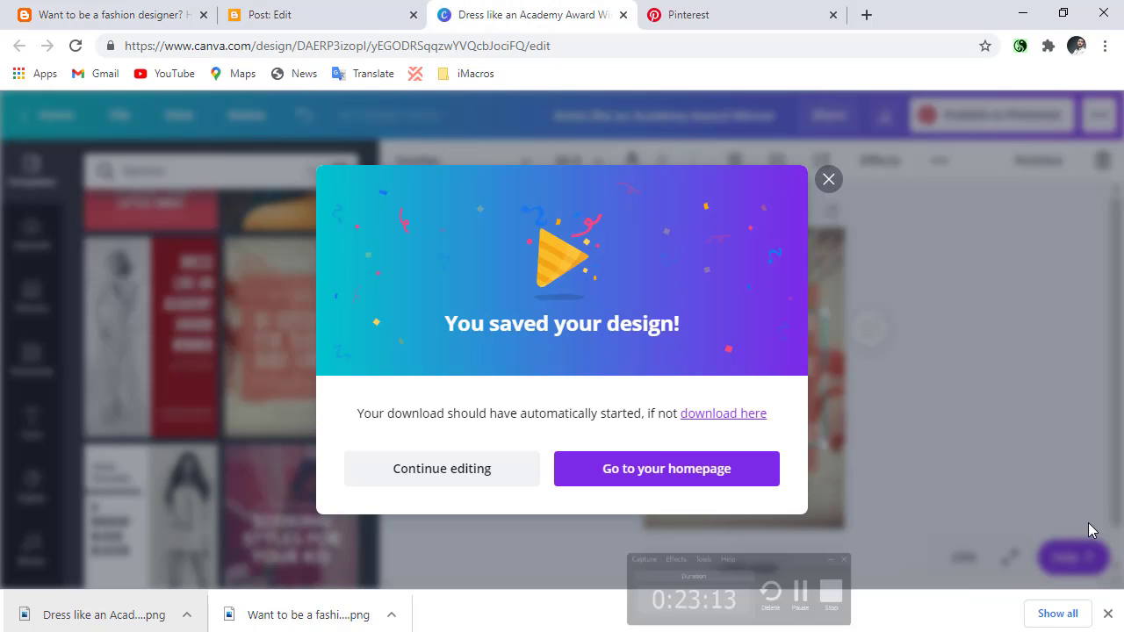
click(788, 11)
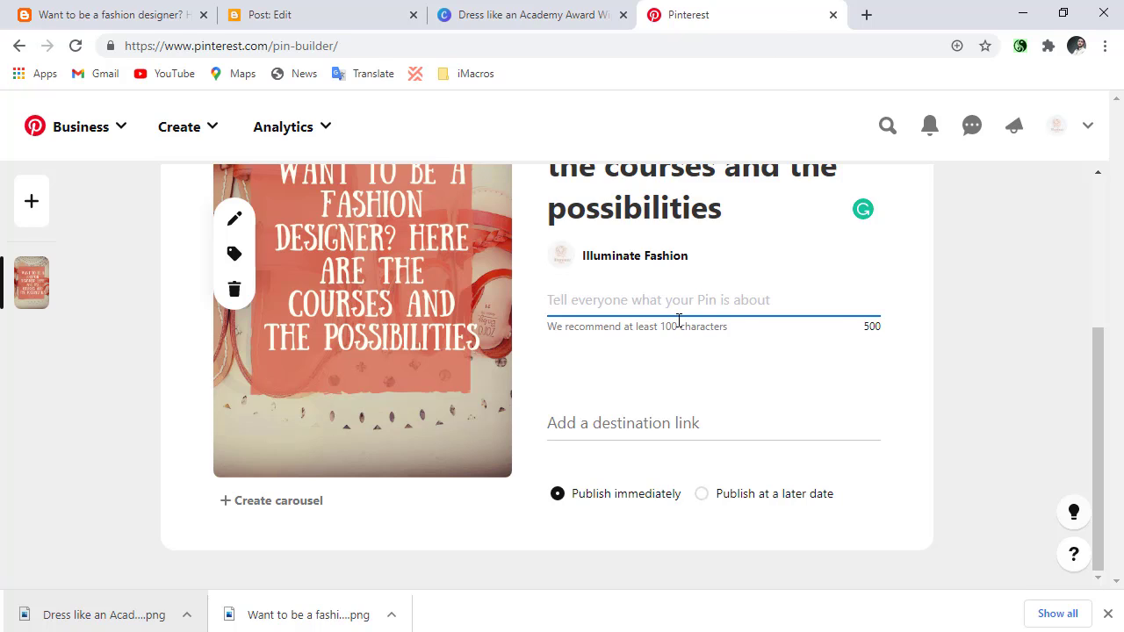
key(ctrl+v)
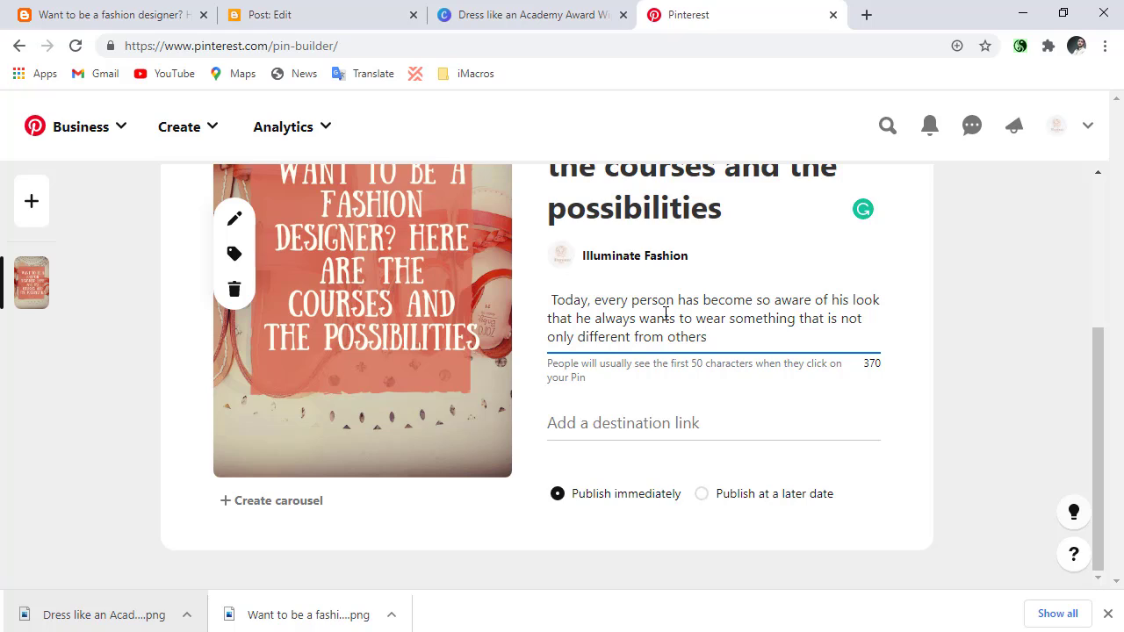
text(...)
key(Return)
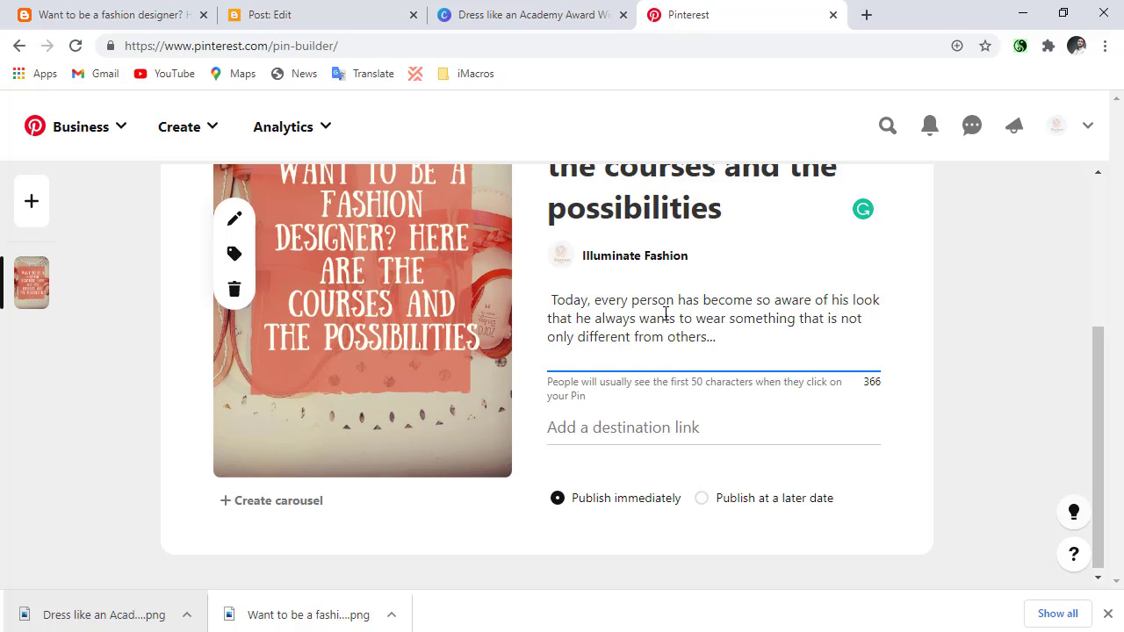
Open the All Hashtag website, all-hashtag.com, in a new browser tab.
scroll(666, 314, up, 1)
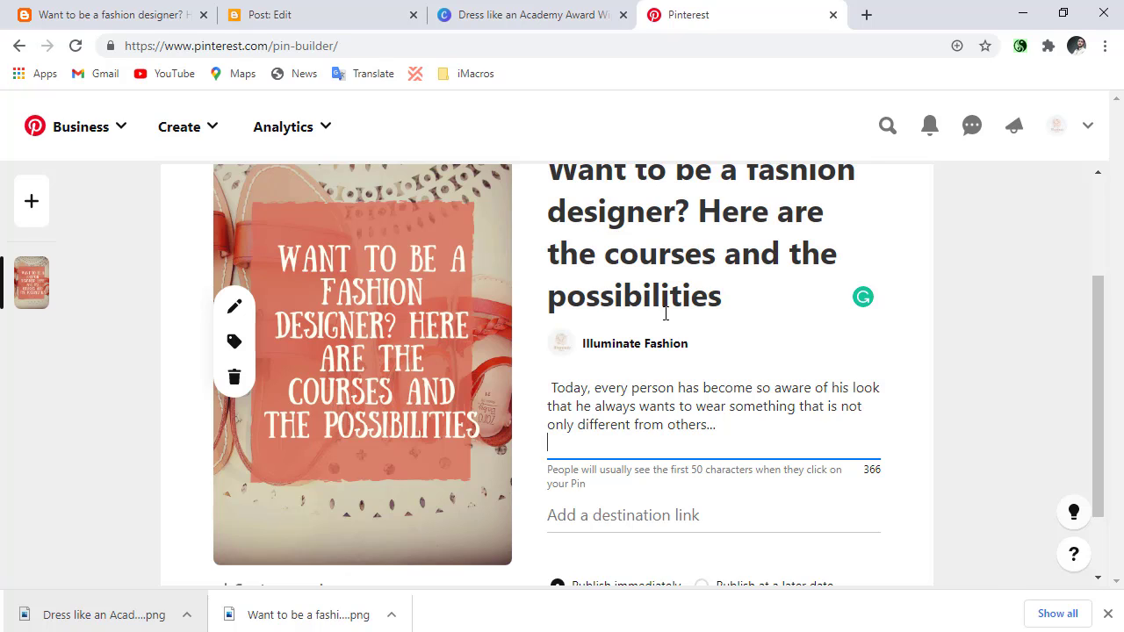
click(866, 12)
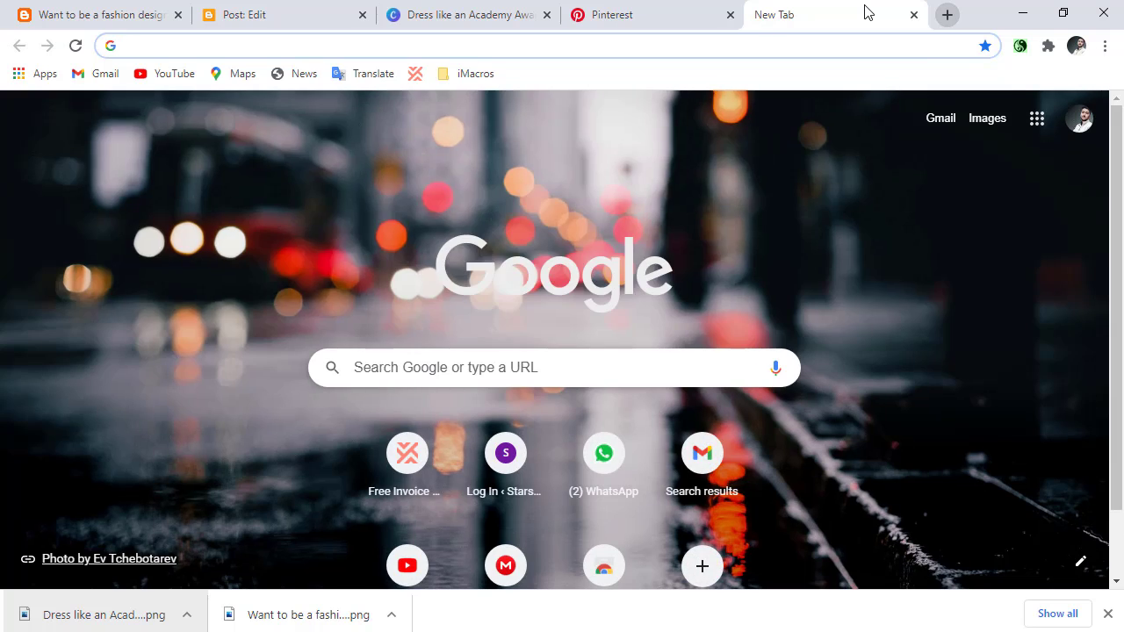
text(all)
key(Return)
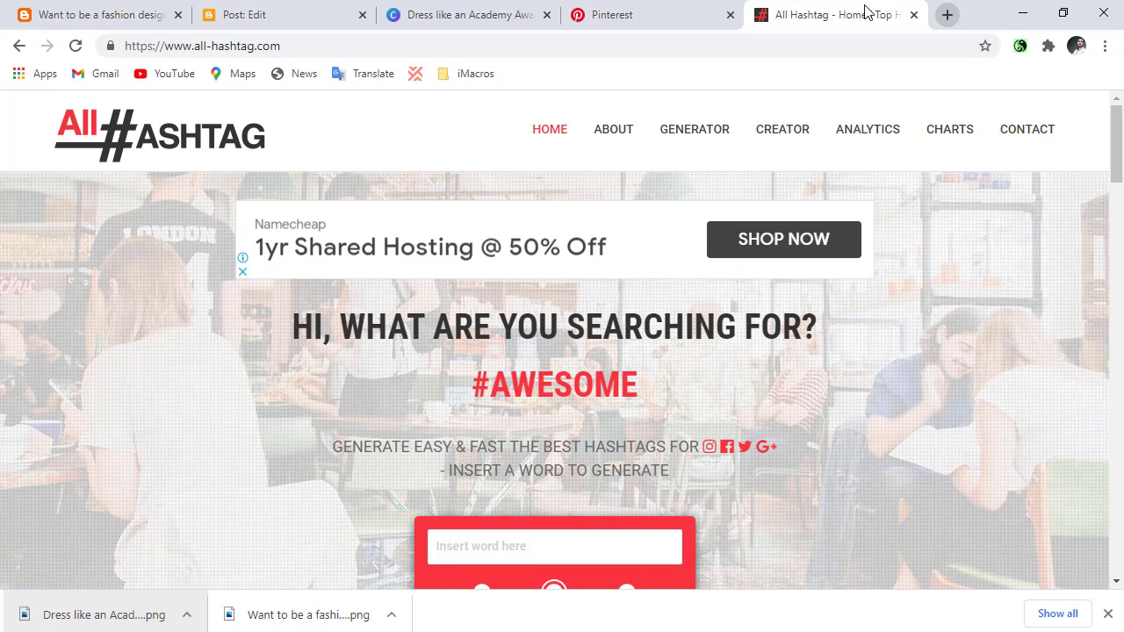
scroll(747, 125, down, 2)
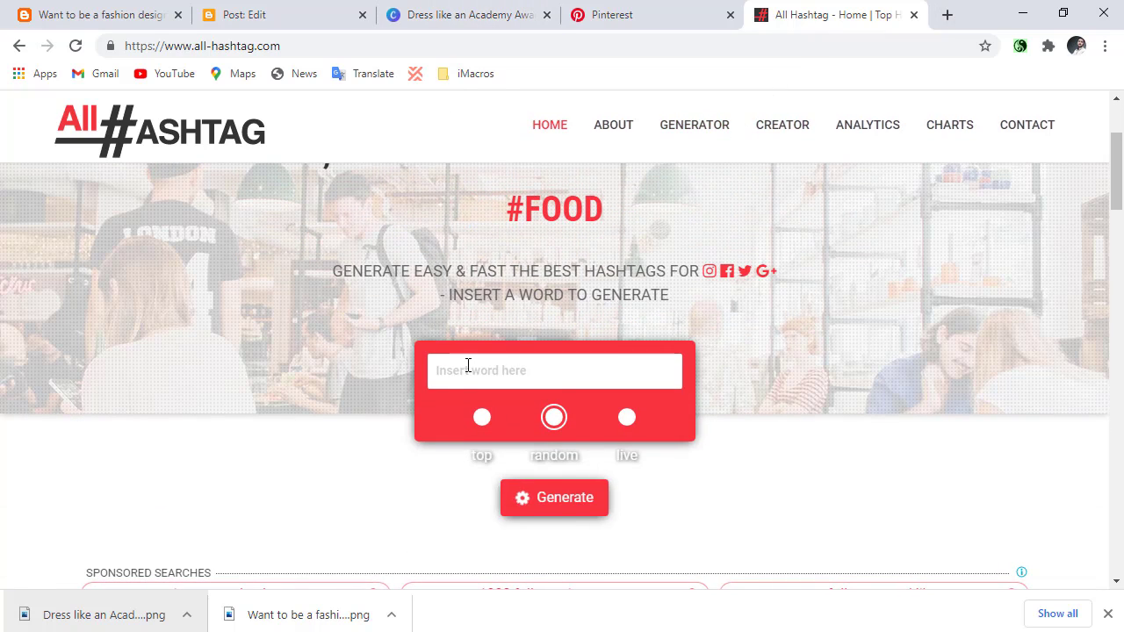
Copy the word "fashion" from the blog post's title into All Hashtag and generate random hashtags for it.
click(464, 379)
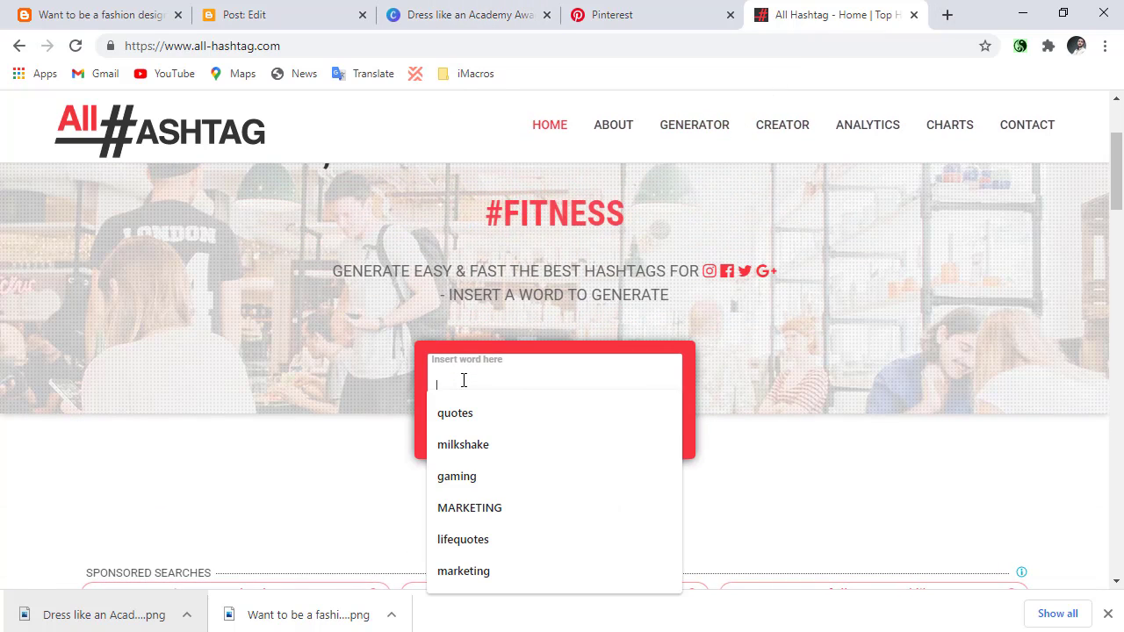
click(62, 11)
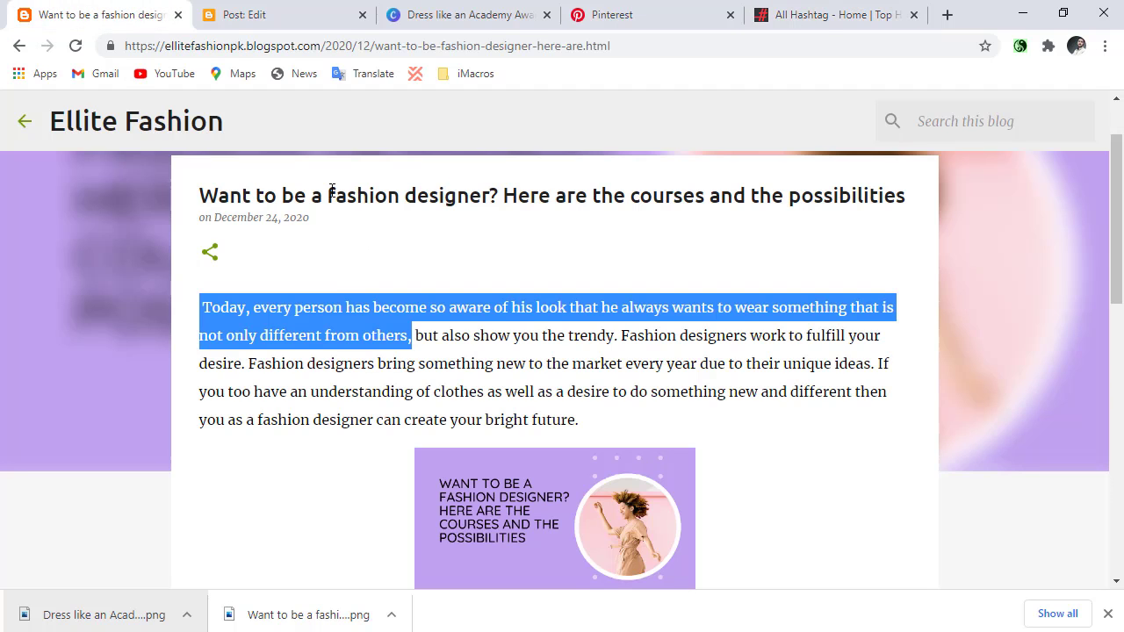
double_click(336, 192)
right_click(336, 192)
click(351, 203)
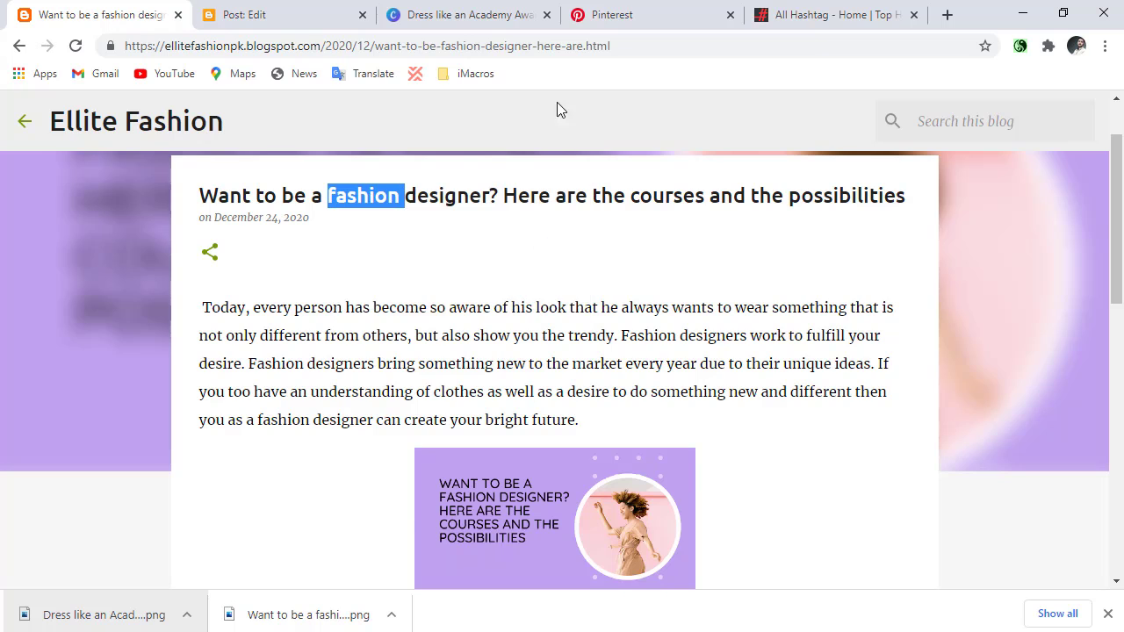
click(834, 14)
right_click(495, 394)
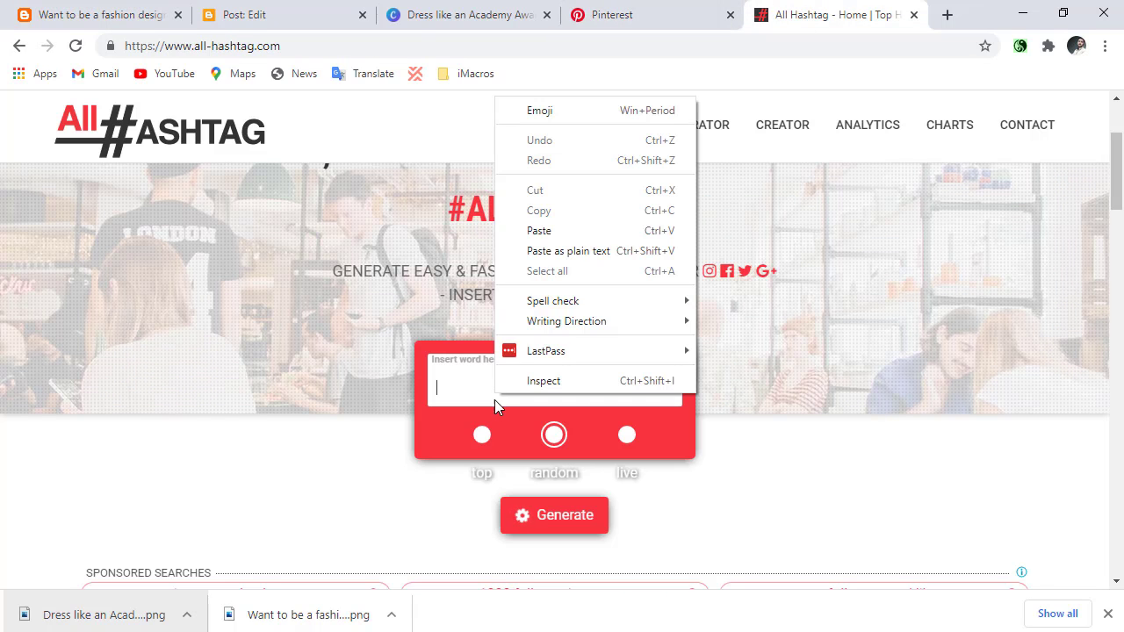
click(546, 230)
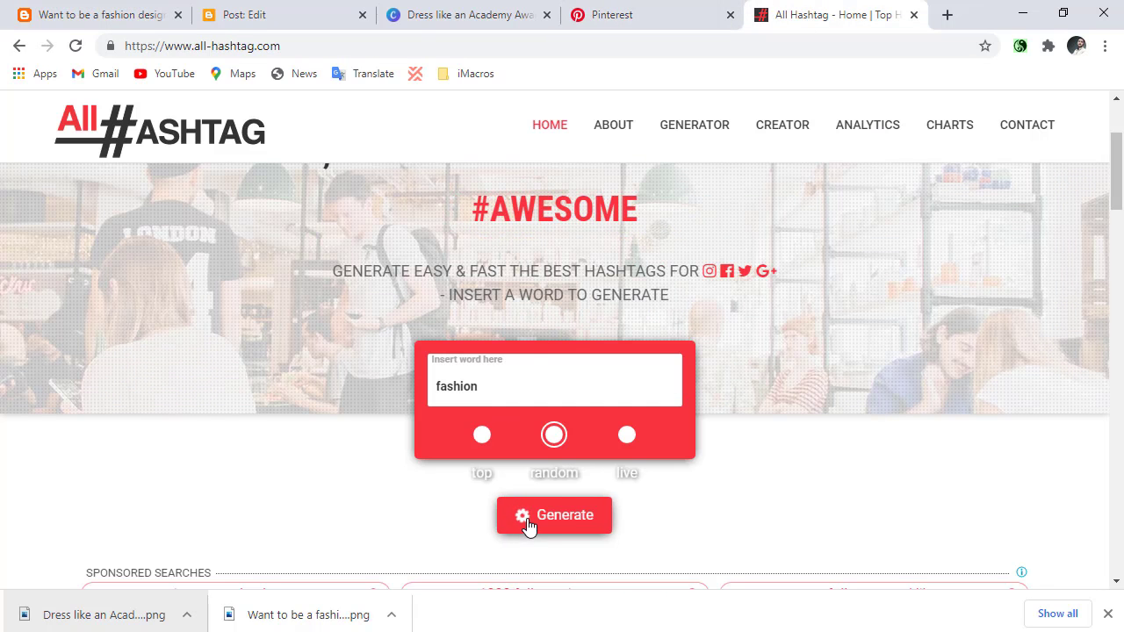
click(527, 526)
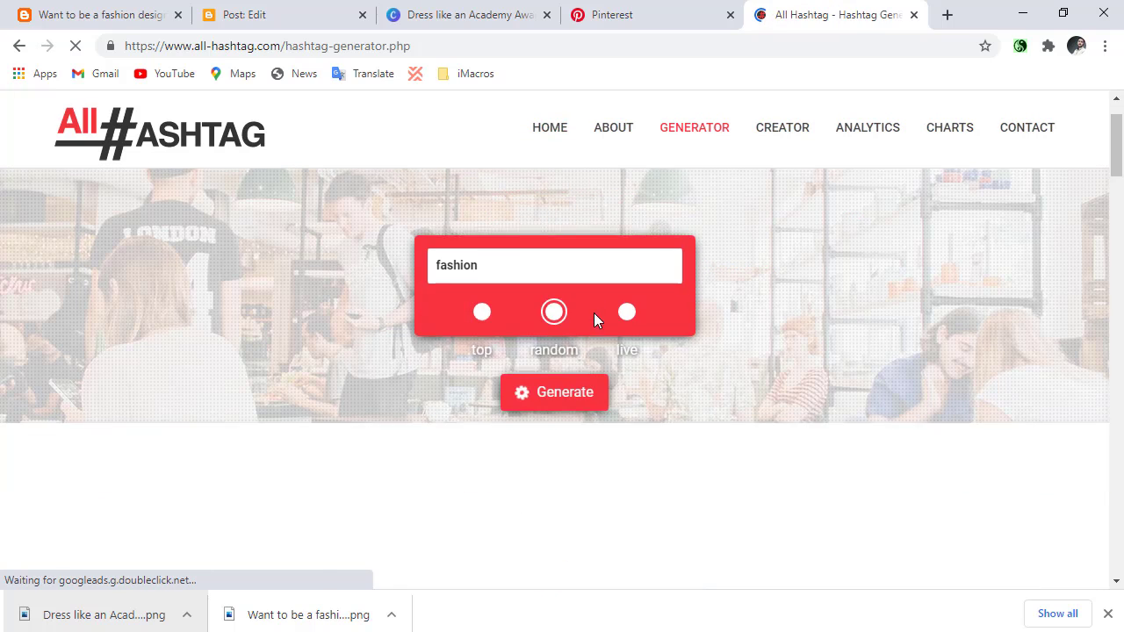
Copy the hashtags "#fashion #fashionblogger #fashionista #fashionable" from the generated list into the last line of the pin's description.
scroll(430, 410, down, 3)
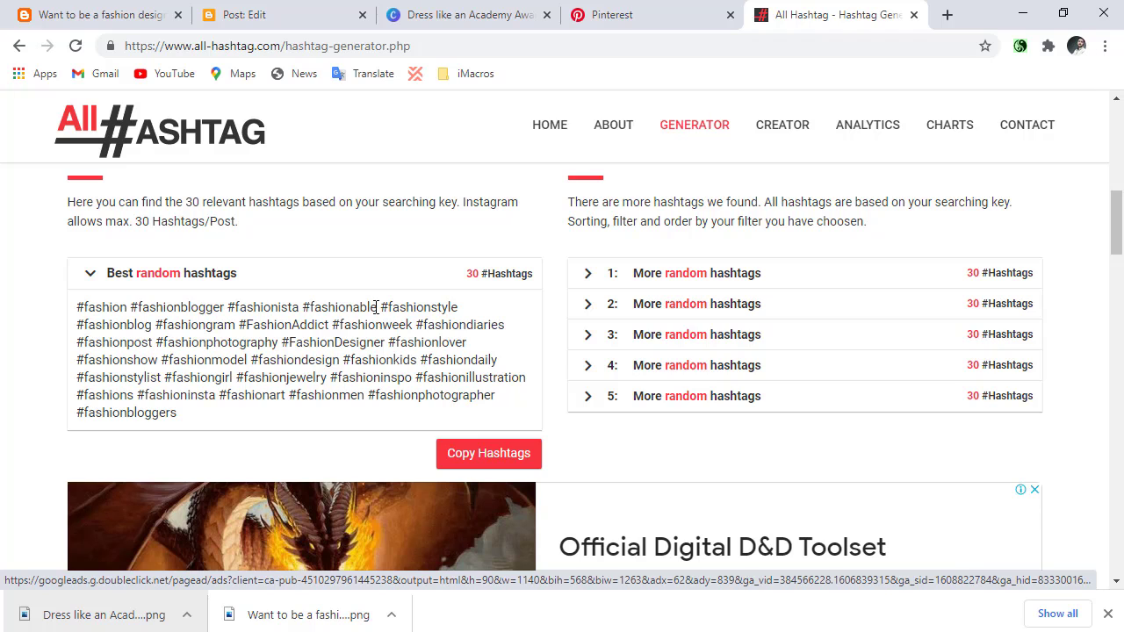
drag(376, 307, 79, 305)
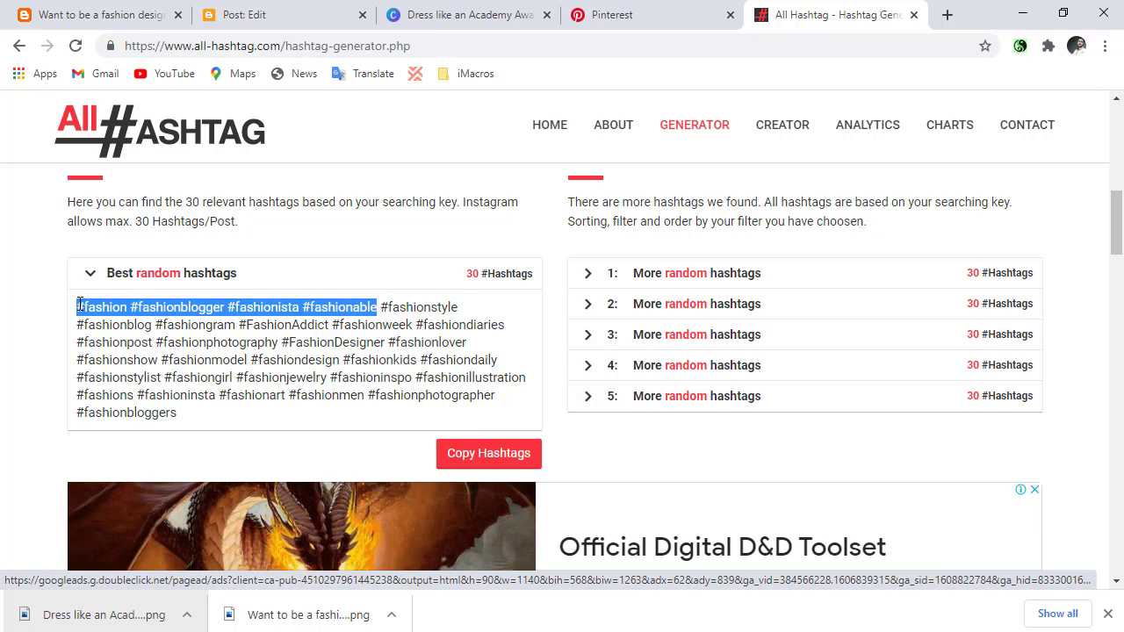
click(550, 12)
click(580, 12)
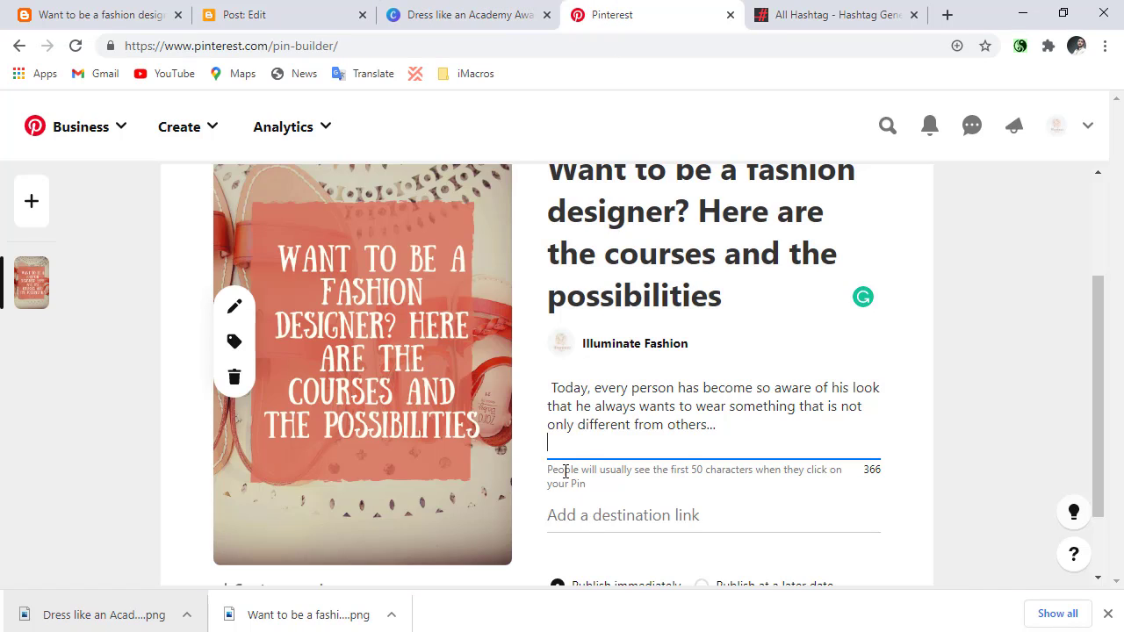
key(ctrl+v)
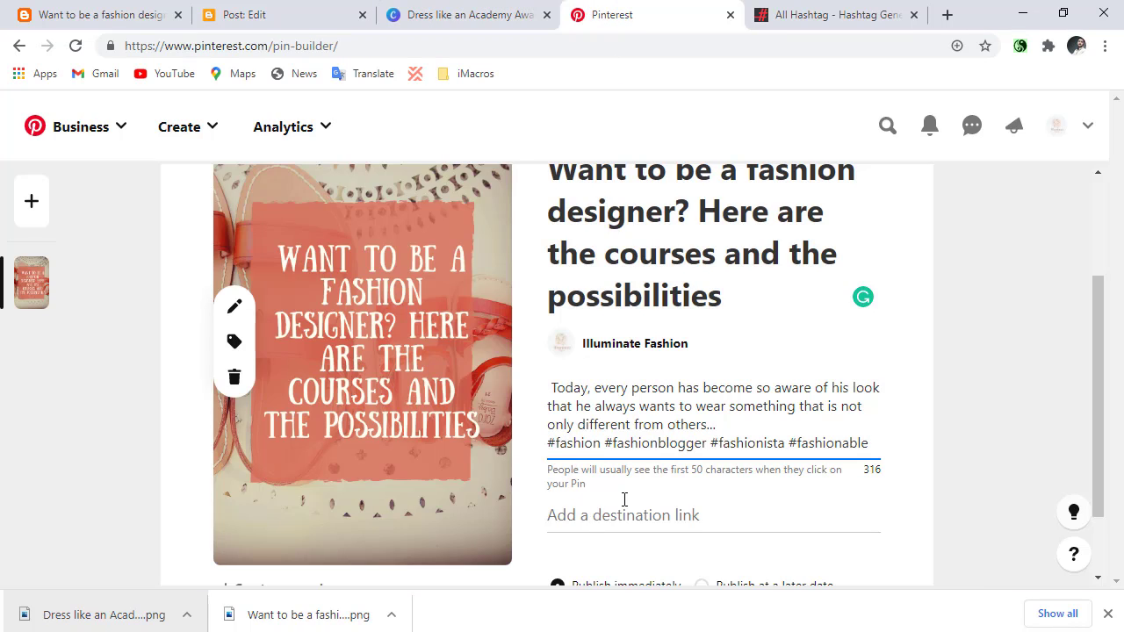
Review the pin's title, image and description in the Pinterest pin builder.
scroll(622, 414, up, 2)
scroll(600, 356, down, 2)
scroll(601, 268, up, 1)
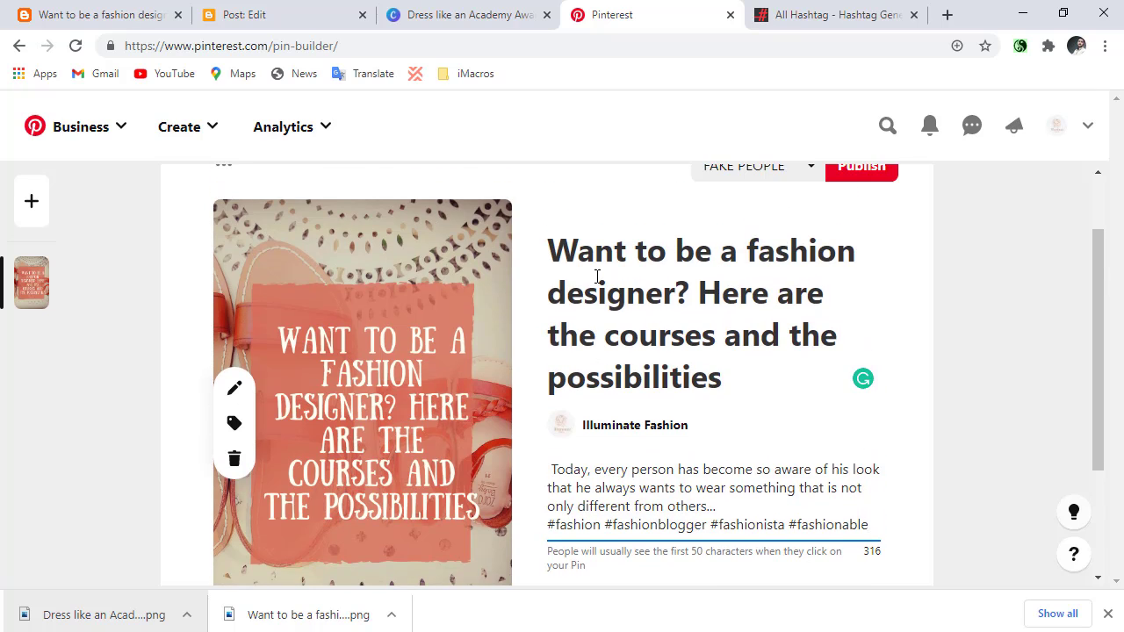
drag(548, 242, 961, 360)
click(922, 331)
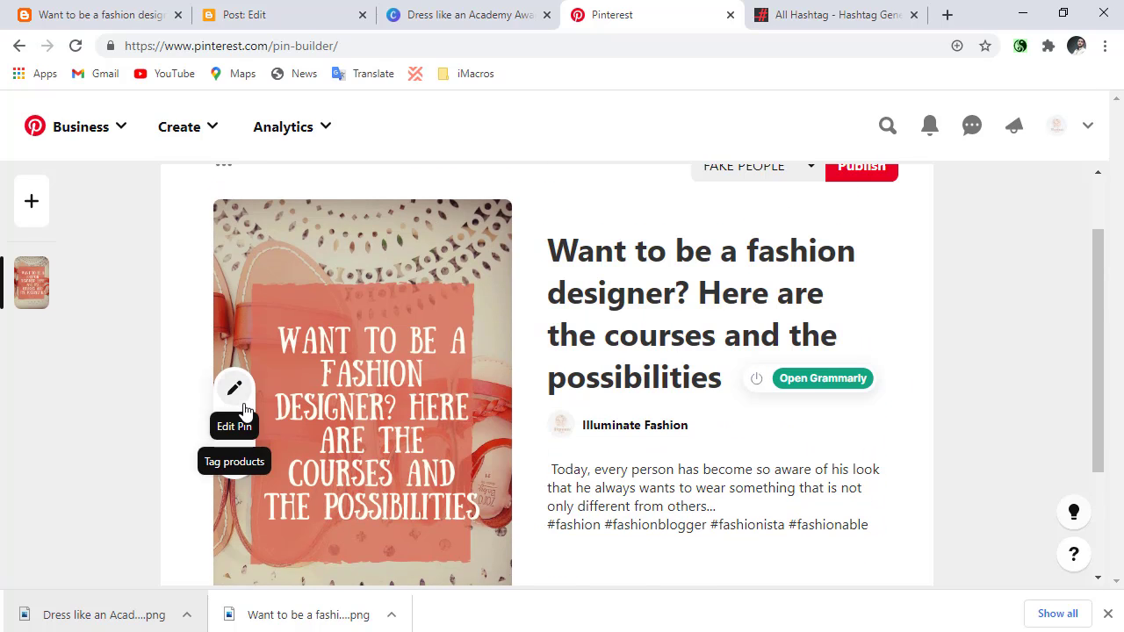
scroll(349, 203, down, 2)
scroll(350, 201, up, 1)
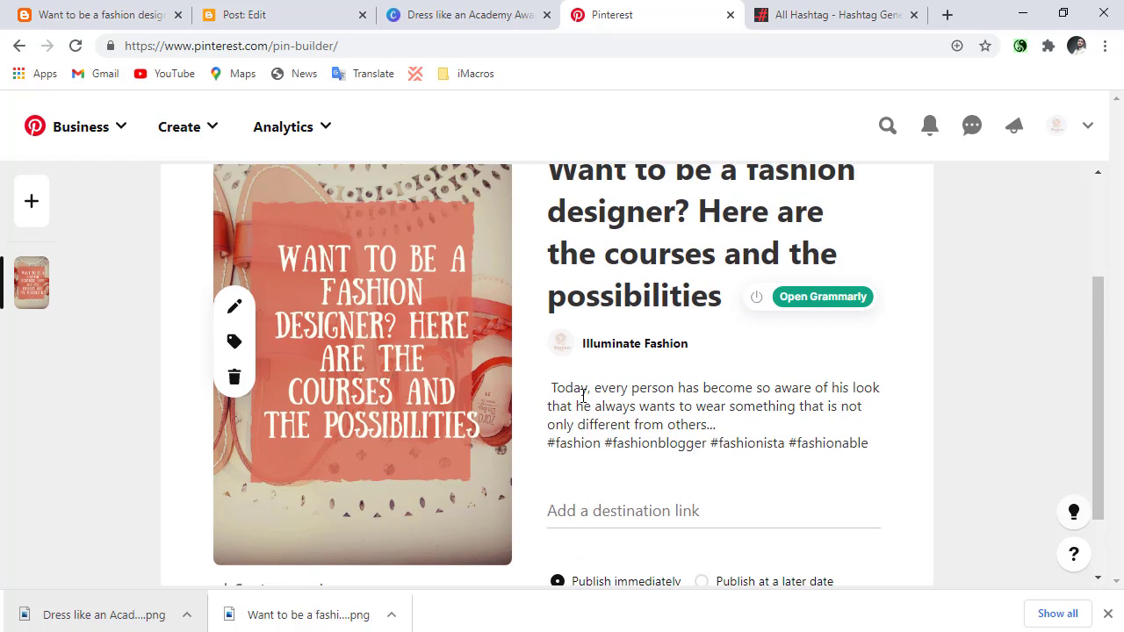
Copy the fashion designer blog post's web address and paste it as the pin's destination link.
click(610, 509)
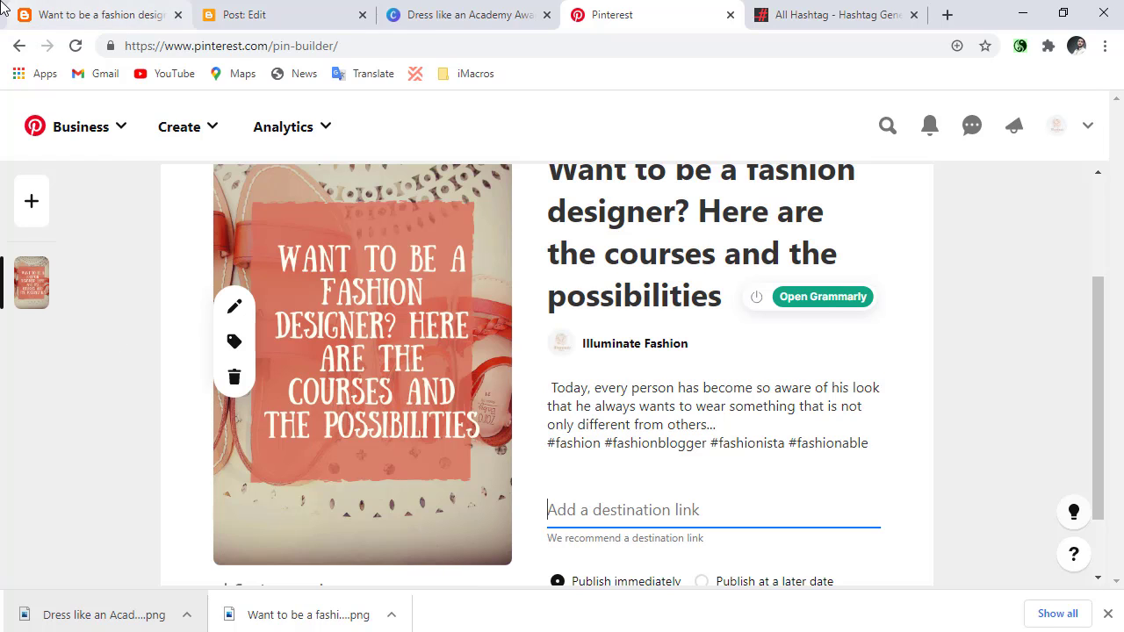
click(79, 15)
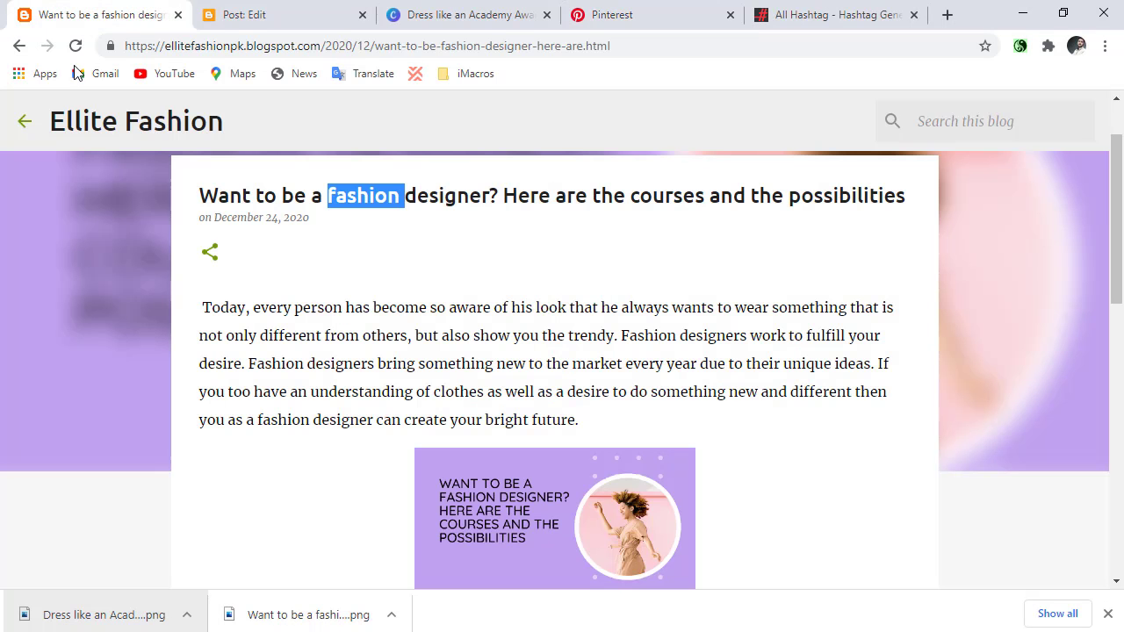
triple_click(231, 46)
right_click(230, 48)
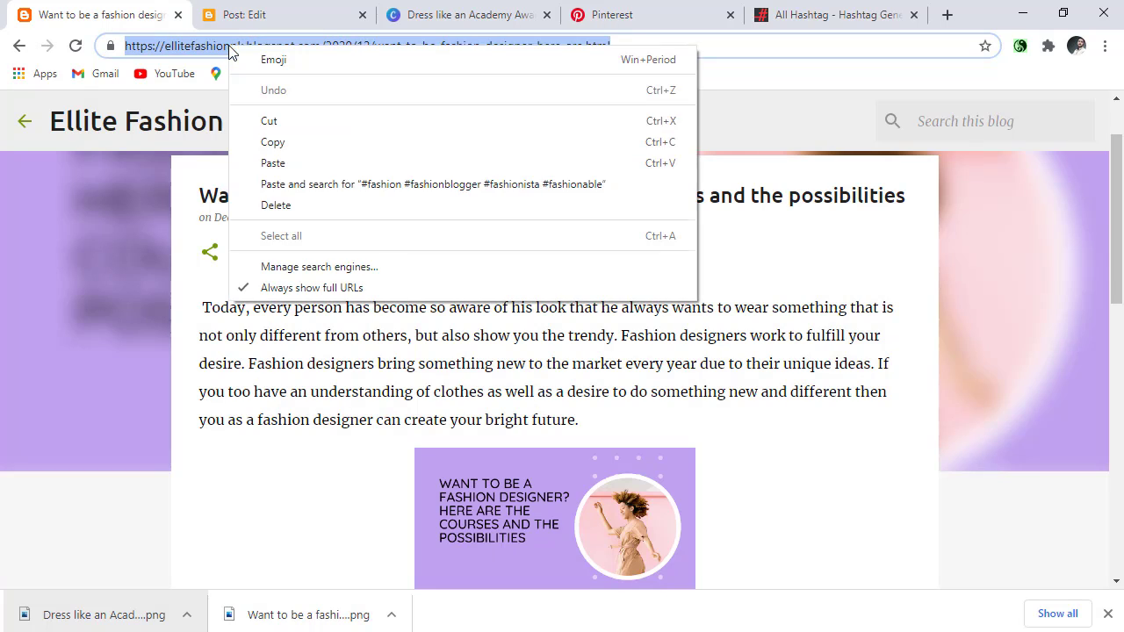
click(269, 145)
click(623, 11)
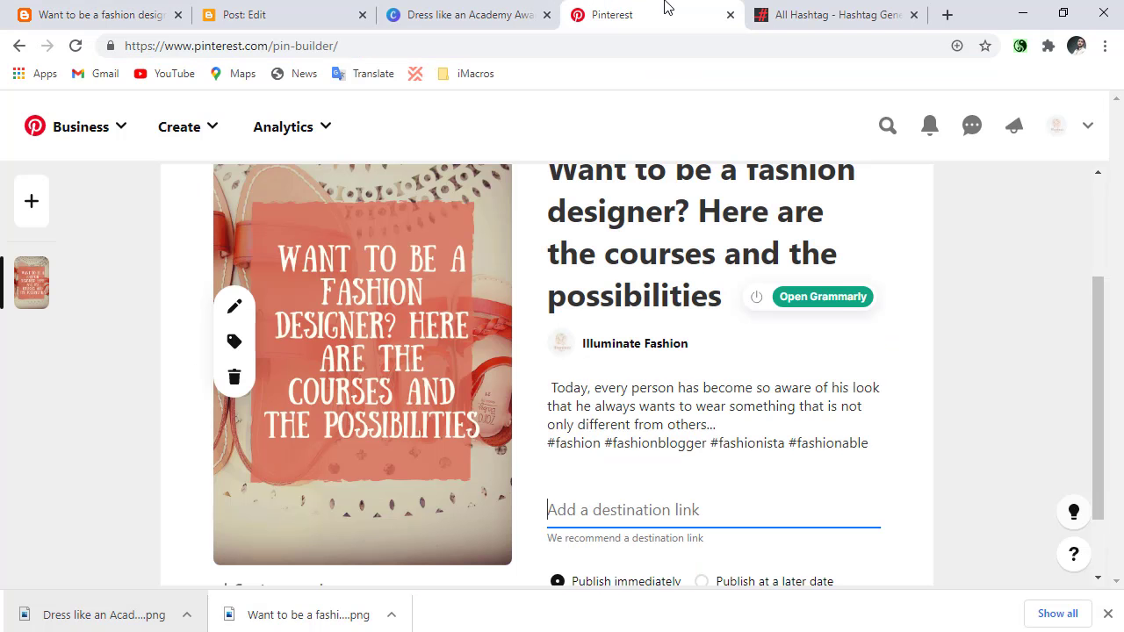
right_click(565, 506)
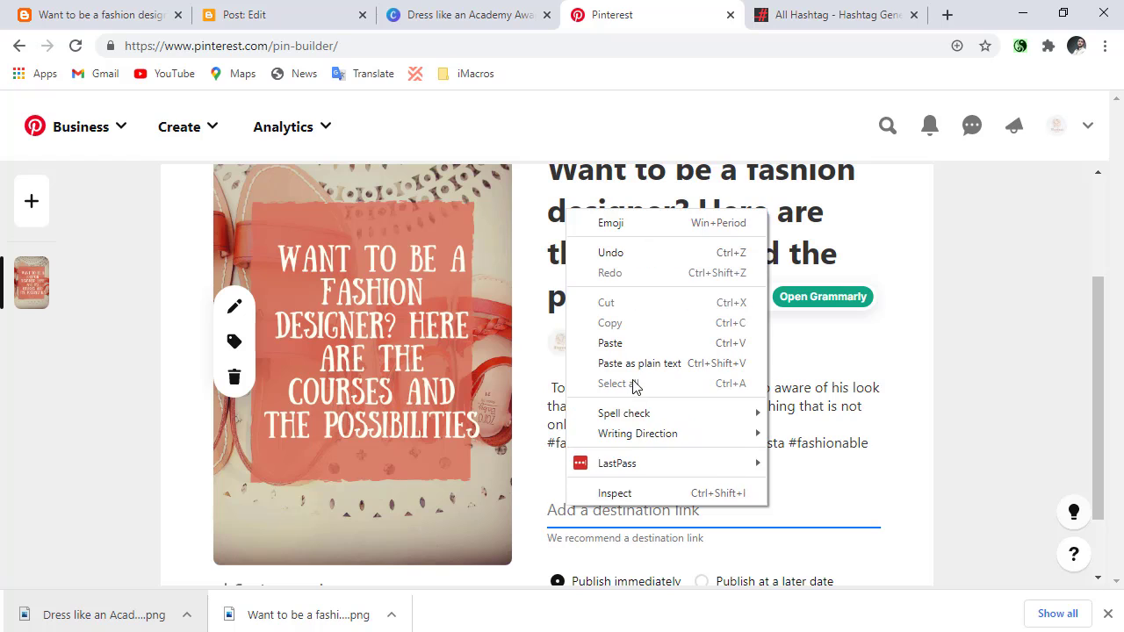
click(650, 338)
Create a new board named "Fashion Designing" for the fashion designer pin, leaving the board non-secret.
scroll(650, 367, down, 1)
scroll(648, 378, up, 3)
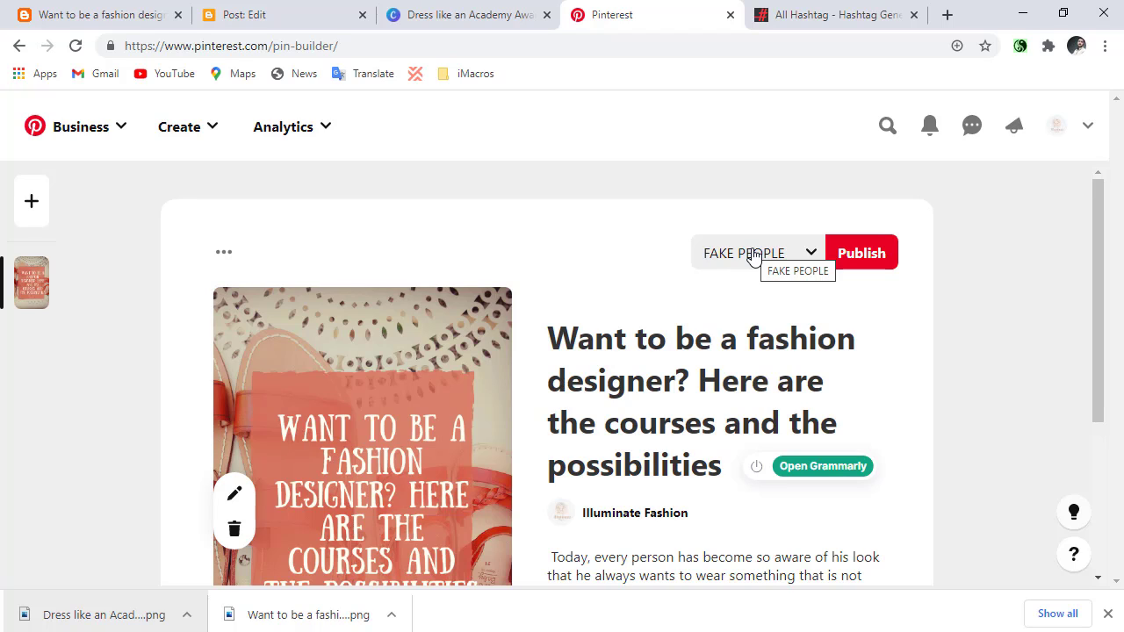
click(808, 254)
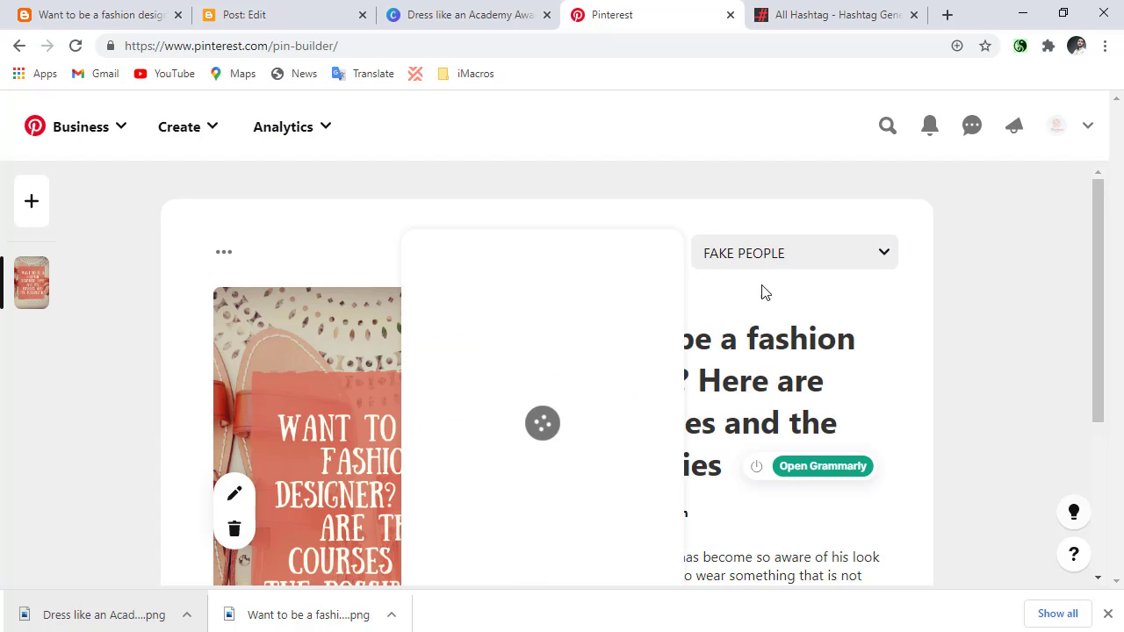
scroll(545, 395, down, 1)
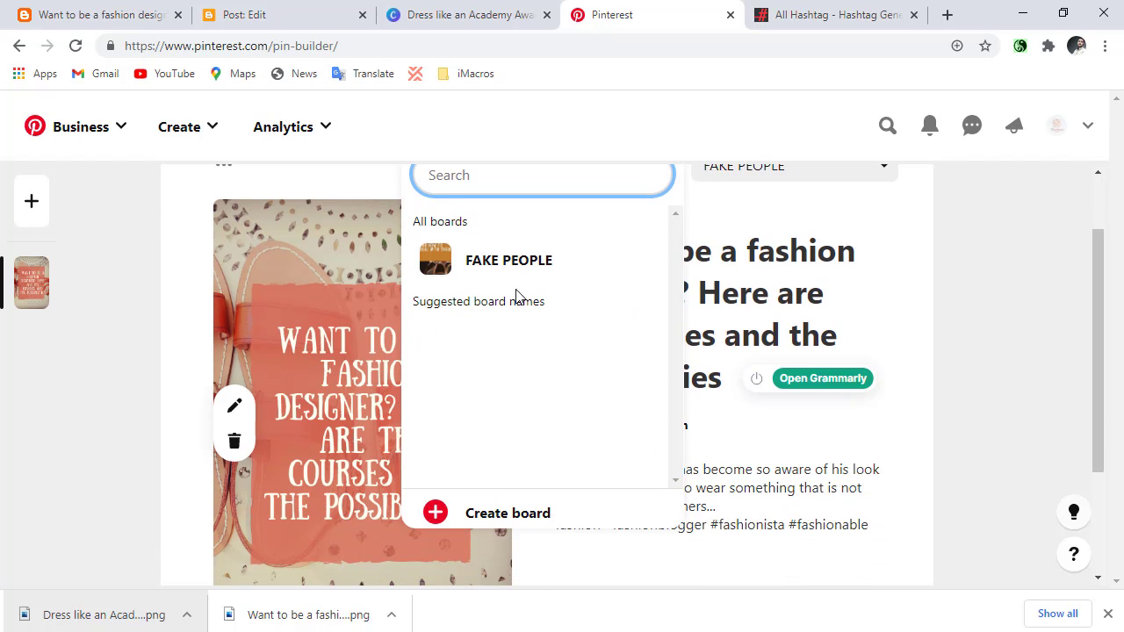
mouse_move(504, 283)
click(460, 520)
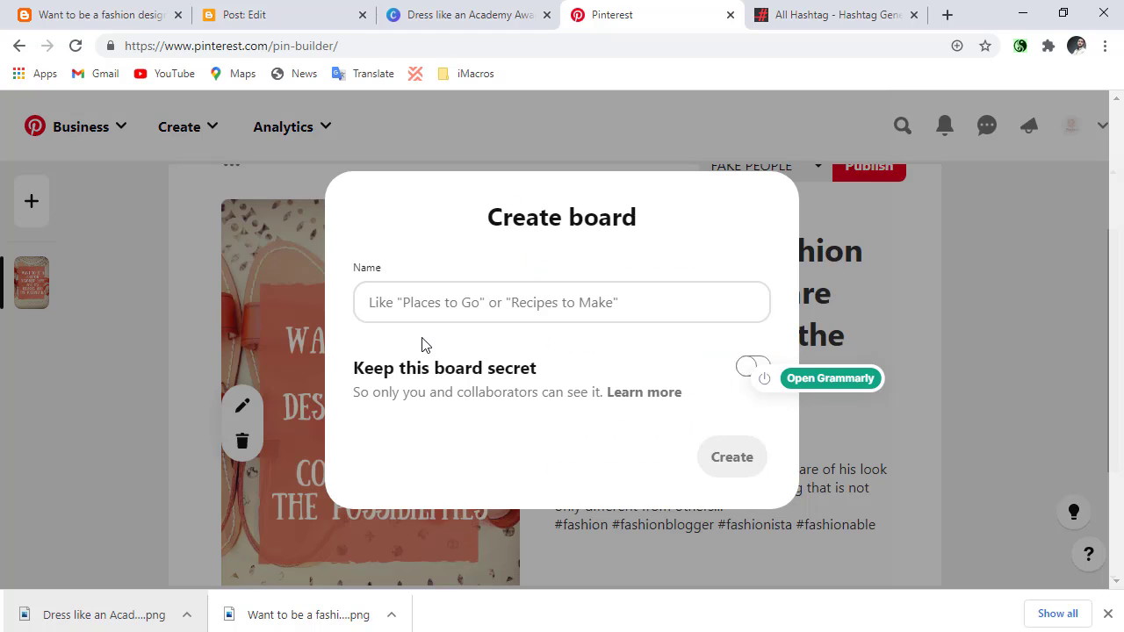
click(420, 302)
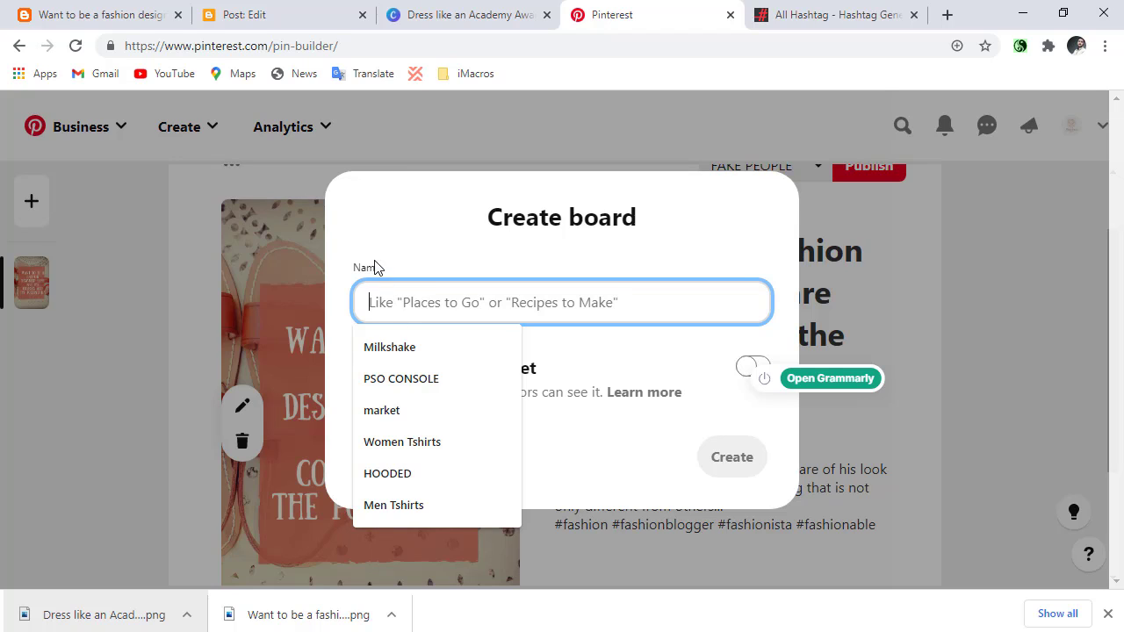
text(Fashio)
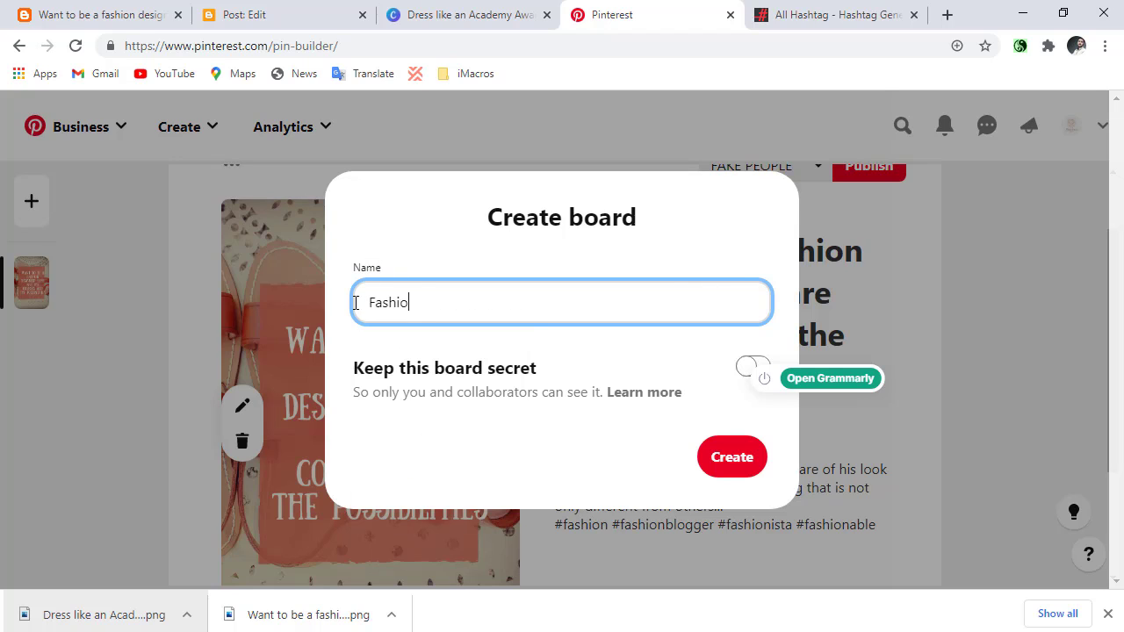
text(n Designing)
click(723, 483)
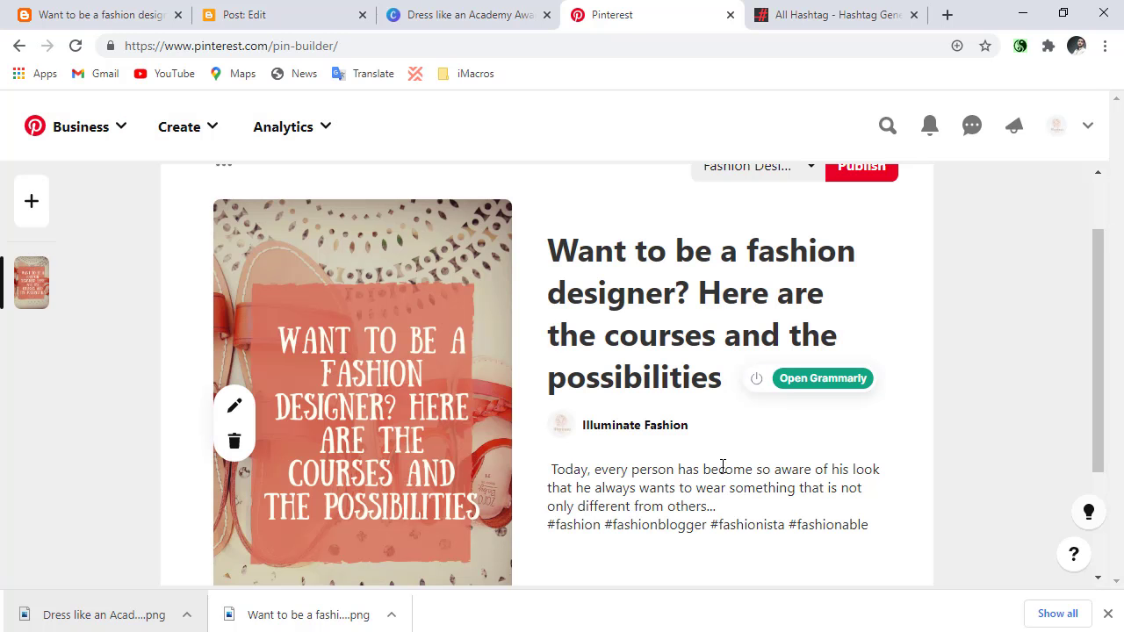
Publish the fashion designer pin immediately to the Fashion Designing board.
scroll(722, 467, down, 2)
scroll(703, 508, up, 3)
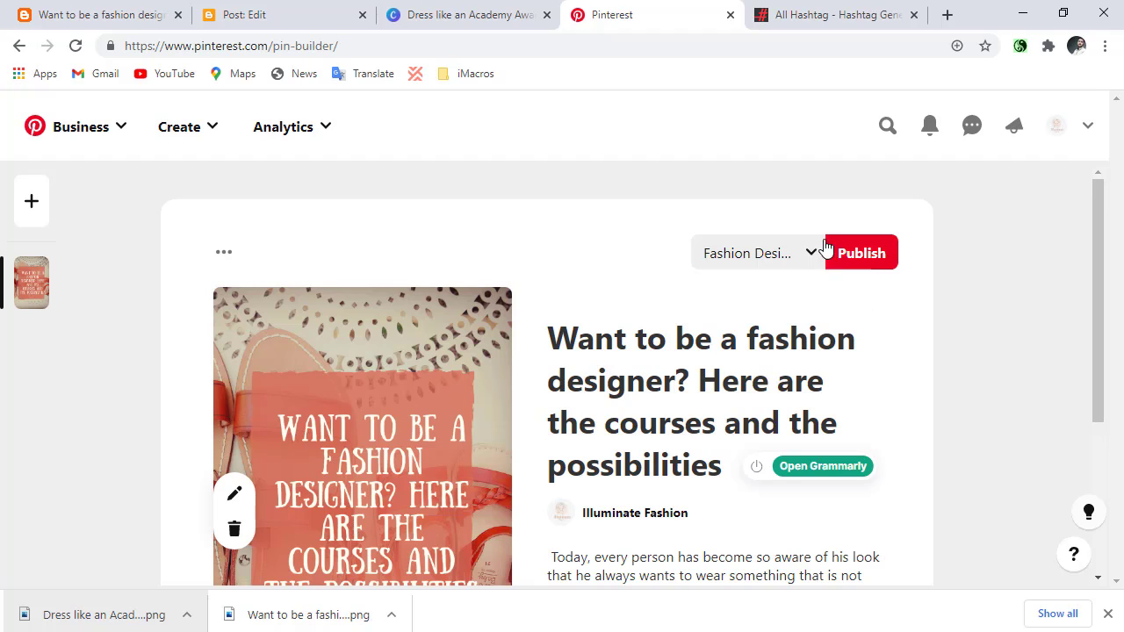
click(859, 253)
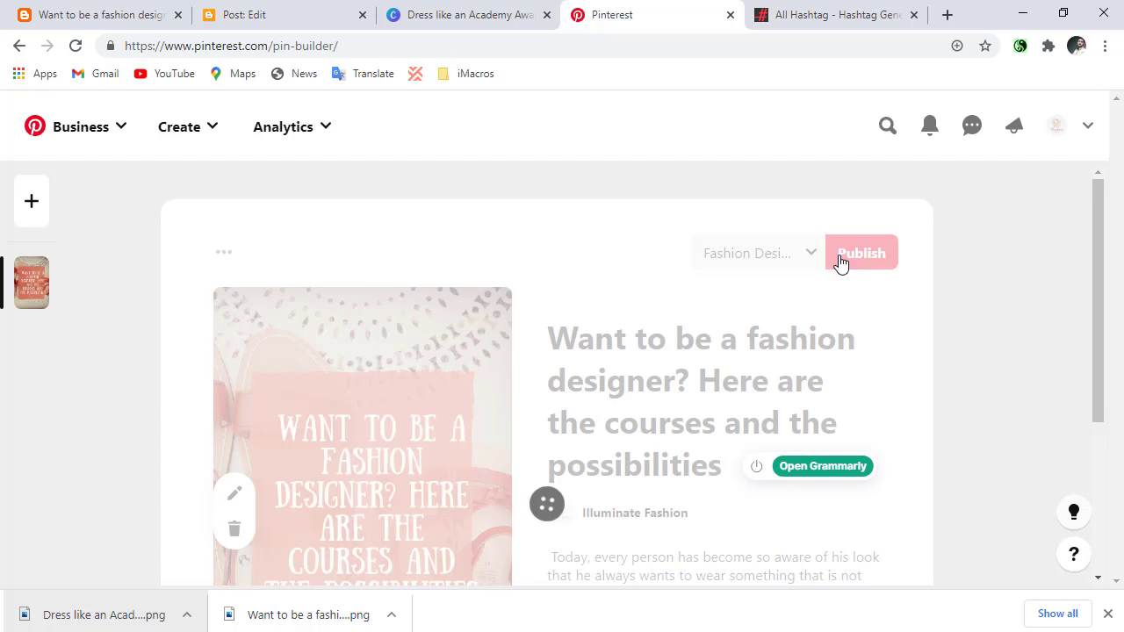
scroll(843, 290, down, 2)
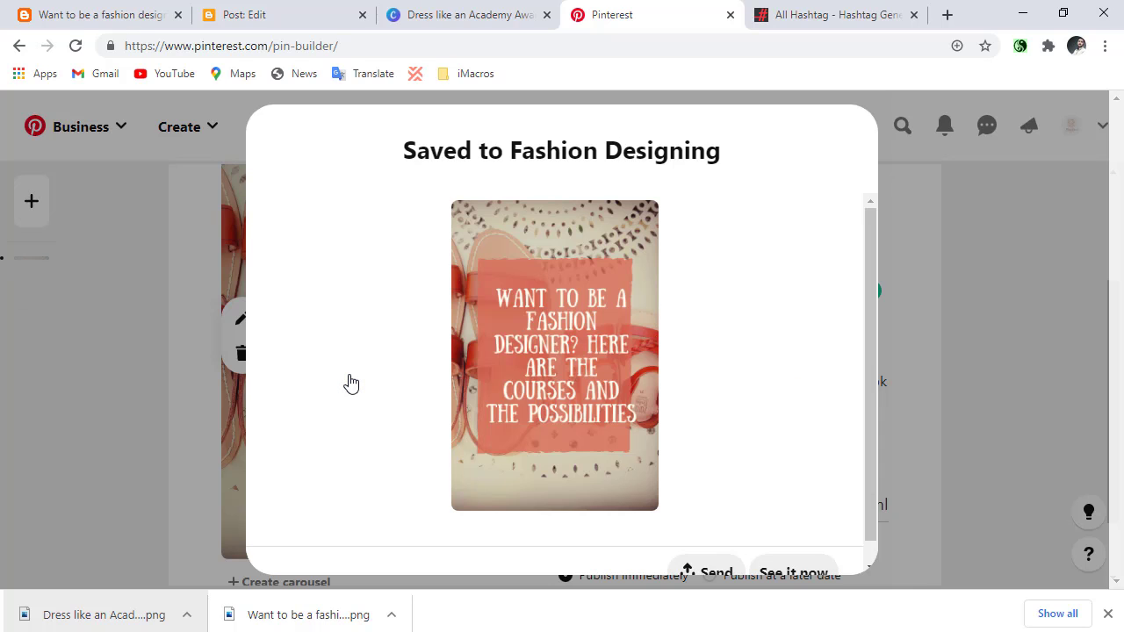
Switch to the fashion designer blog post on Ellite Fashion and copy its "Scope of work" heading.
click(3, 5)
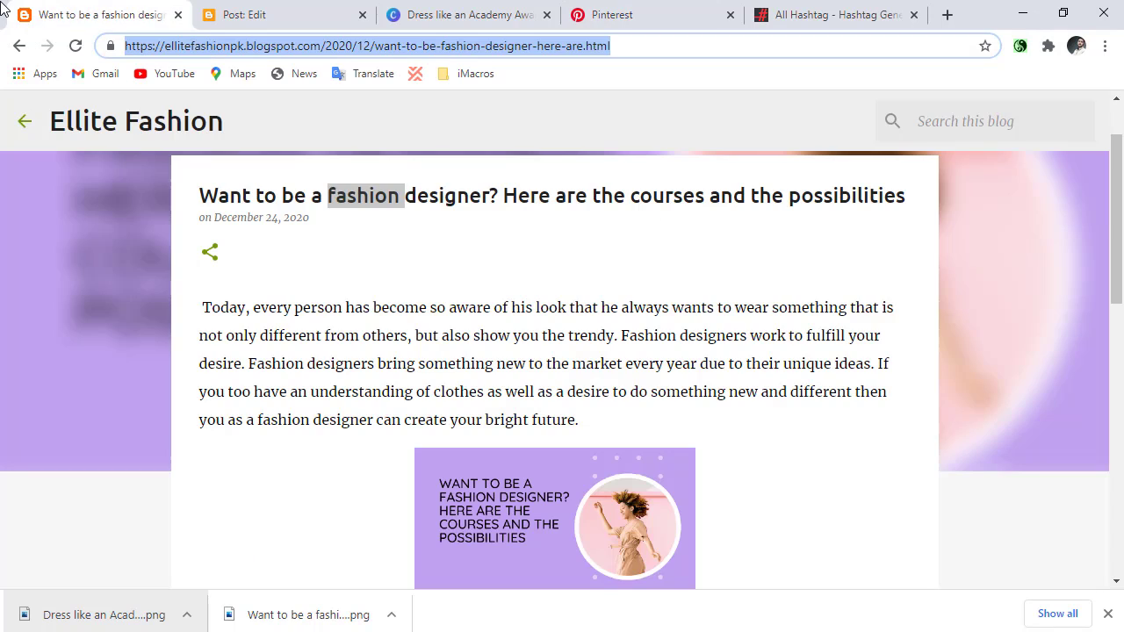
scroll(318, 352, down, 7)
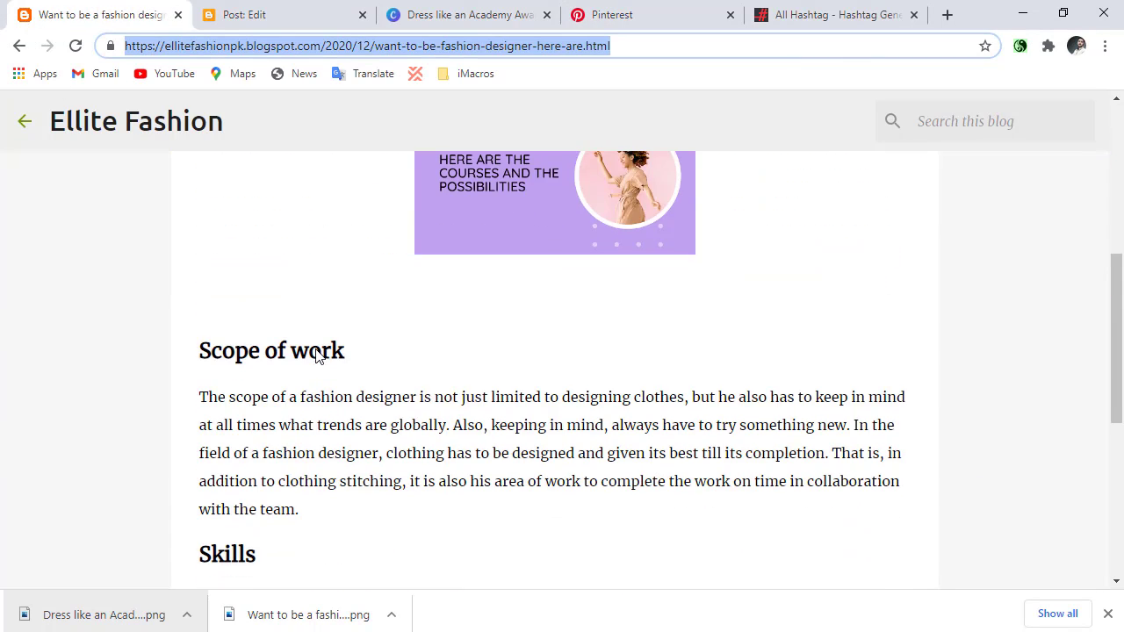
scroll(318, 359, up, 1)
scroll(318, 359, down, 1)
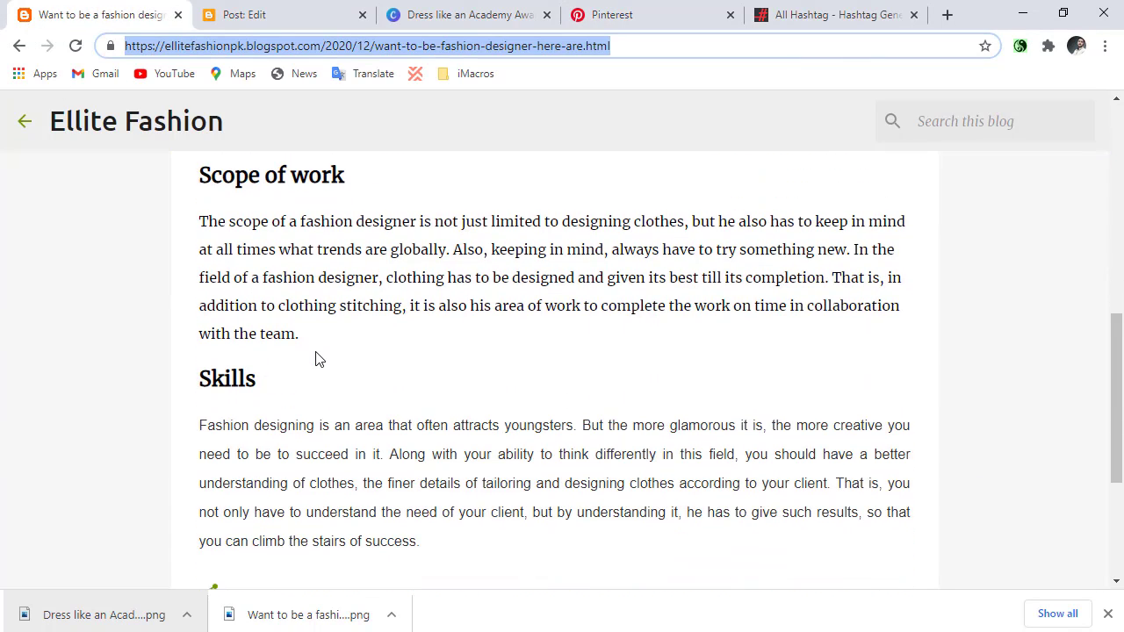
scroll(318, 359, up, 1)
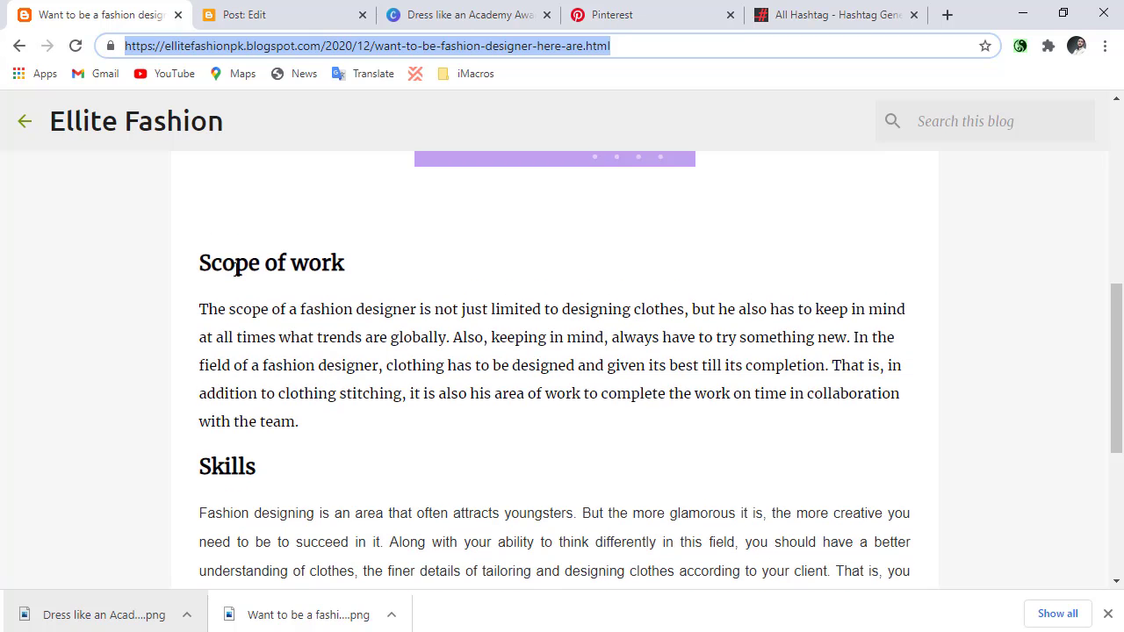
double_click(235, 263)
triple_click(236, 263)
right_click(235, 268)
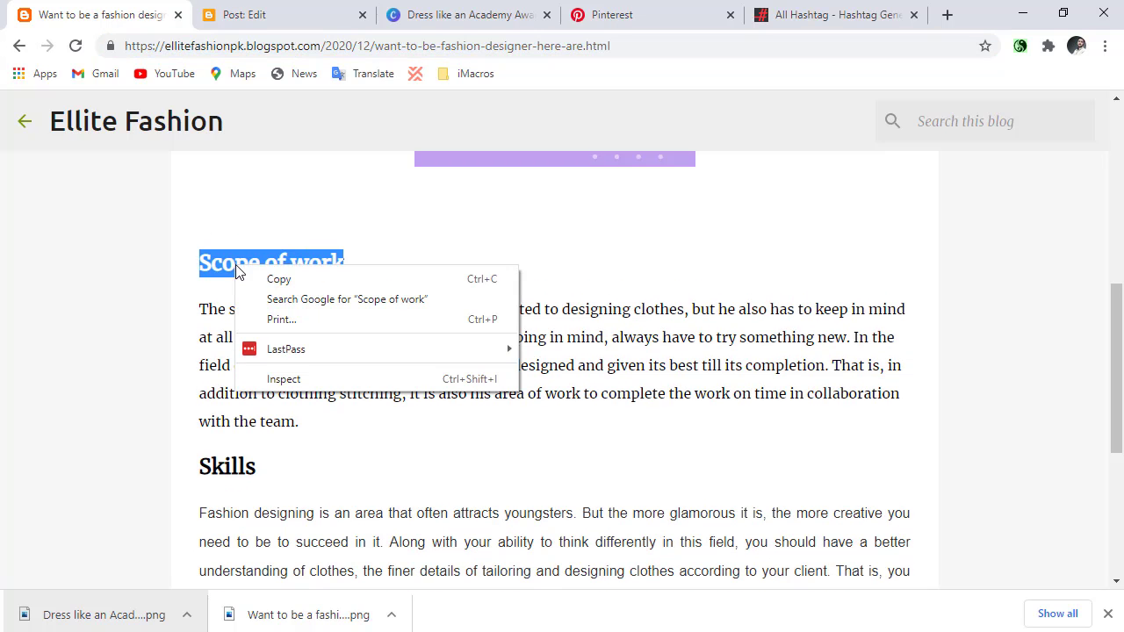
click(255, 279)
Replace the headline of the pin design in Canva with the copied heading, extended to "SCOPE OF WORK FOR FASHION".
click(436, 15)
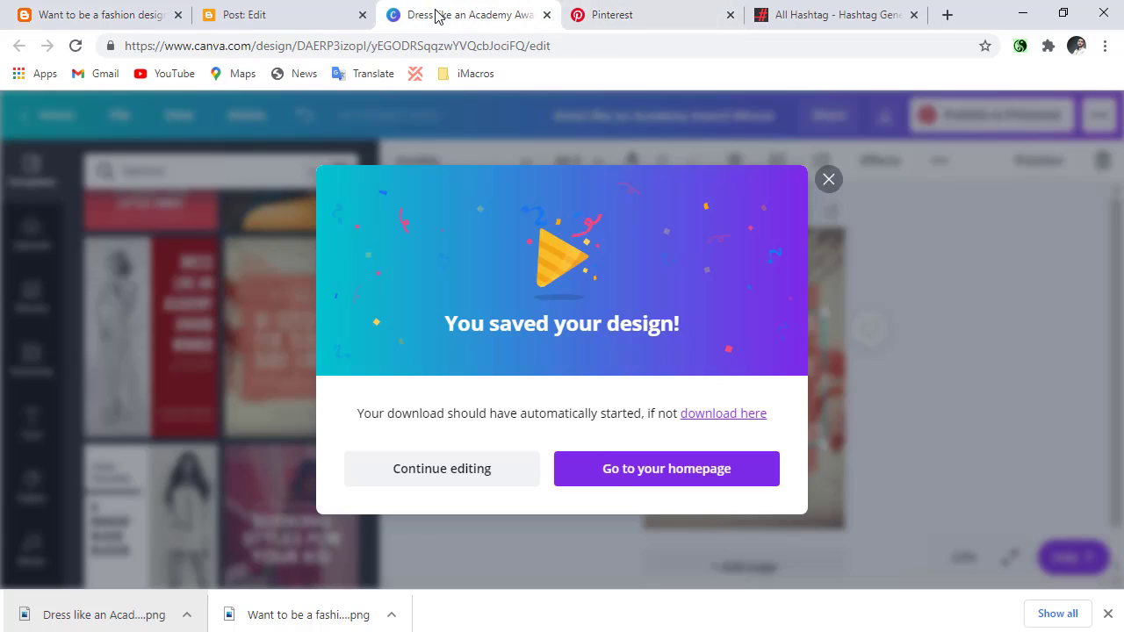
click(826, 180)
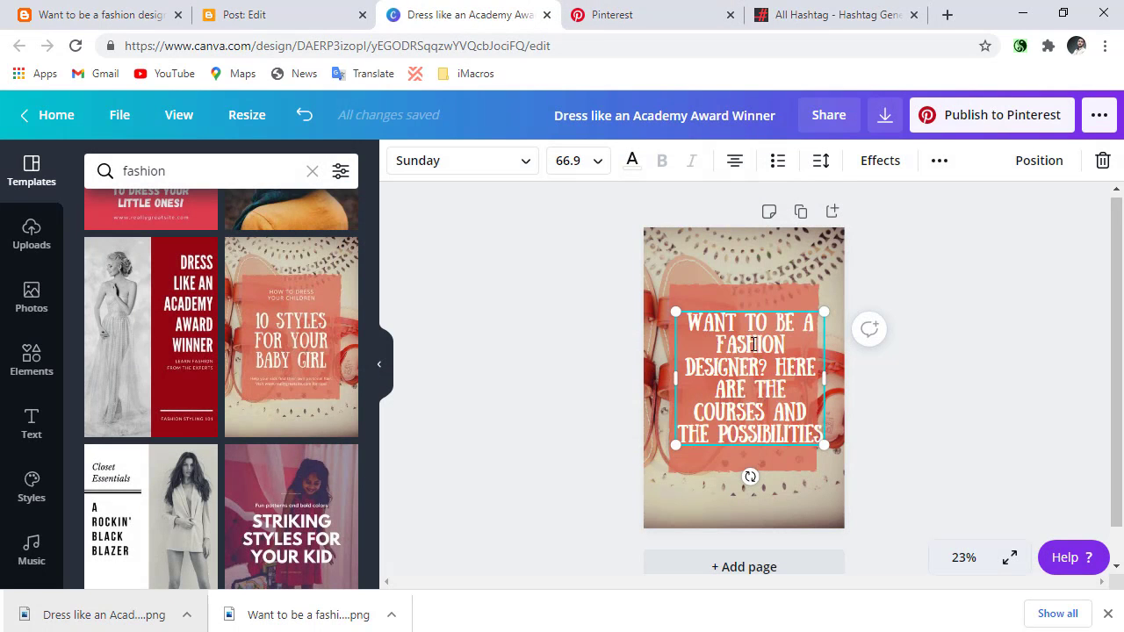
double_click(753, 344)
key(ctrl+v)
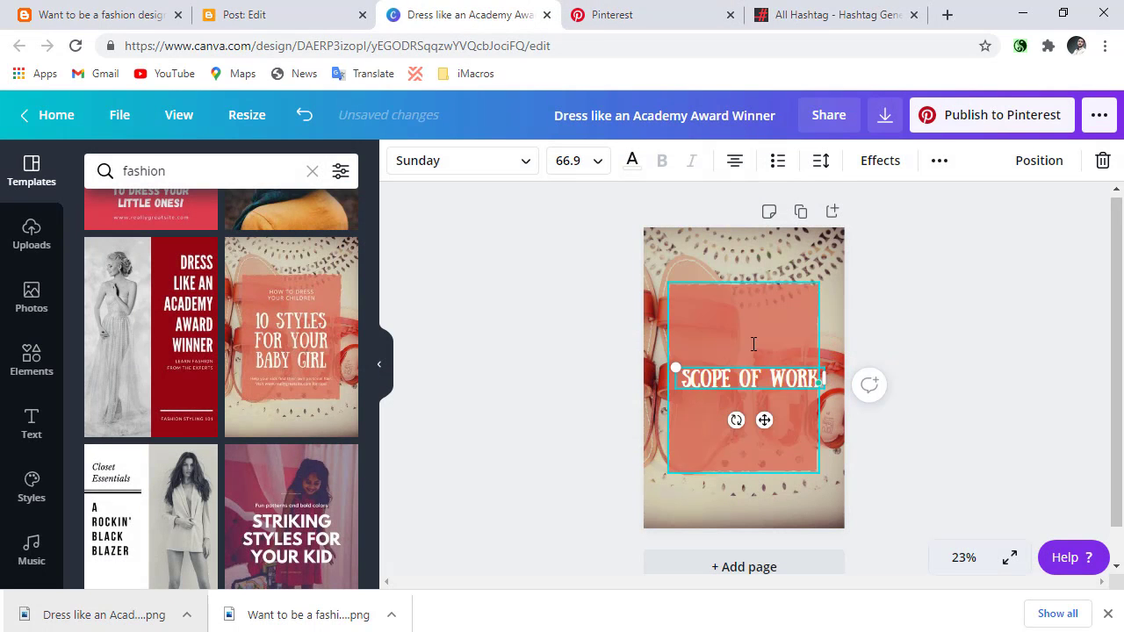
text(F)
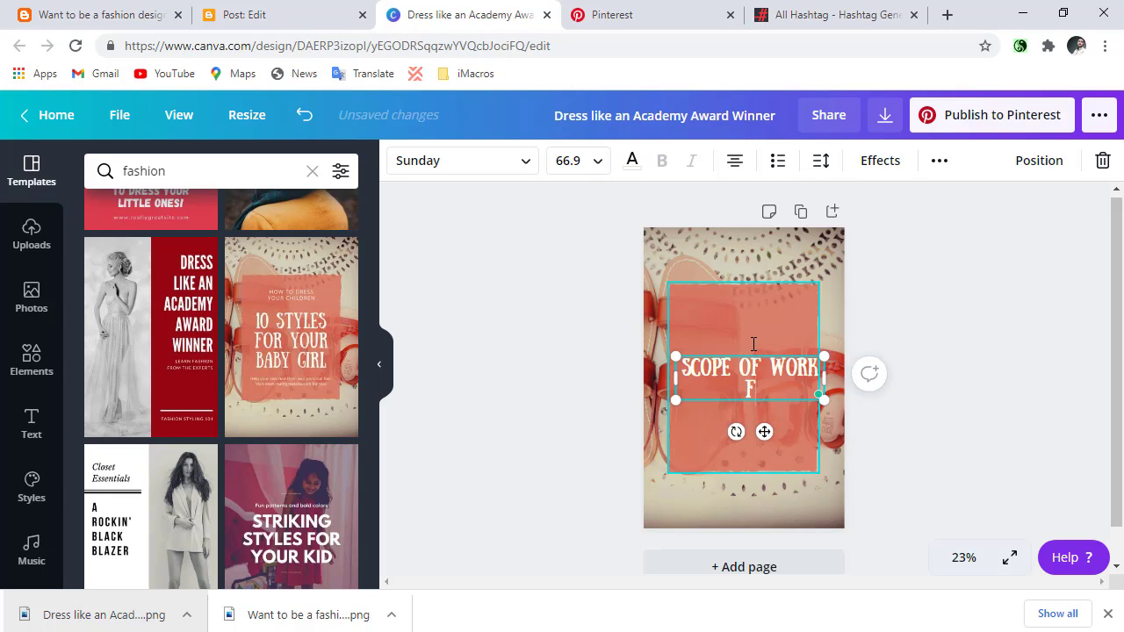
text(OR FASHION)
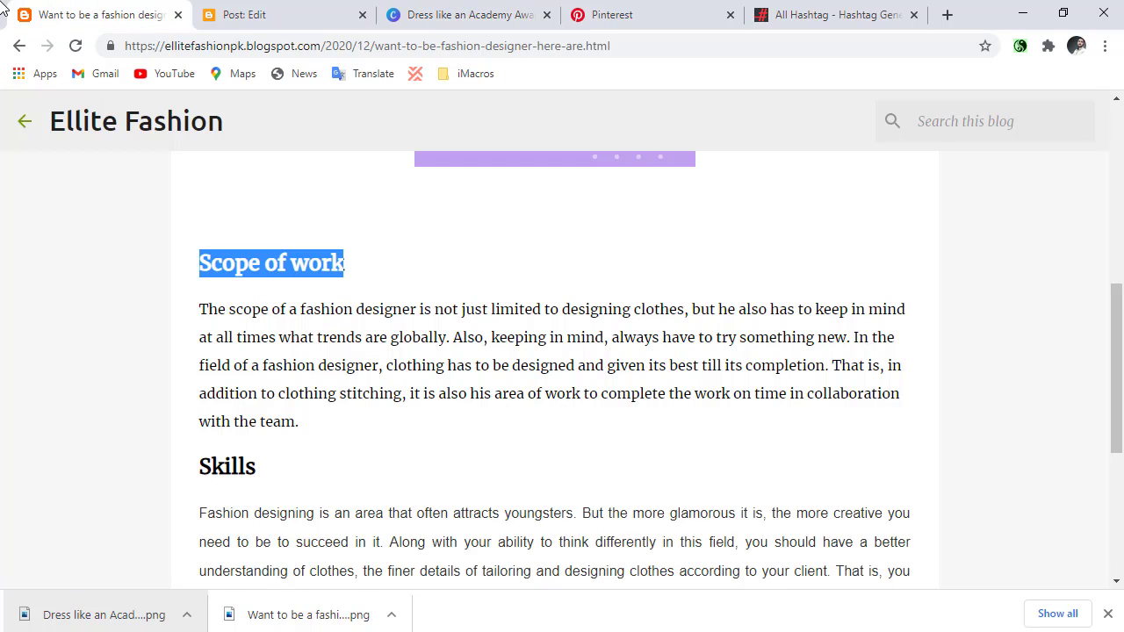
Examine the blog post's Scope of work paragraph and Skills heading as material for further pins.
click(88, 15)
drag(206, 268, 501, 365)
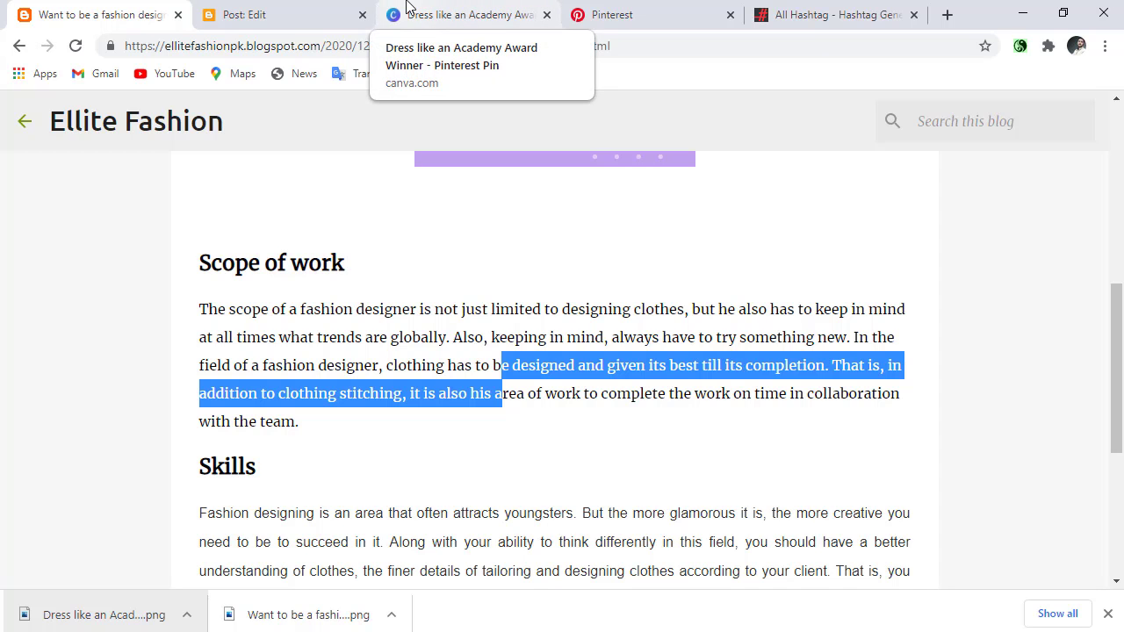
scroll(459, 216, down, 1)
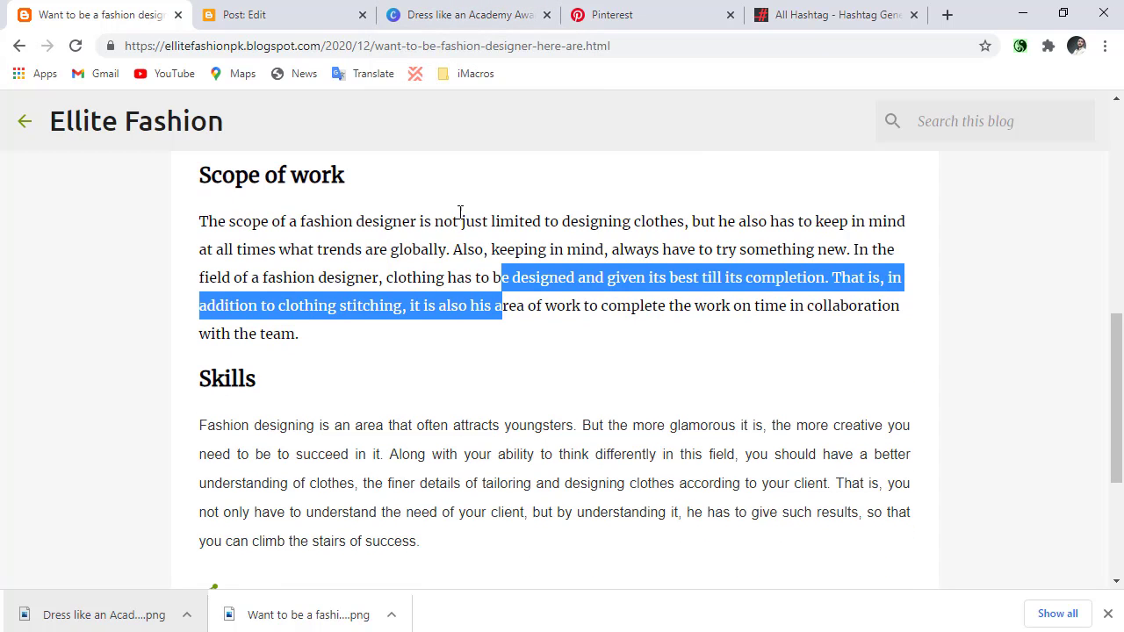
click(792, 15)
click(26, 12)
double_click(201, 383)
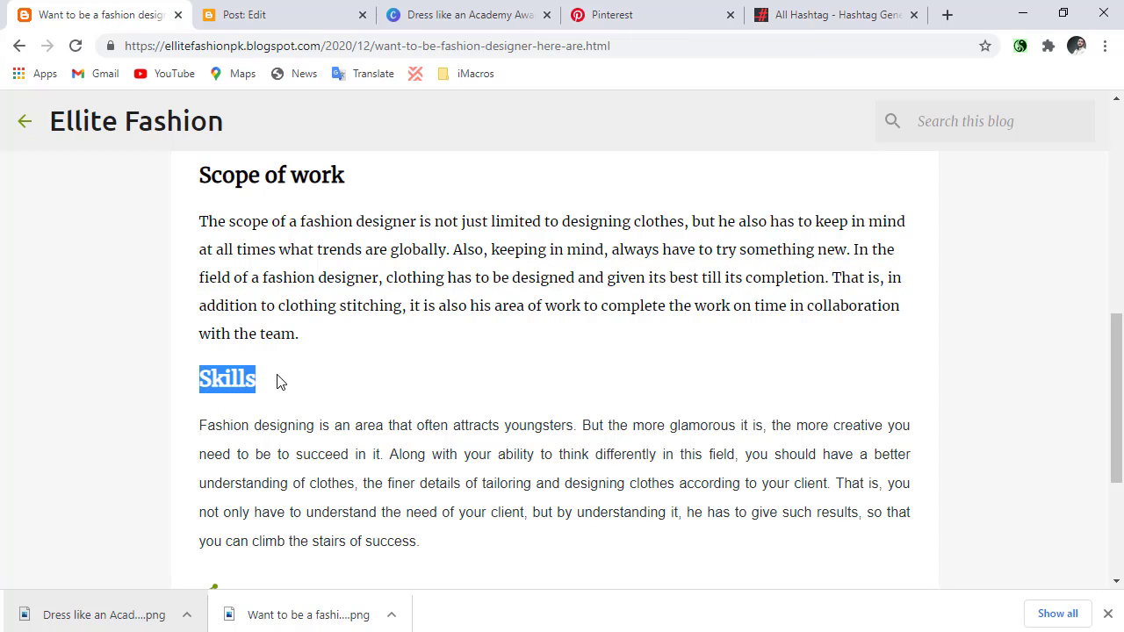
click(111, 458)
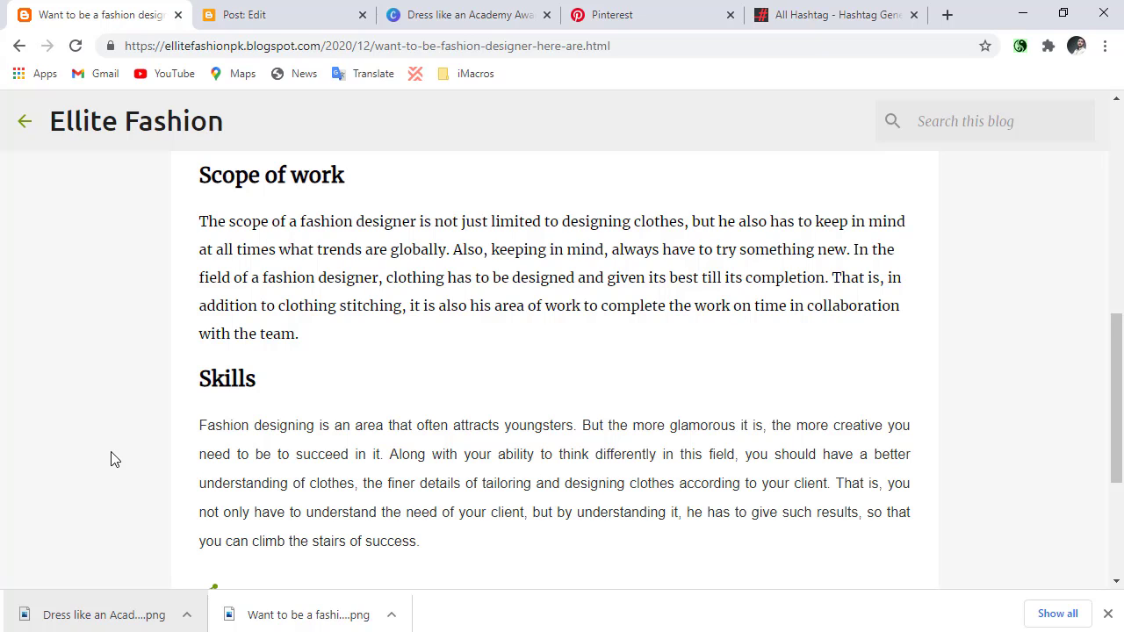
Leave the published pin's confirmation for the Pinterest profile page and go back to the beginning of the blog post.
click(581, 5)
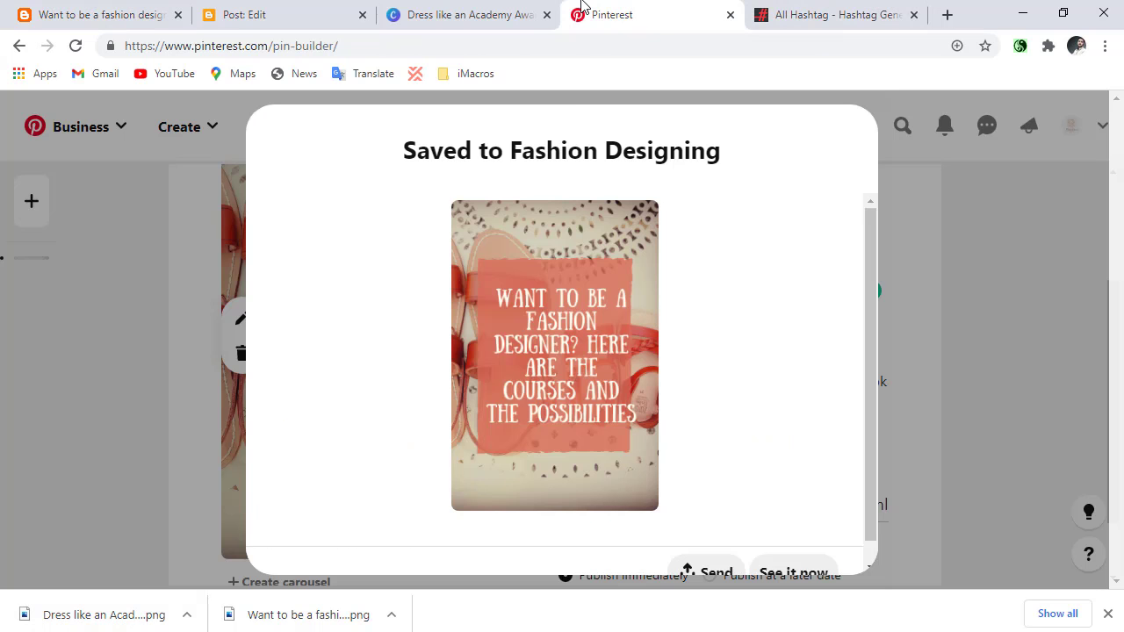
click(899, 363)
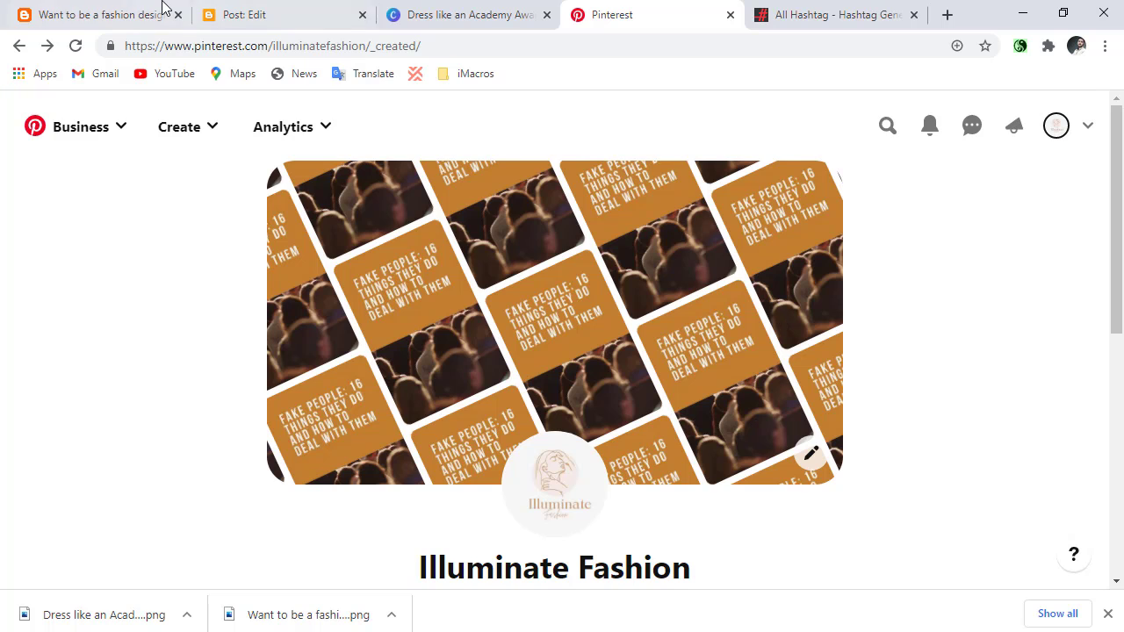
click(123, 7)
scroll(555, 378, up, 5)
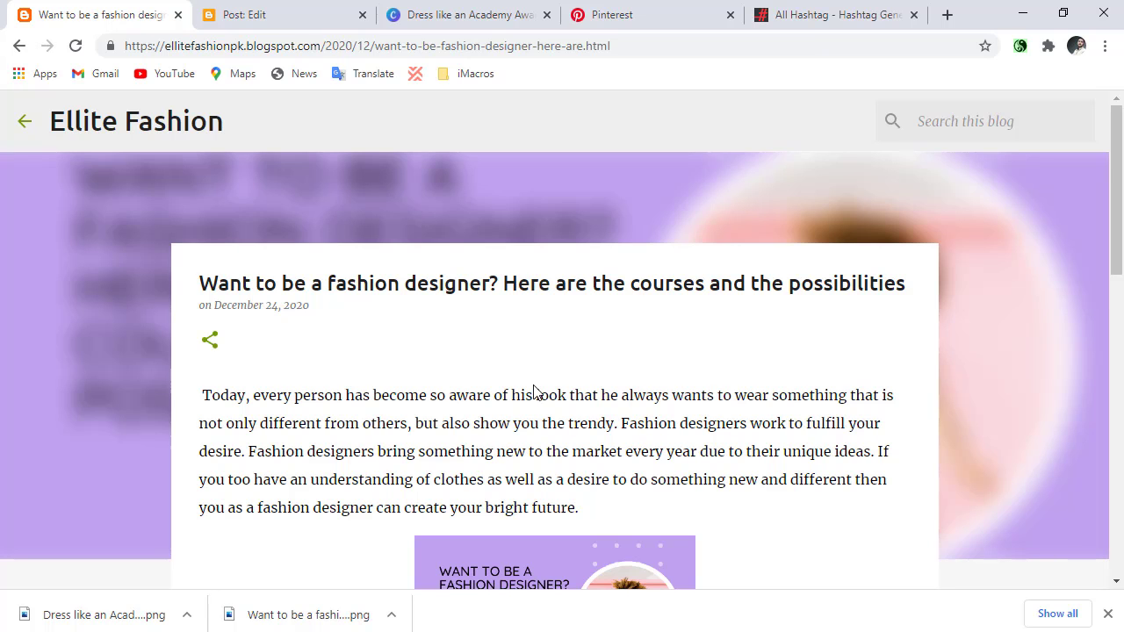
Refresh the Pinterest profile, open the fashion designer pin from its created pins and follow its link to the blog post.
click(674, 10)
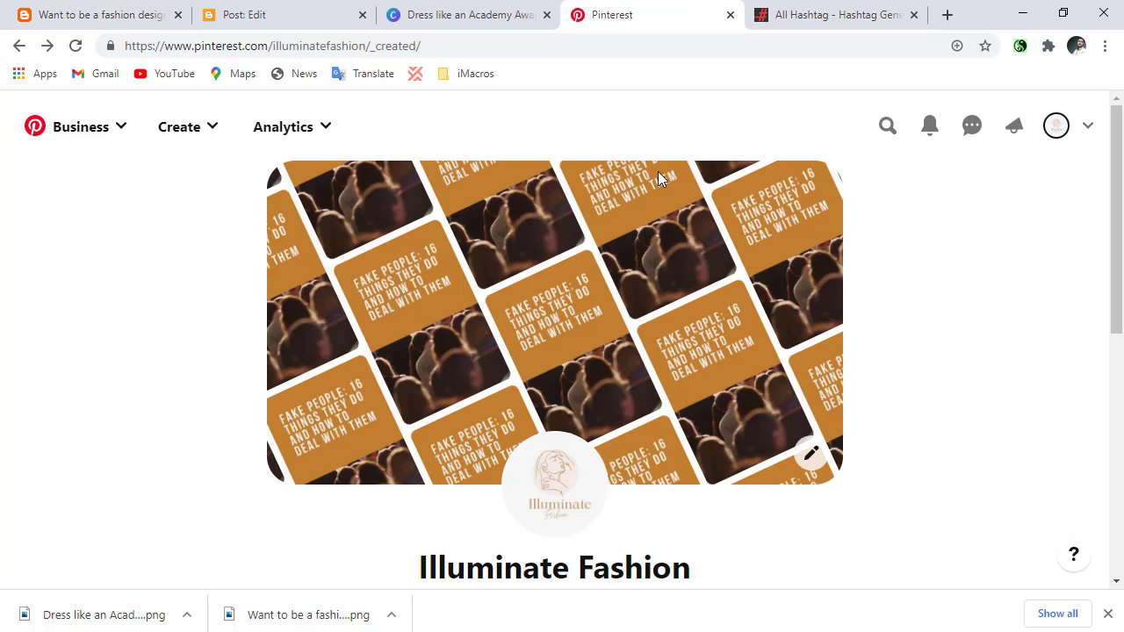
scroll(668, 206, down, 2)
scroll(666, 204, down, 4)
scroll(555, 435, up, 4)
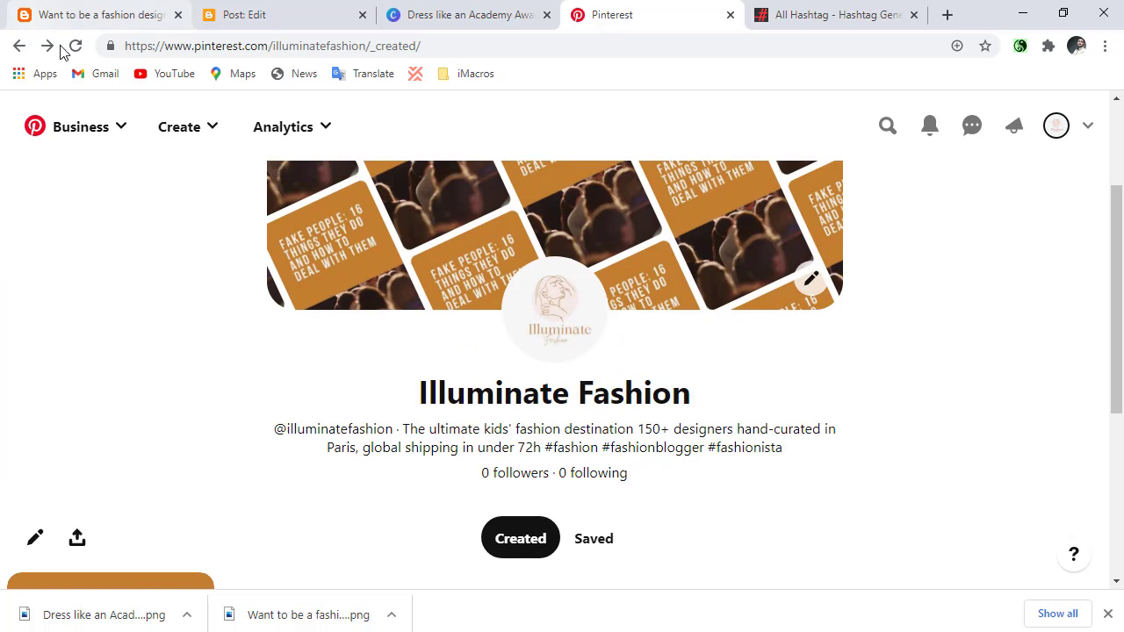
click(75, 48)
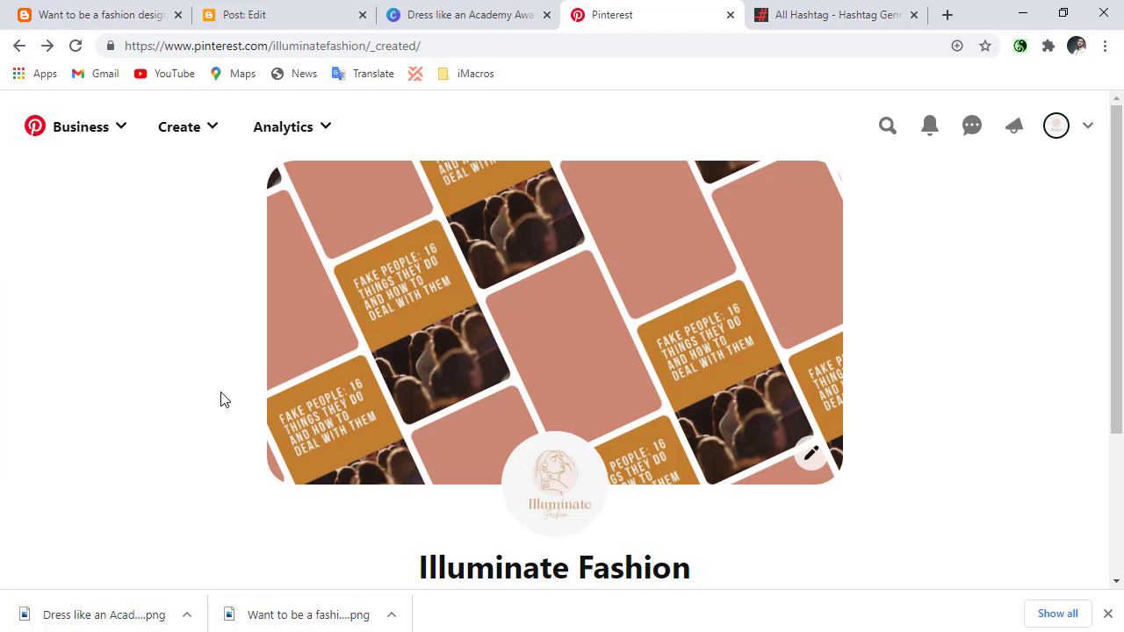
scroll(185, 465, down, 3)
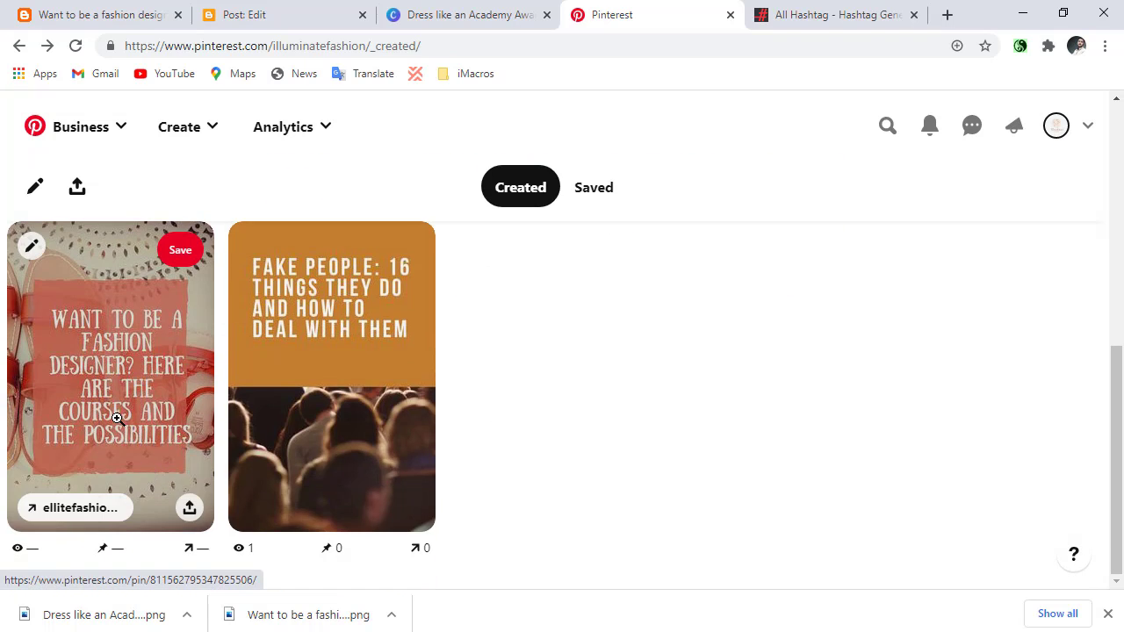
click(106, 348)
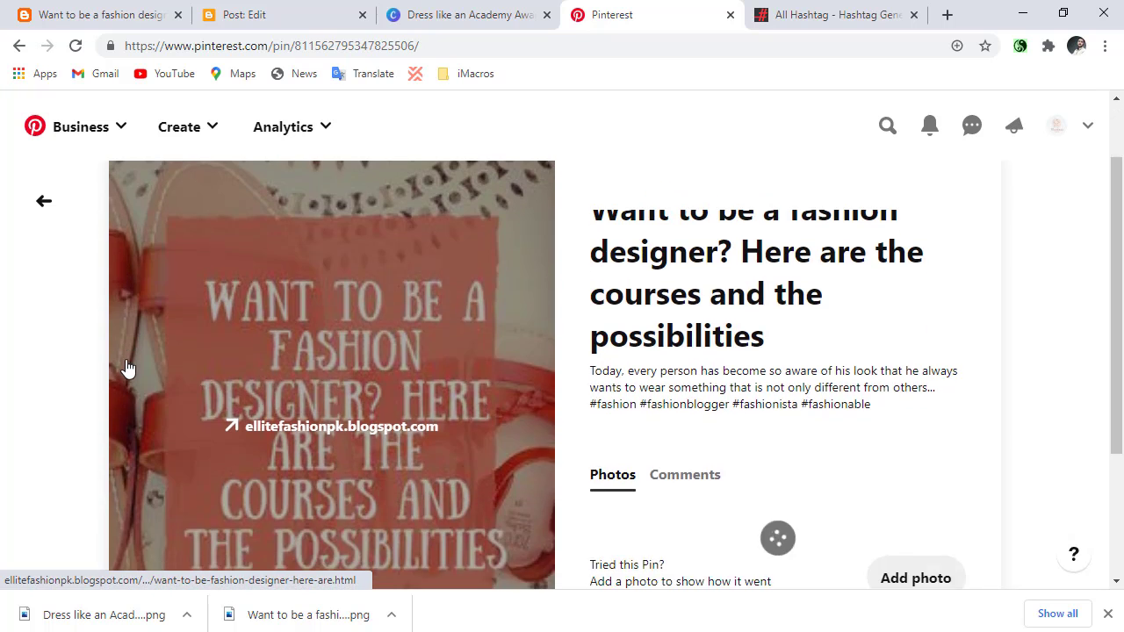
click(657, 262)
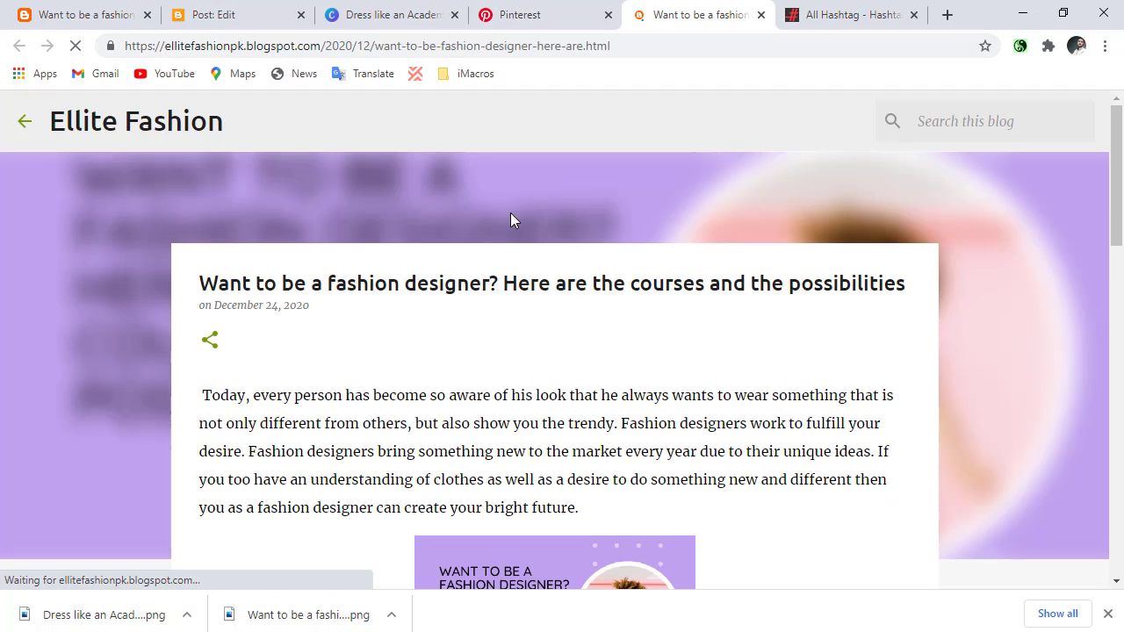
Go from the blog post to the hashtag generator and follow the D&D Beyond banner ad beneath the generated hashtags.
scroll(474, 333, down, 3)
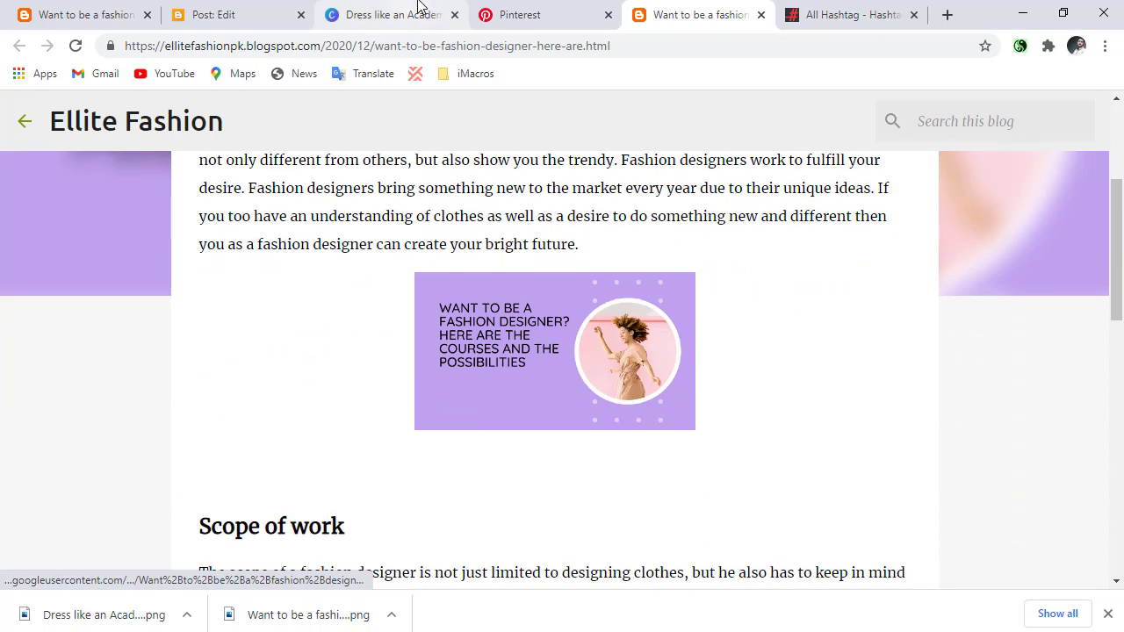
click(243, 9)
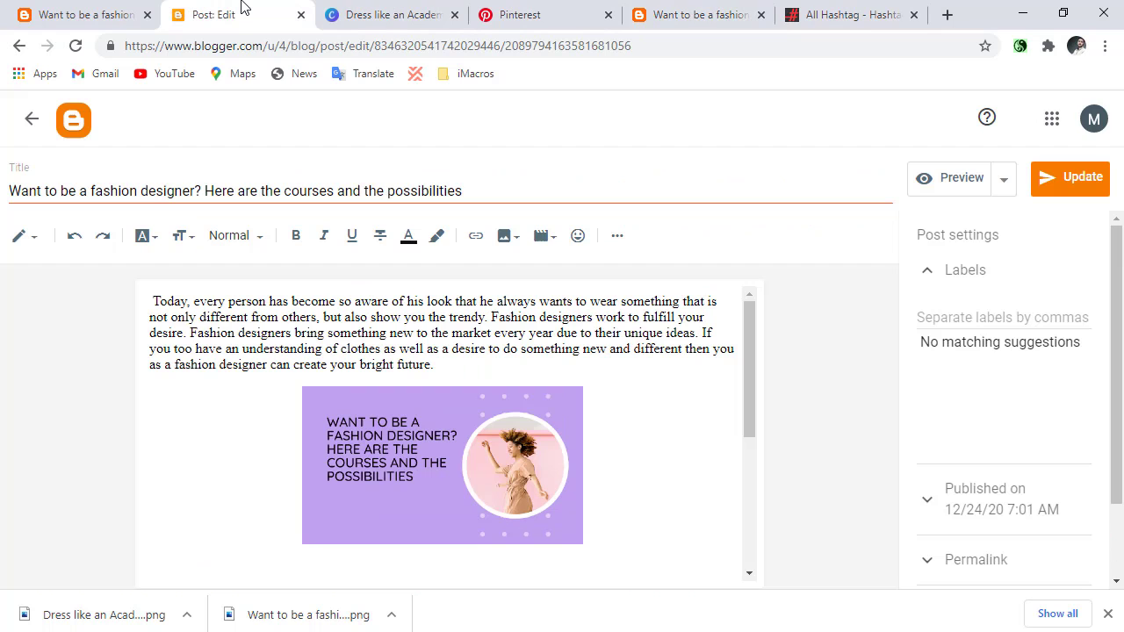
click(817, 14)
scroll(614, 307, down, 8)
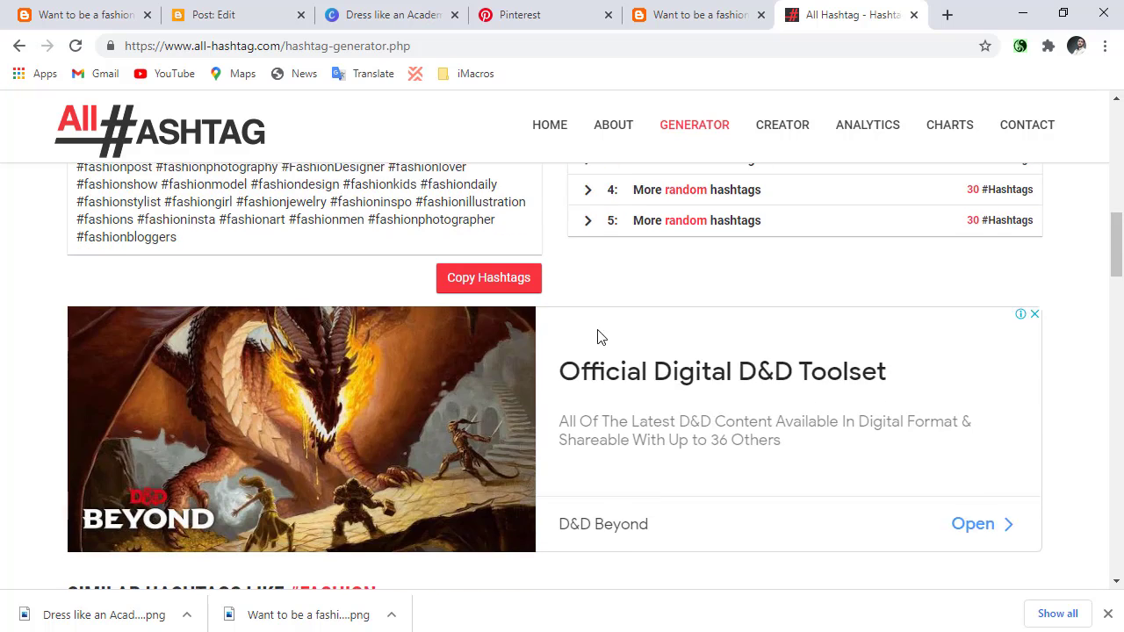
scroll(538, 395, up, 5)
click(304, 427)
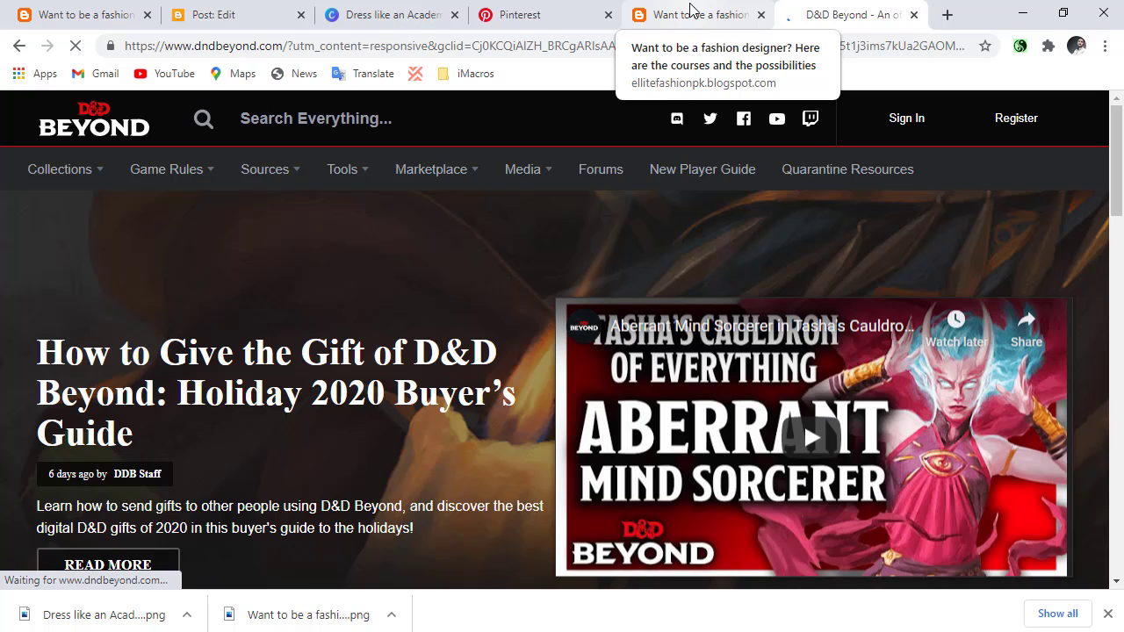
Return to the blog post opened from the pin and look over the area around its article image.
click(690, 12)
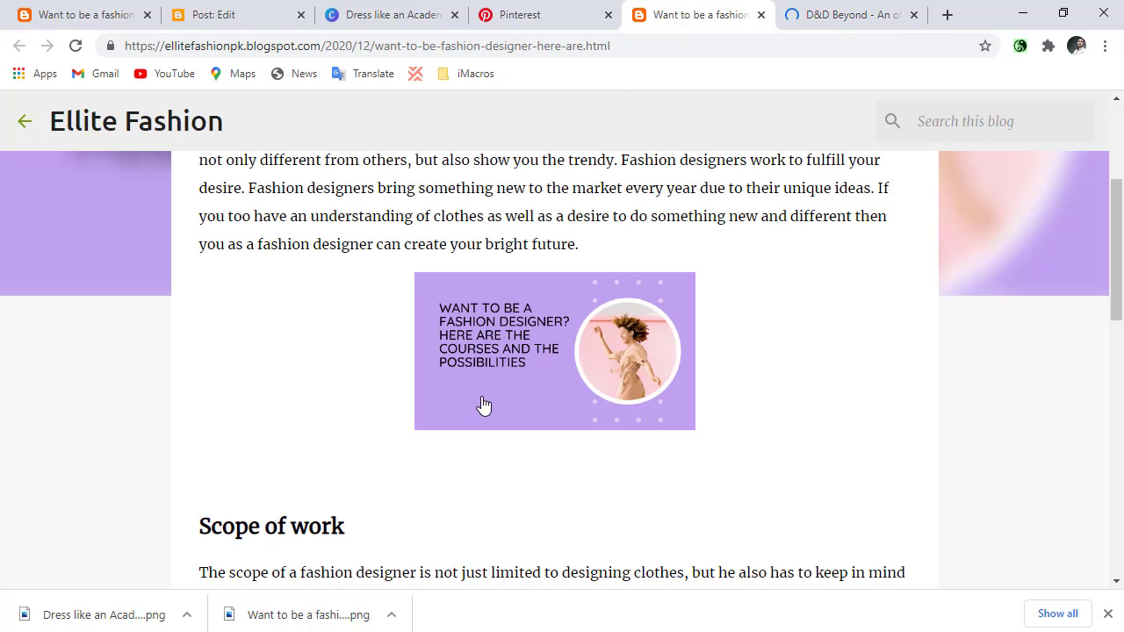
scroll(482, 406, down, 1)
scroll(474, 399, up, 1)
click(946, 14)
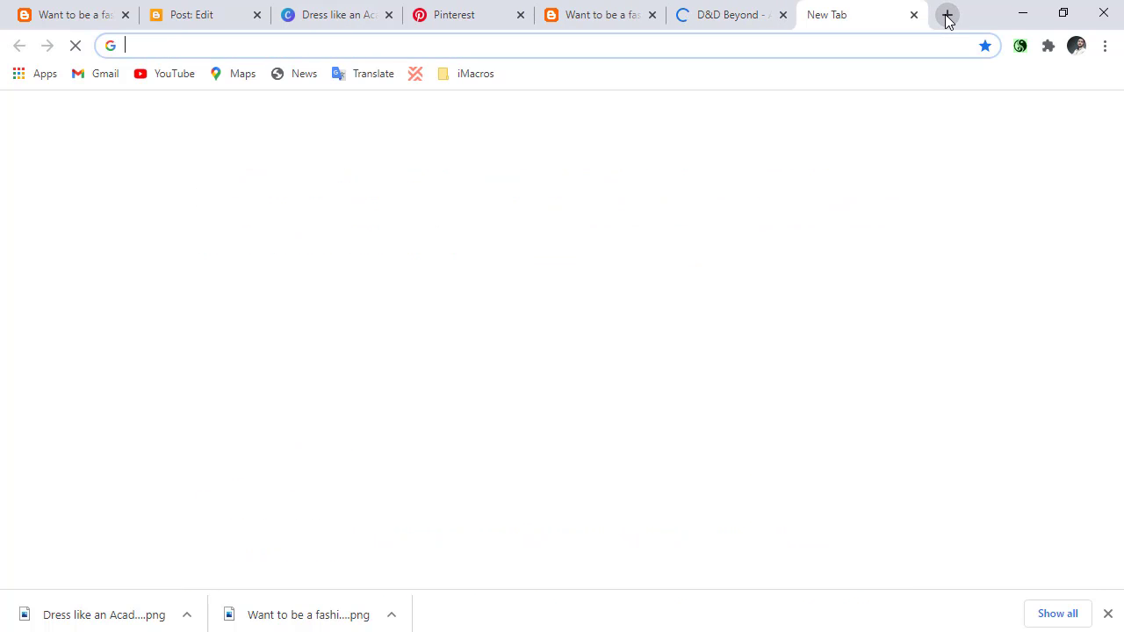
text(being)
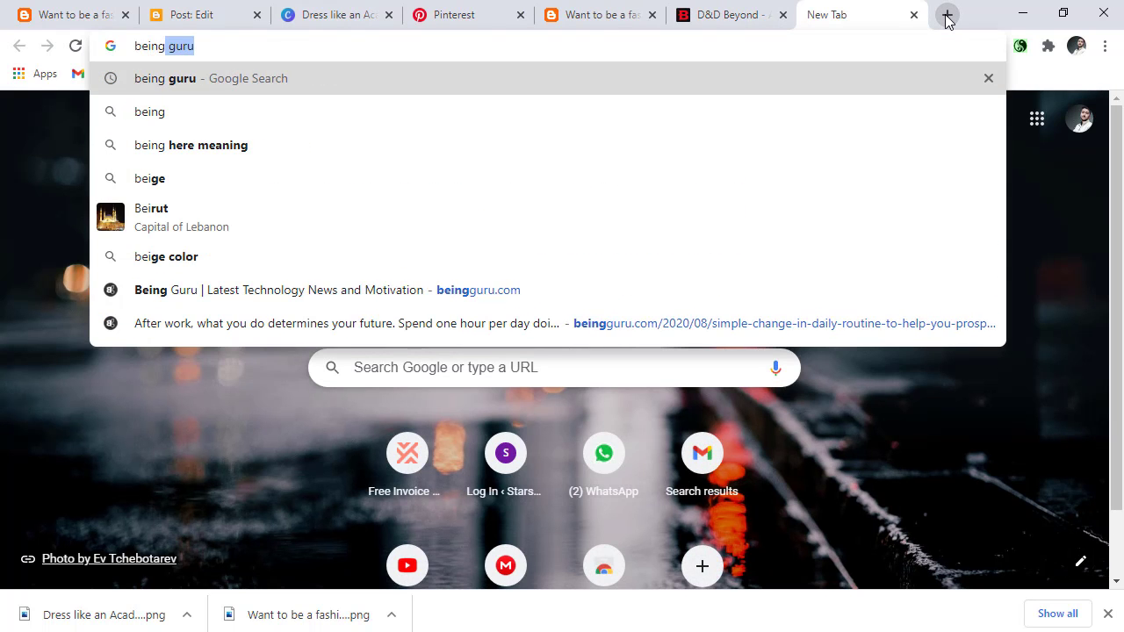
key(Return)
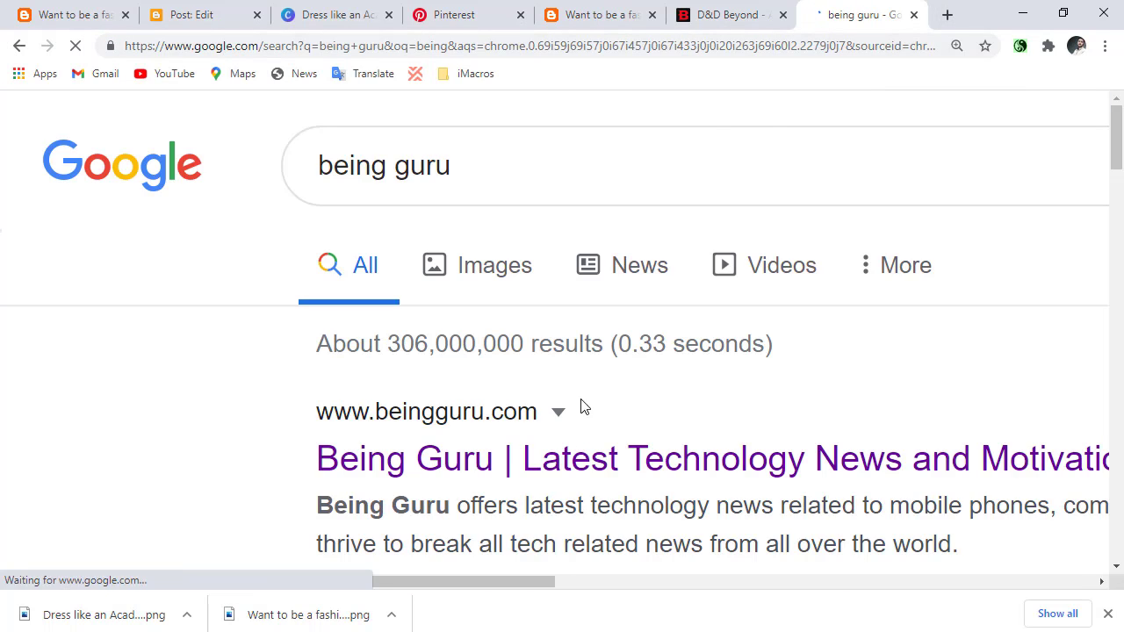
click(559, 410)
click(511, 463)
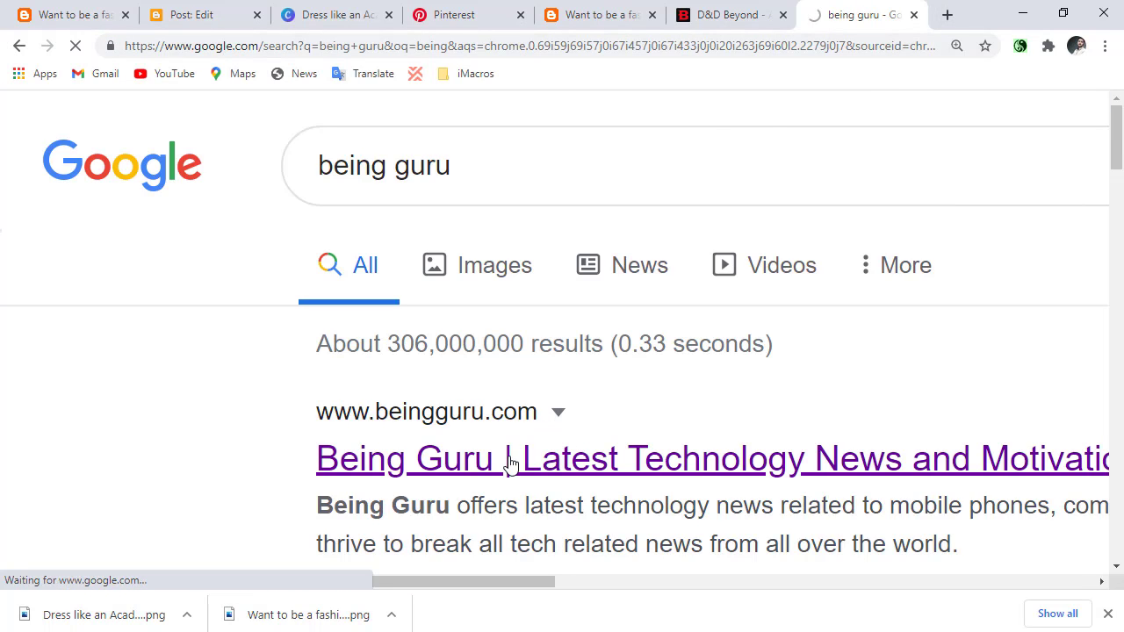
Examine the Being Guru home page's latest stories and their view counts as an example of a blog with traffic.
scroll(510, 463, down, 4)
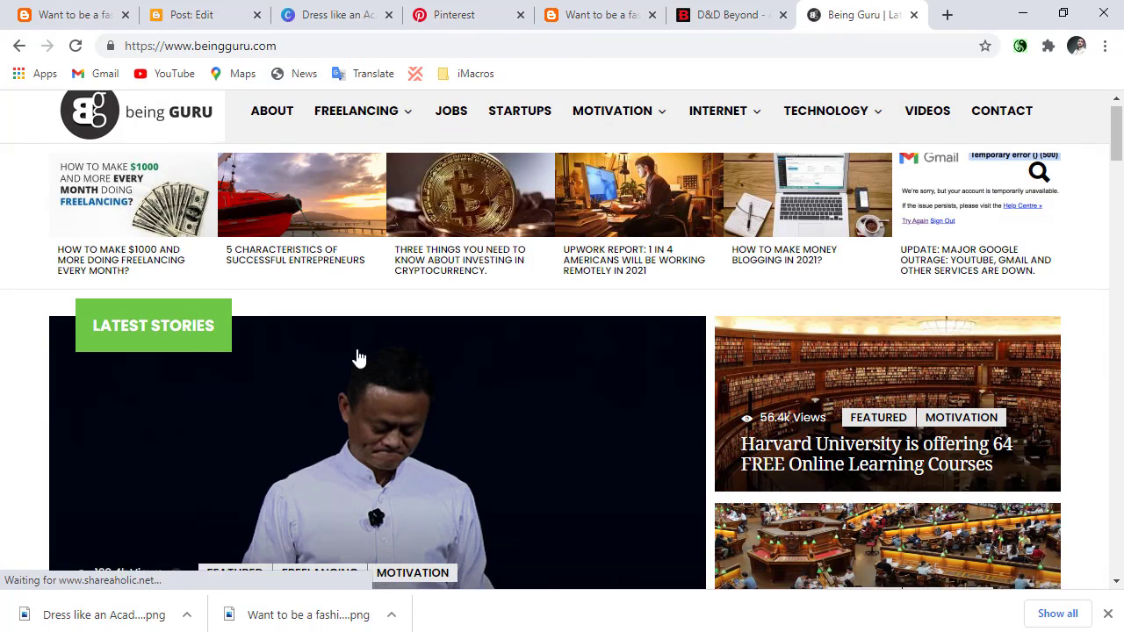
scroll(263, 372, down, 4)
scroll(176, 359, up, 1)
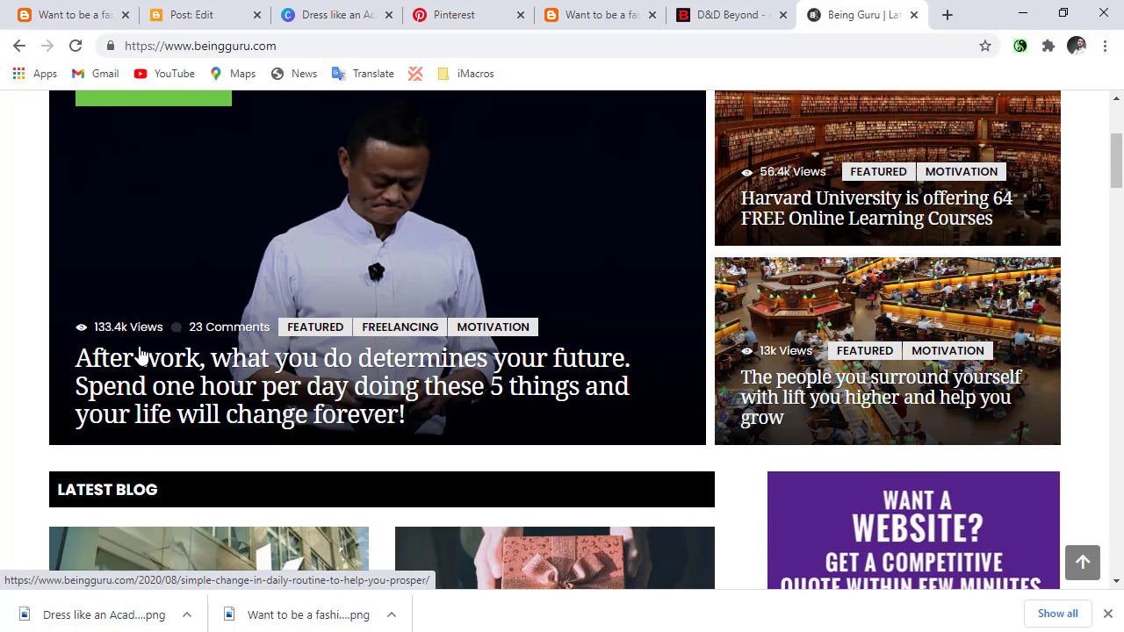
scroll(141, 355, up, 1)
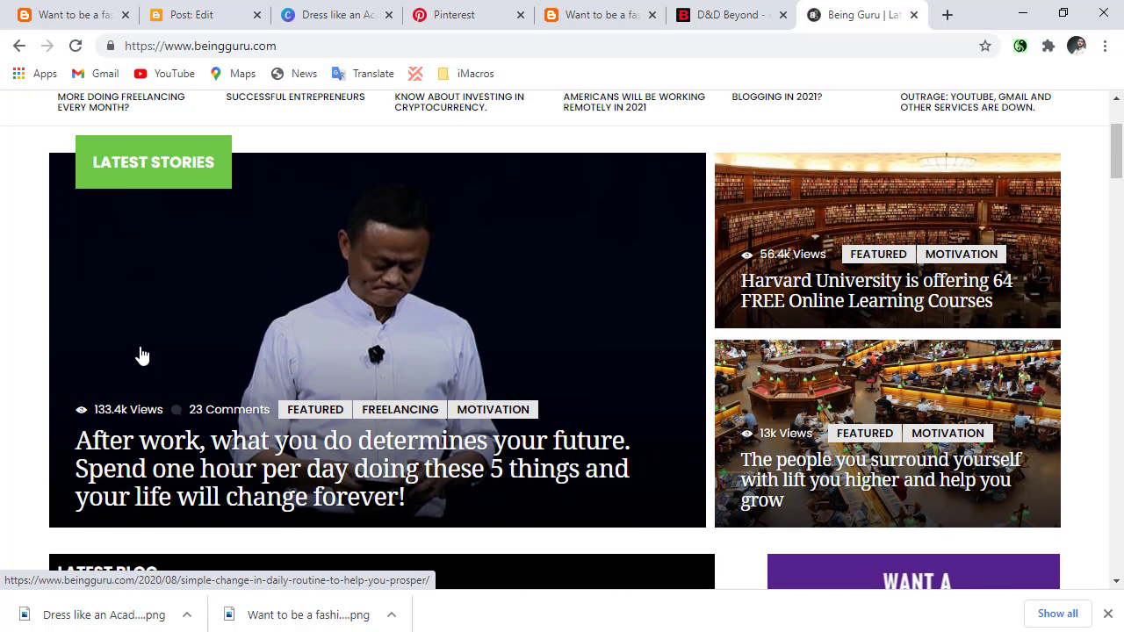
Compare the Ellite Fashion post with the Being Guru site and review the post's title and introduction.
click(54, 7)
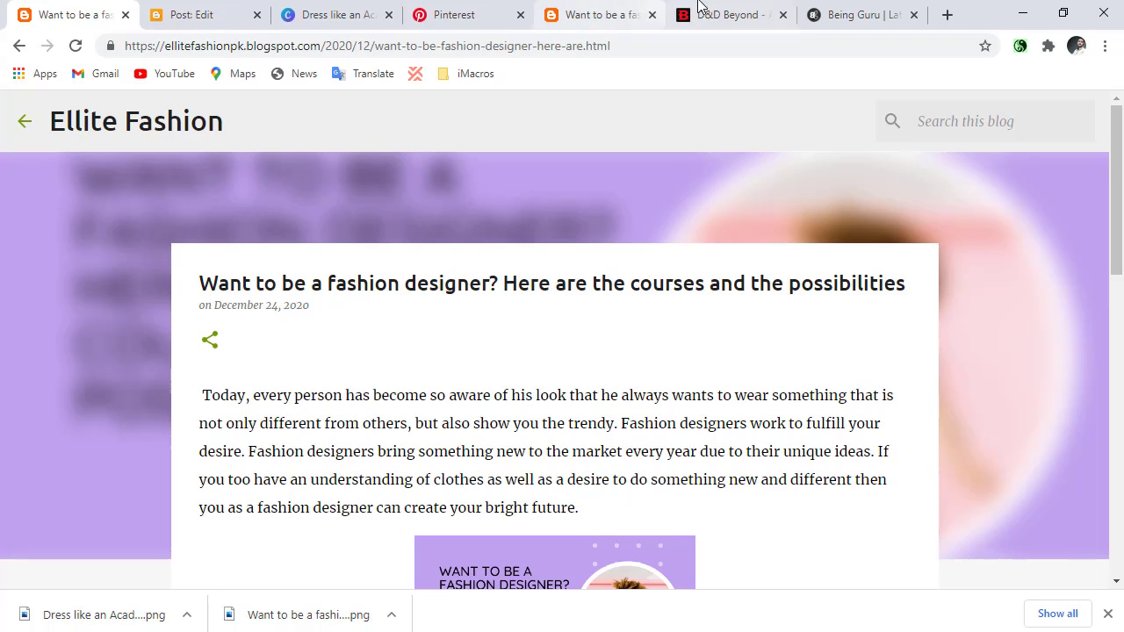
click(817, 8)
click(39, 10)
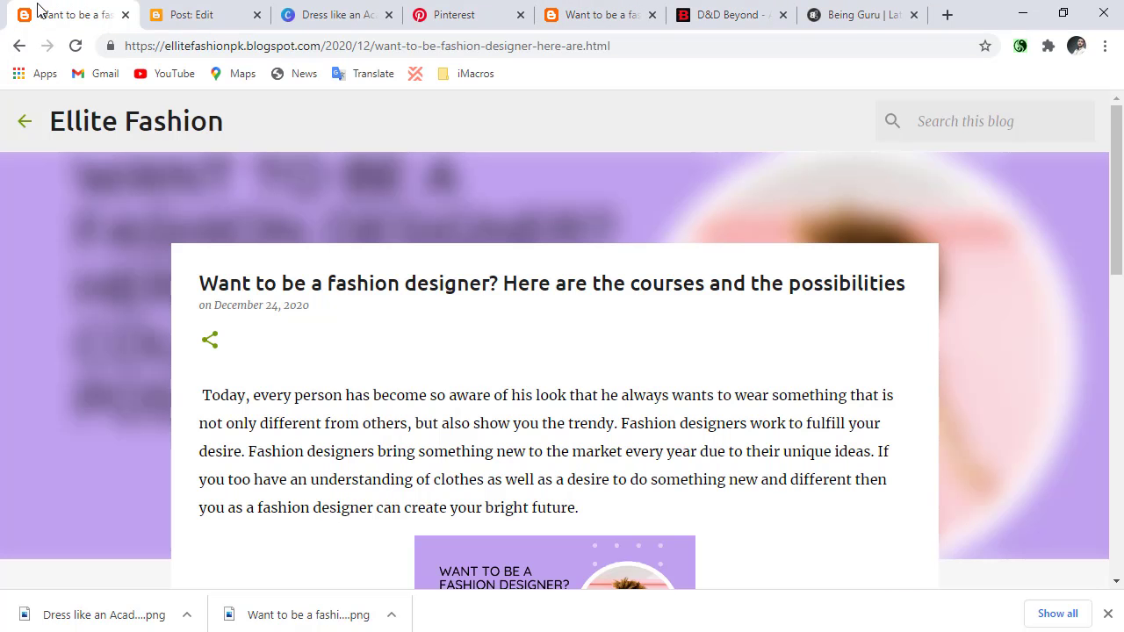
scroll(196, 361, down, 2)
scroll(196, 361, up, 2)
scroll(208, 365, down, 1)
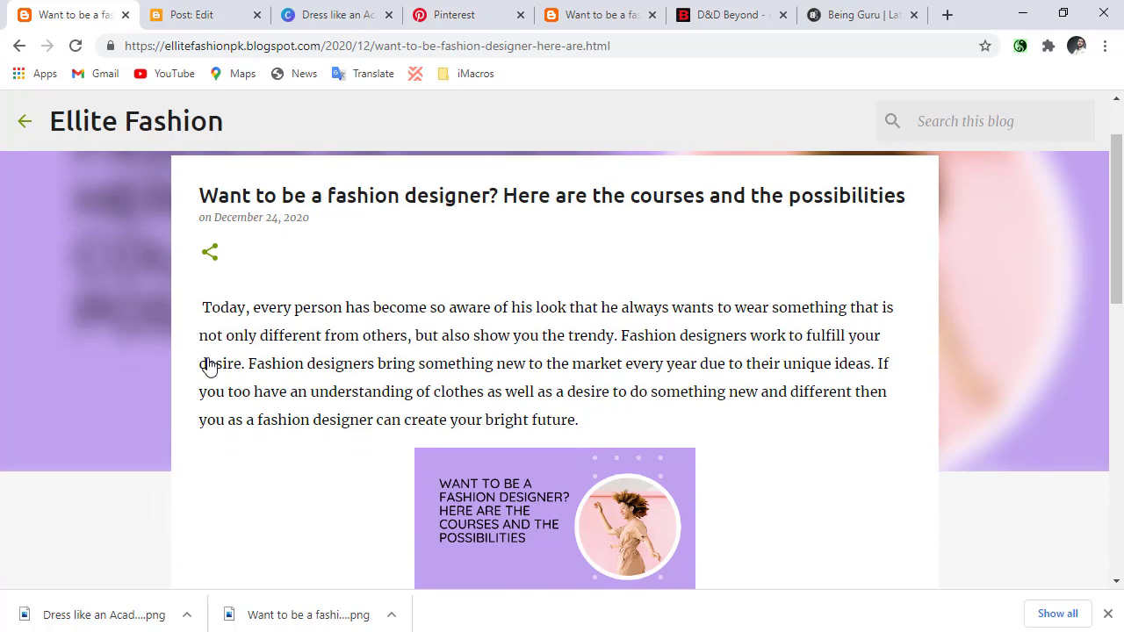
scroll(209, 359, up, 1)
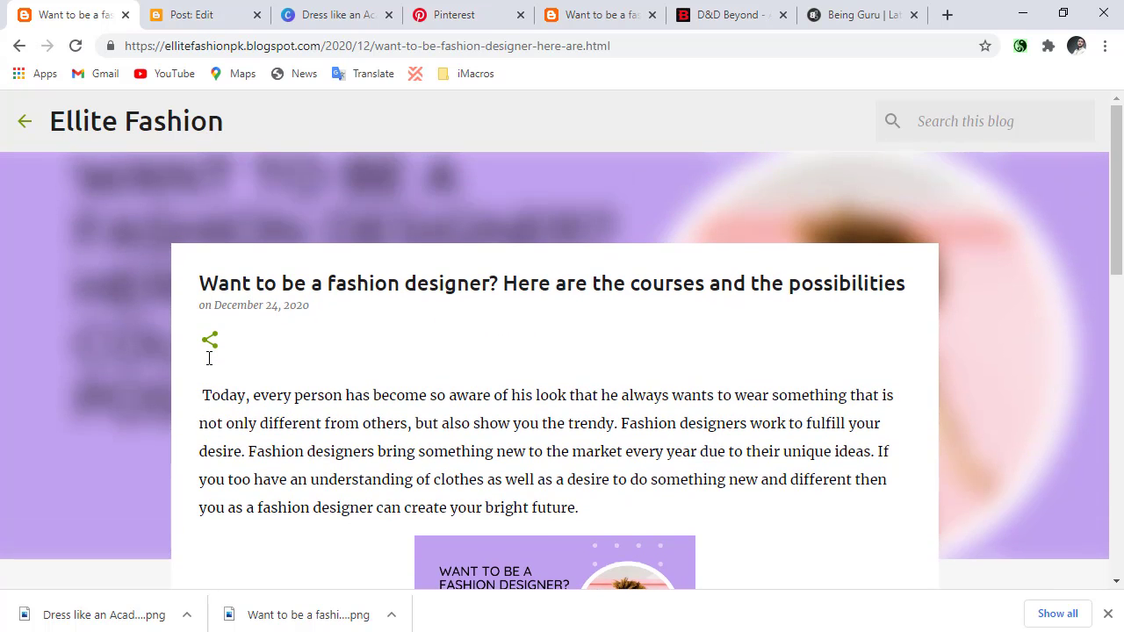
scroll(208, 364, down, 1)
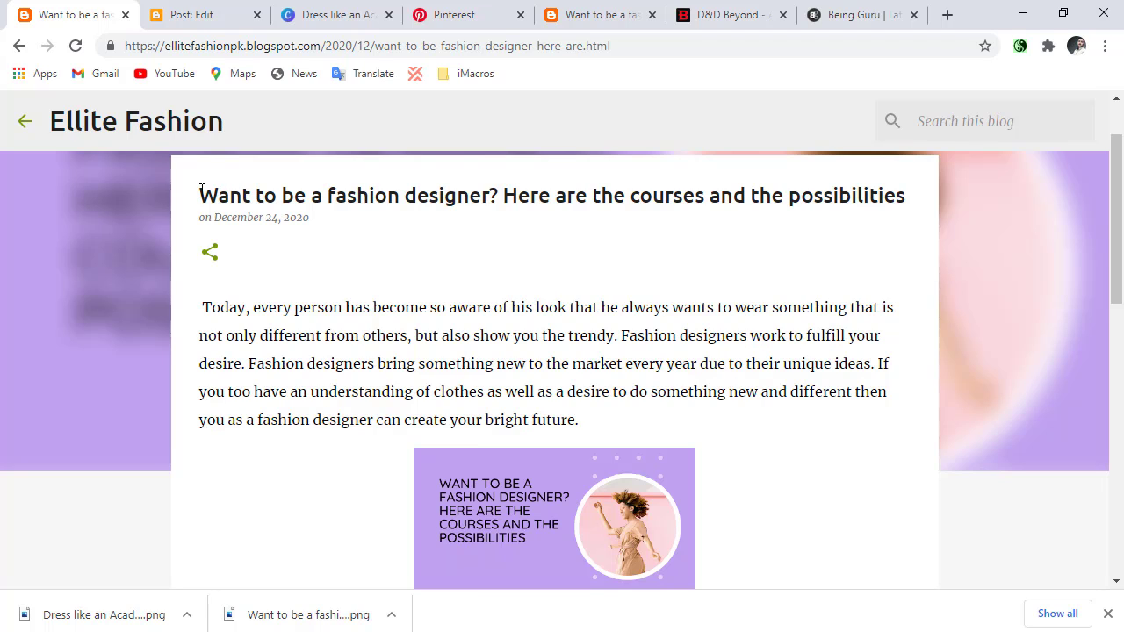
Highlight the post's title and introduction, highlight the Scope of work section, and read through to the end of the Skills section.
drag(200, 191, 612, 417)
scroll(585, 401, down, 2)
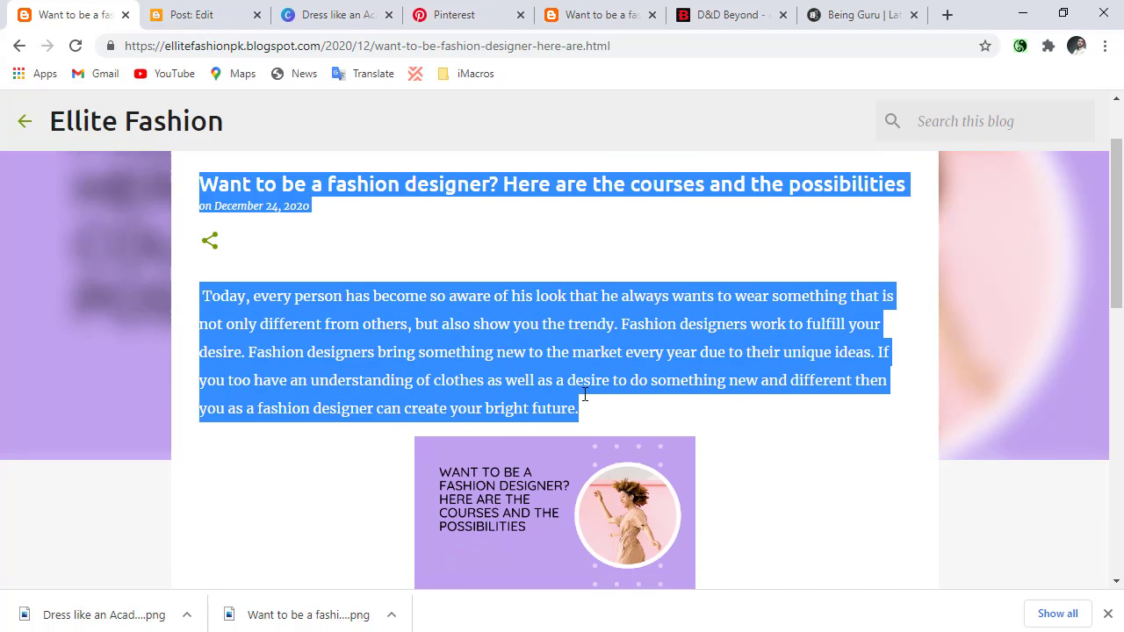
scroll(263, 421, down, 1)
scroll(196, 466, down, 1)
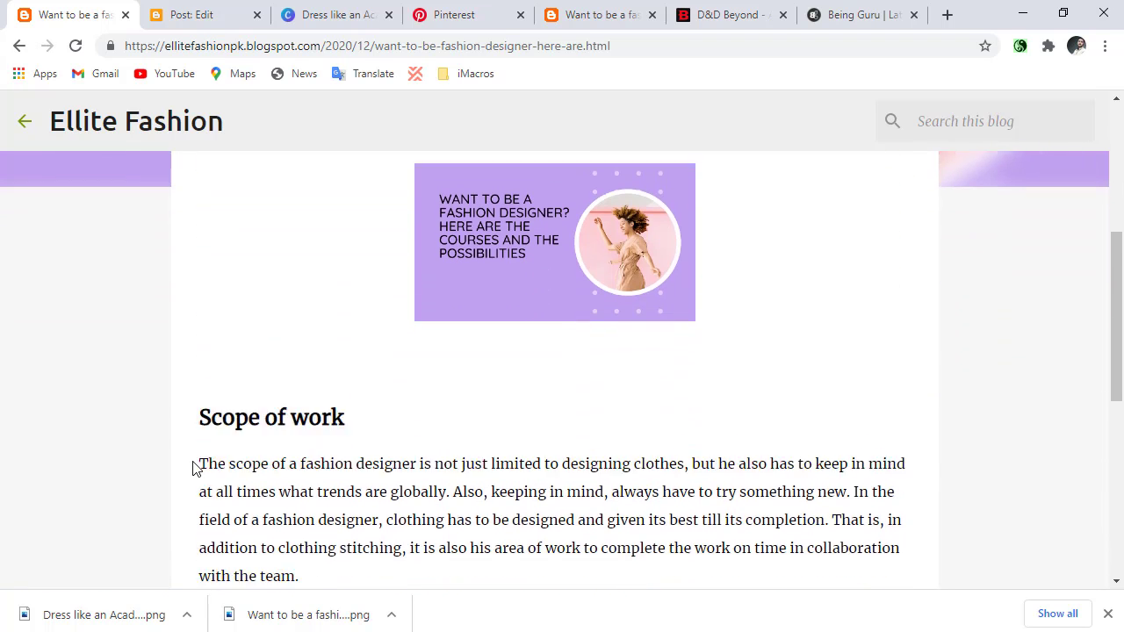
drag(200, 351, 382, 504)
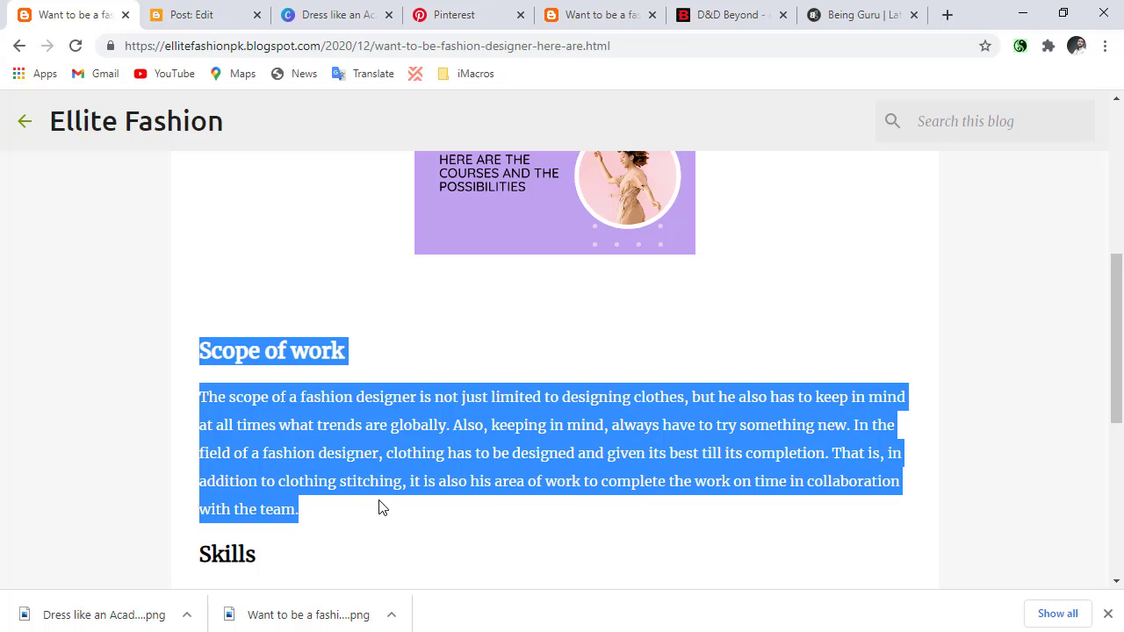
click(381, 508)
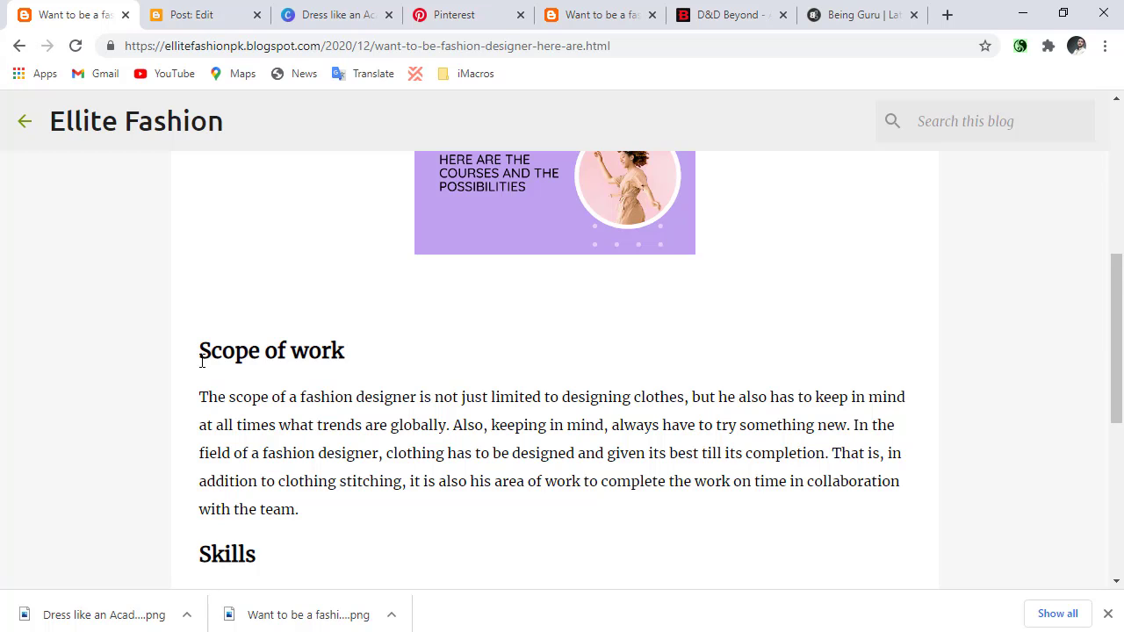
scroll(201, 360, down, 1)
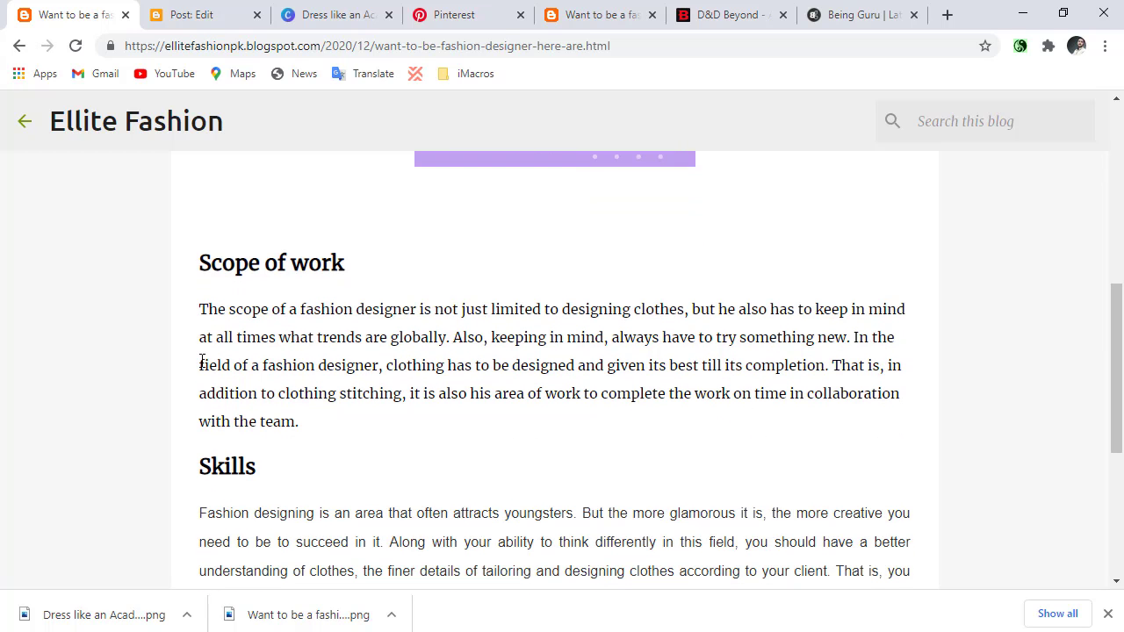
scroll(202, 361, down, 2)
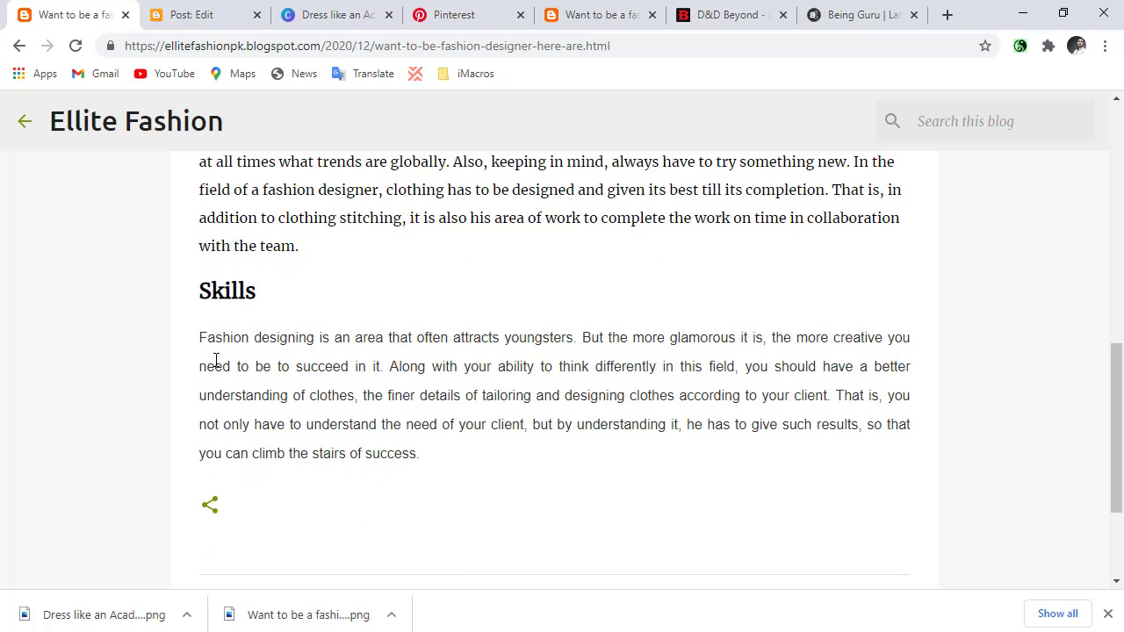